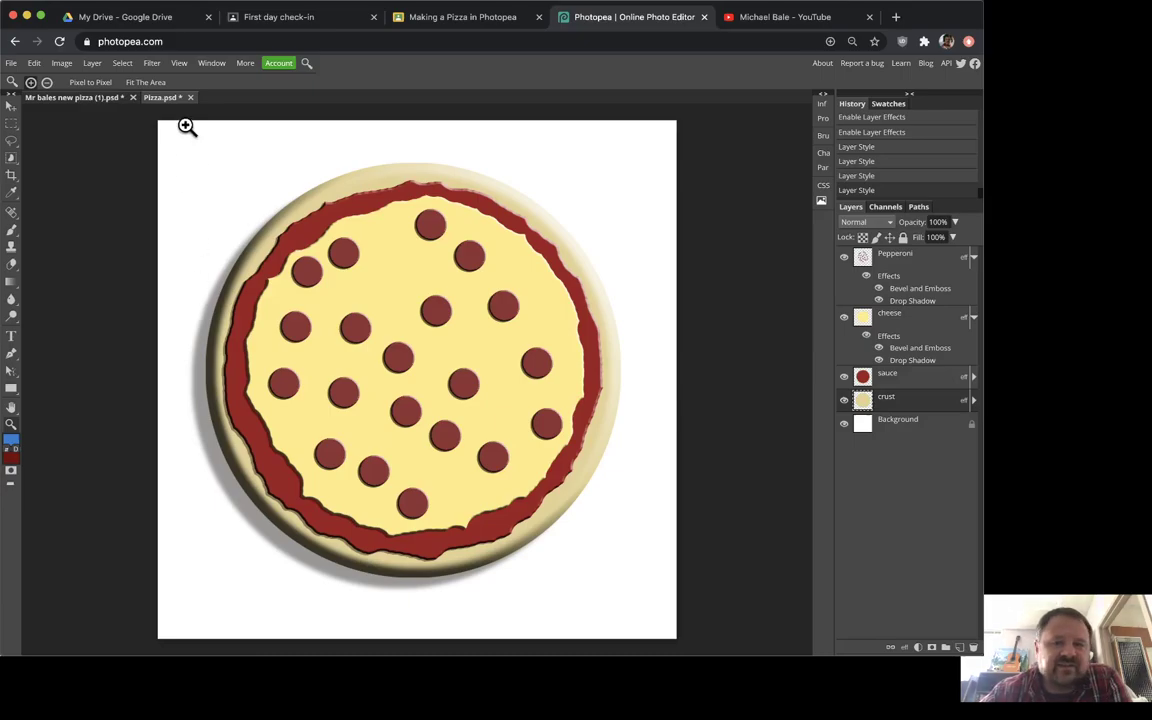
- In the other open pizza document, show the four hidden Layer 6 textures clipped to the pepperoni, cheese, sauce and crust layers
click(900, 265)
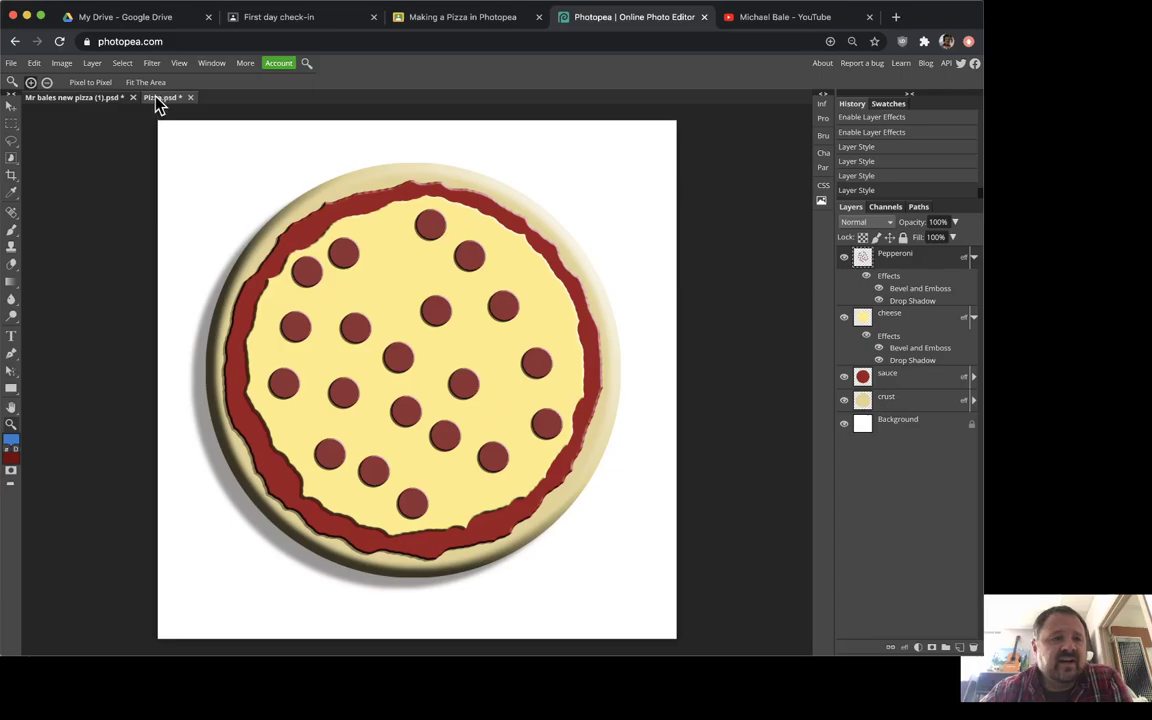
click(100, 98)
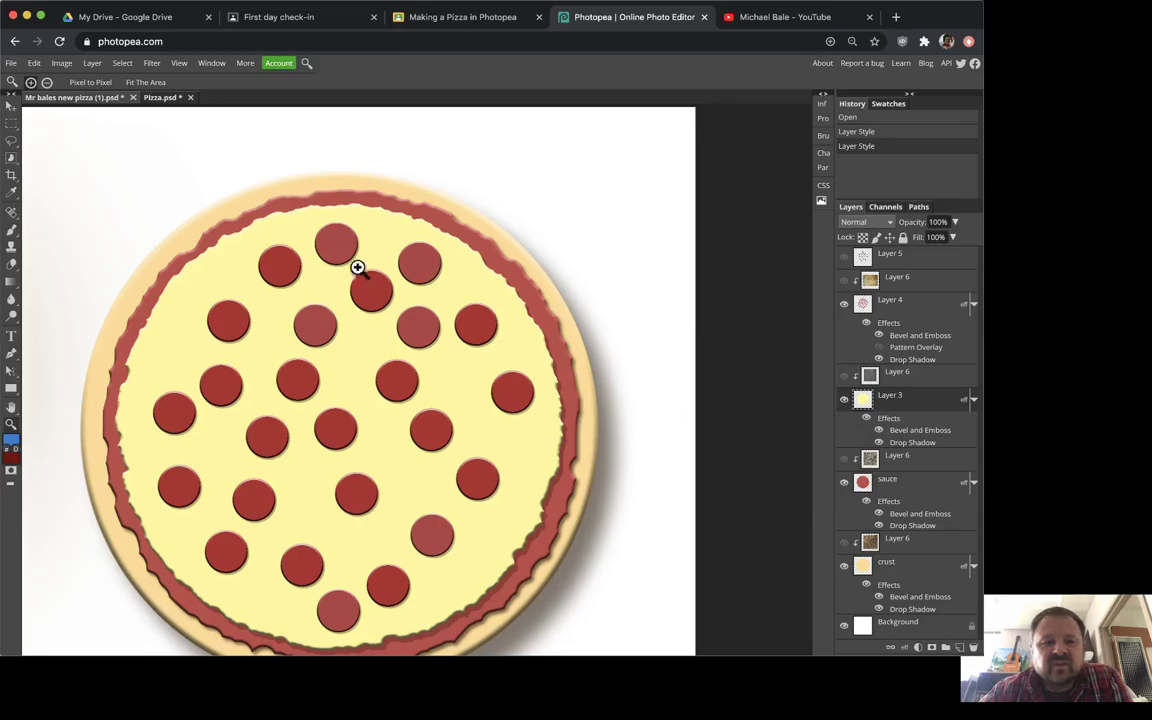
scroll(378, 386, down, 2)
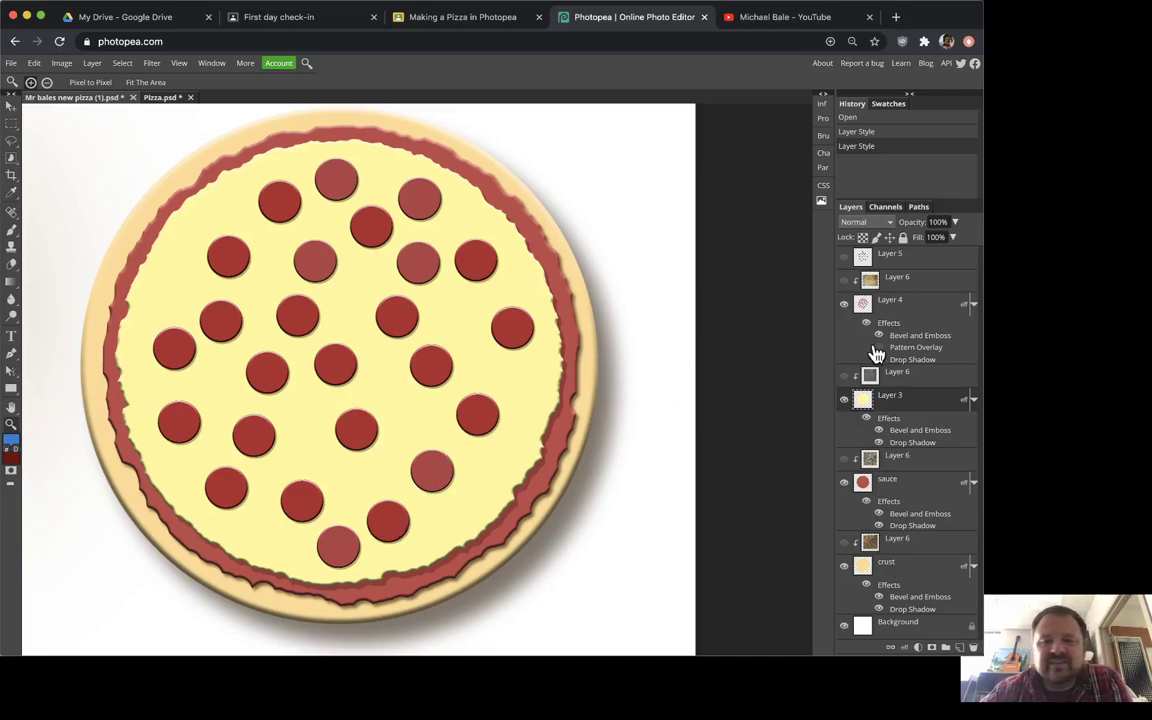
click(845, 281)
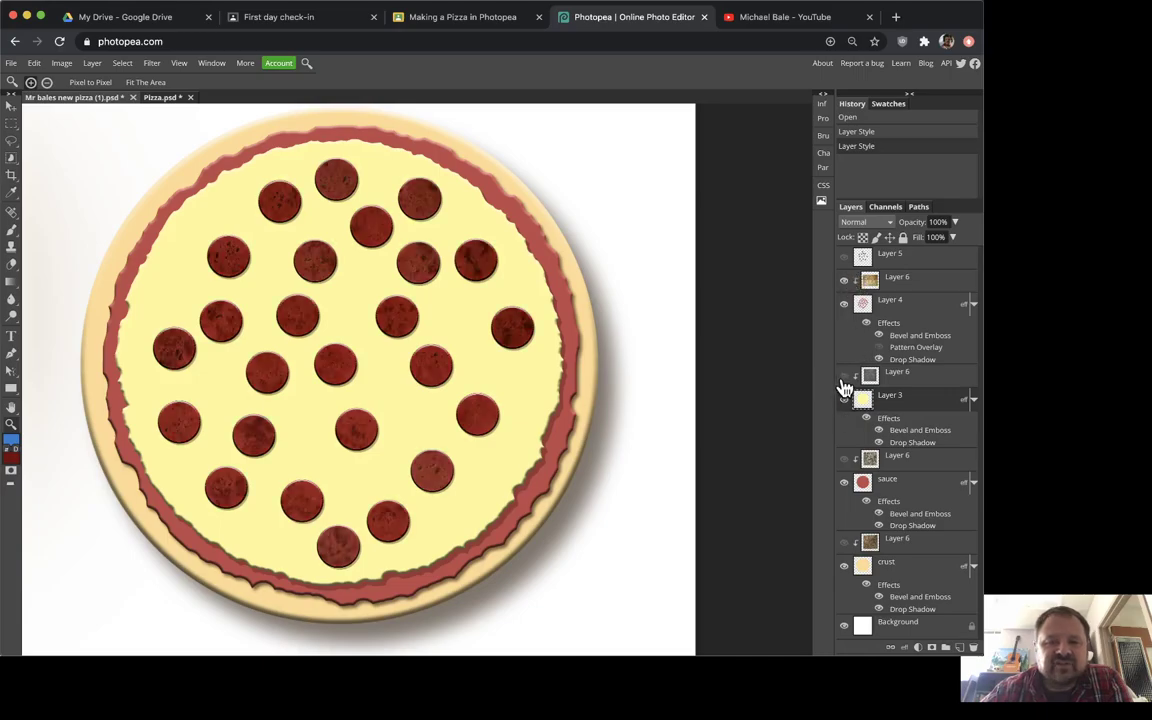
click(844, 375)
click(845, 459)
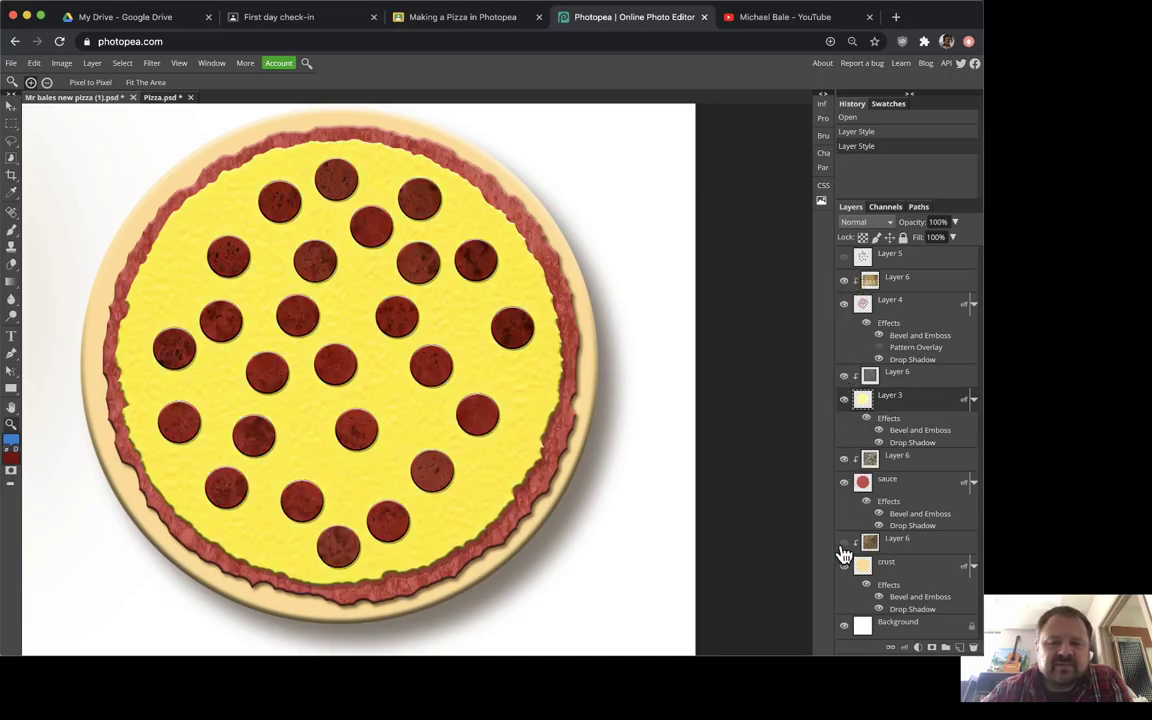
click(844, 543)
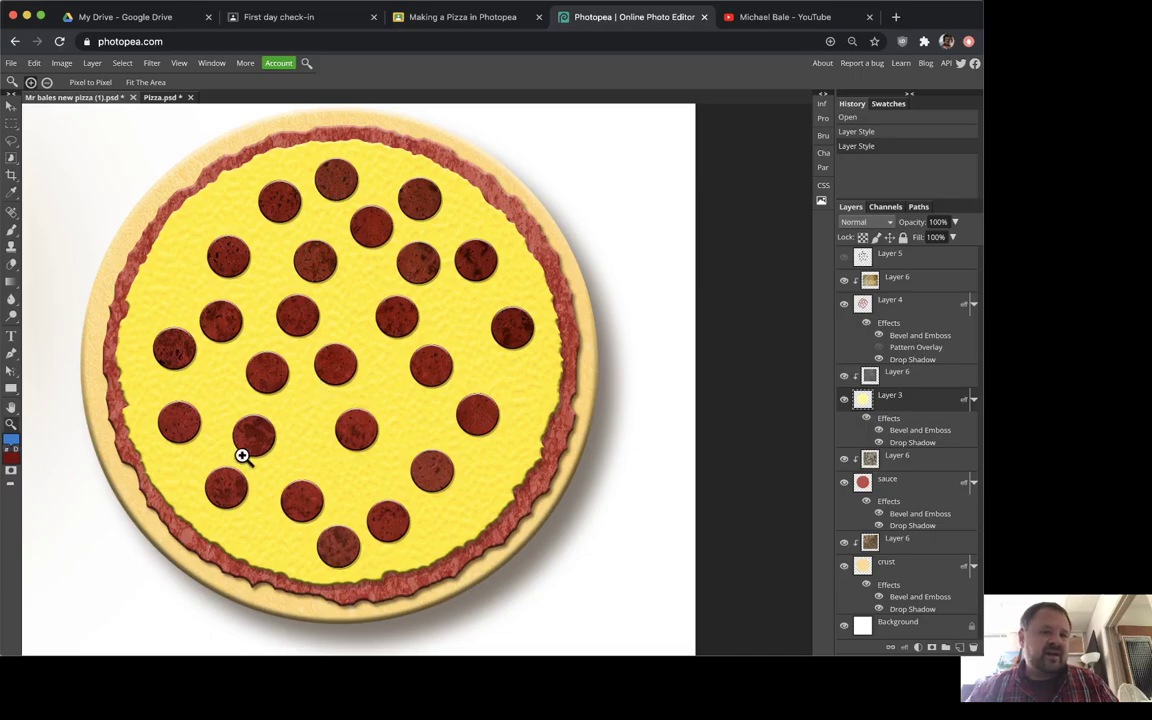
- Inspect the textured toppings up close and hide Layer 4 (pepperoni), Layer 3 (cheese) and sauce to expose the crust
click(355, 383)
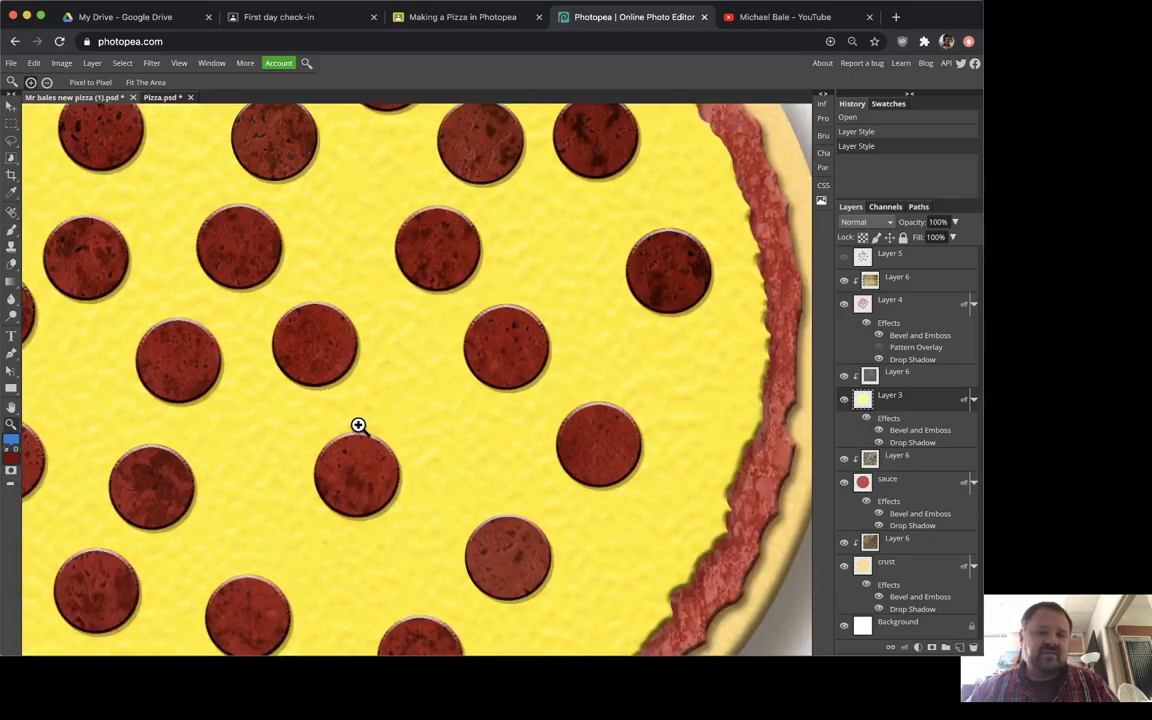
scroll(532, 275, up, 3)
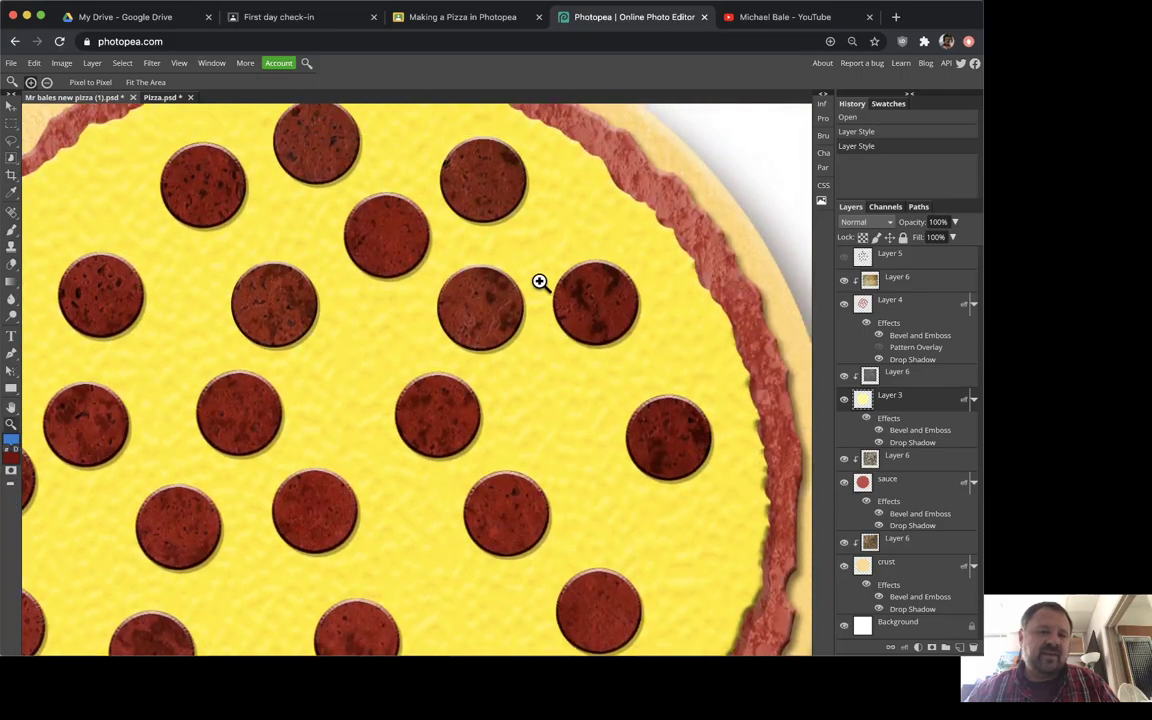
scroll(539, 281, up, 1)
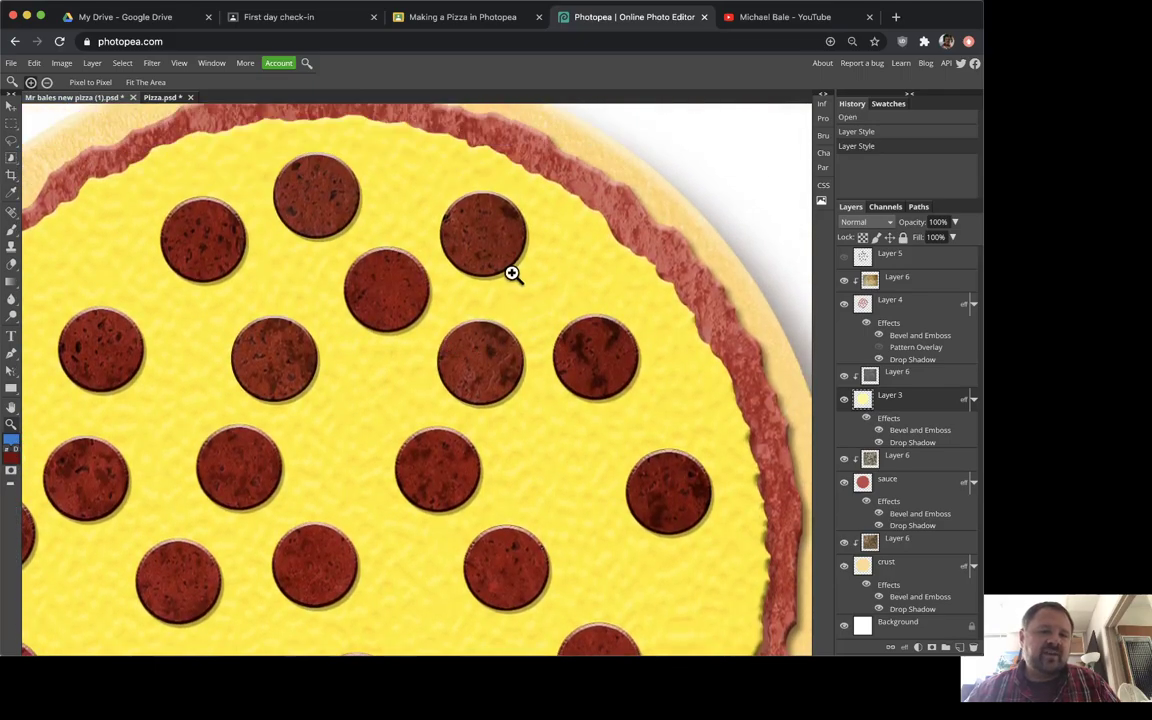
scroll(598, 185, up, 1)
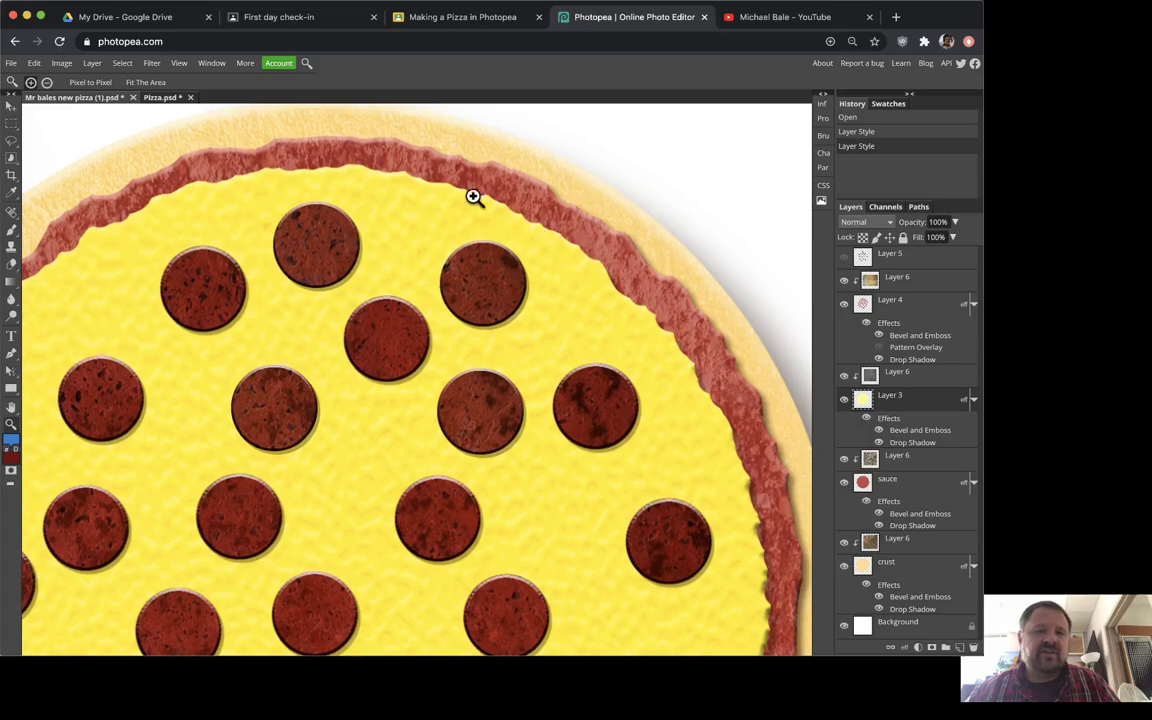
click(580, 189)
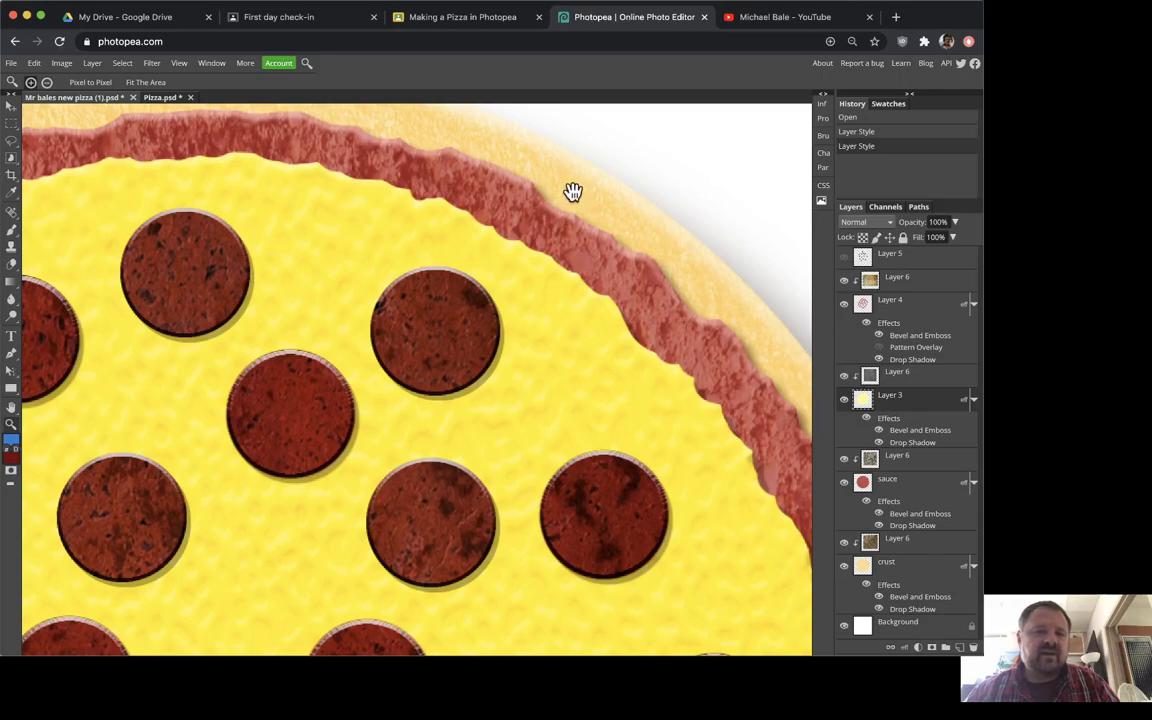
drag(572, 192, 460, 249)
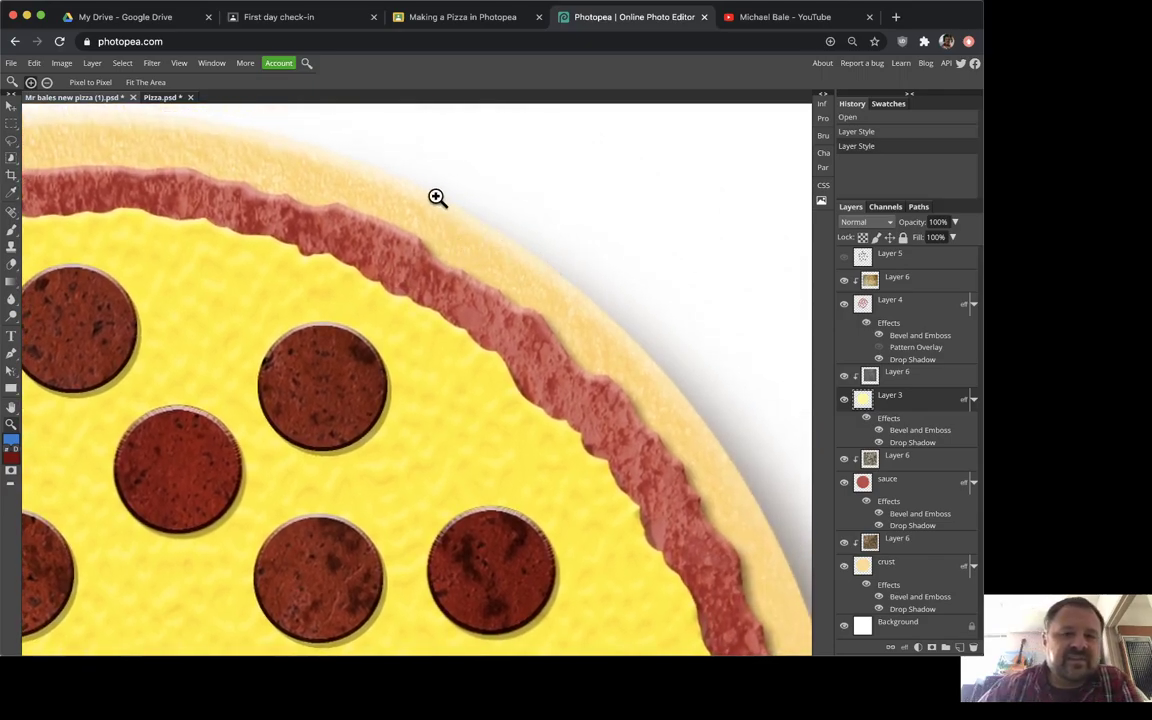
click(843, 304)
click(845, 400)
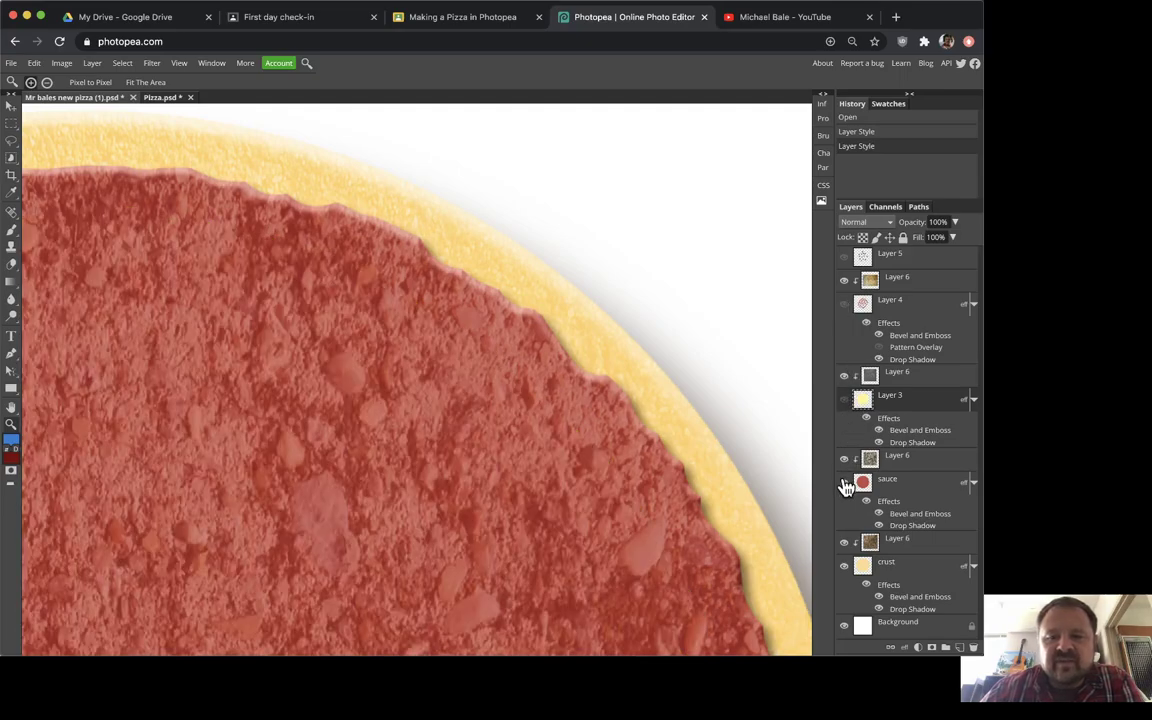
click(844, 482)
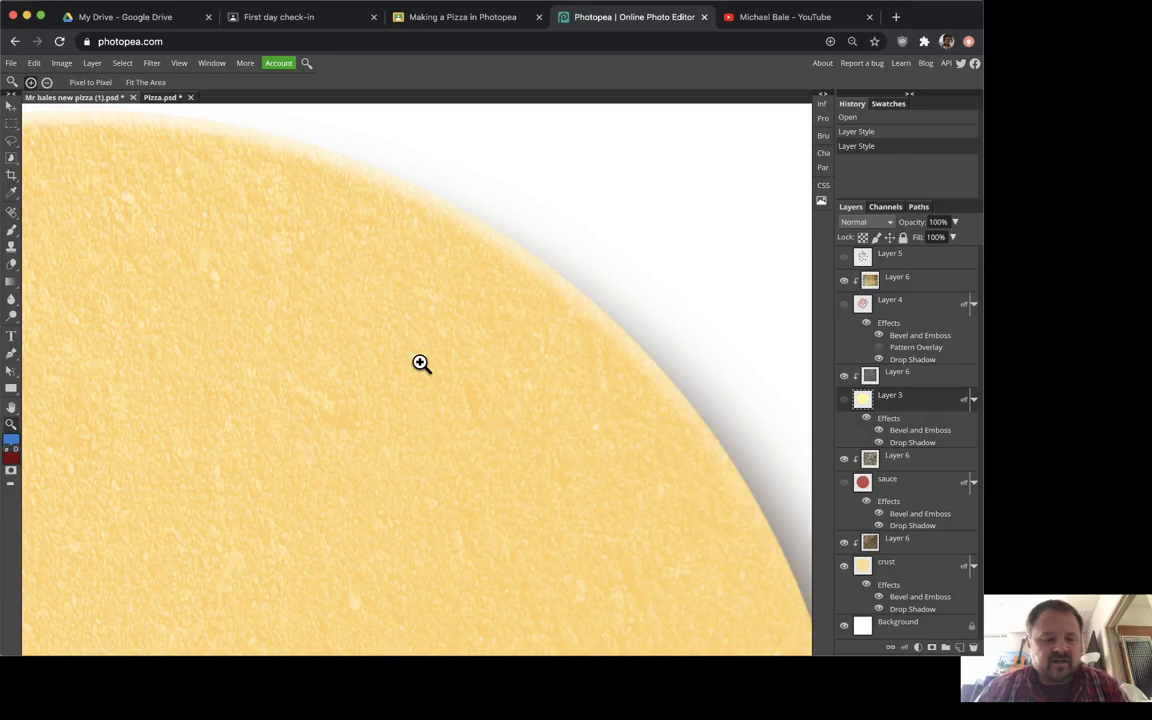
- Examine the crust texture and show the sauce, Layer 3 (cheese) and Layer 4 (pepperoni) again, one at a time
alt+click(420, 363)
drag(391, 402, 458, 291)
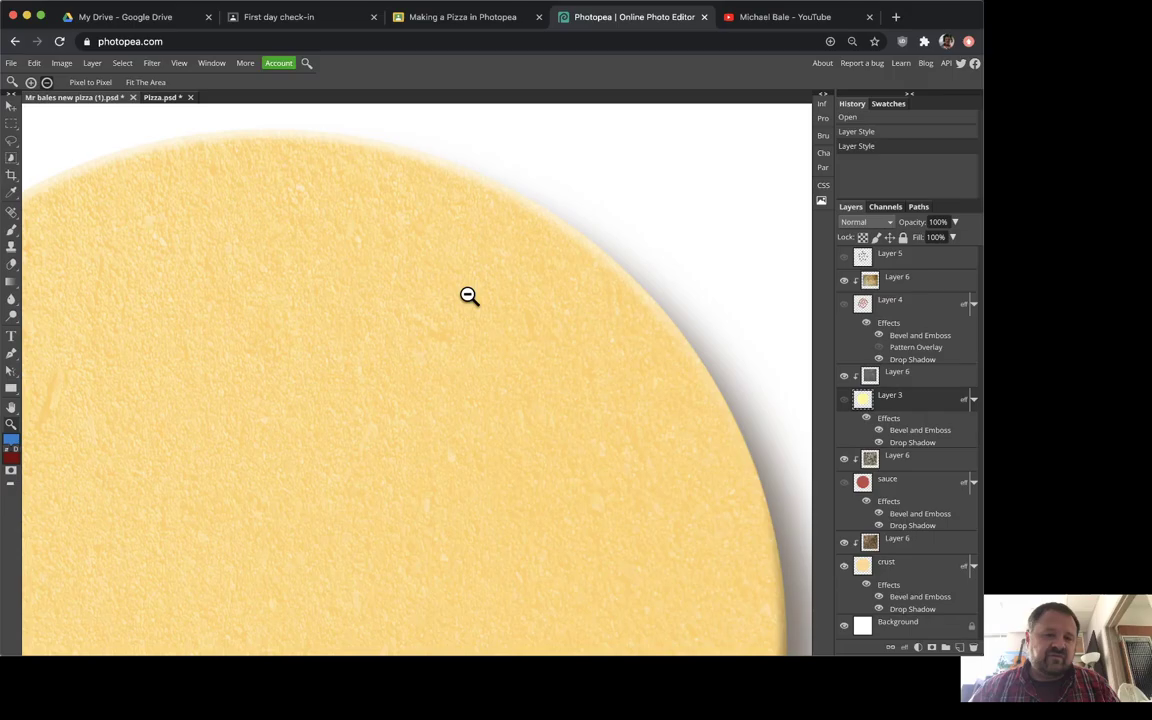
alt+click(469, 295)
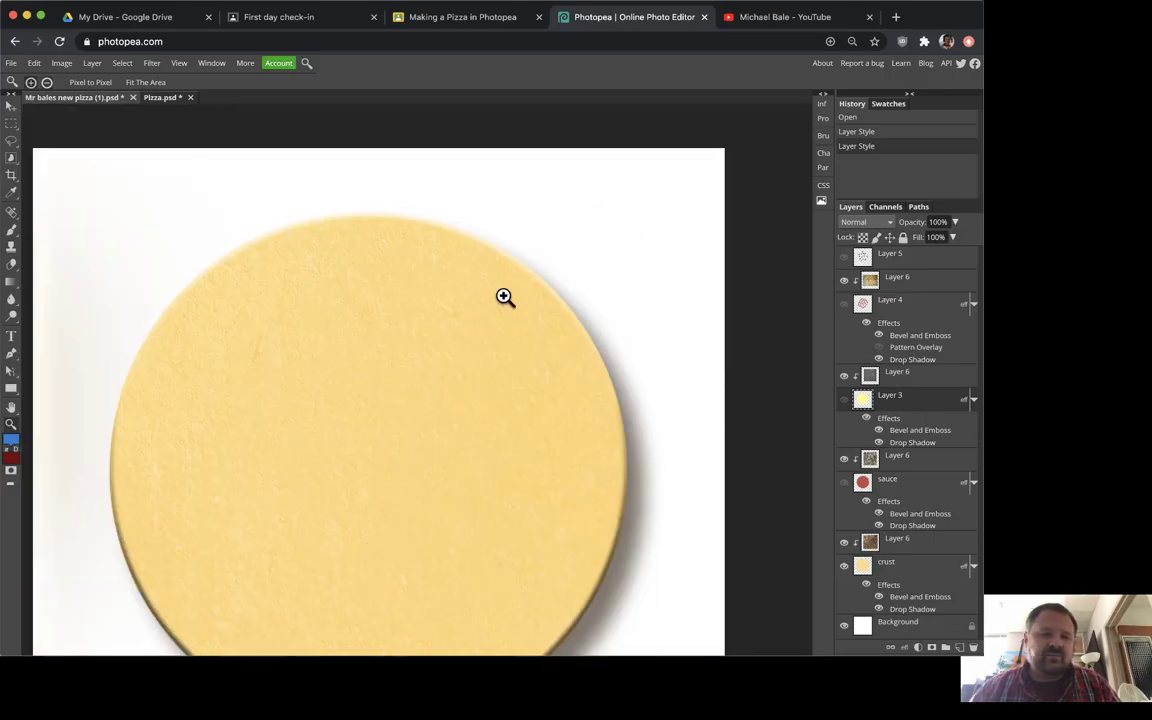
click(504, 296)
click(504, 296)
drag(509, 249, 650, 329)
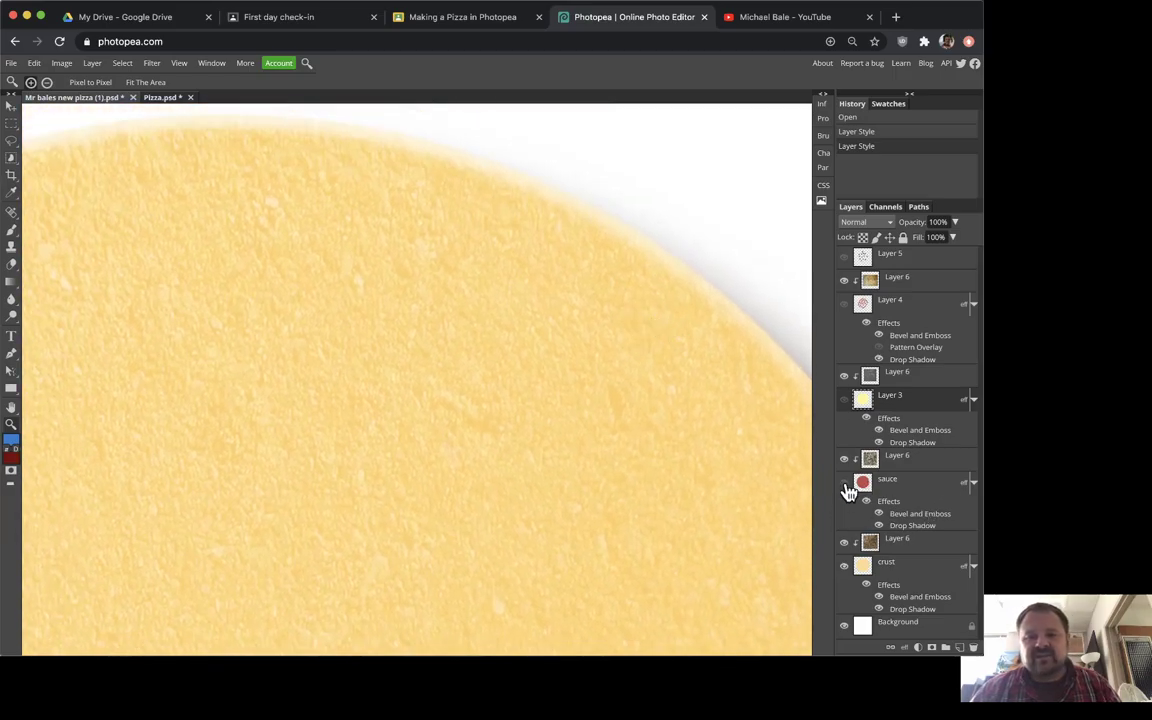
click(846, 488)
drag(519, 445, 564, 417)
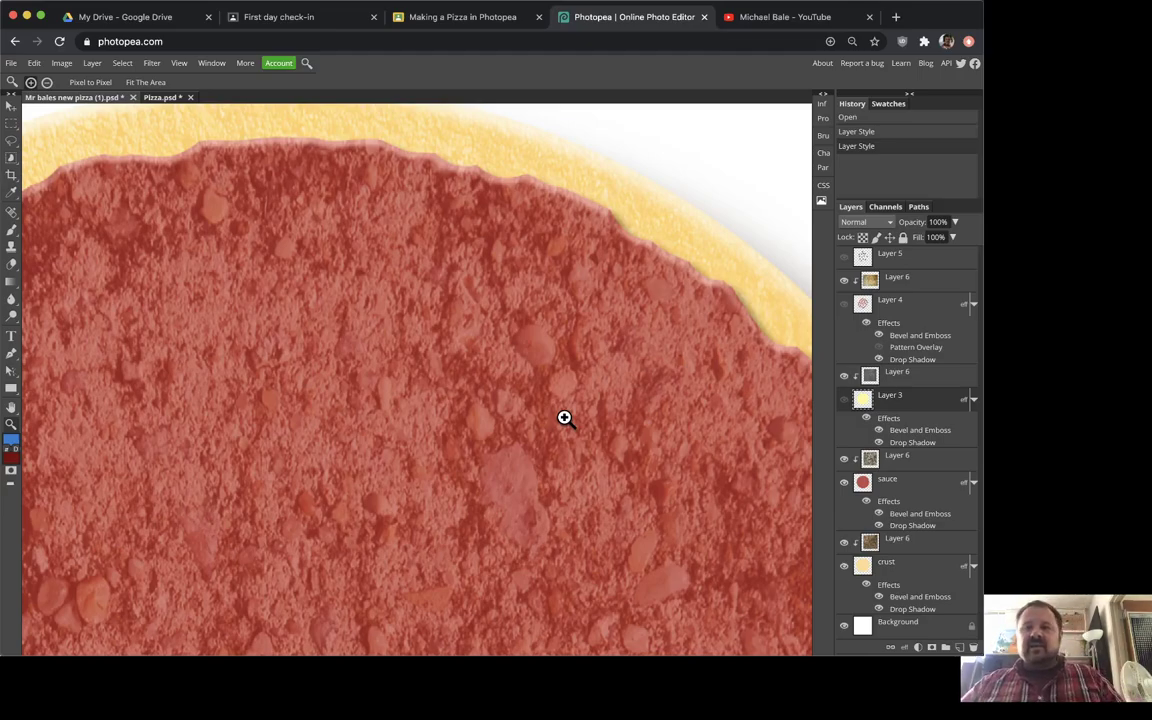
click(844, 400)
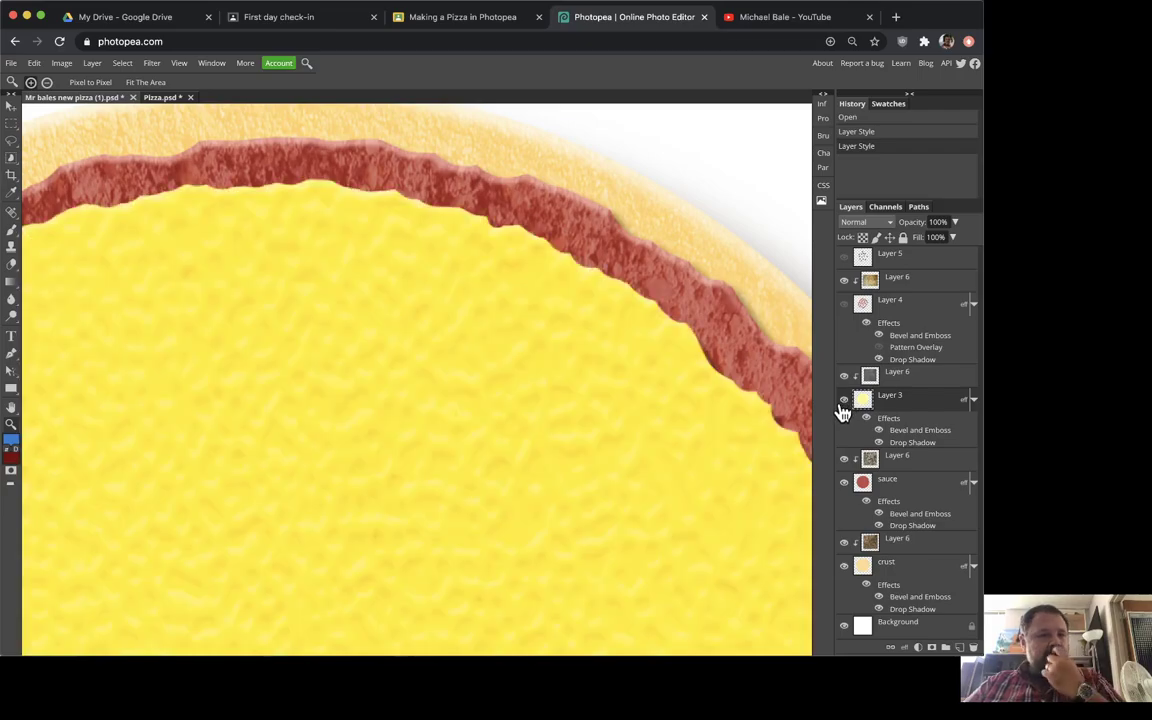
scroll(455, 344, left, 5)
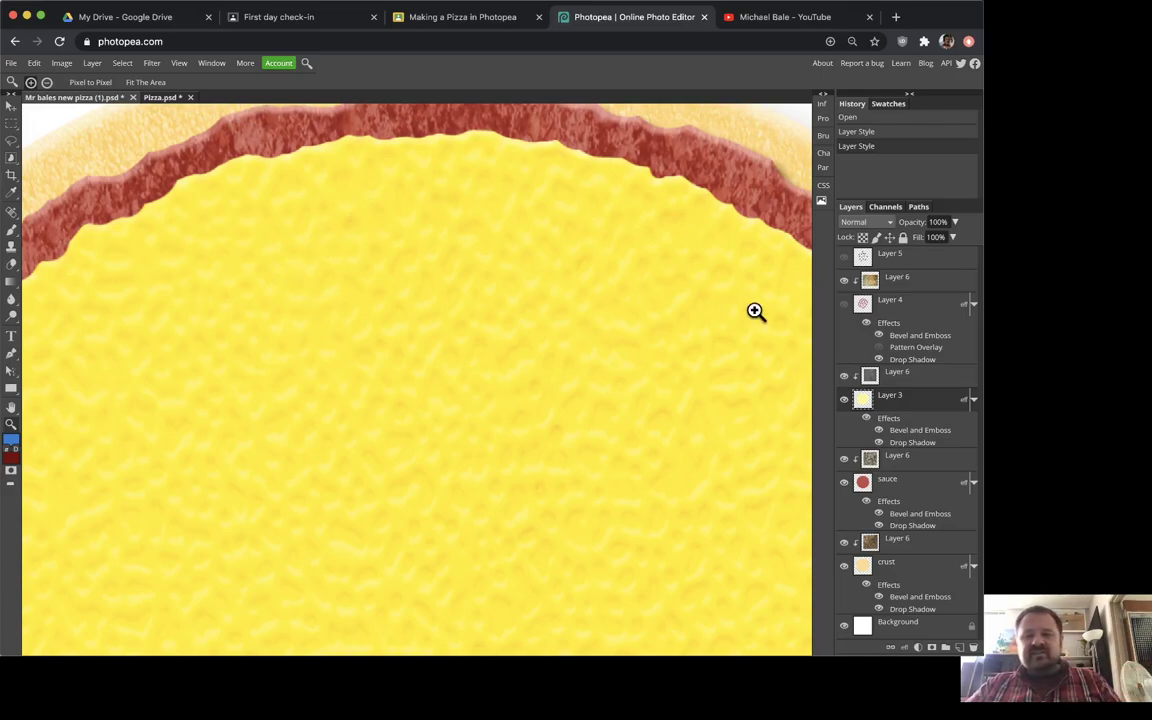
click(844, 304)
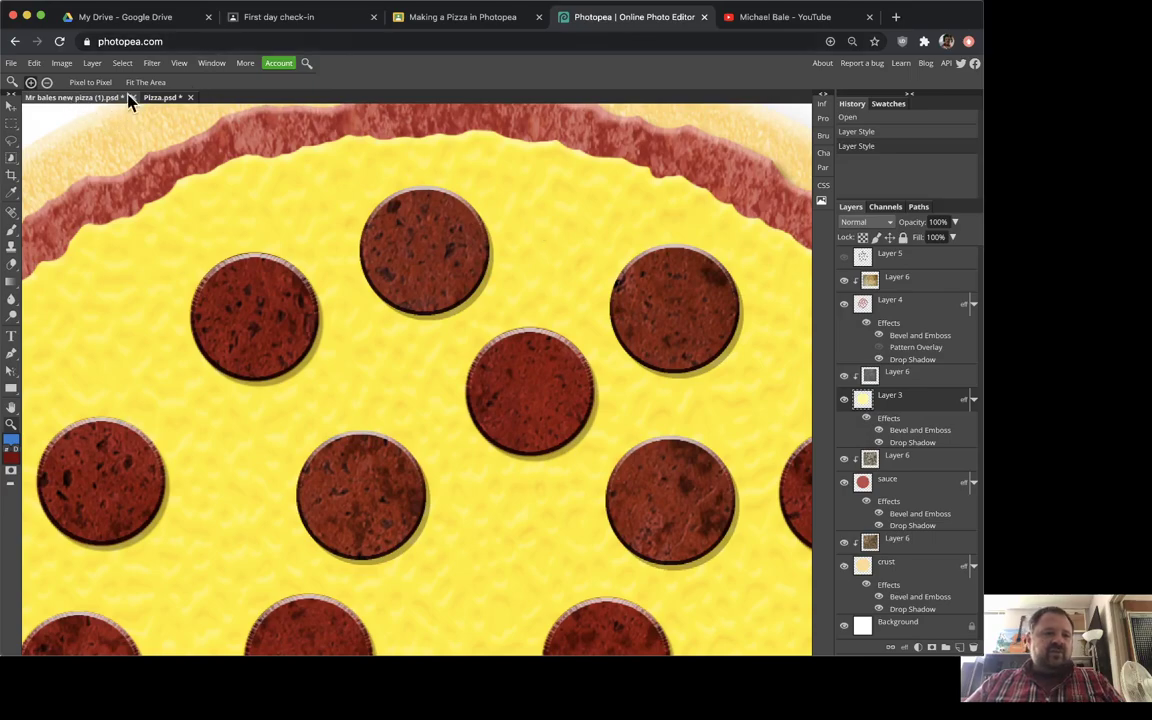
- Return to the Pizza.psd document, and open textureking.com in a new browser tab
click(165, 98)
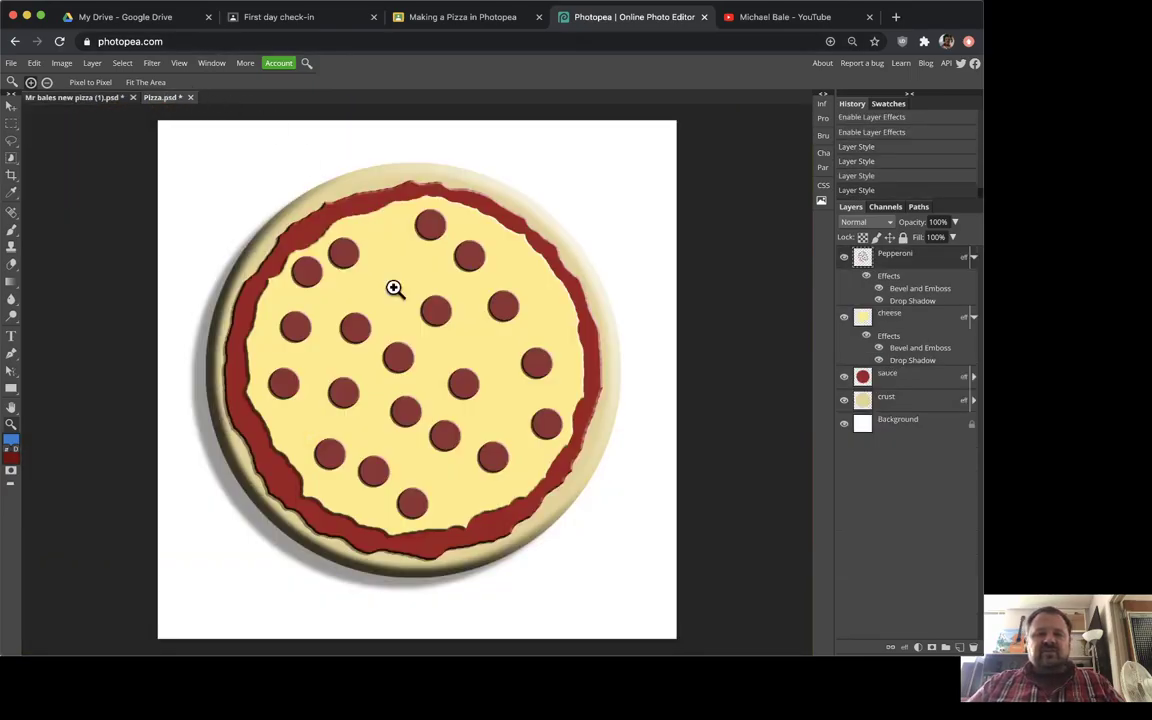
click(431, 385)
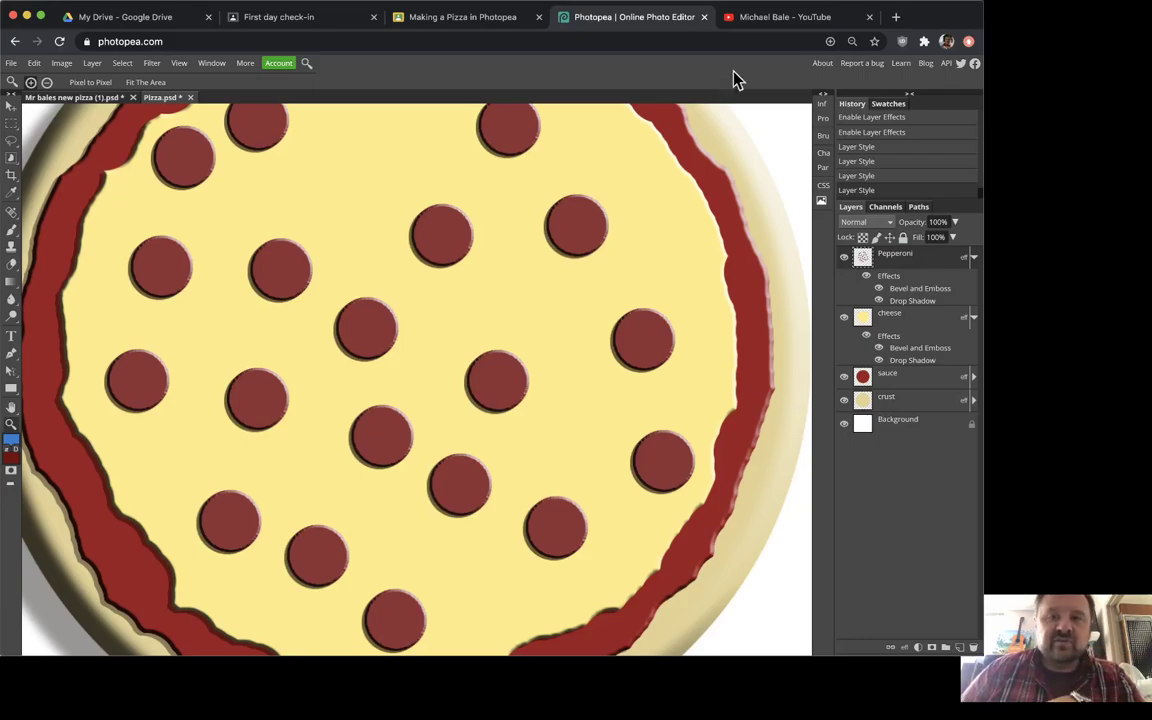
click(897, 18)
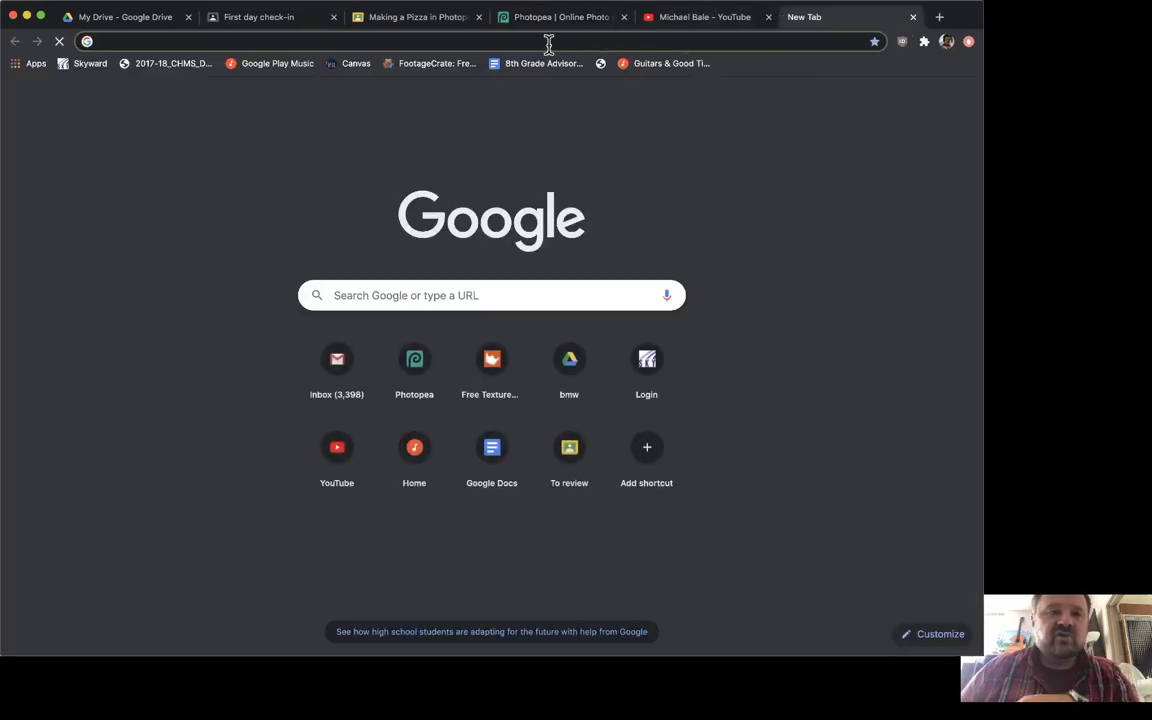
text(textureki)
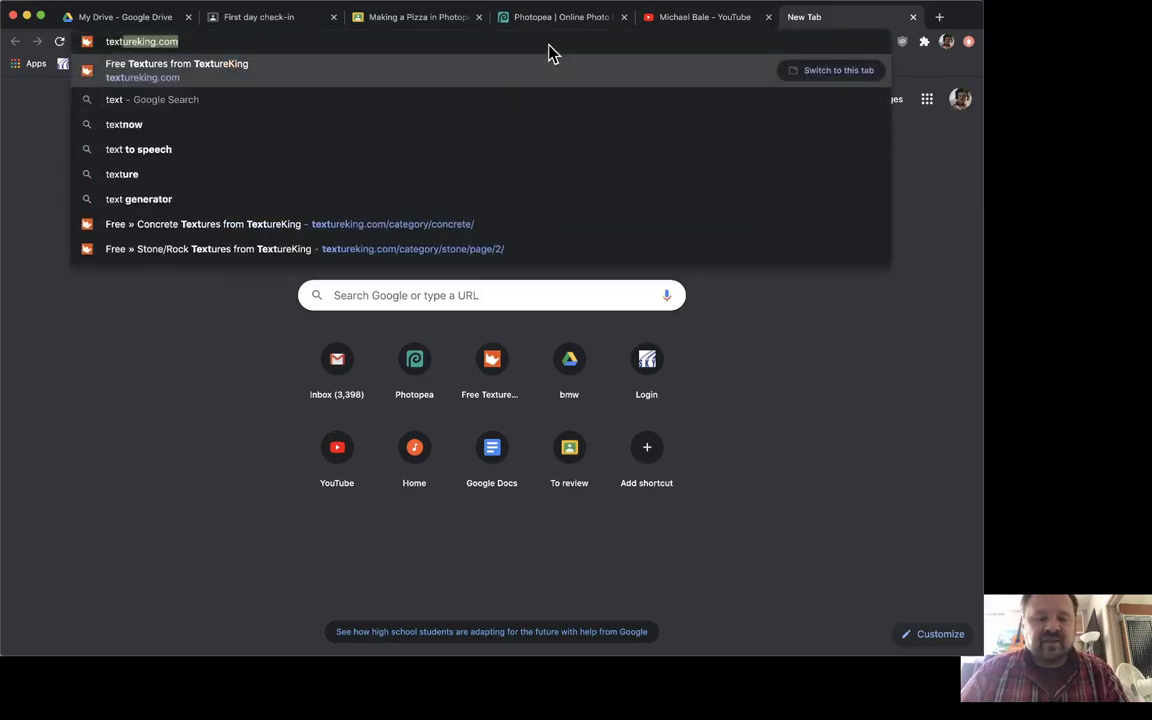
text(ng)
key(Return)
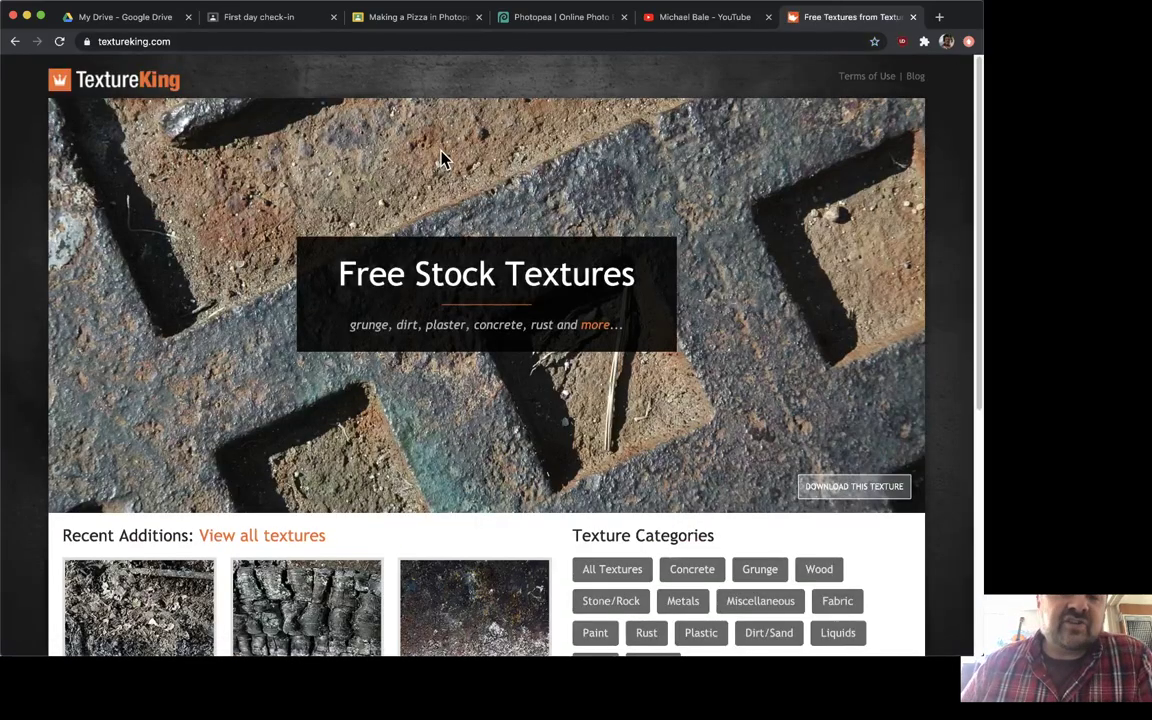
- Look over the recent additions and the texture categories on the TextureKing home page
scroll(540, 323, down, 3)
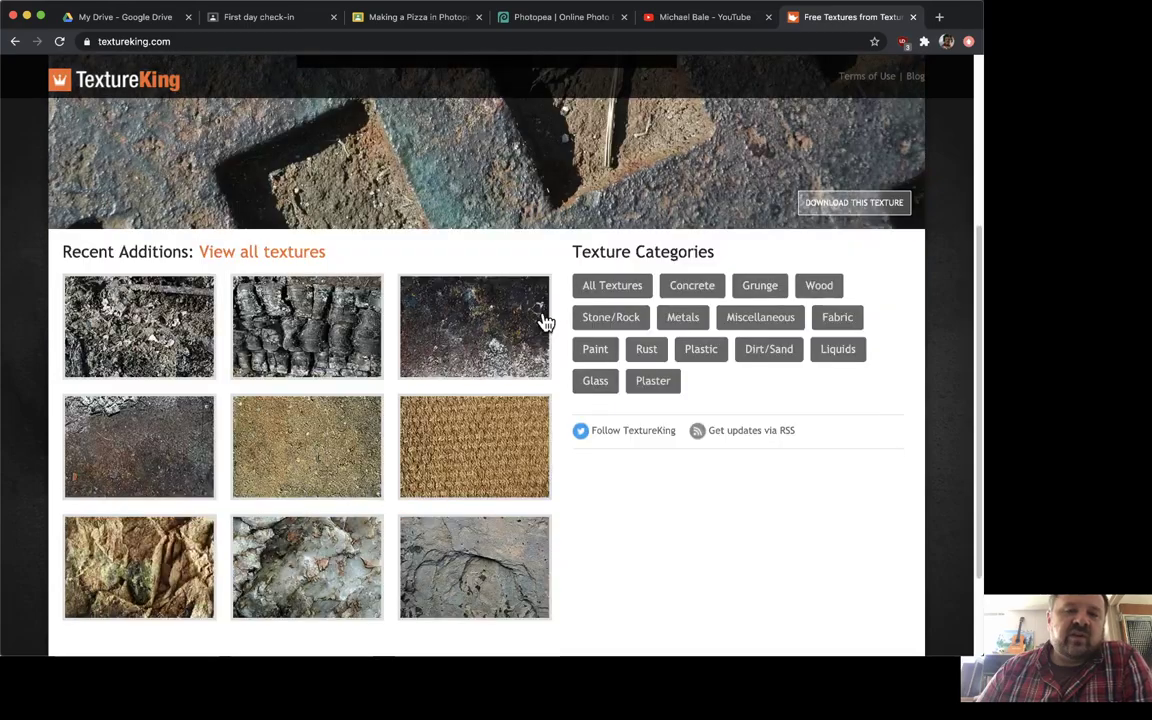
scroll(543, 318, down, 1)
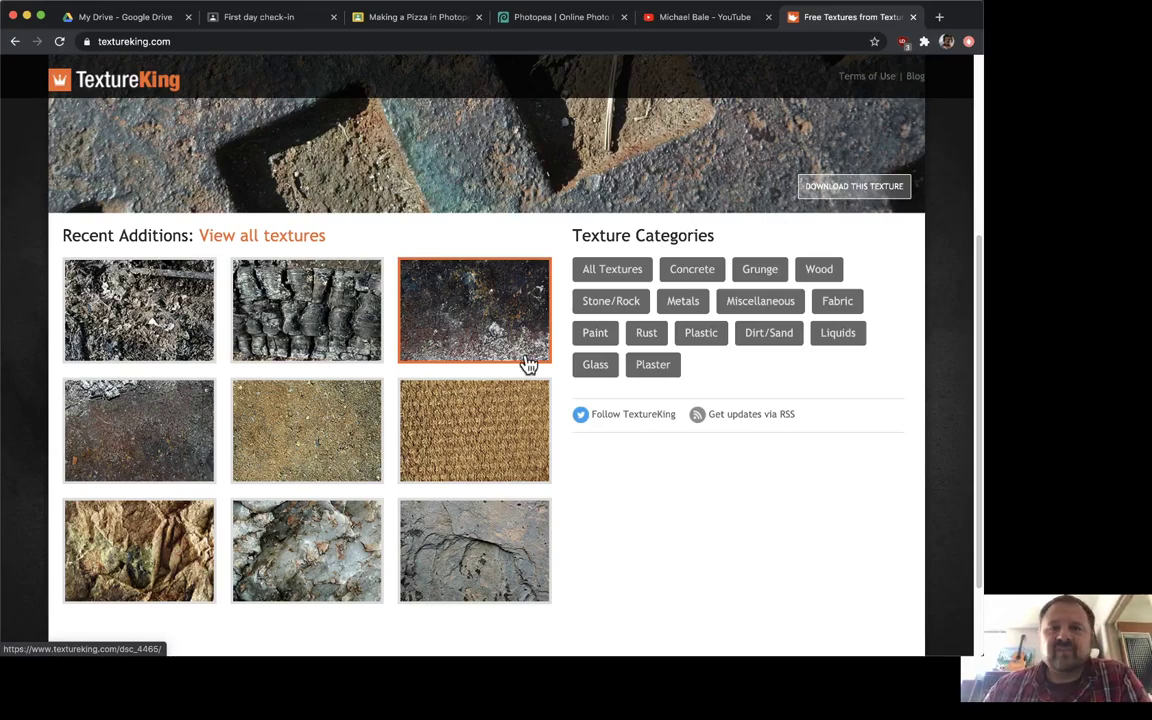
scroll(494, 288, up, 1)
scroll(494, 288, up, 5)
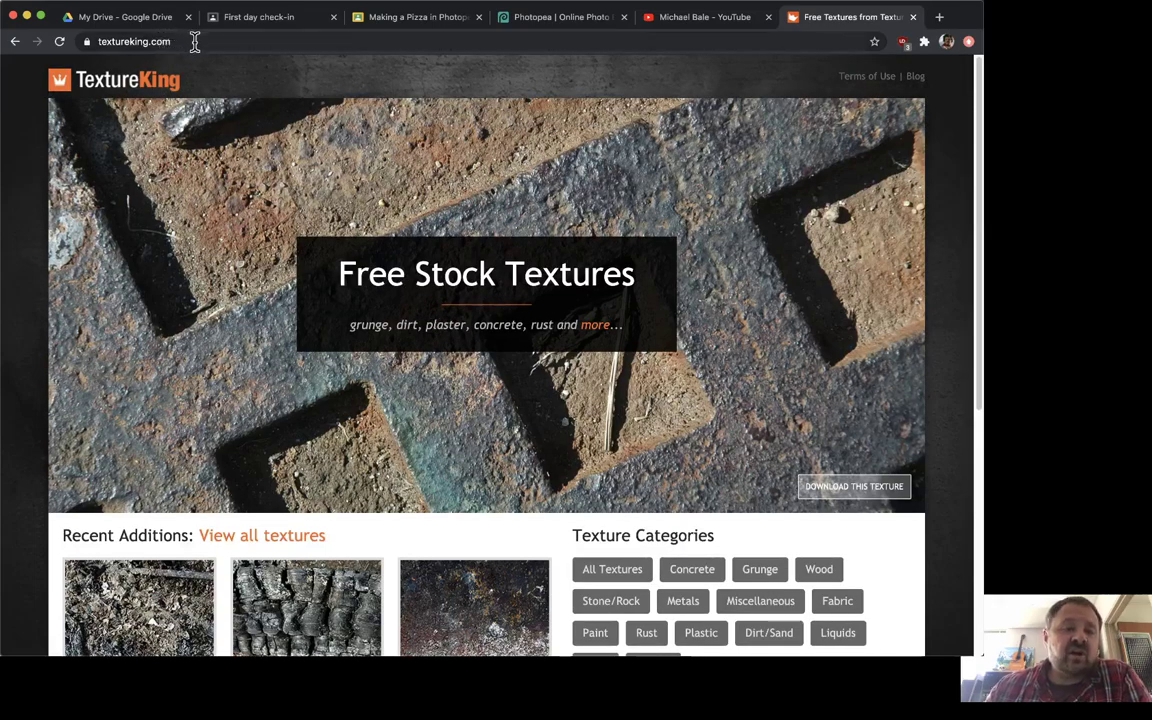
scroll(231, 270, down, 5)
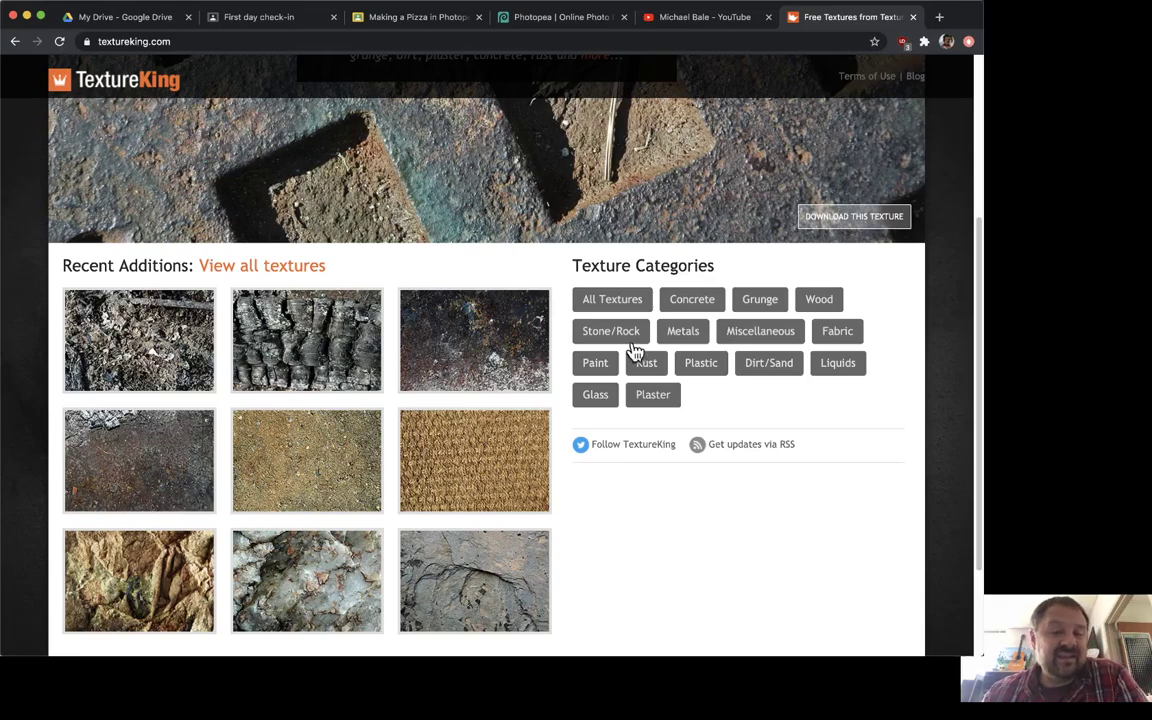
scroll(508, 468, down, 3)
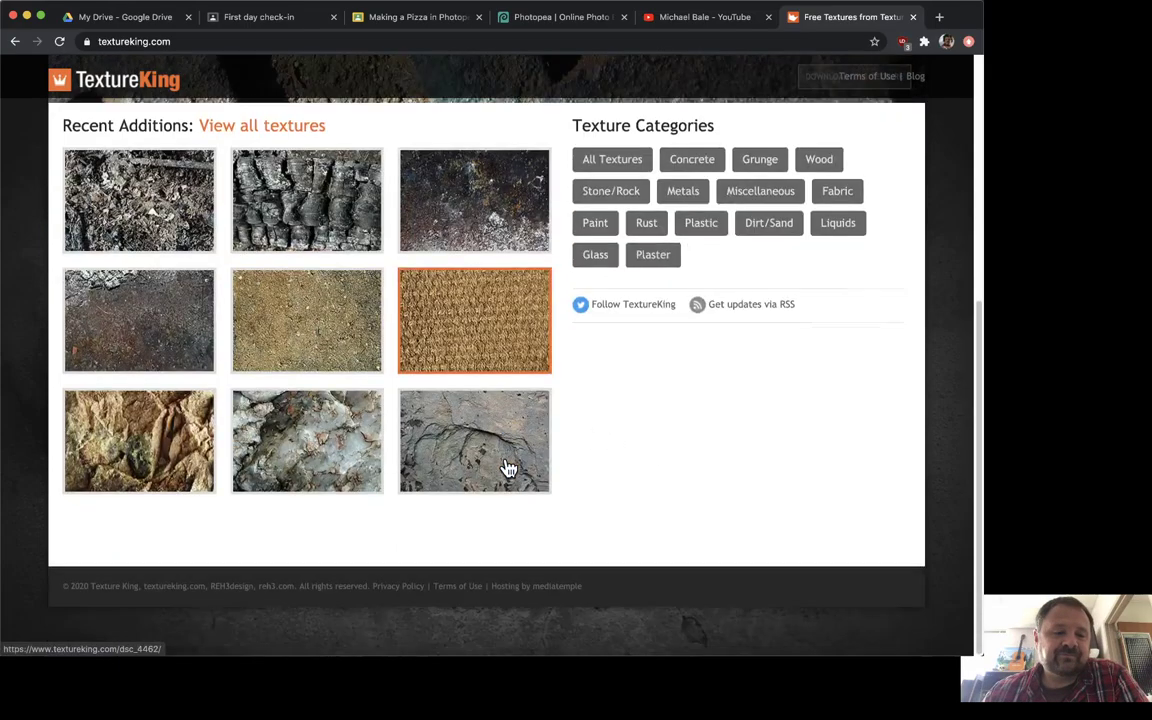
scroll(508, 466, up, 5)
scroll(515, 458, down, 4)
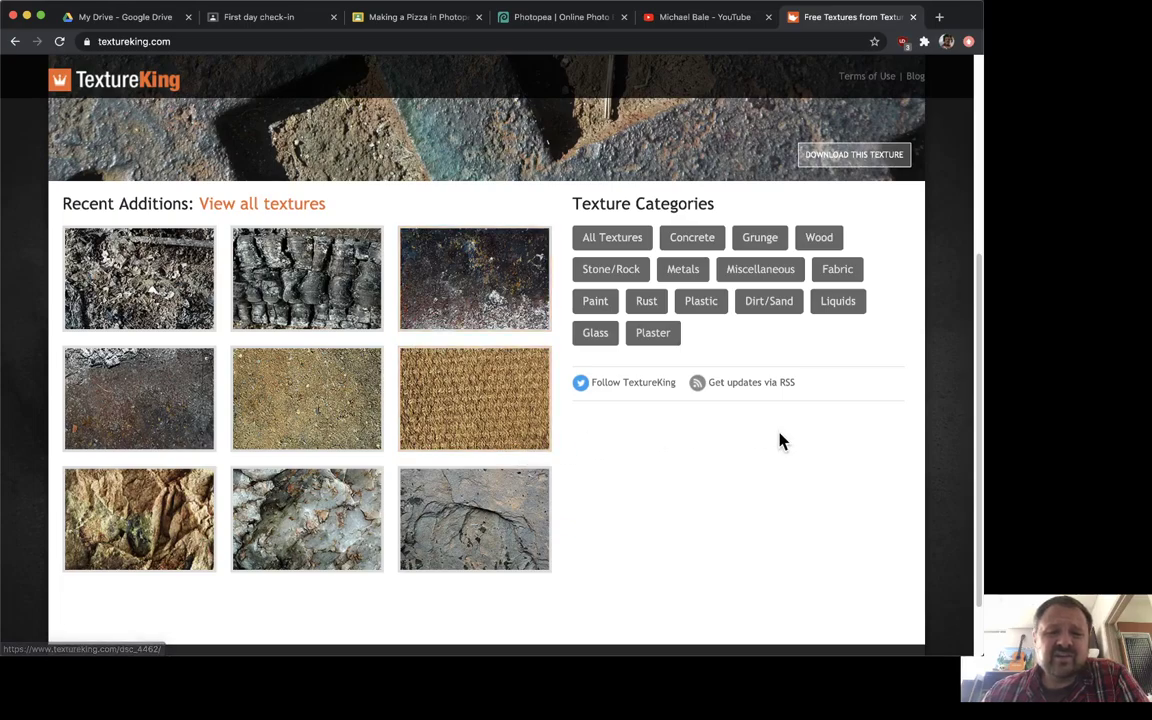
- Browse the textures in the Stone/Rock category, and open the Concrete category
click(612, 273)
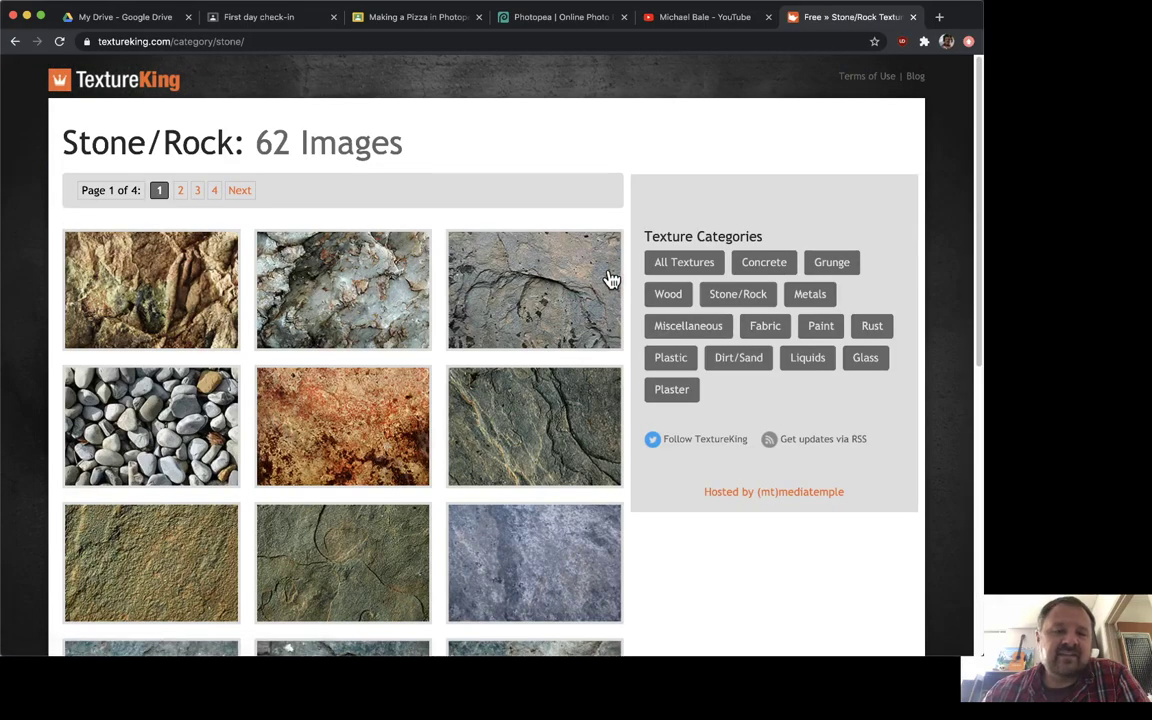
scroll(603, 282, down, 3)
scroll(605, 281, down, 3)
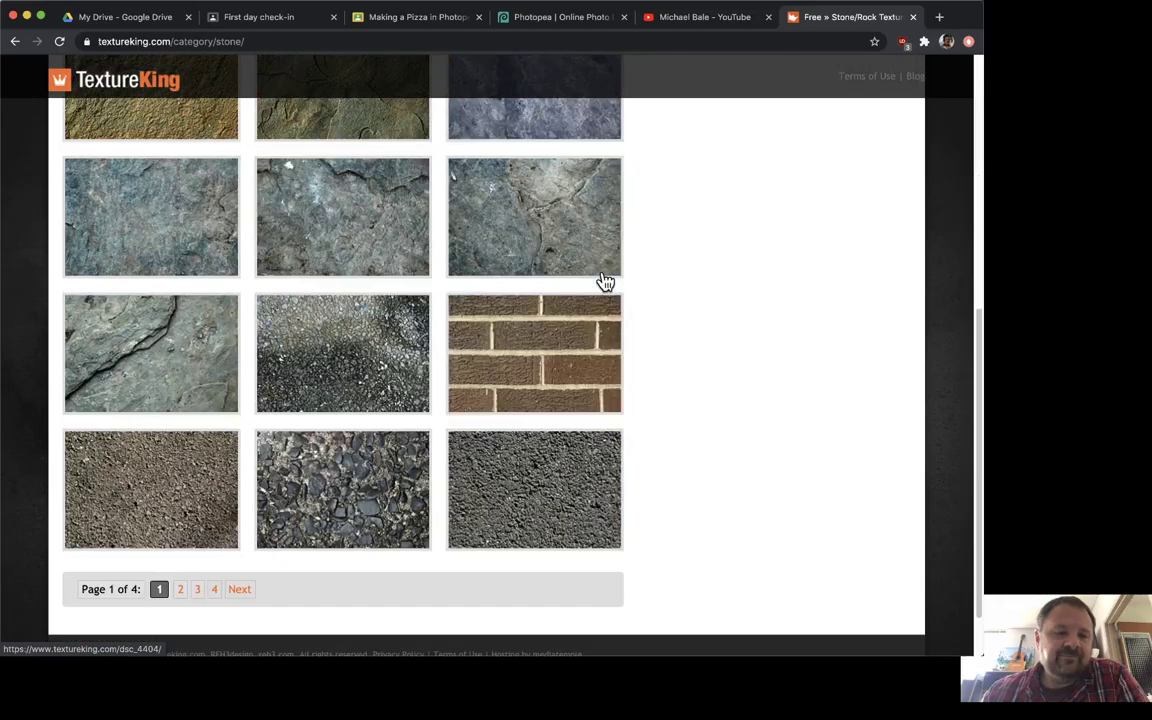
scroll(607, 280, up, 5)
click(778, 266)
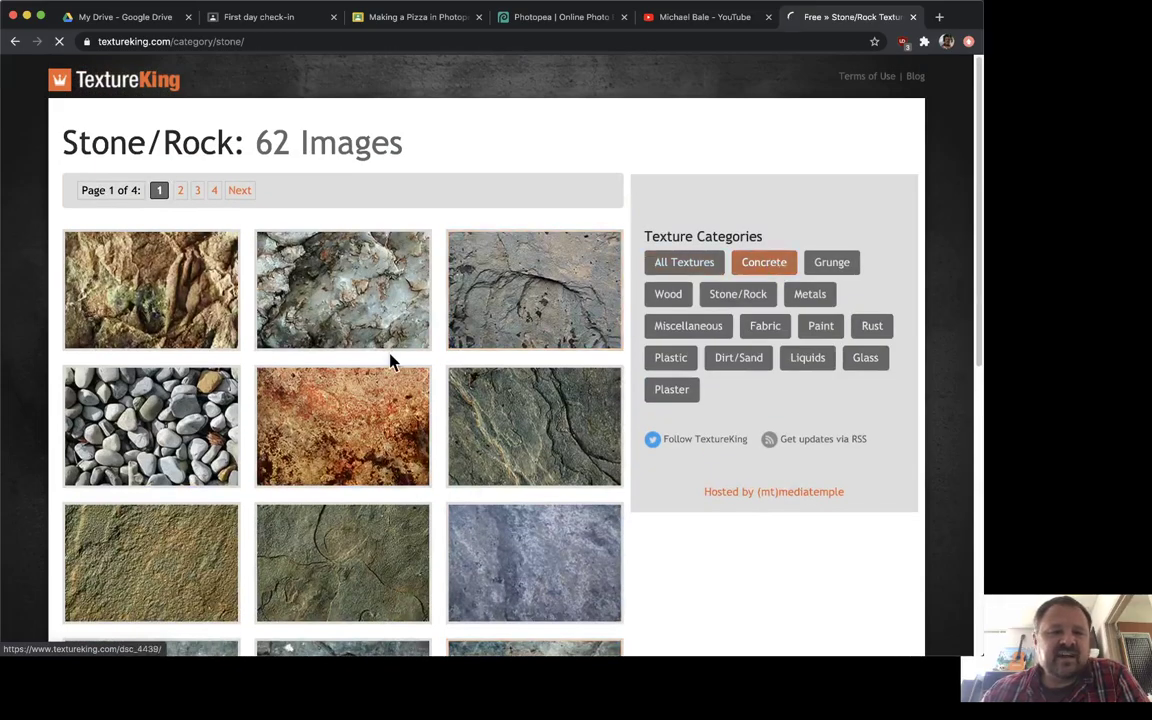
- Look through the textures on the first page of the Concrete category
scroll(390, 360, down, 4)
scroll(399, 356, down, 8)
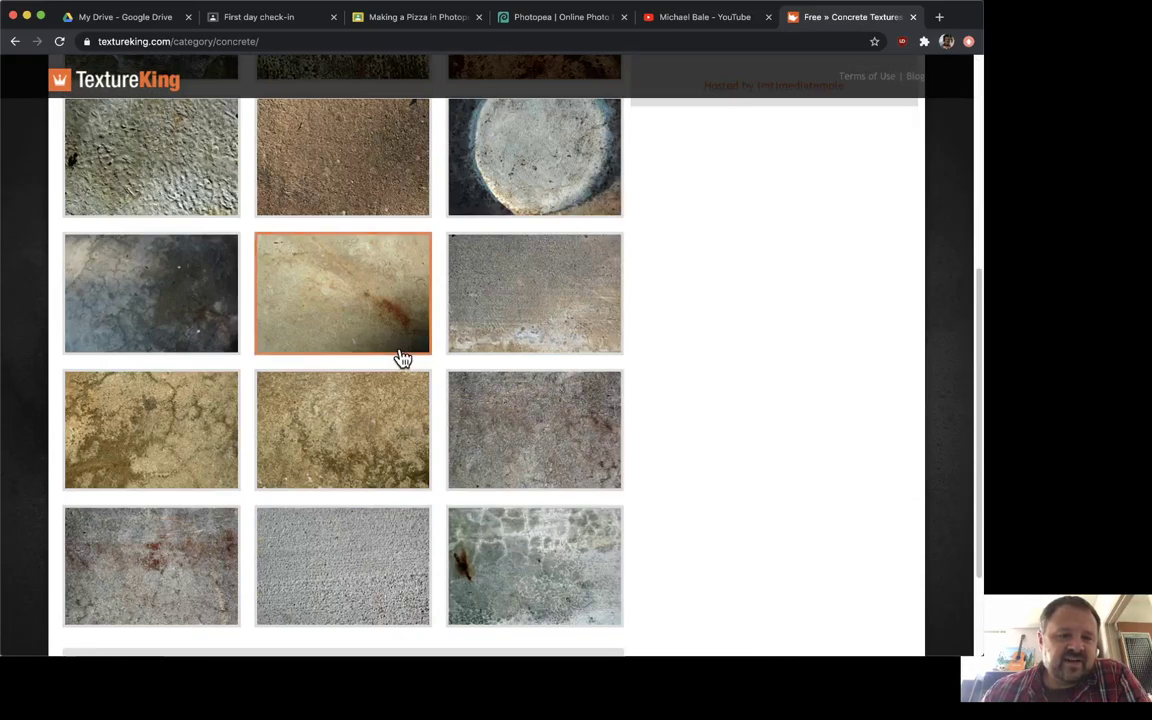
scroll(401, 357, up, 12)
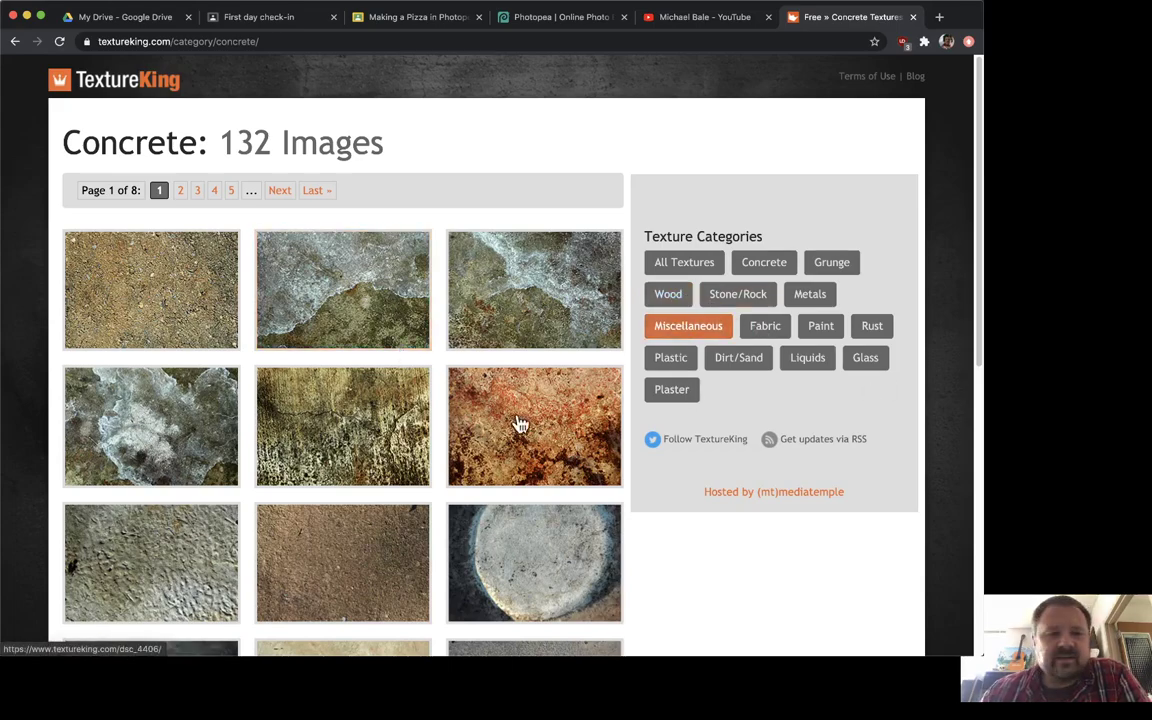
scroll(514, 437, down, 6)
scroll(514, 437, down, 5)
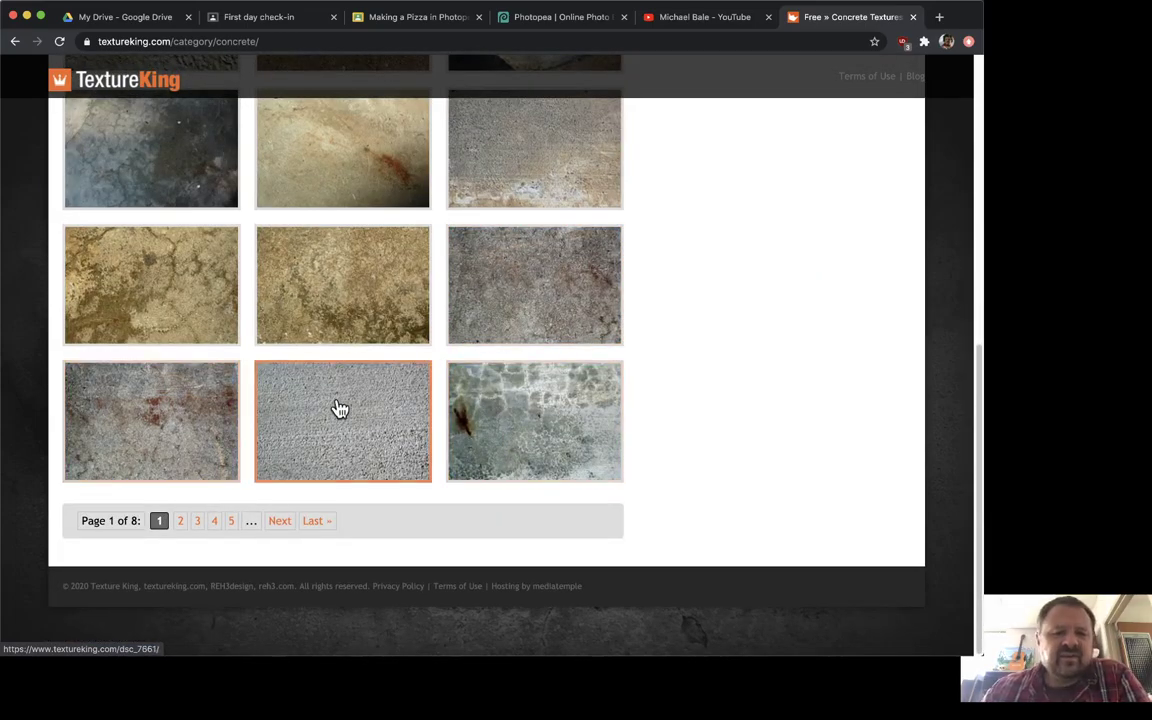
scroll(334, 409, up, 7)
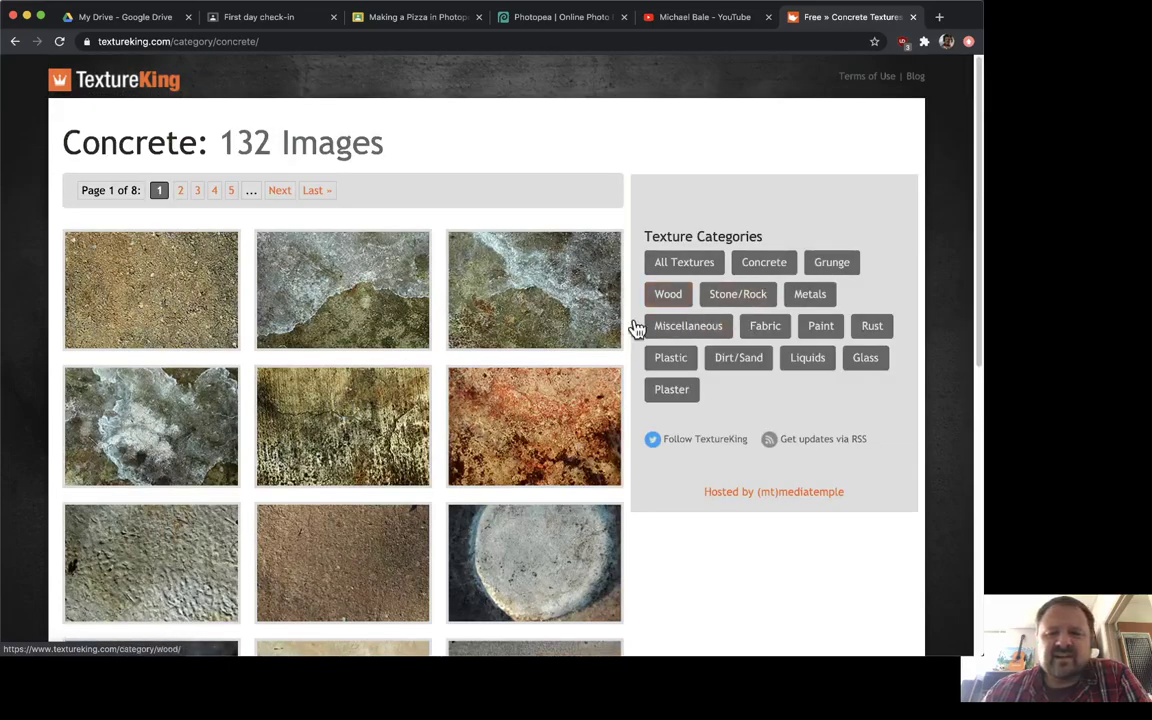
- Browse the Concrete textures on pages 2 and 3
scroll(455, 417, down, 10)
click(280, 521)
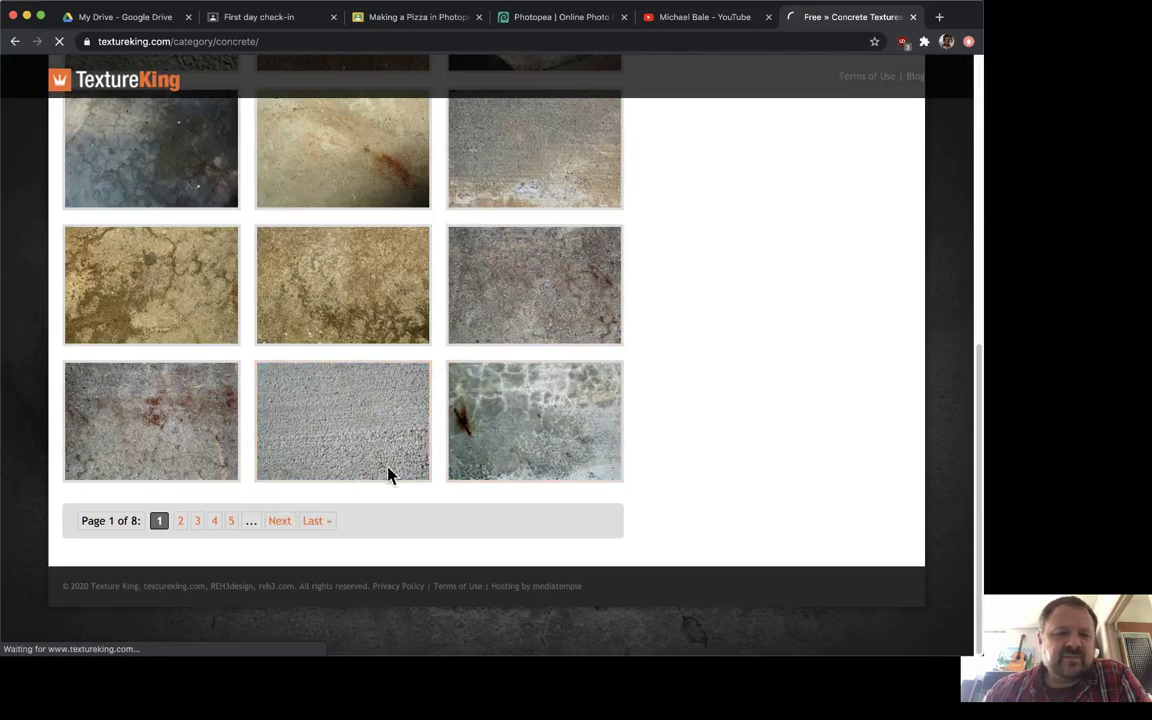
scroll(447, 437, down, 5)
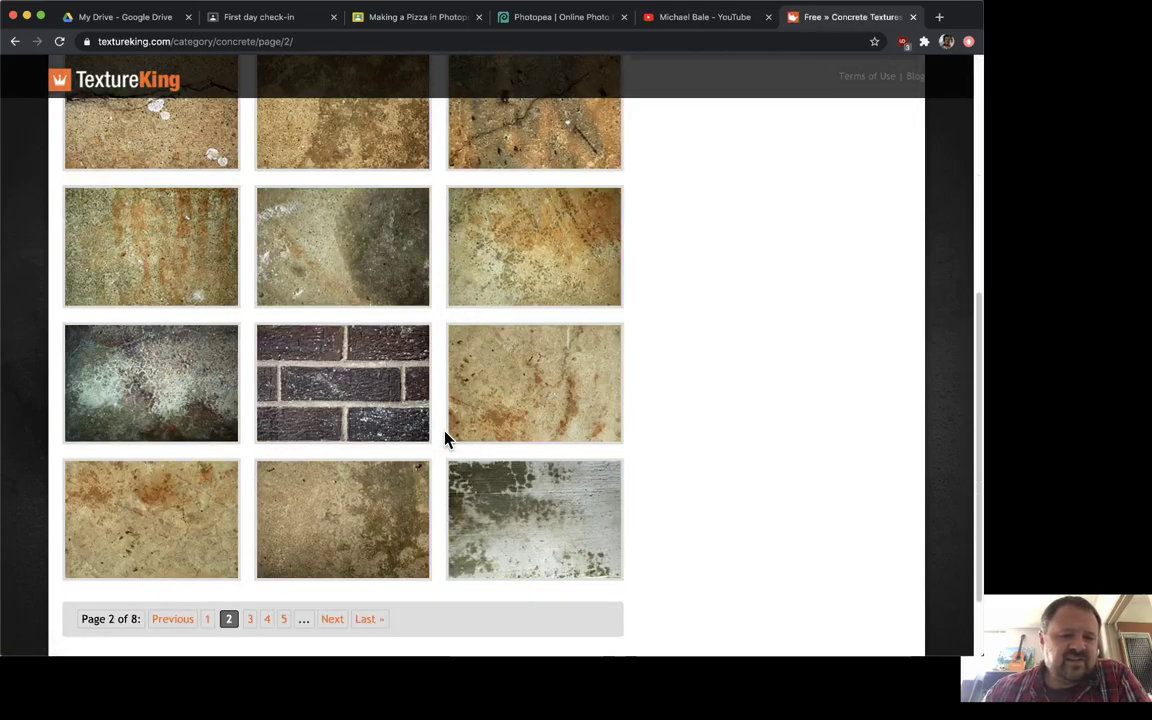
scroll(447, 437, down, 2)
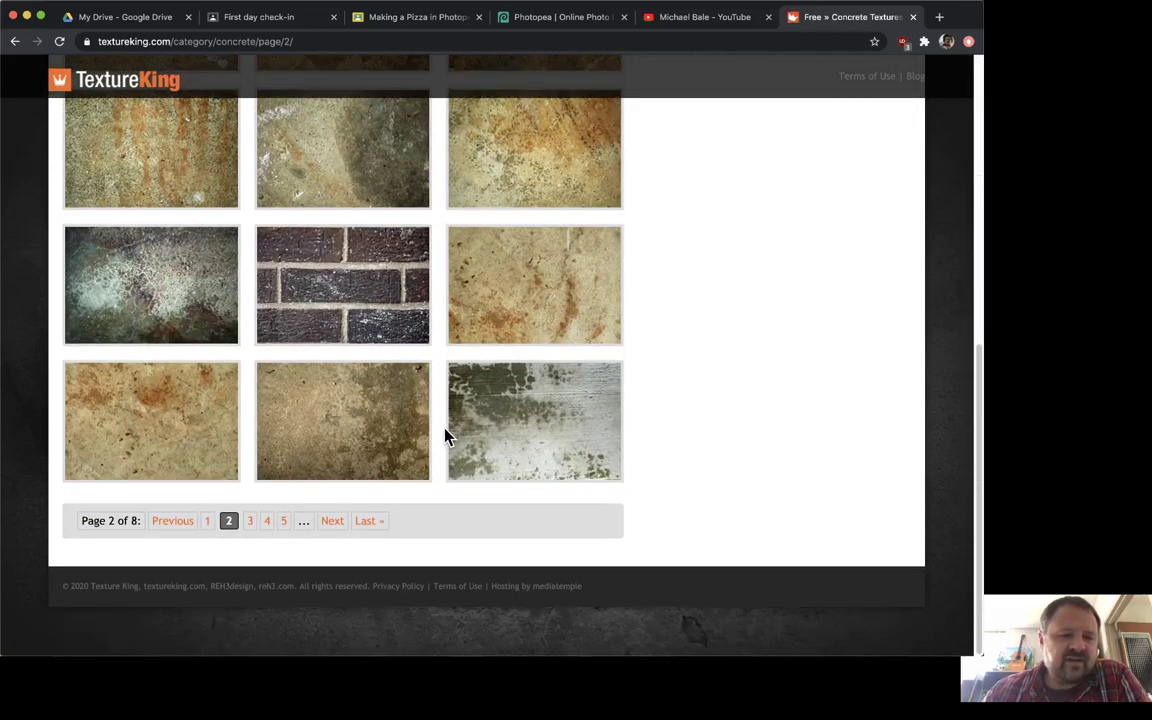
click(251, 522)
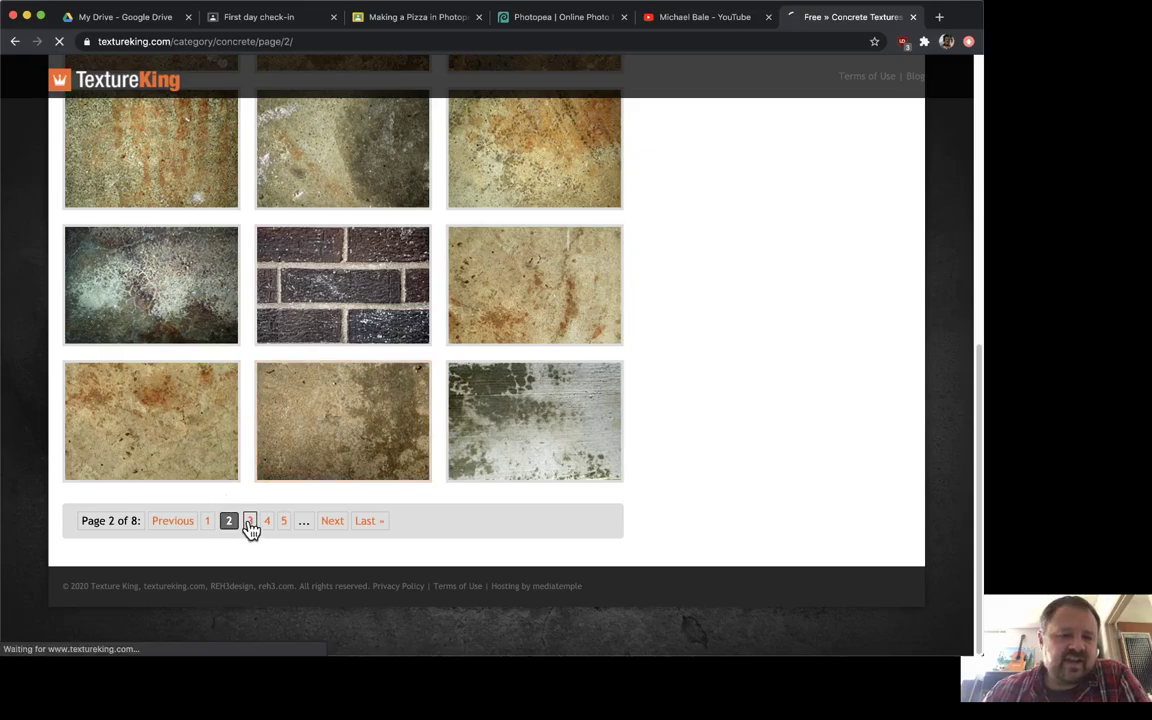
scroll(355, 482, down, 5)
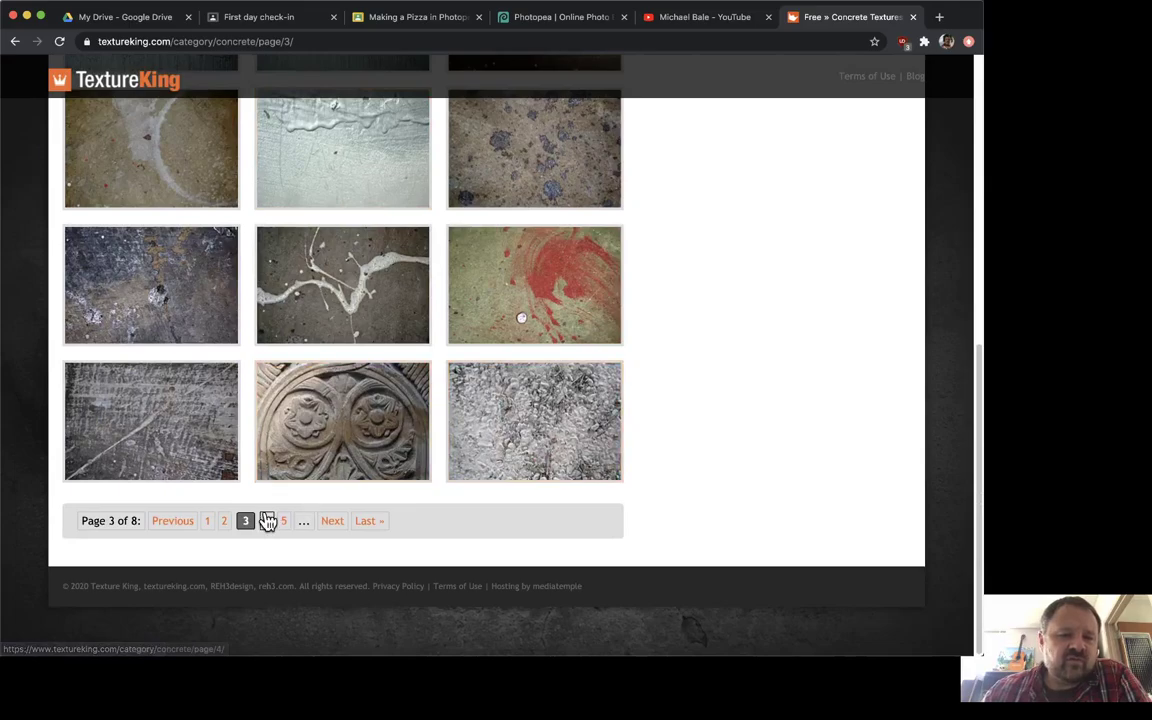
- Review page 2 of the Concrete textures again, and return to page 1
click(222, 522)
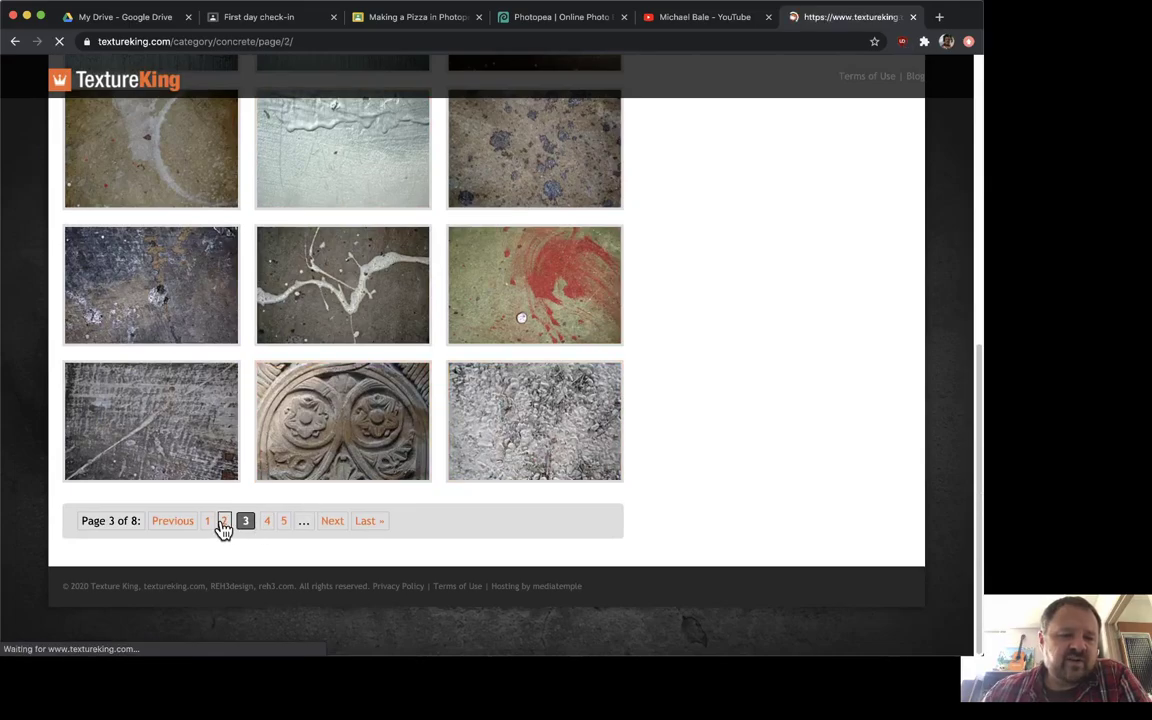
scroll(313, 429, down, 5)
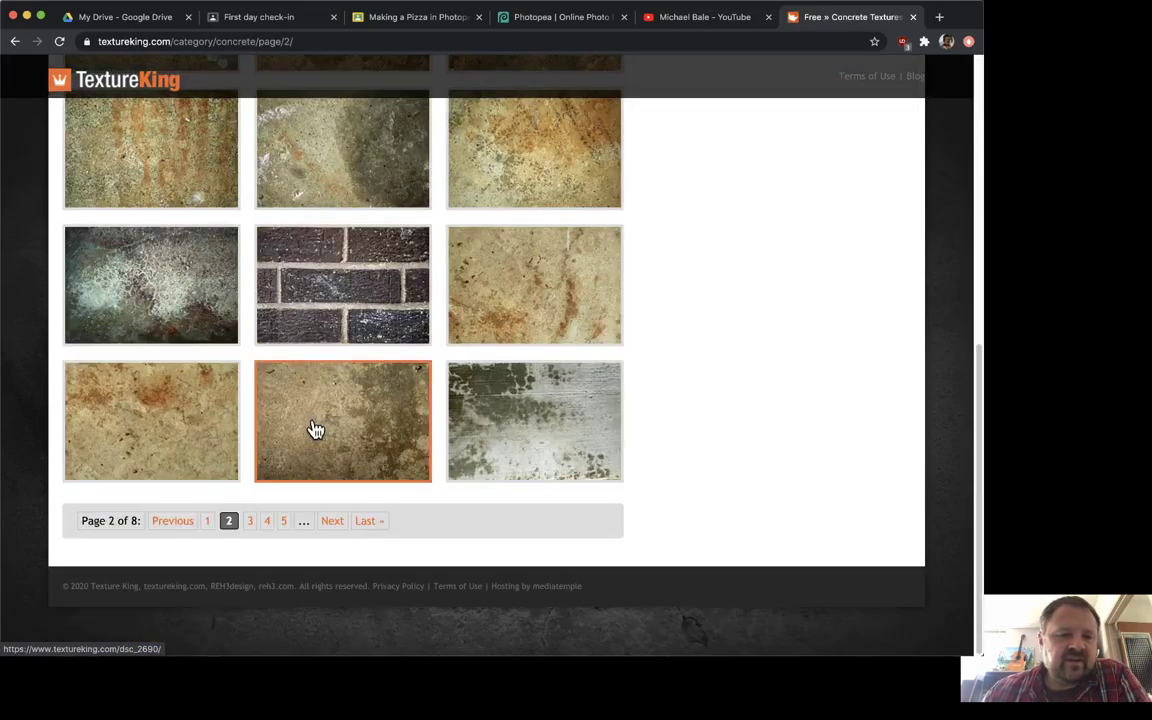
scroll(160, 410, up, 5)
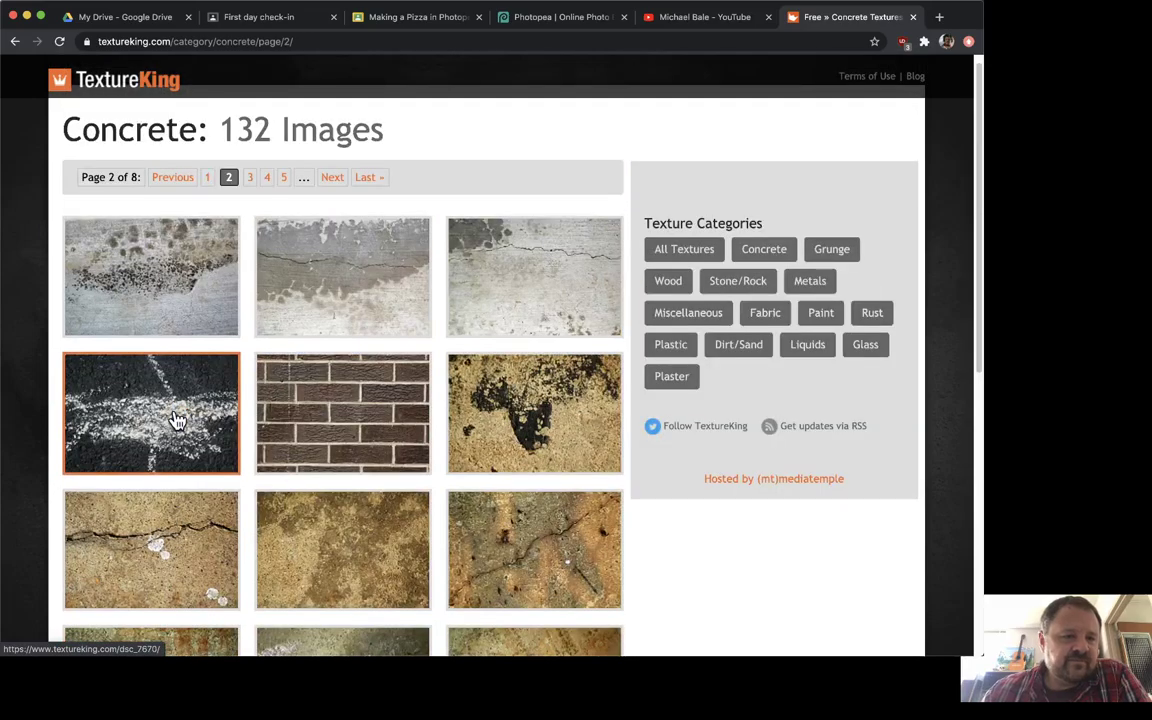
scroll(175, 419, down, 1)
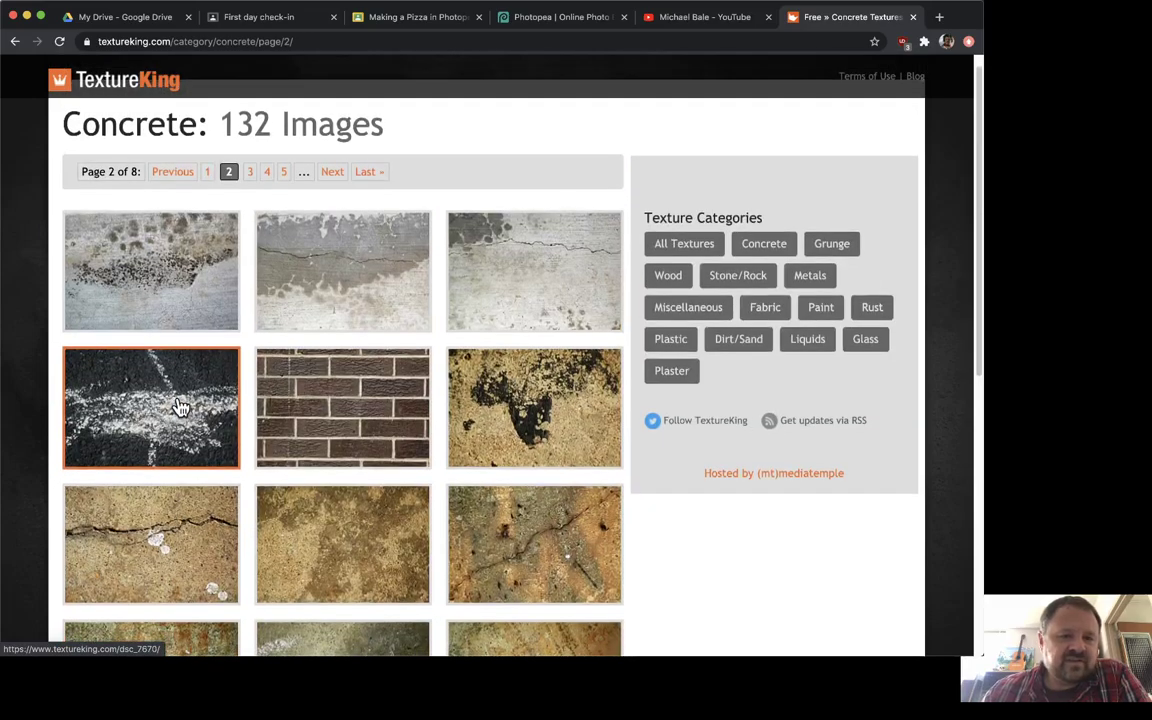
scroll(320, 500, down, 10)
click(207, 520)
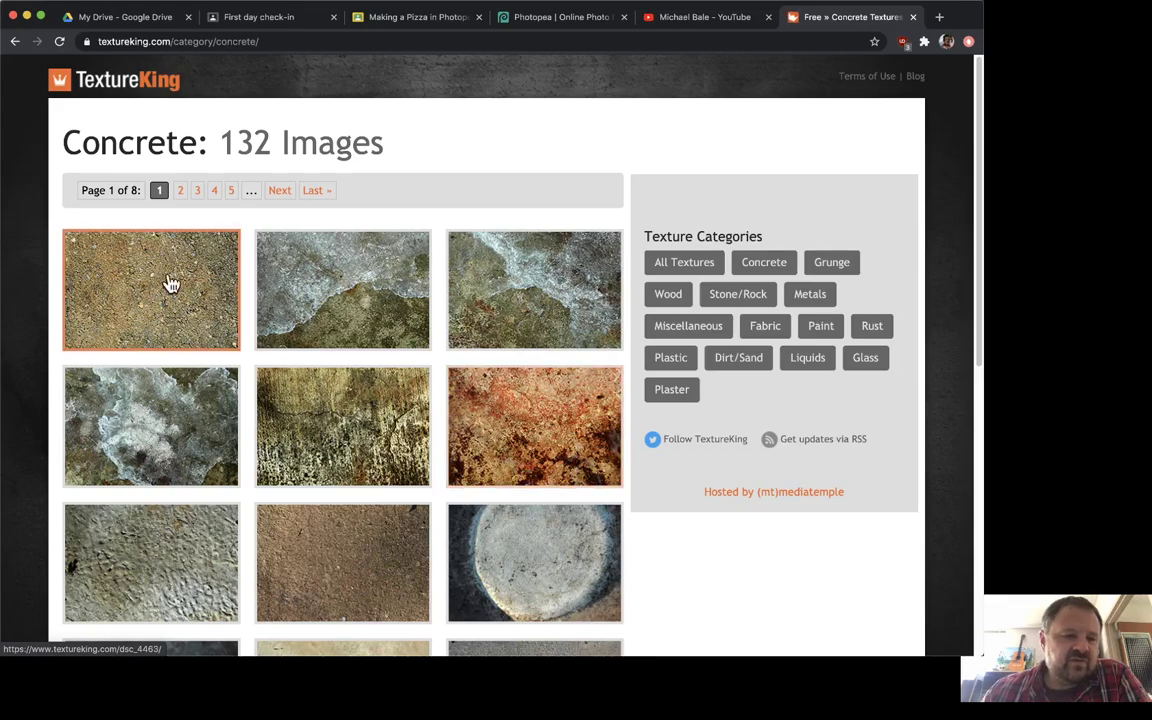
- Open the brown gravelly concrete texture DSC_4463 at full size, and inspect its detail up close
click(164, 276)
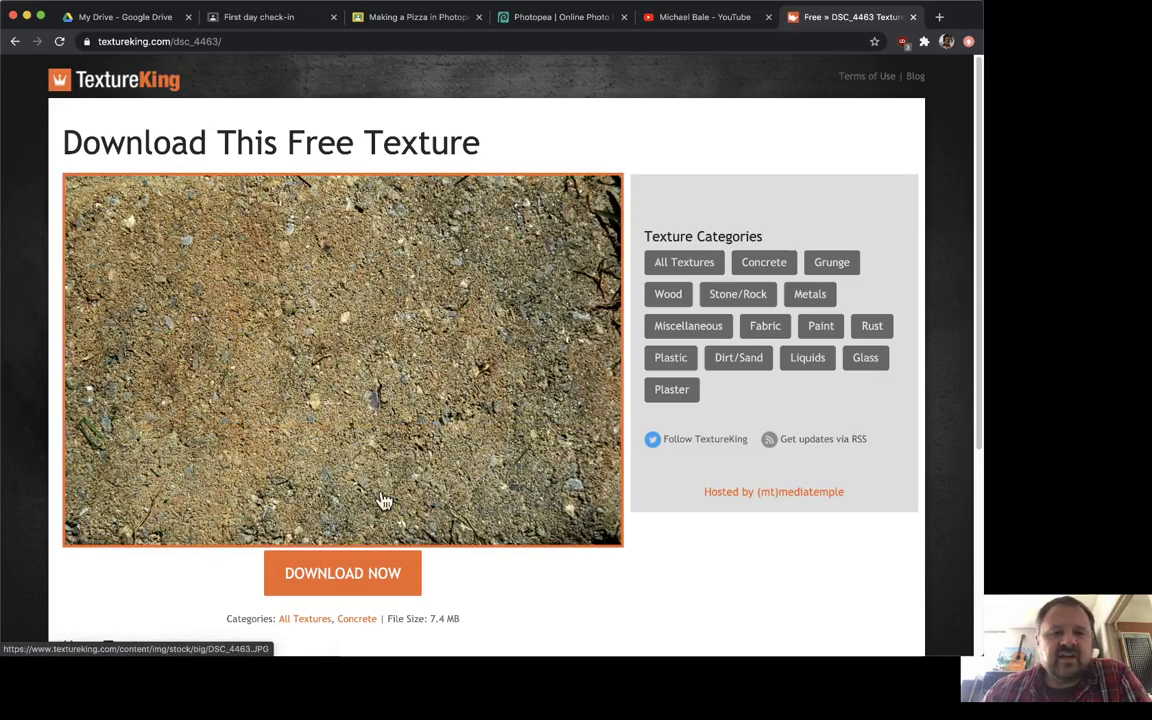
scroll(330, 440, down, 1)
click(316, 330)
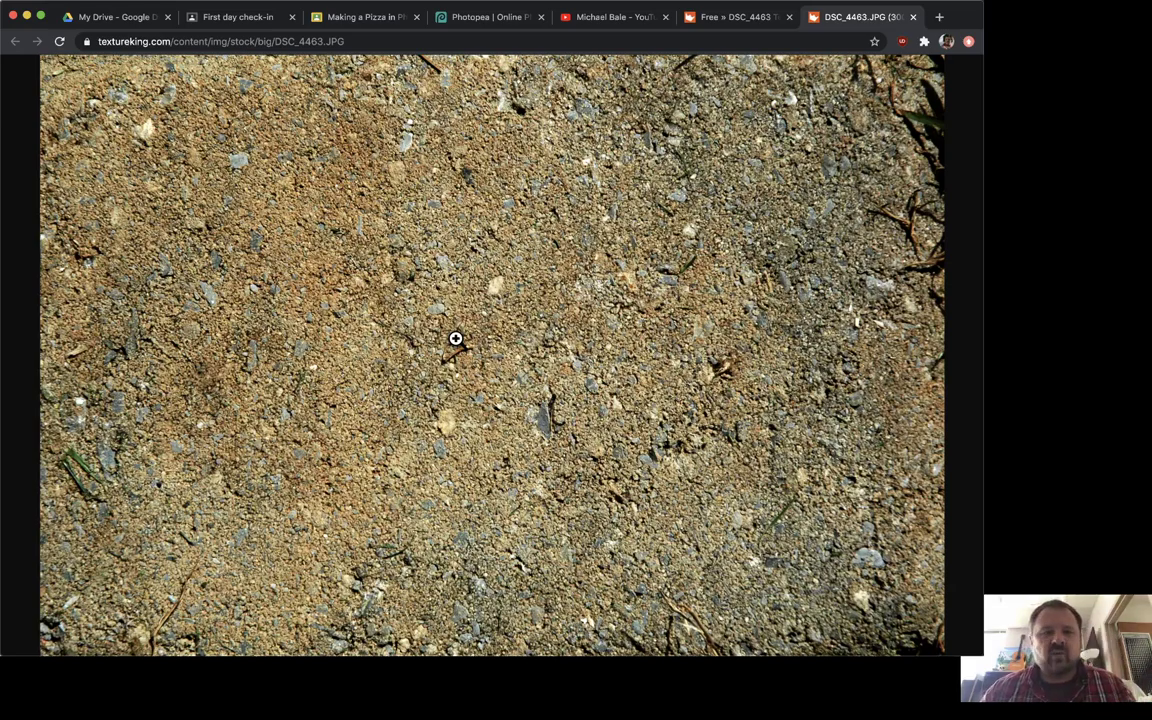
click(482, 263)
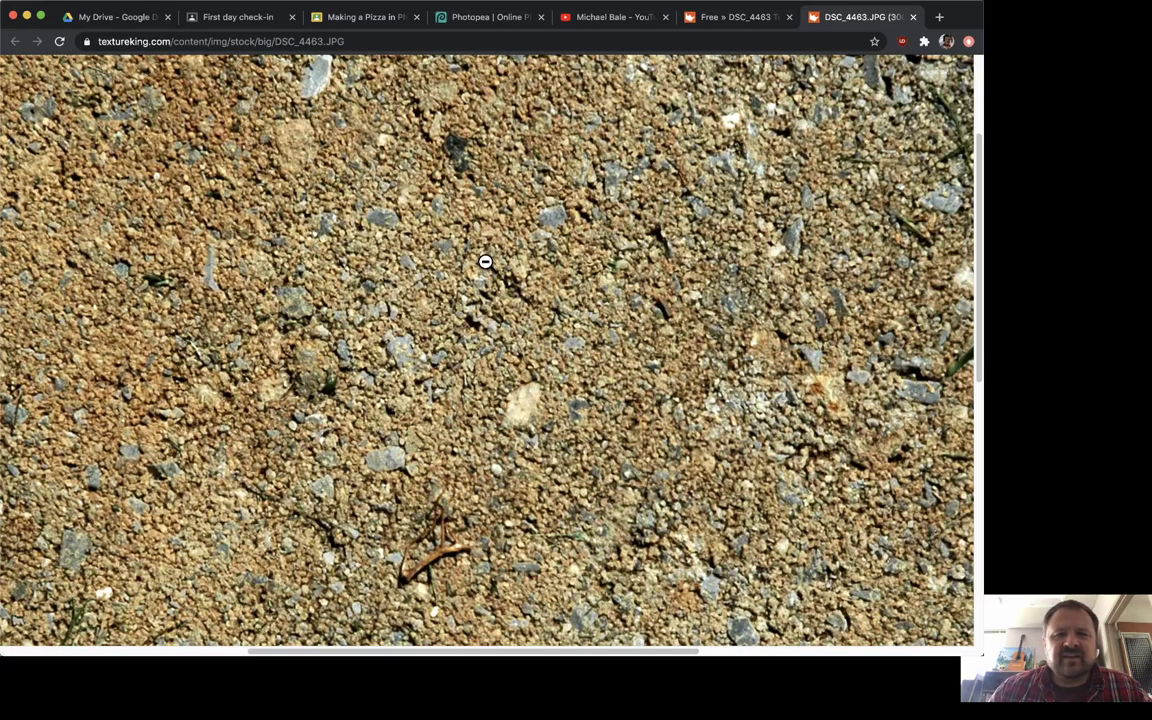
click(485, 262)
click(485, 262)
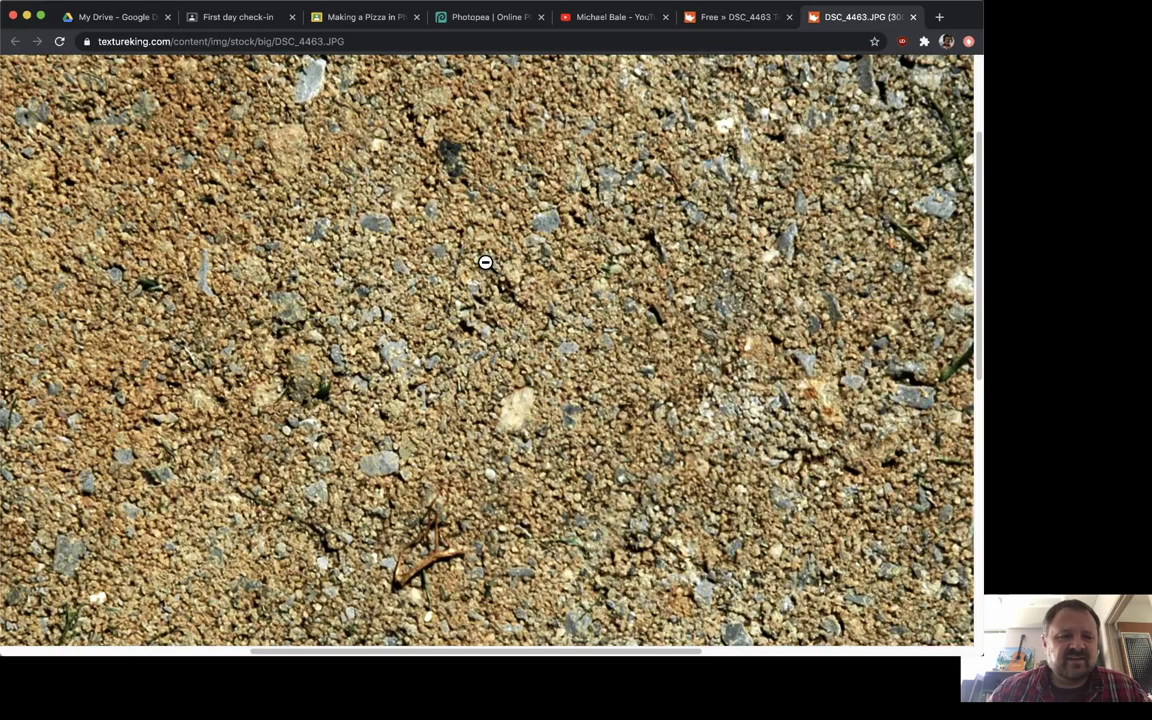
click(486, 262)
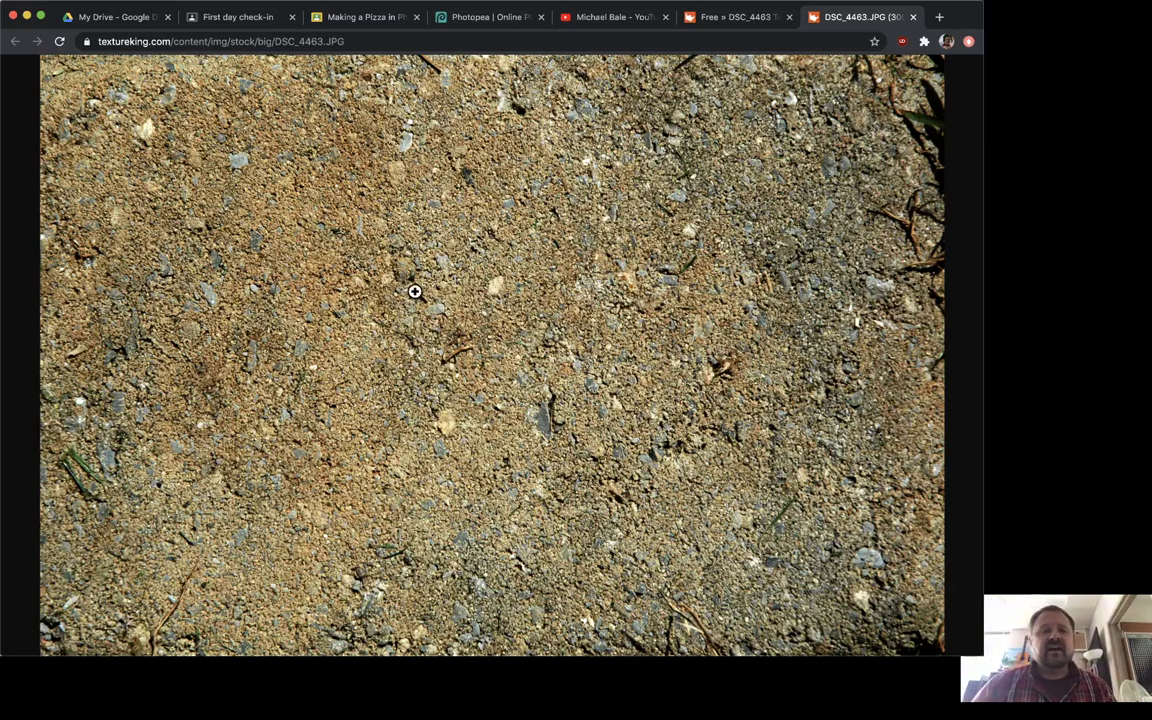
- Copy the full-size DSC_4463 texture image to the clipboard
right_click(434, 216)
key(Escape)
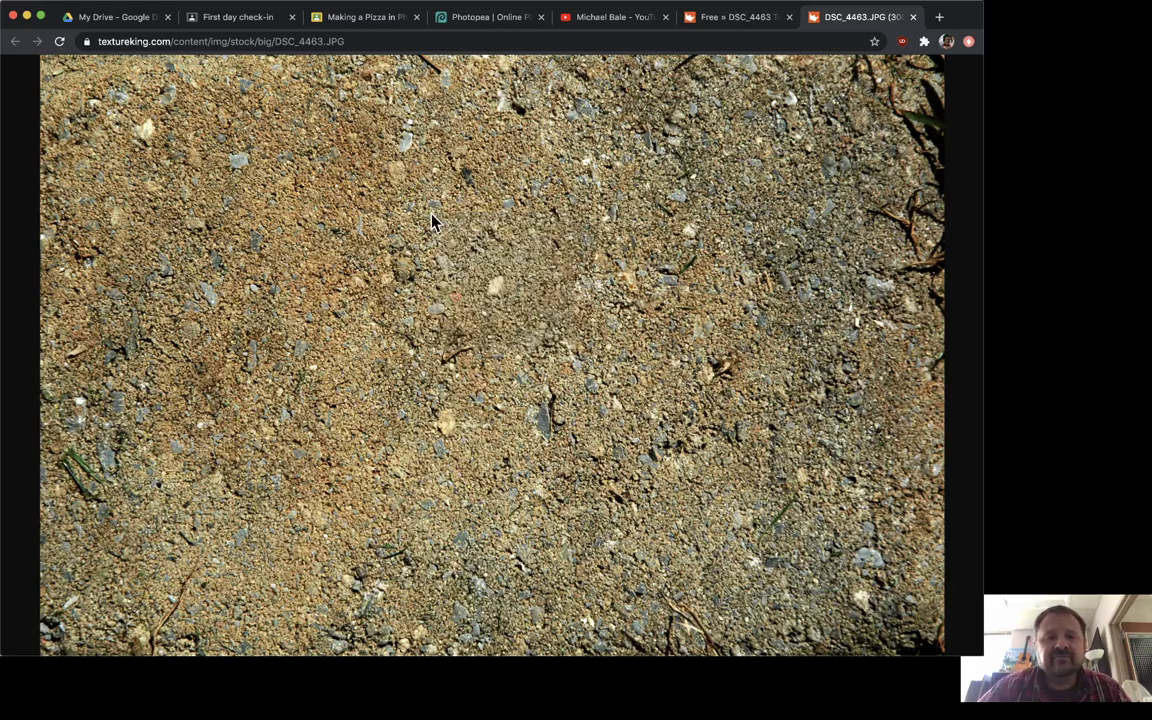
right_click(432, 220)
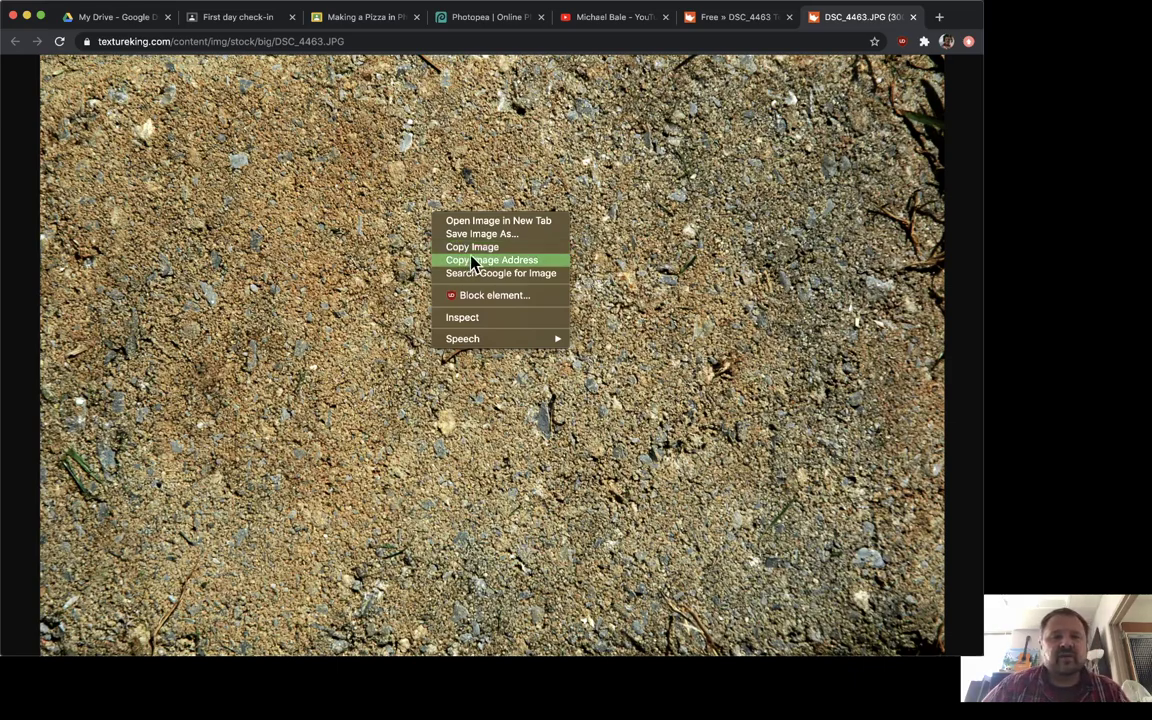
right_click(306, 220)
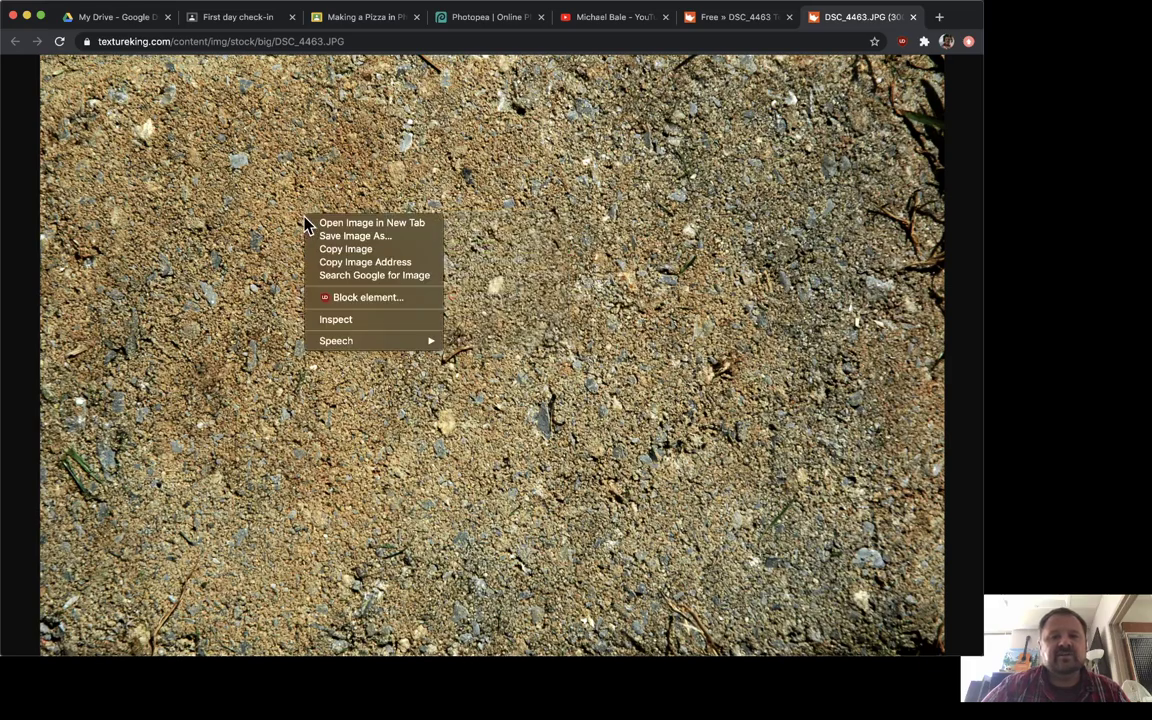
click(348, 250)
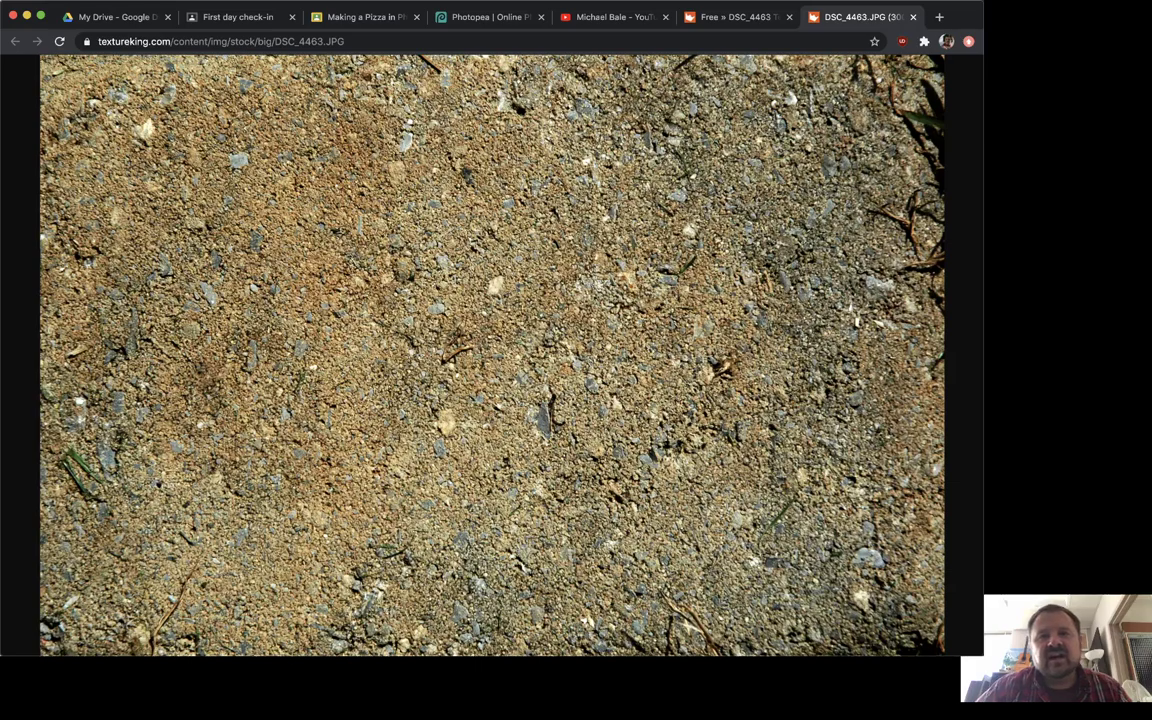
- Switch to the Pizza.psd document in Photopea
click(485, 17)
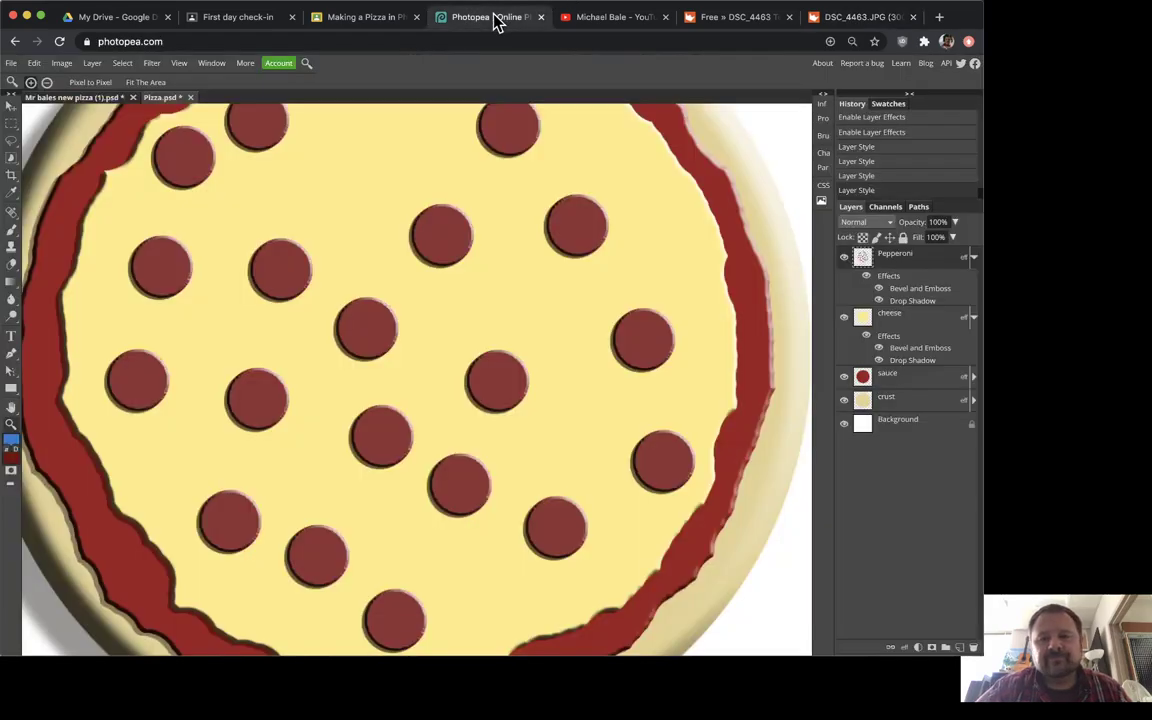
click(35, 64)
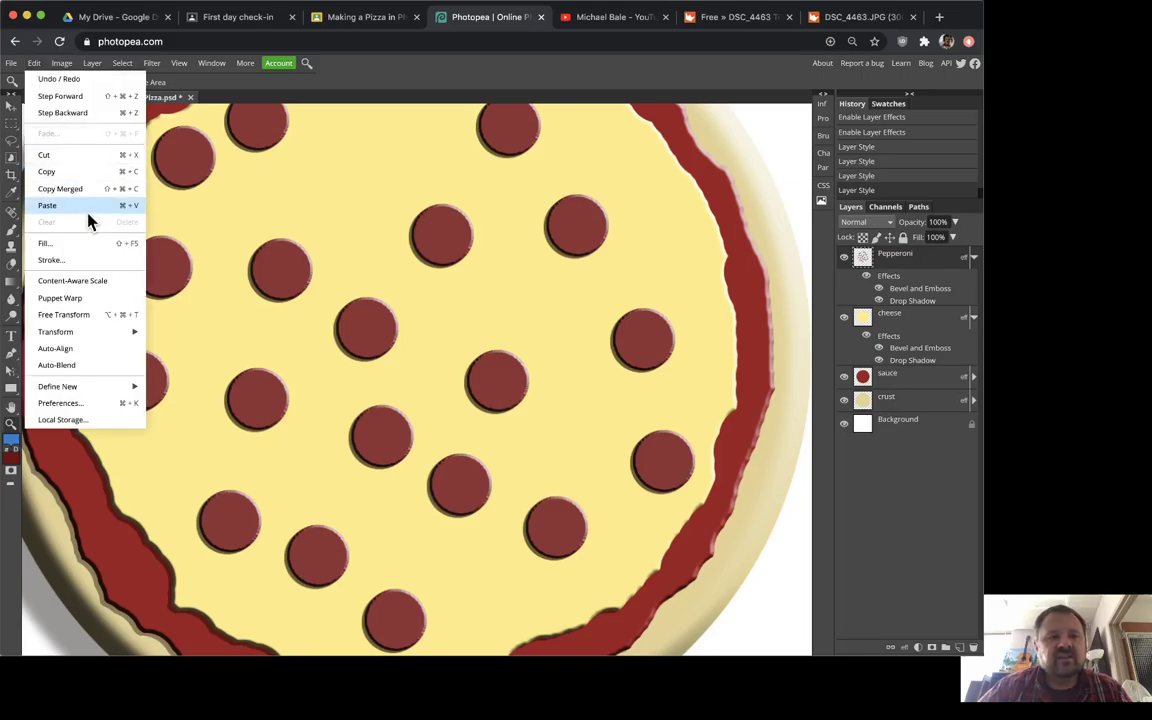
click(540, 82)
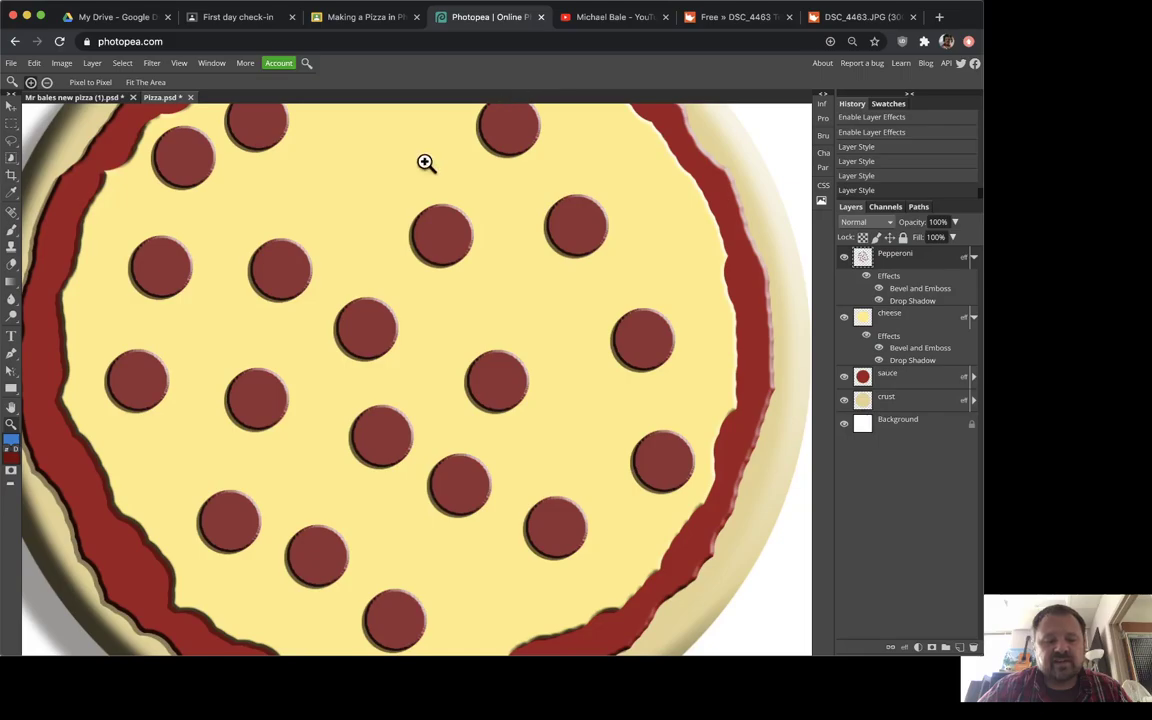
click(36, 65)
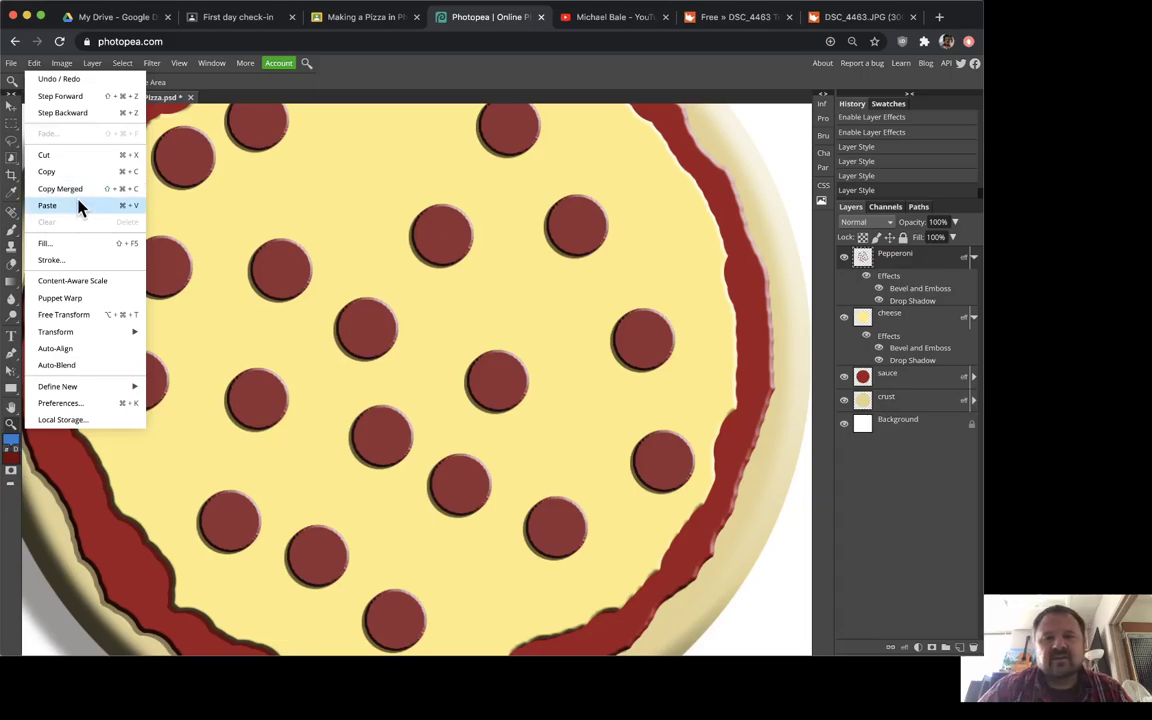
- Hide and show the Pepperoni layer twice to check what the selected topmost layer contains
click(858, 262)
click(844, 259)
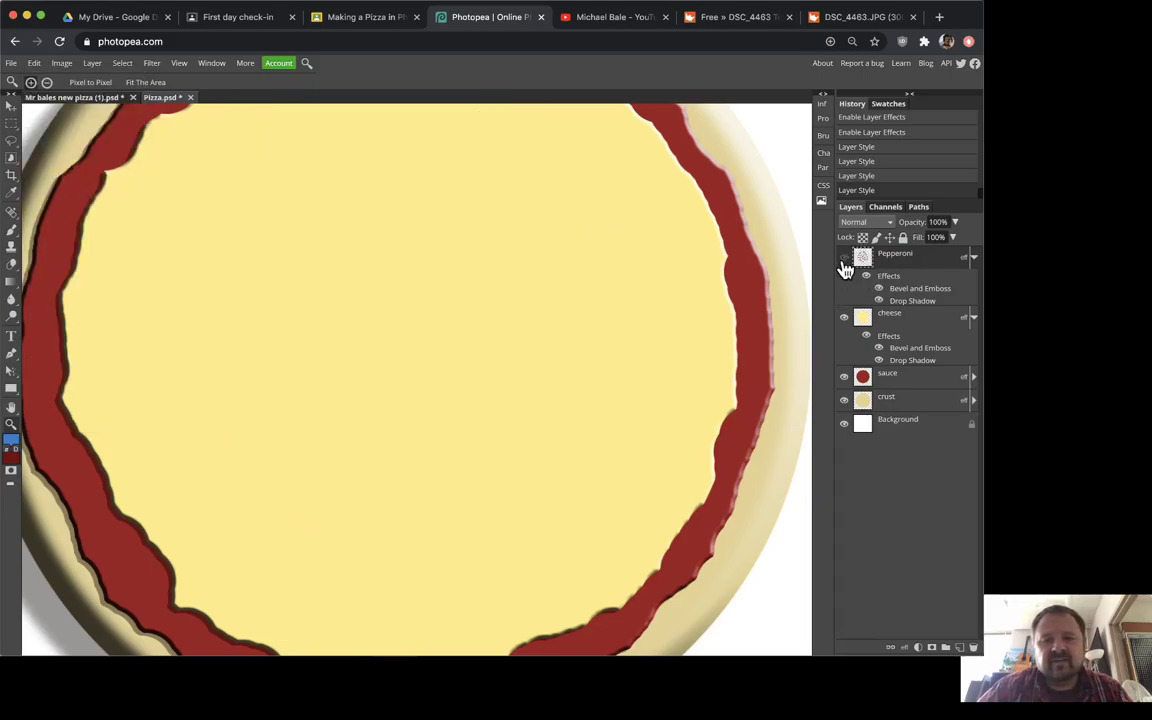
click(844, 259)
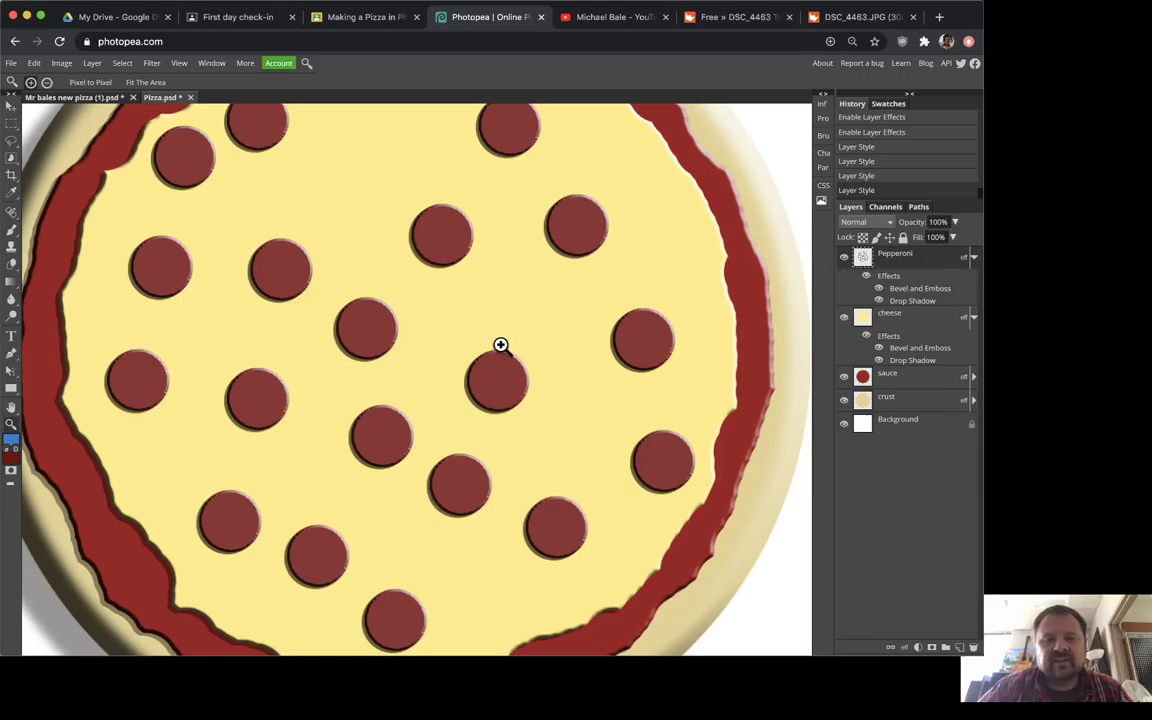
scroll(500, 345, up, 3)
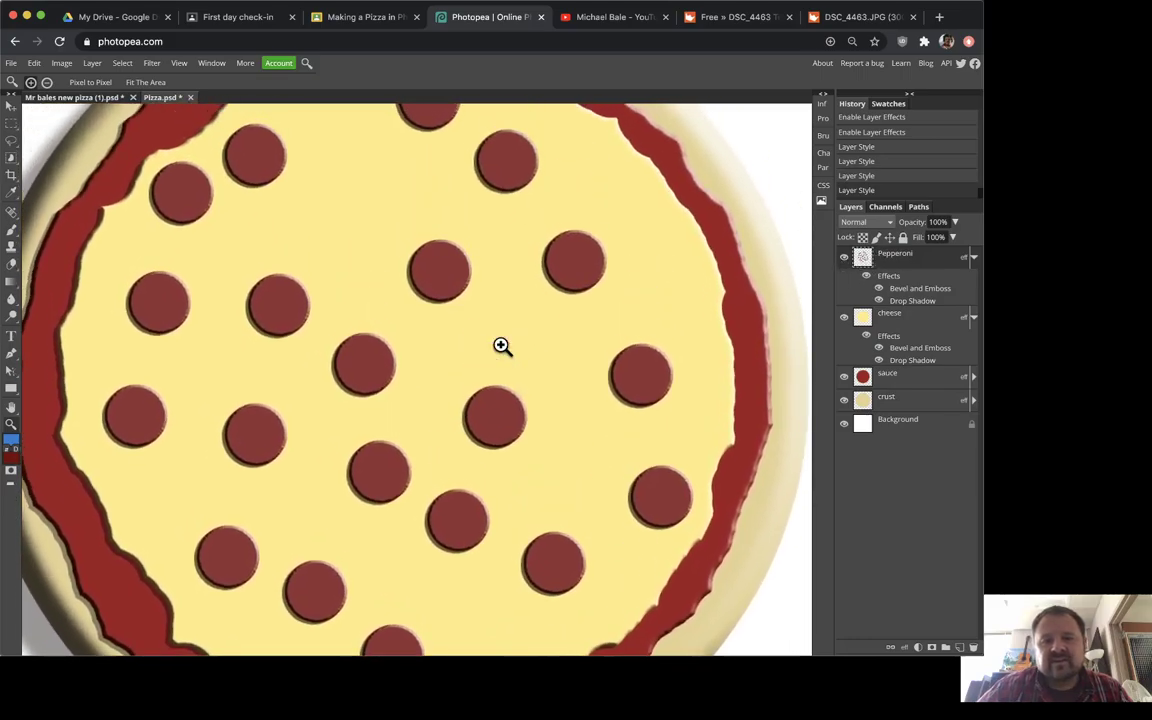
click(844, 258)
click(844, 258)
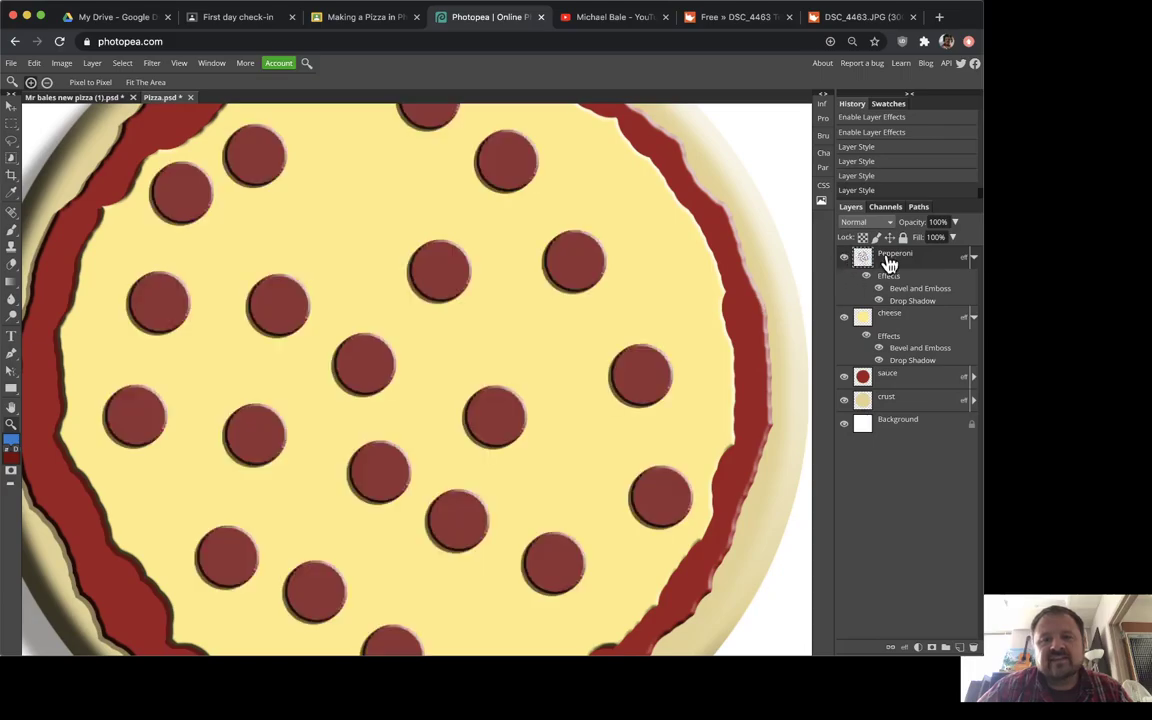
- Paste the copied concrete texture as a new layer above Pepperoni, and activate the Move tool with the whole canvas in view
click(34, 63)
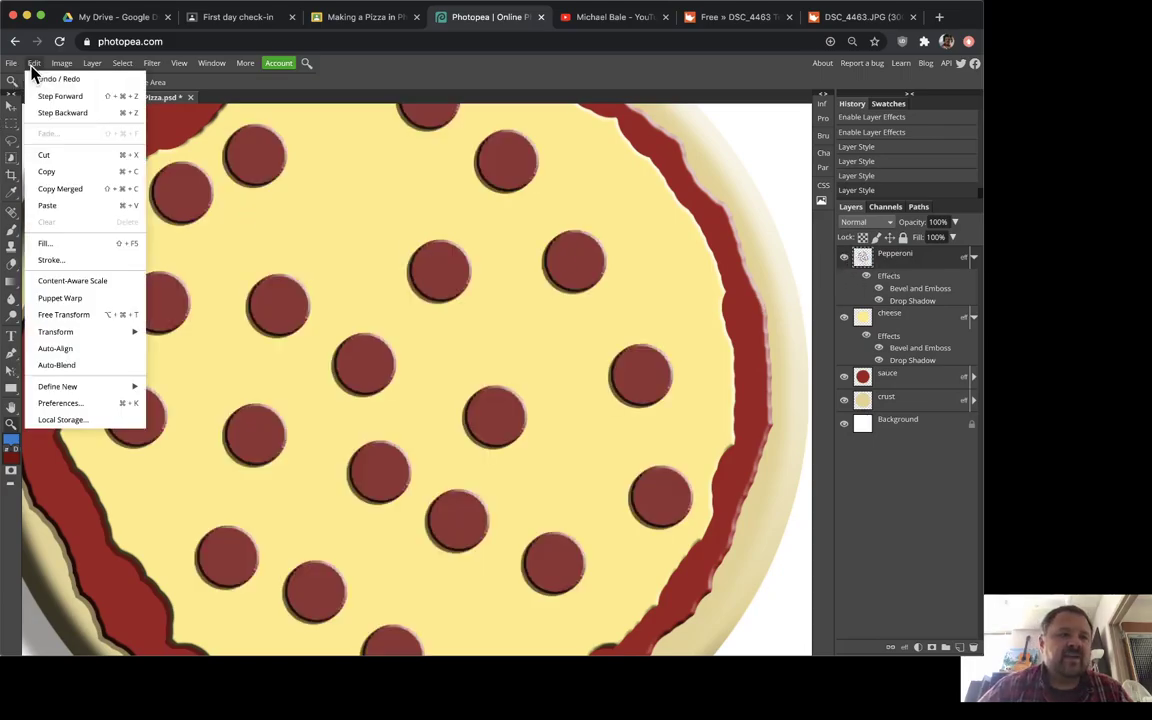
click(70, 212)
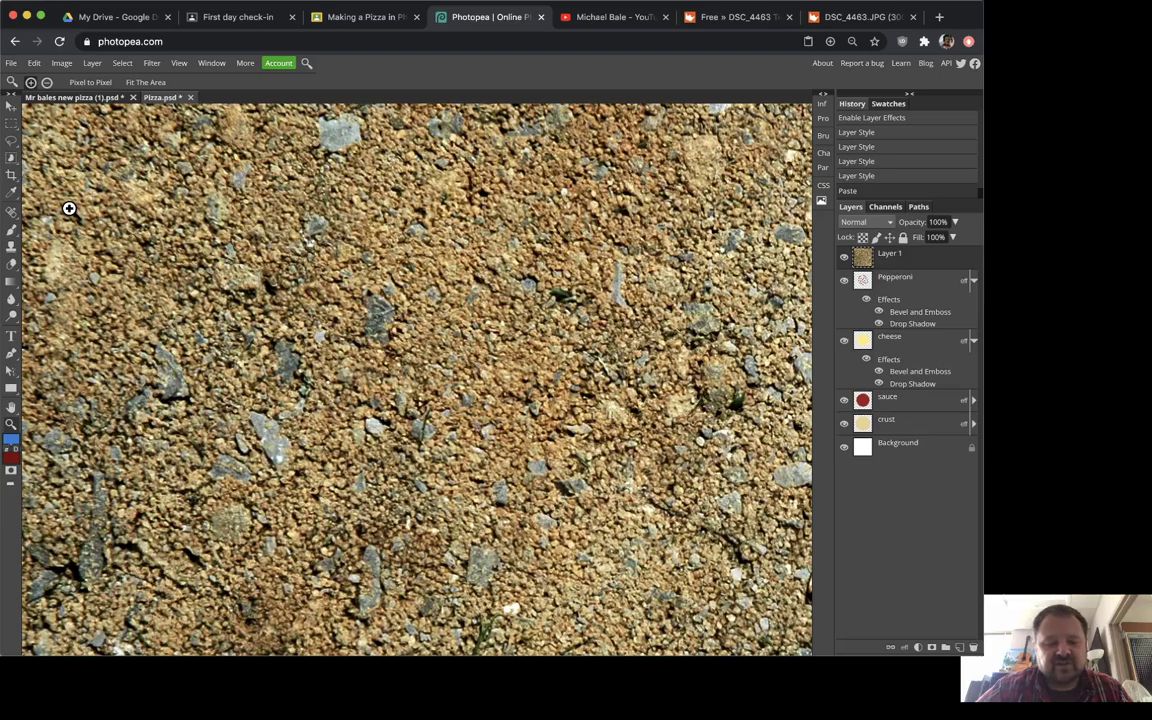
alt+click(324, 237)
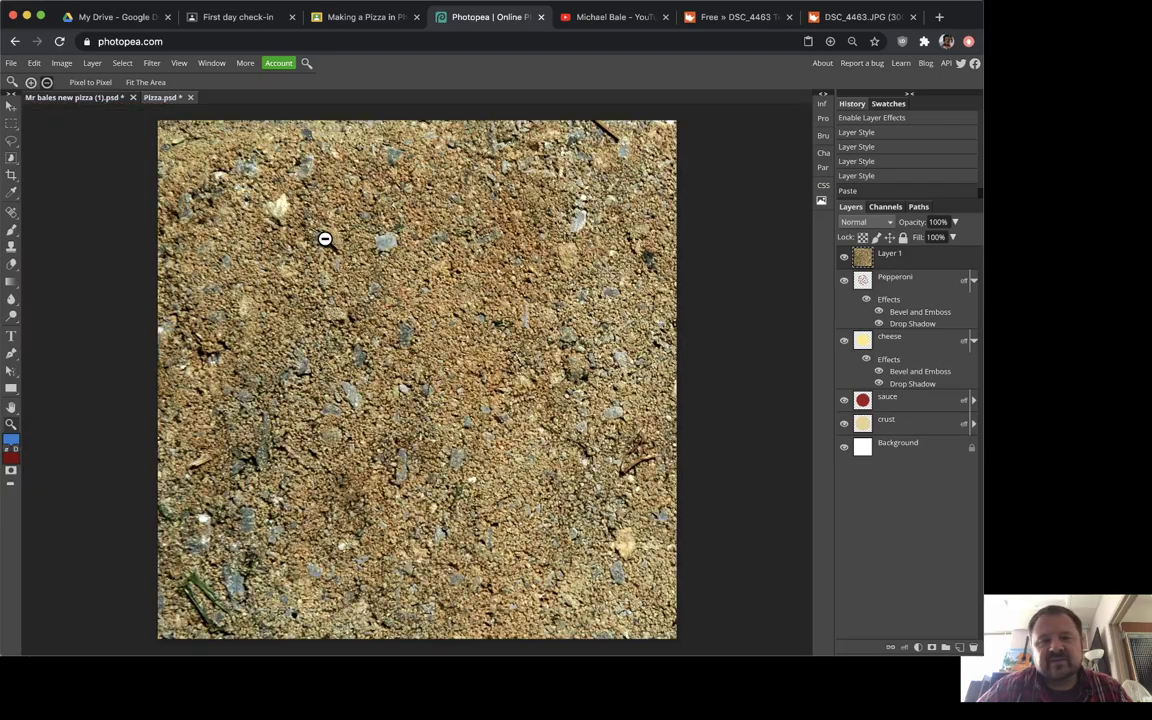
click(11, 104)
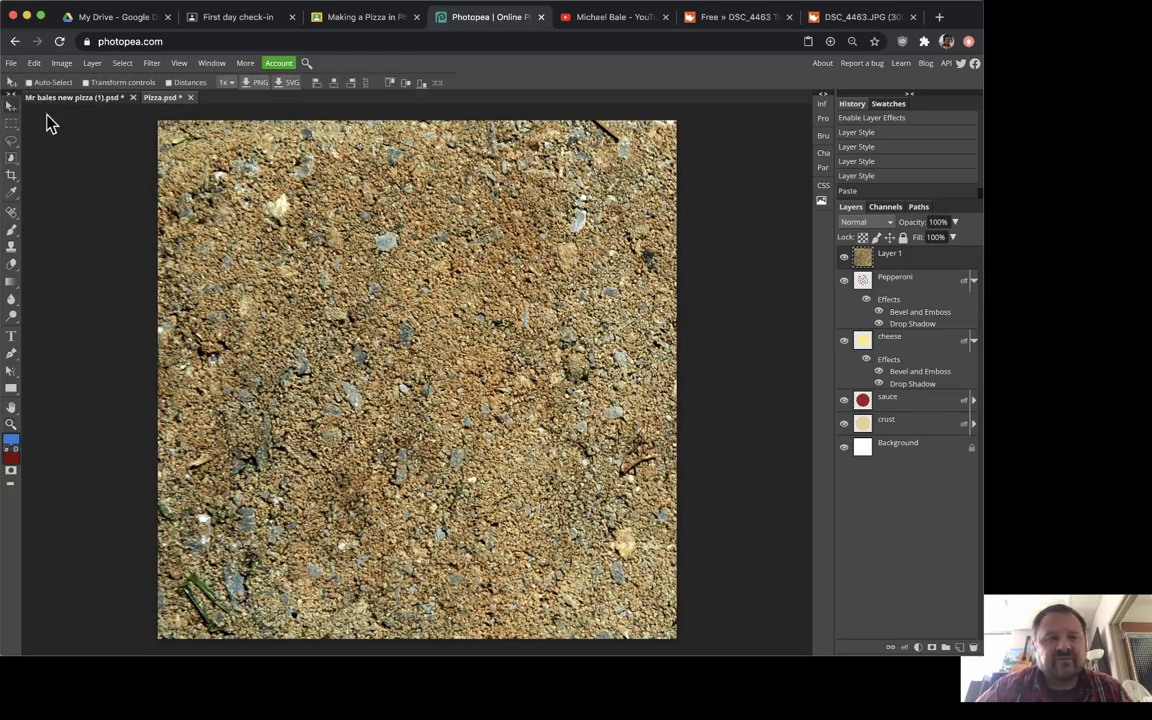
- Enable transform controls and scale the pasted concrete texture to about 48% width and 68% height, positioned to cover the whole pizza
drag(395, 245, 418, 257)
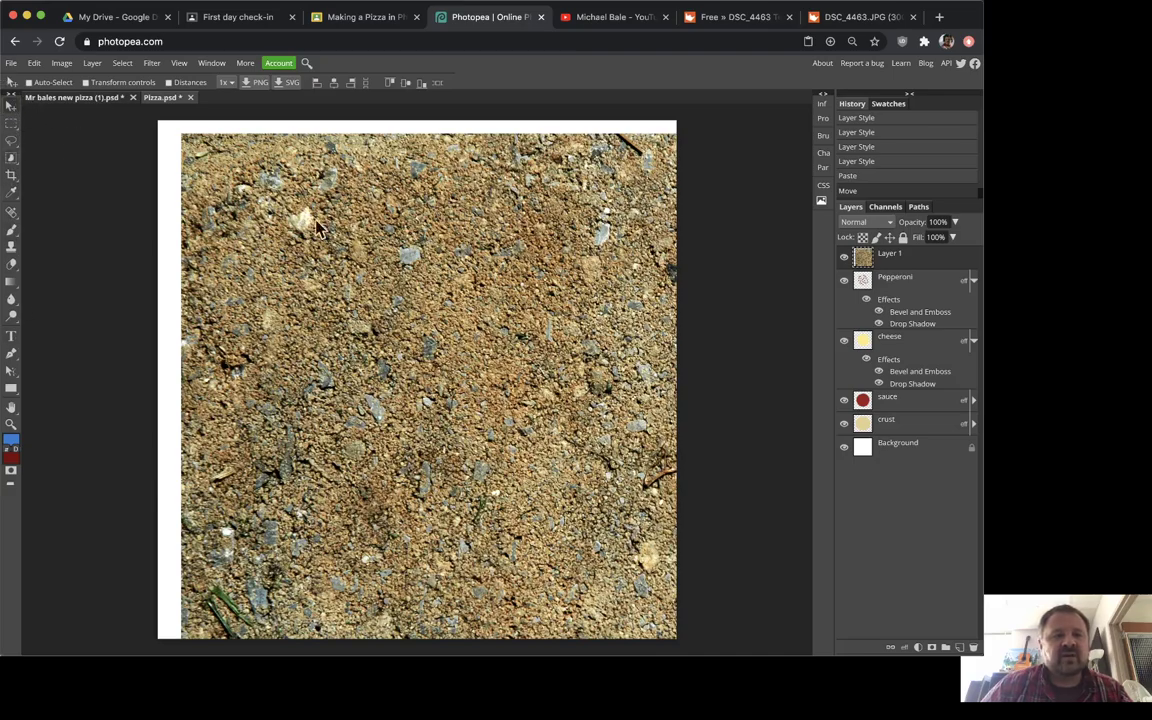
drag(318, 228, 402, 272)
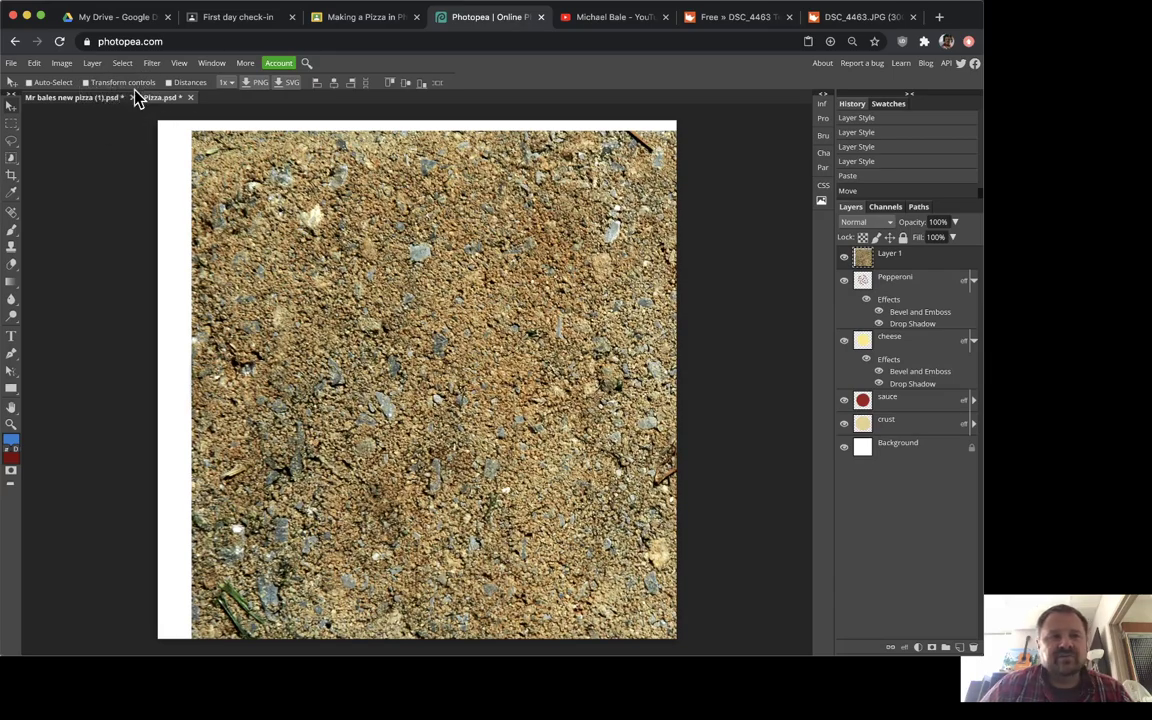
click(85, 82)
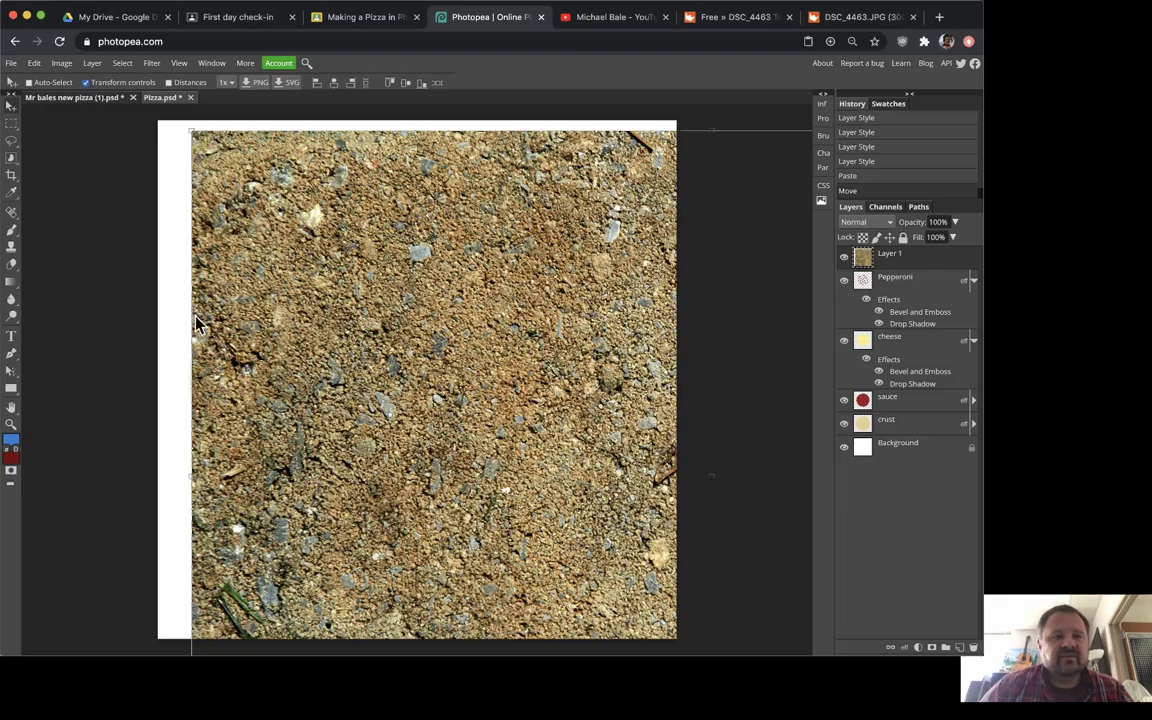
drag(190, 132, 162, 145)
drag(240, 245, 269, 235)
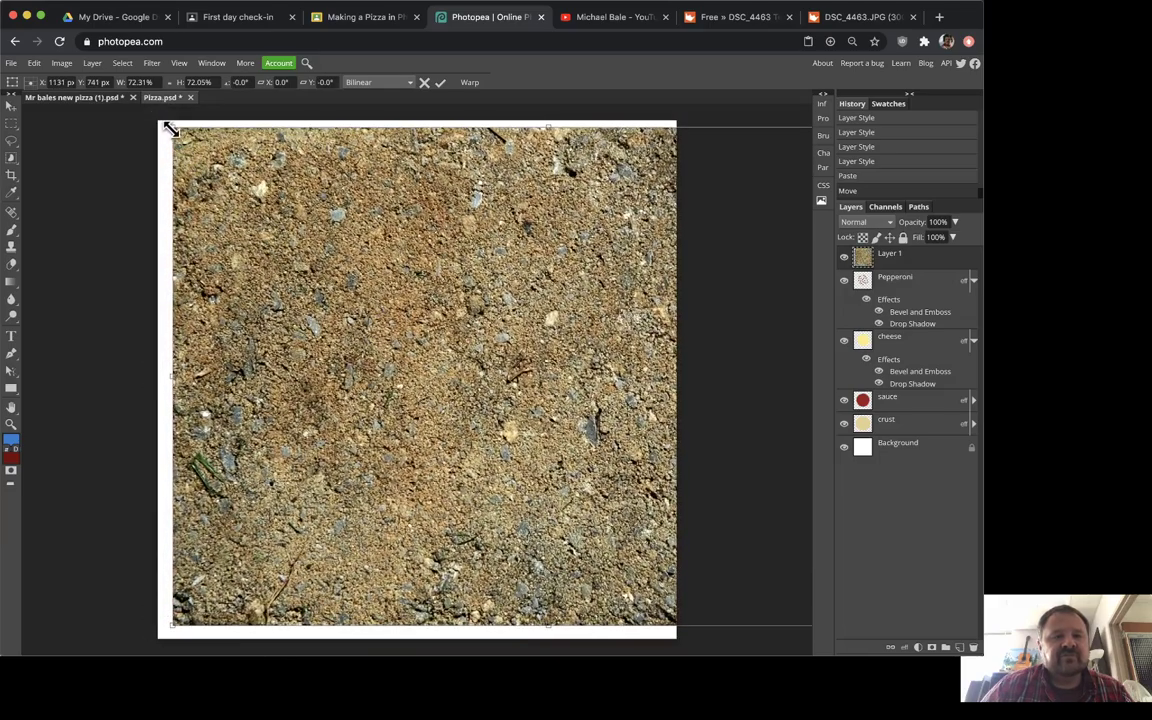
drag(170, 128, 505, 168)
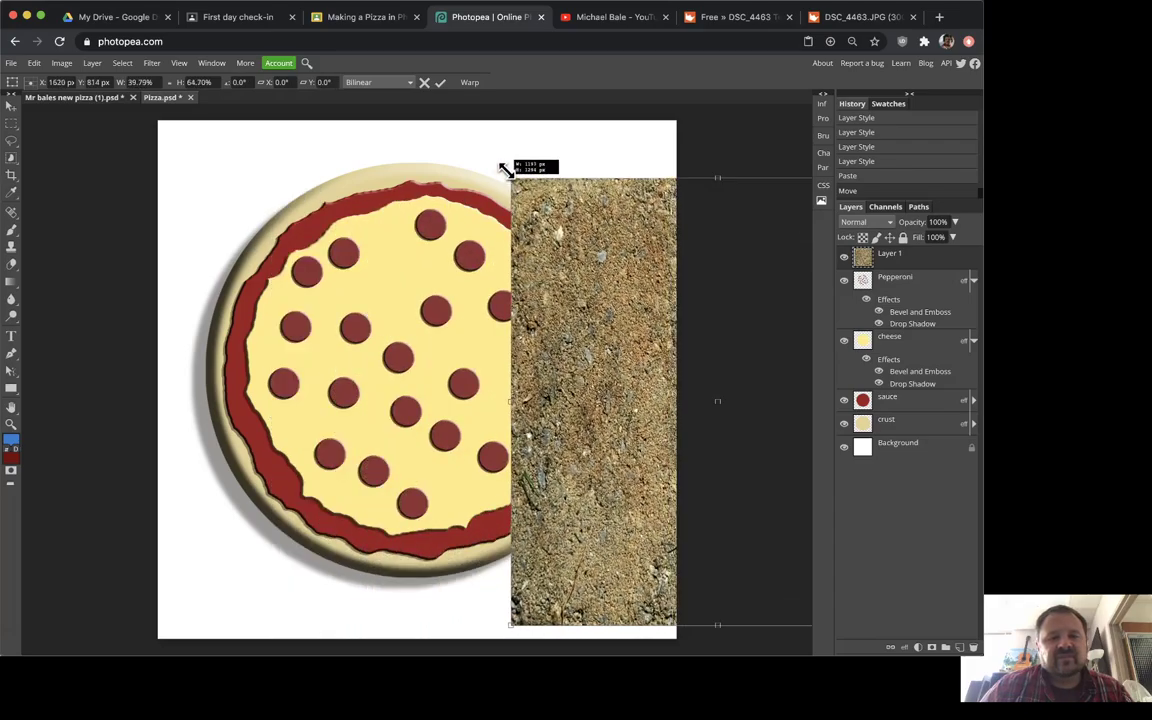
drag(586, 267, 277, 246)
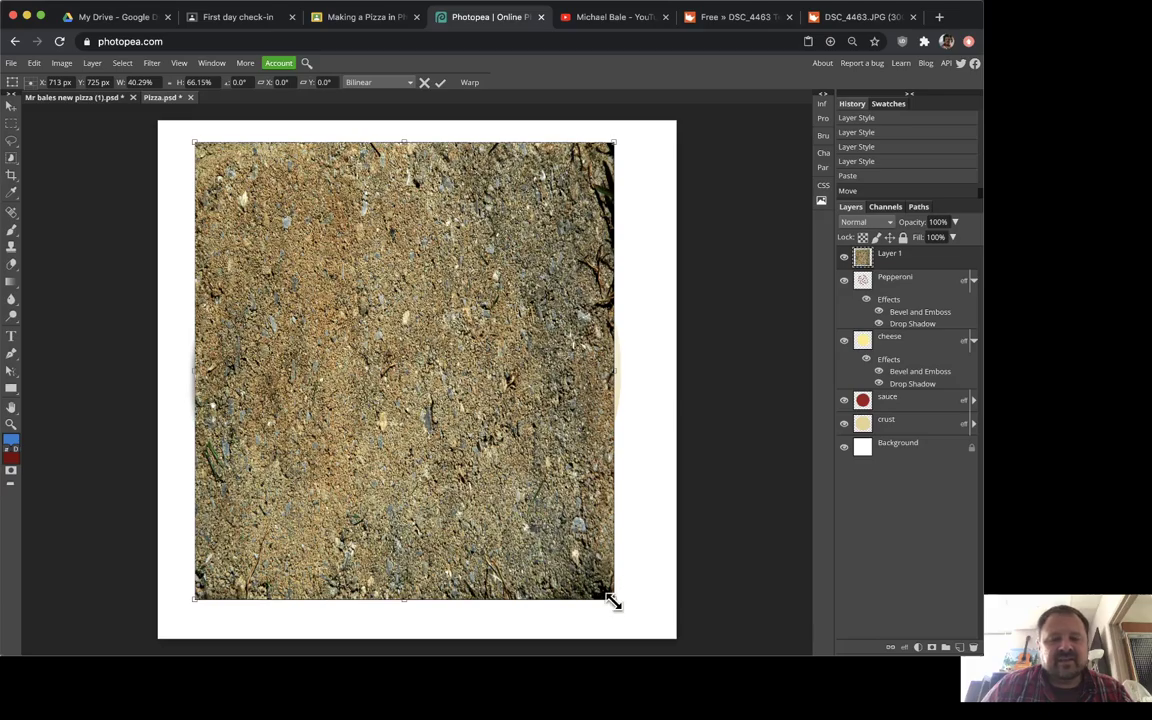
drag(613, 601, 675, 610)
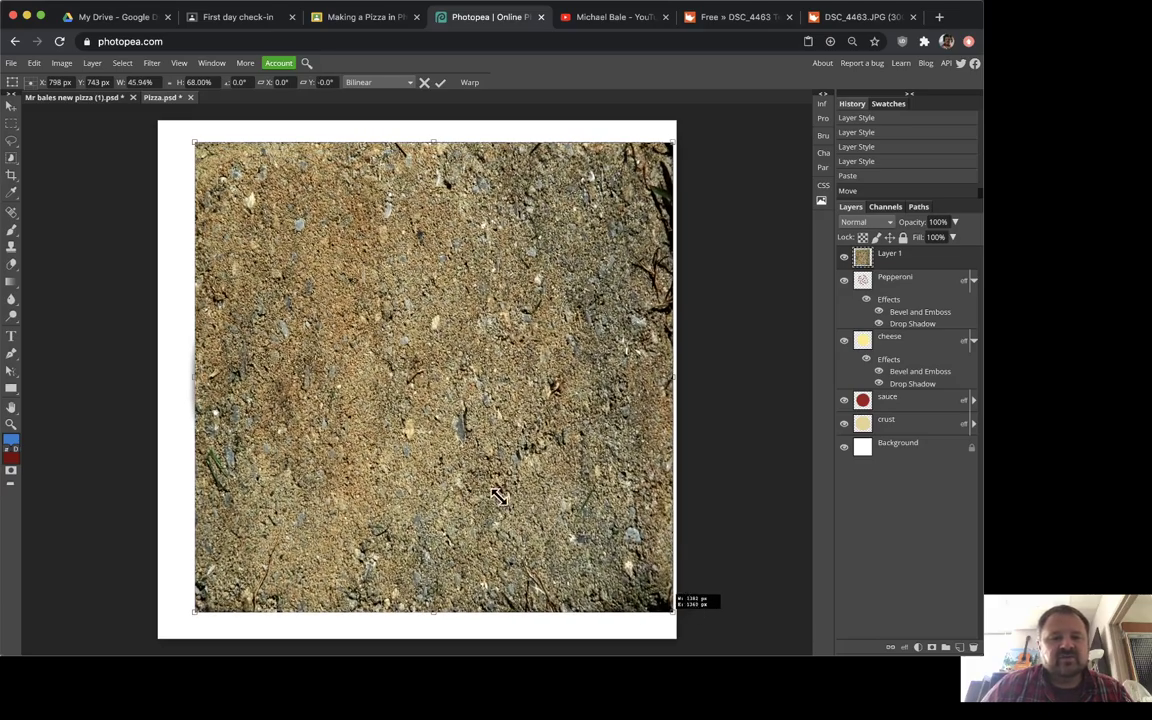
mouse_move(498, 495)
mouse_down()
mouse_move(462, 484)
mouse_move(513, 490)
mouse_up()
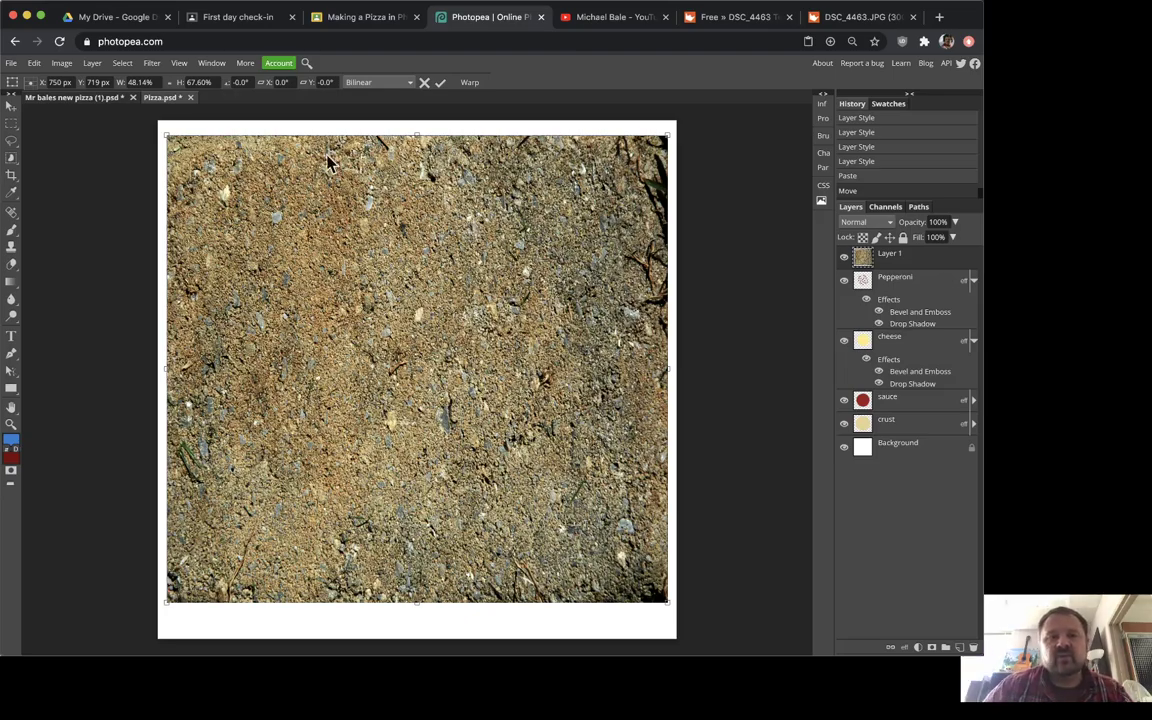
click(440, 85)
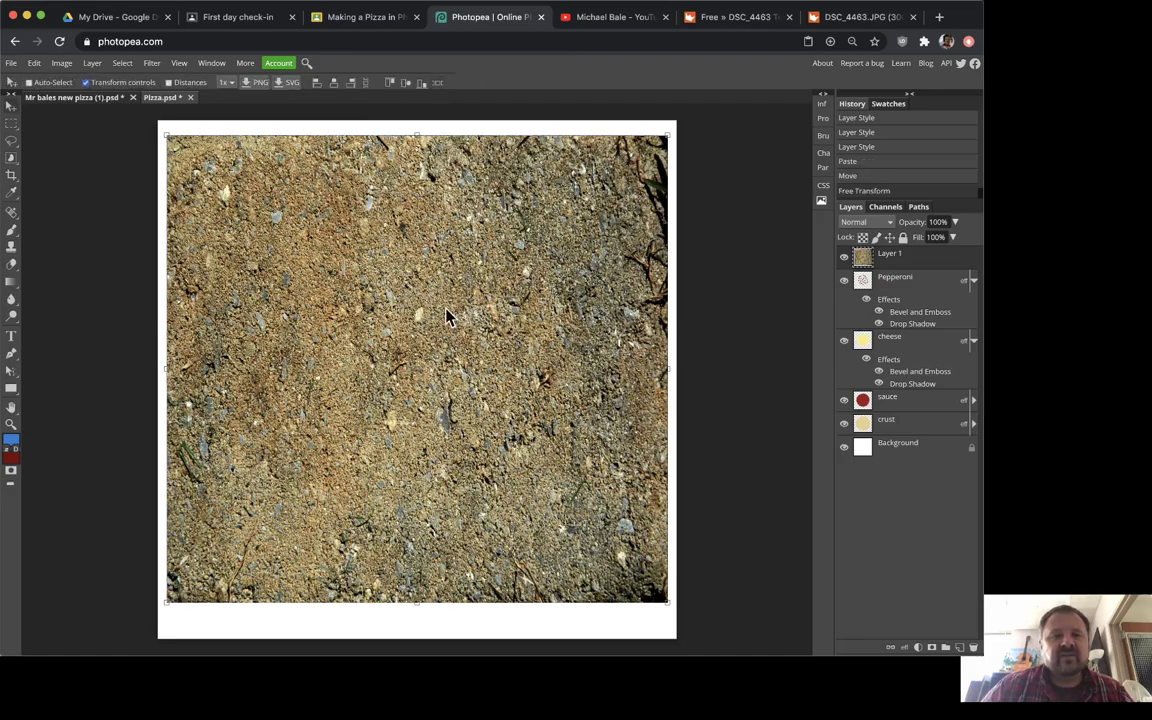
mouse_move(446, 316)
mouse_down()
mouse_move(466, 272)
mouse_move(575, 353)
mouse_move(442, 392)
mouse_move(406, 312)
mouse_move(442, 300)
mouse_up()
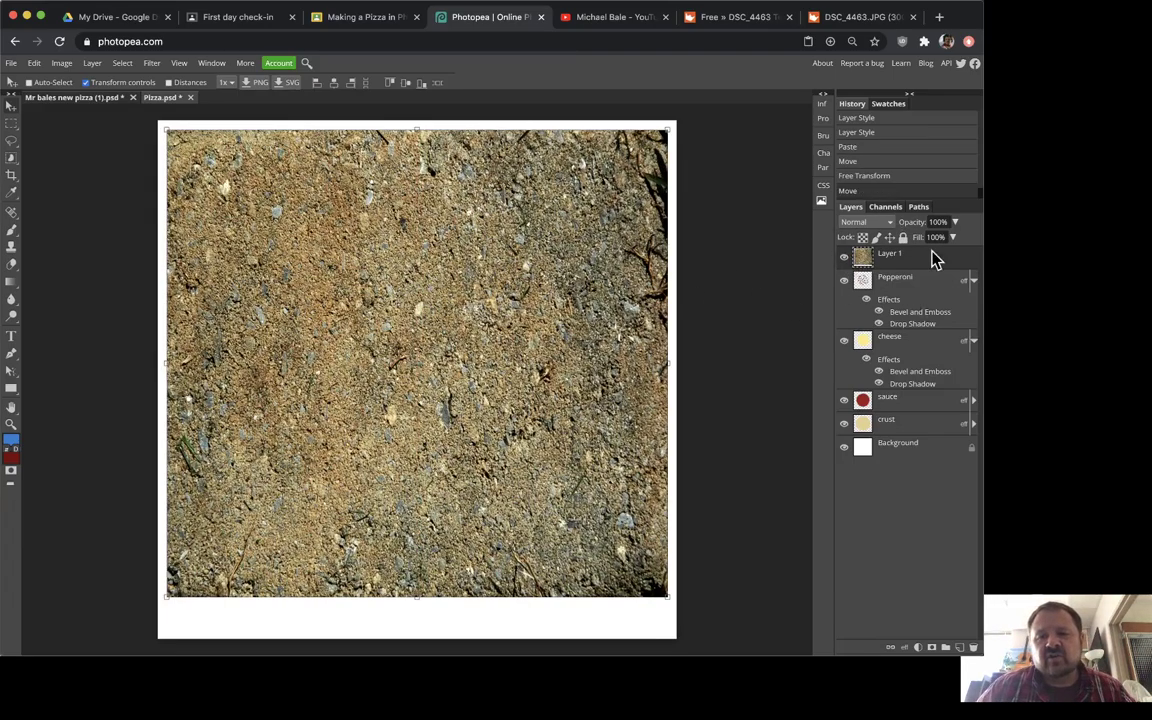
- Toggle the visibility of the concrete texture layer to compare it with the pizza underneath, leaving it hidden
click(844, 258)
click(844, 258)
click(844, 258)
click(844, 258)
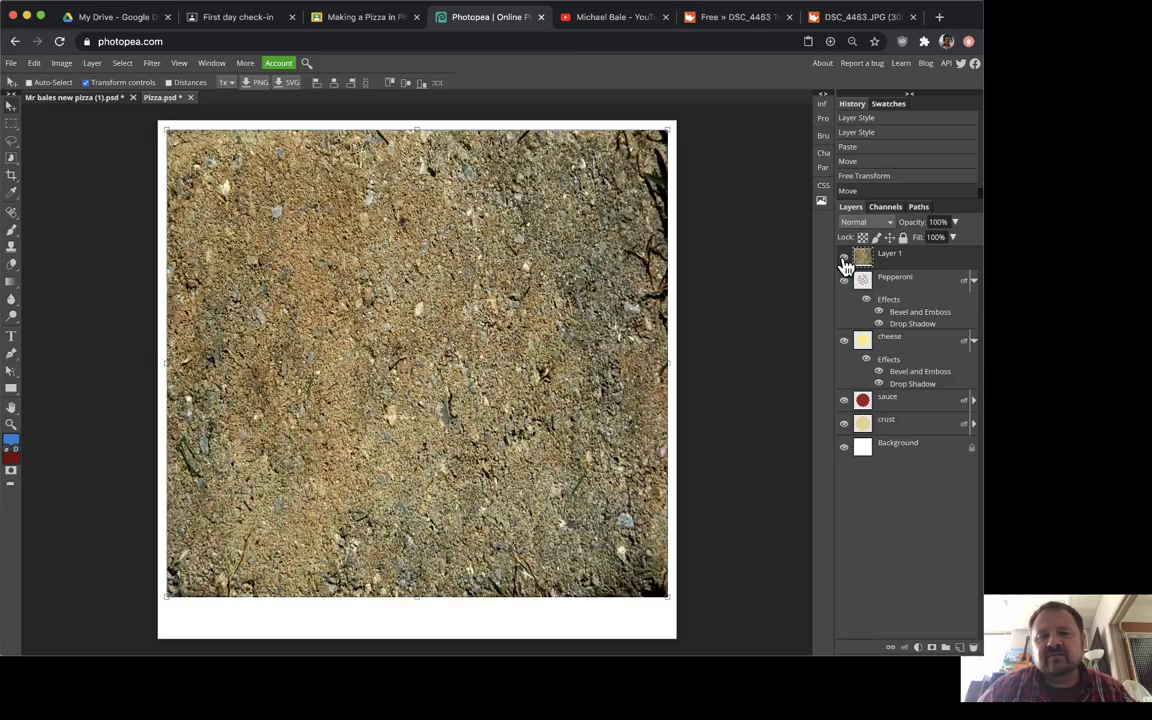
click(844, 258)
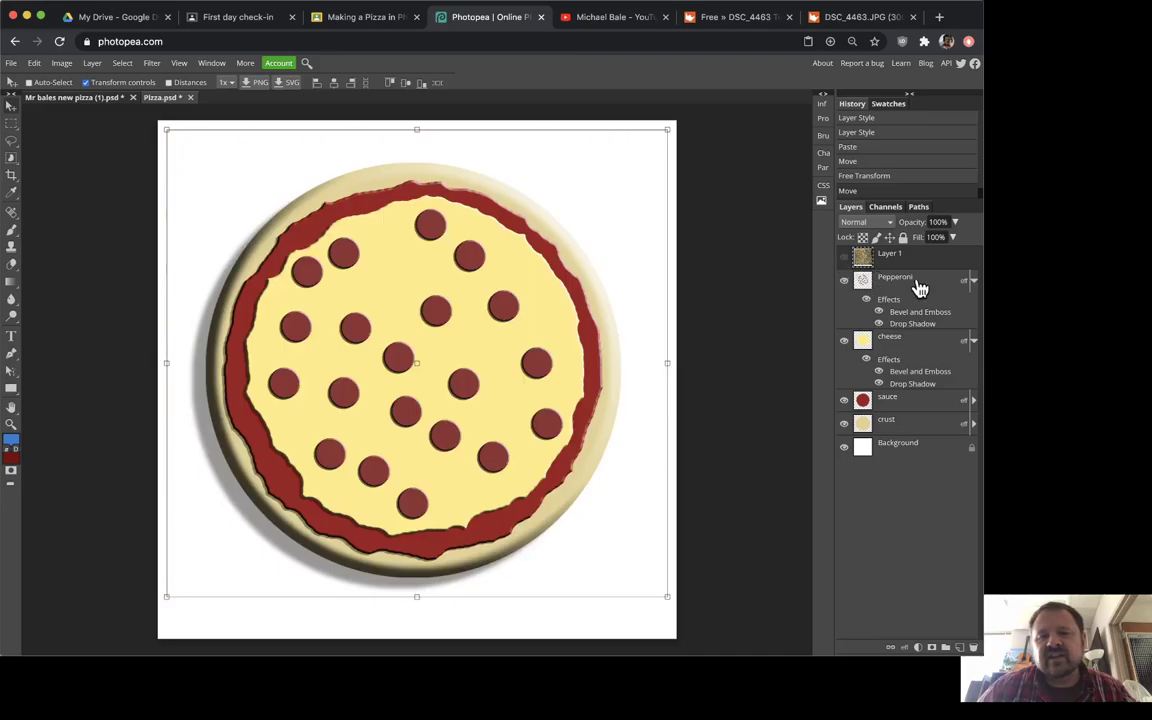
- Select the Pepperoni layer and toggle its visibility to check which parts of the pizza it contains
click(916, 285)
click(844, 281)
click(844, 281)
click(844, 281)
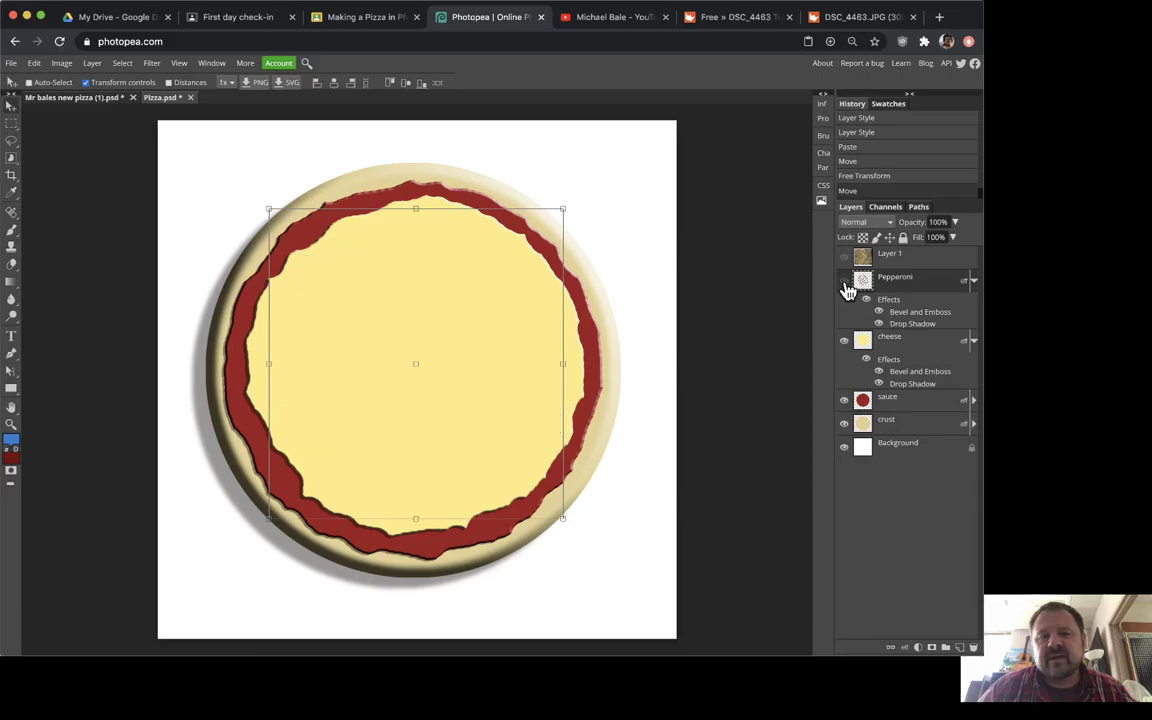
click(844, 281)
- Reselect the concrete texture layer, show it, and toggle its visibility to check that it sits directly above Pepperoni
click(860, 258)
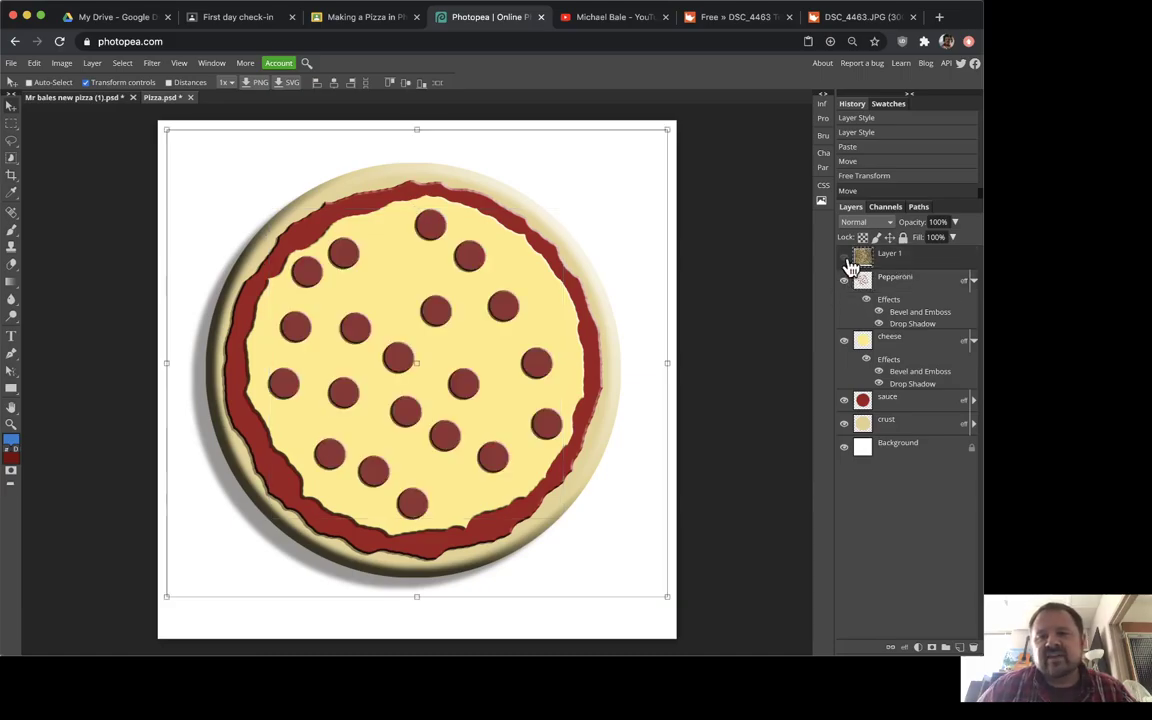
click(844, 258)
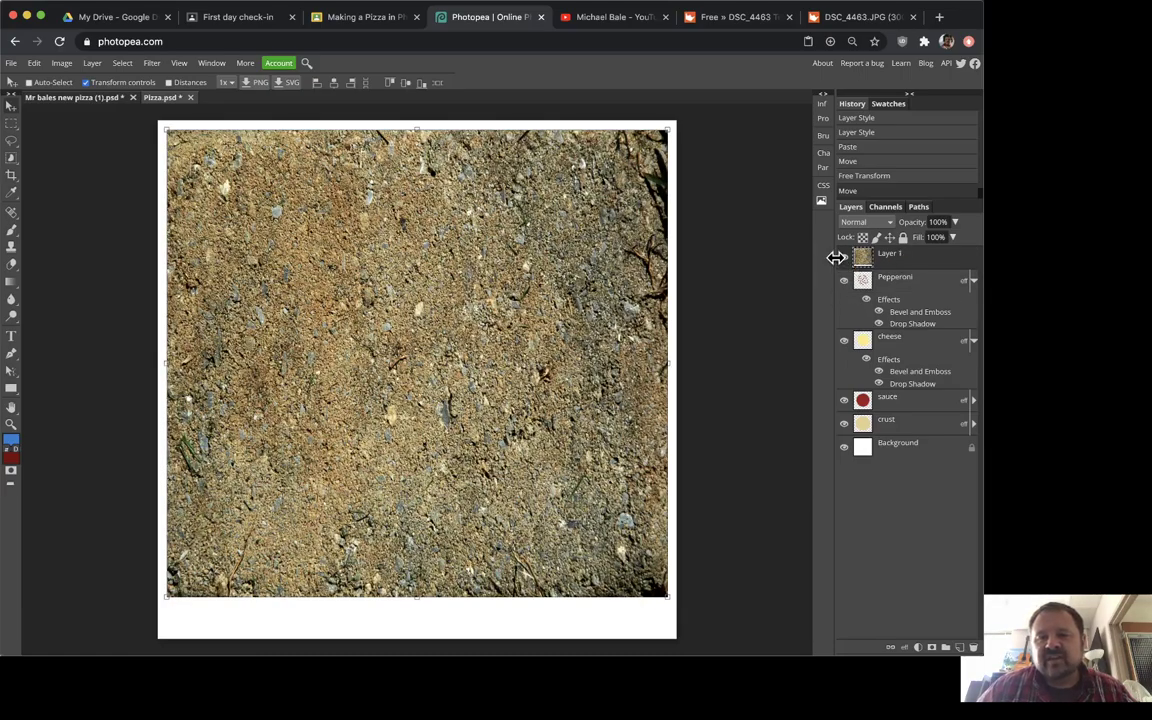
click(844, 258)
click(844, 258)
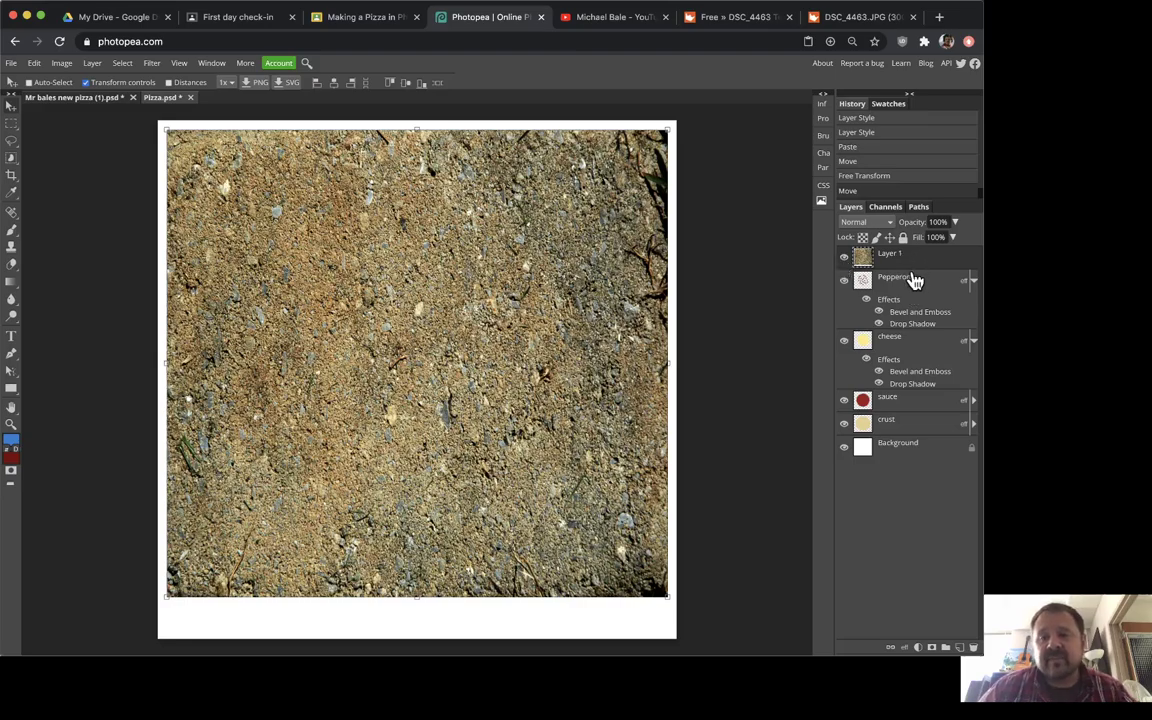
click(845, 258)
click(845, 258)
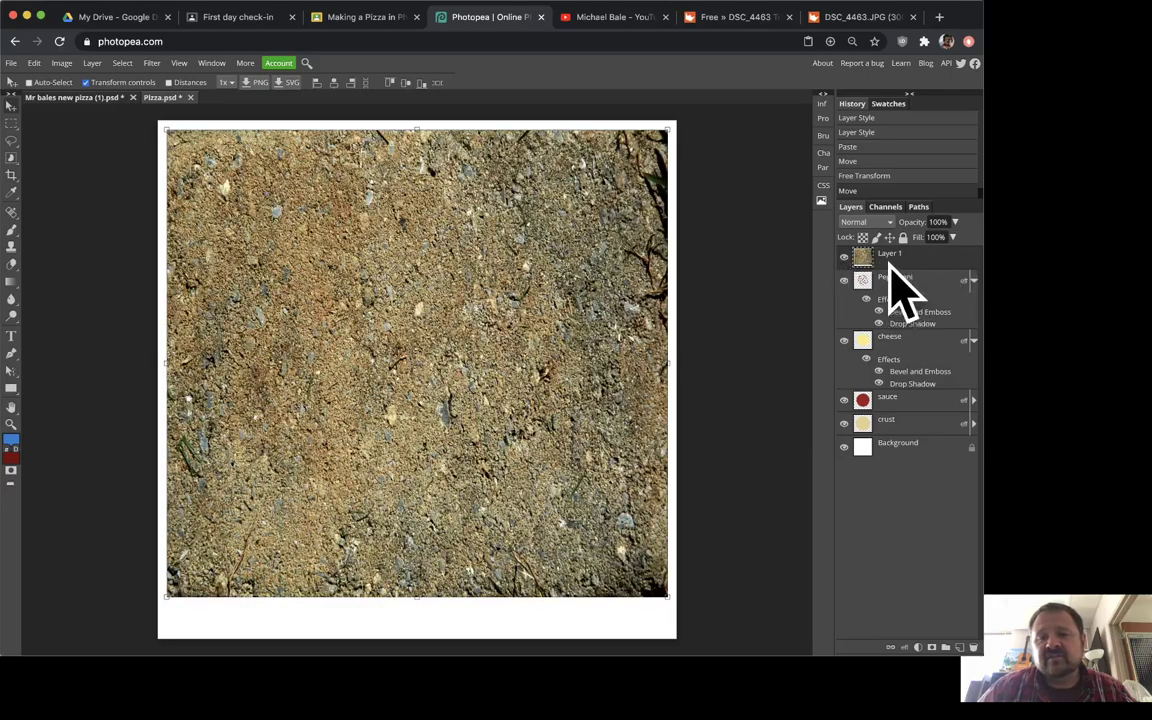
click(845, 258)
click(845, 258)
- Move the Pepperoni layer below cheese and back directly beneath the concrete texture layer
drag(900, 268, 928, 393)
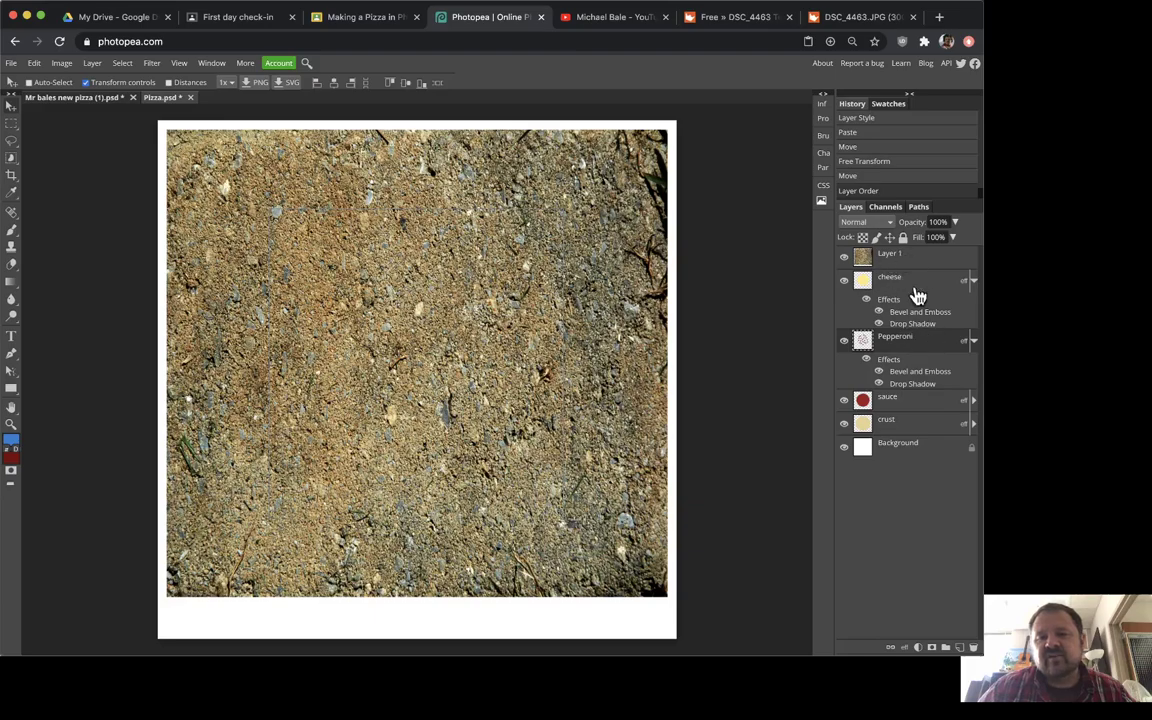
drag(918, 345, 892, 265)
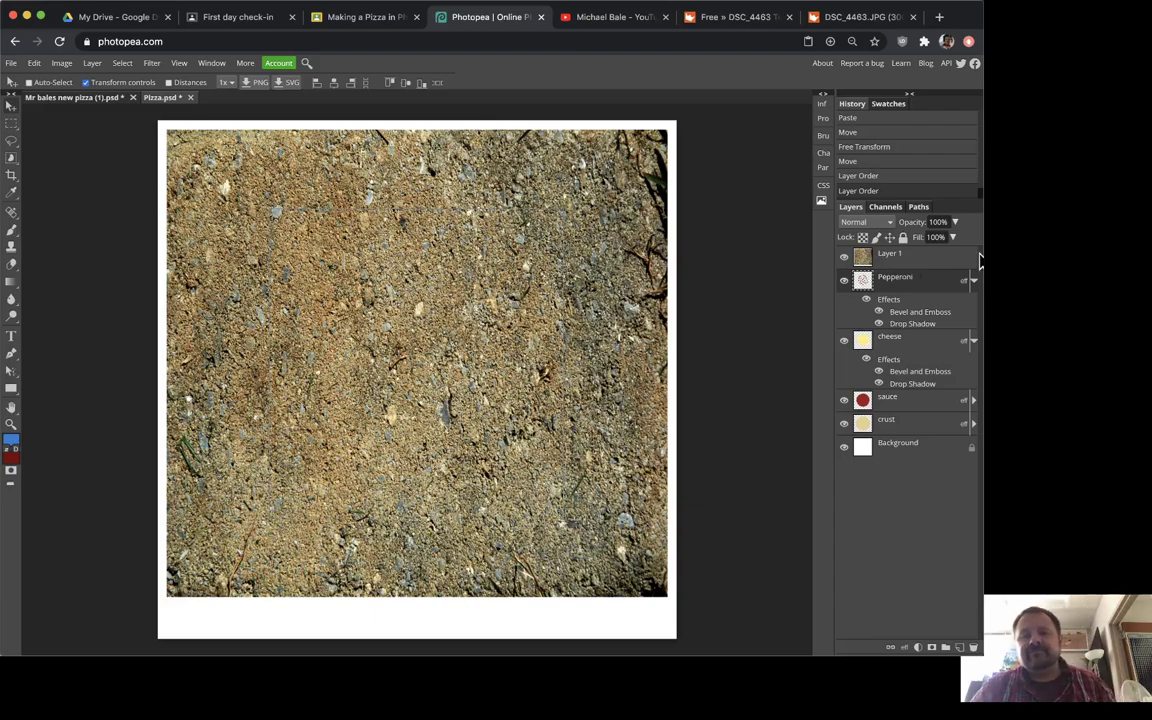
- Clip the concrete texture layer to the Pepperoni layer with a clipping mask
right_click(922, 257)
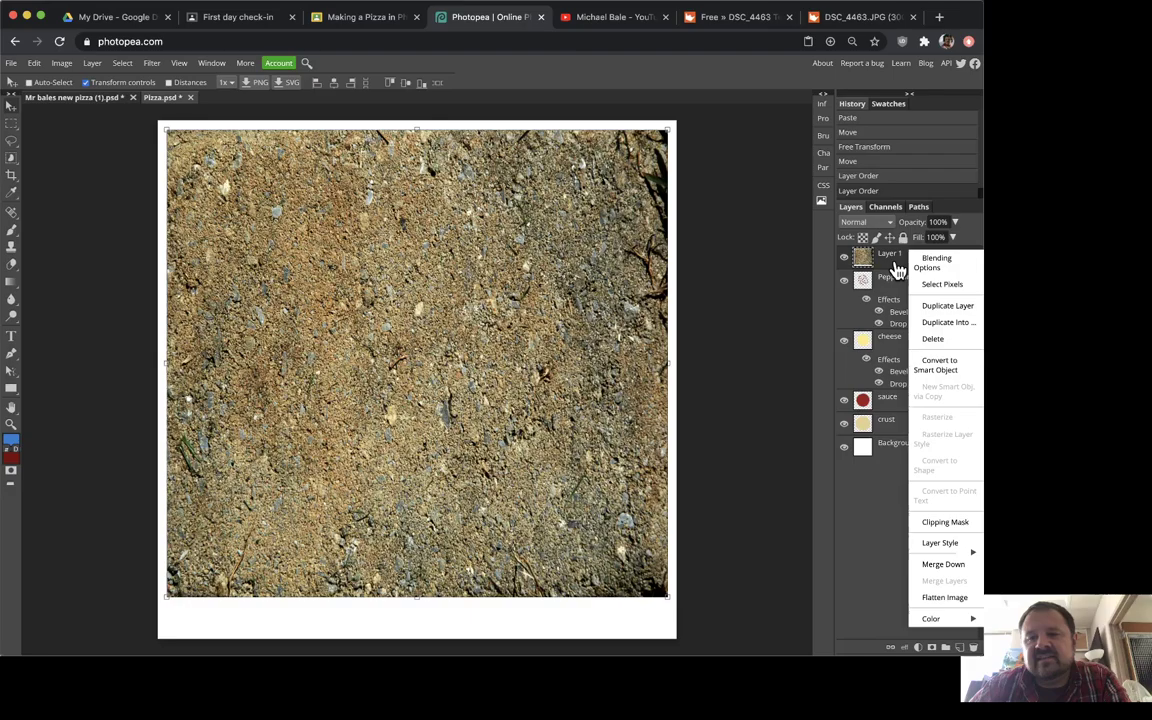
right_click(897, 268)
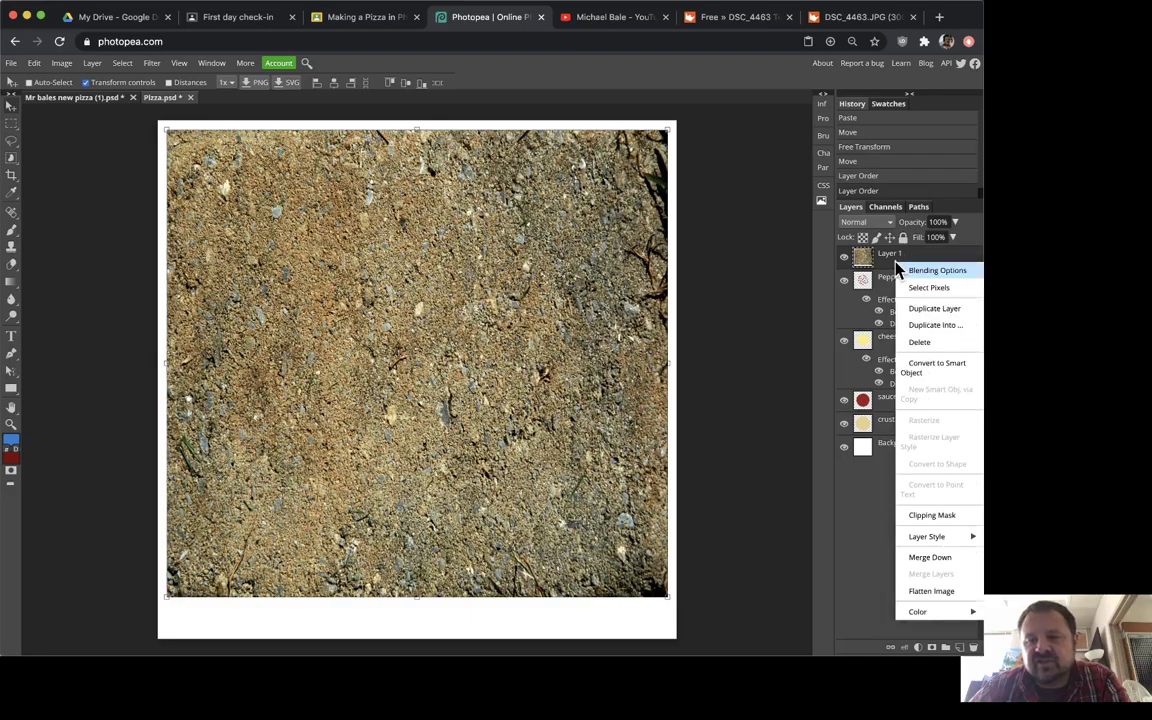
click(928, 517)
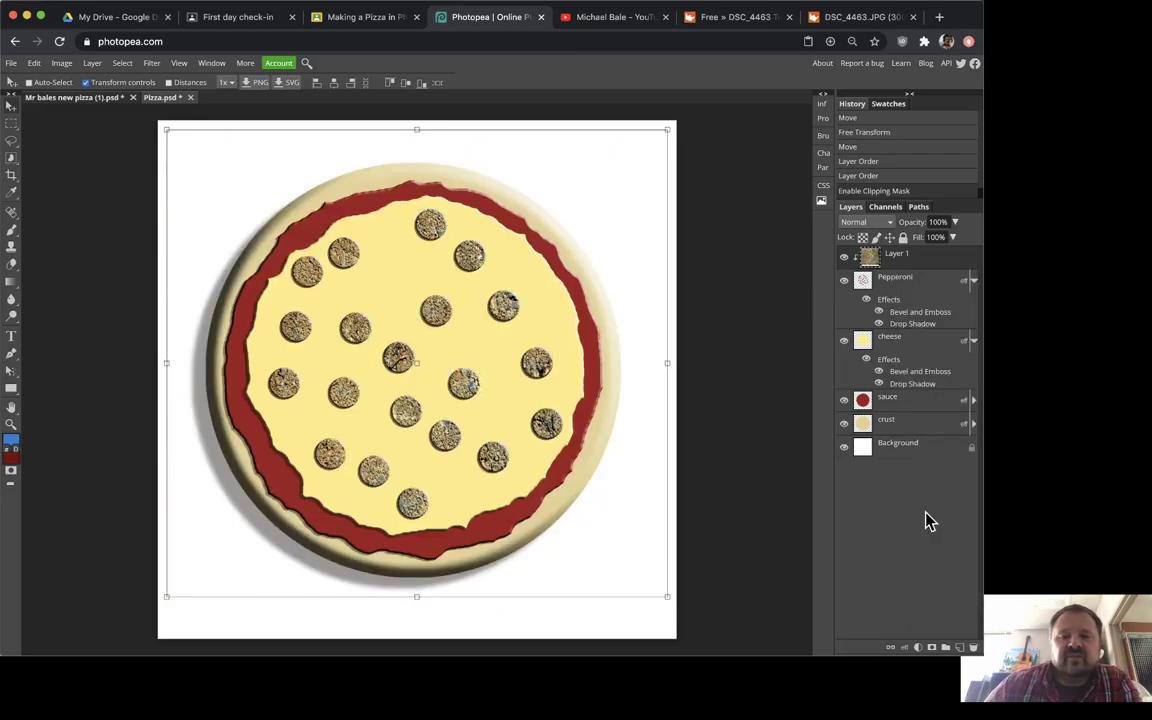
- Hide and show the clipped texture layer repeatedly to compare the pepperoni with and without the concrete texture
click(844, 258)
click(844, 258)
click(844, 258)
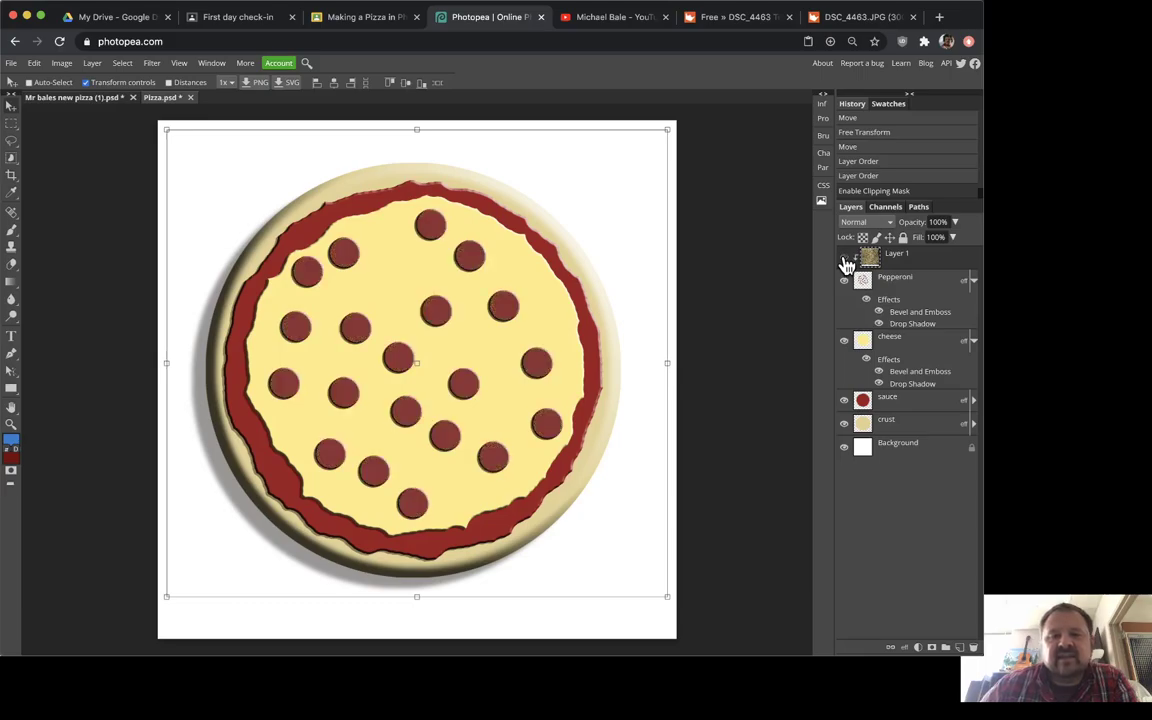
click(844, 258)
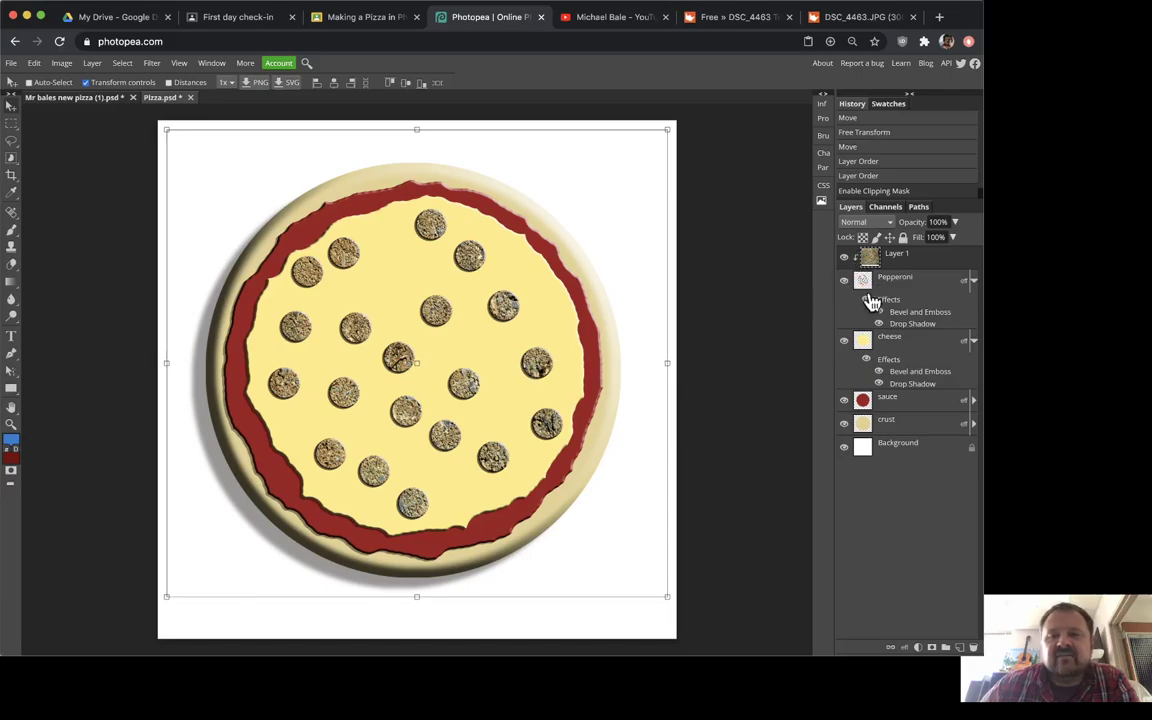
click(845, 259)
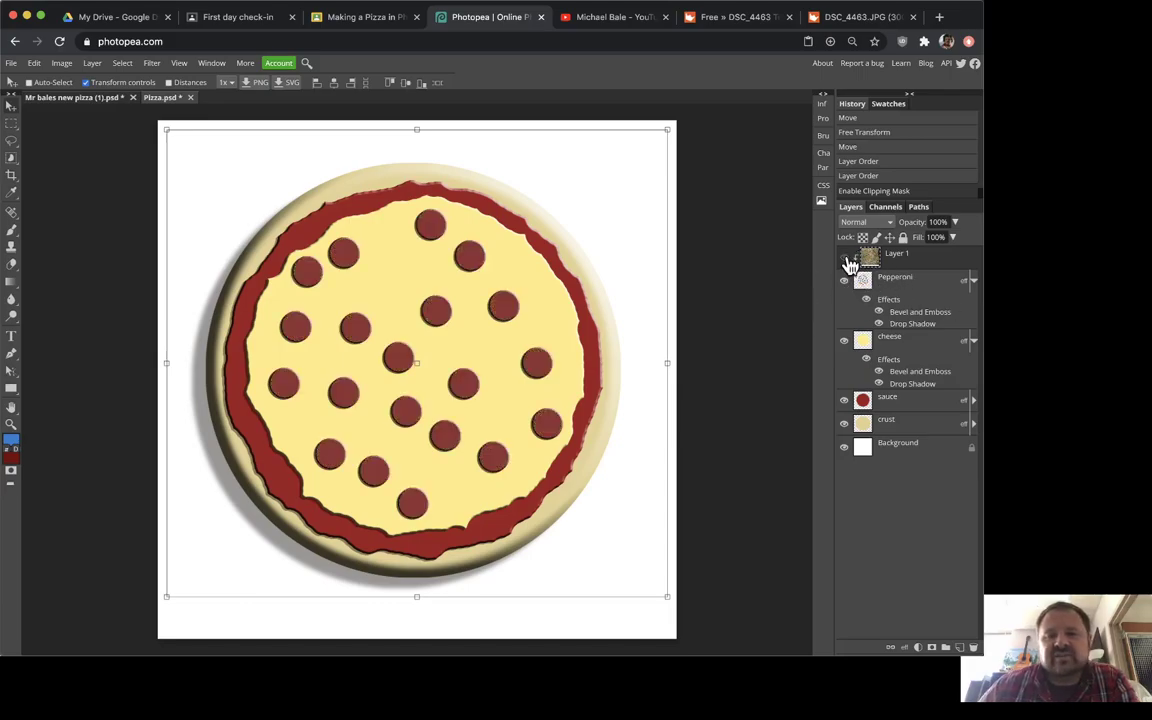
click(845, 259)
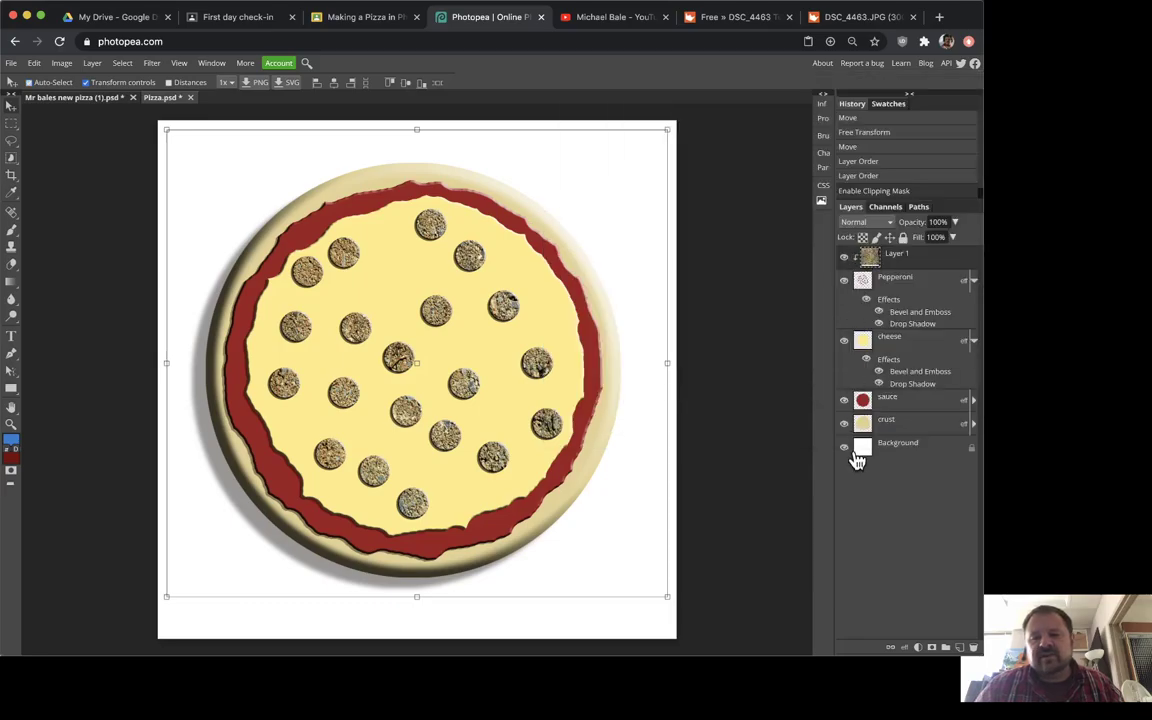
click(846, 258)
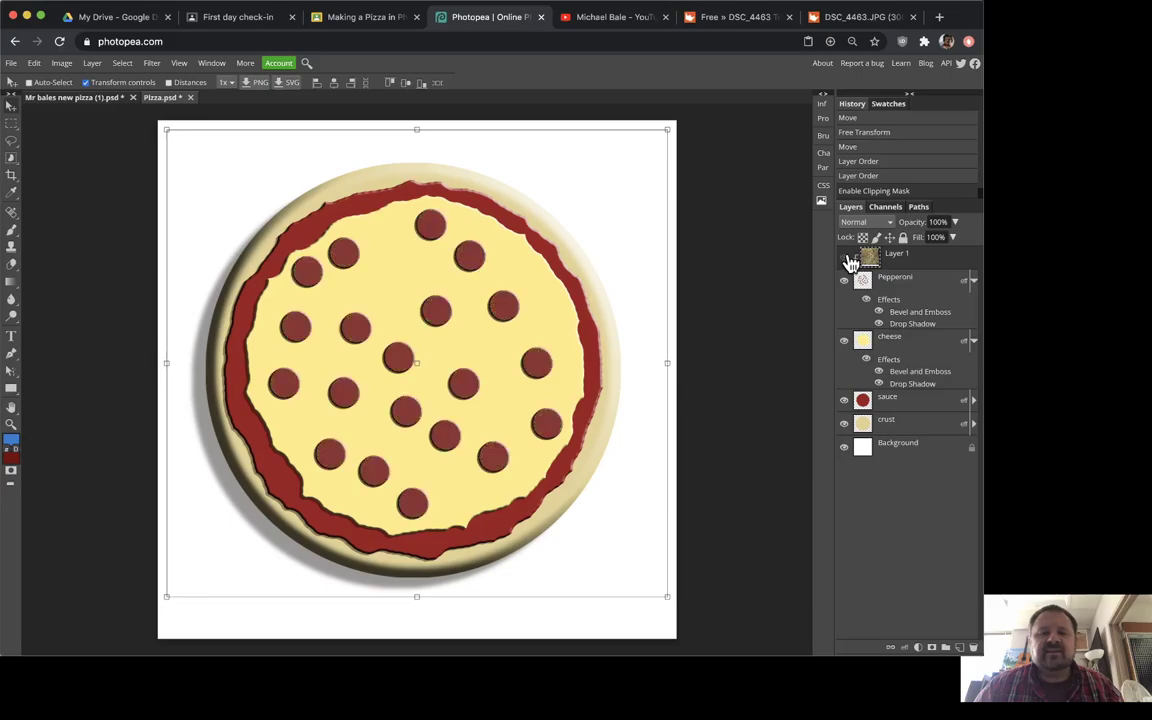
click(848, 258)
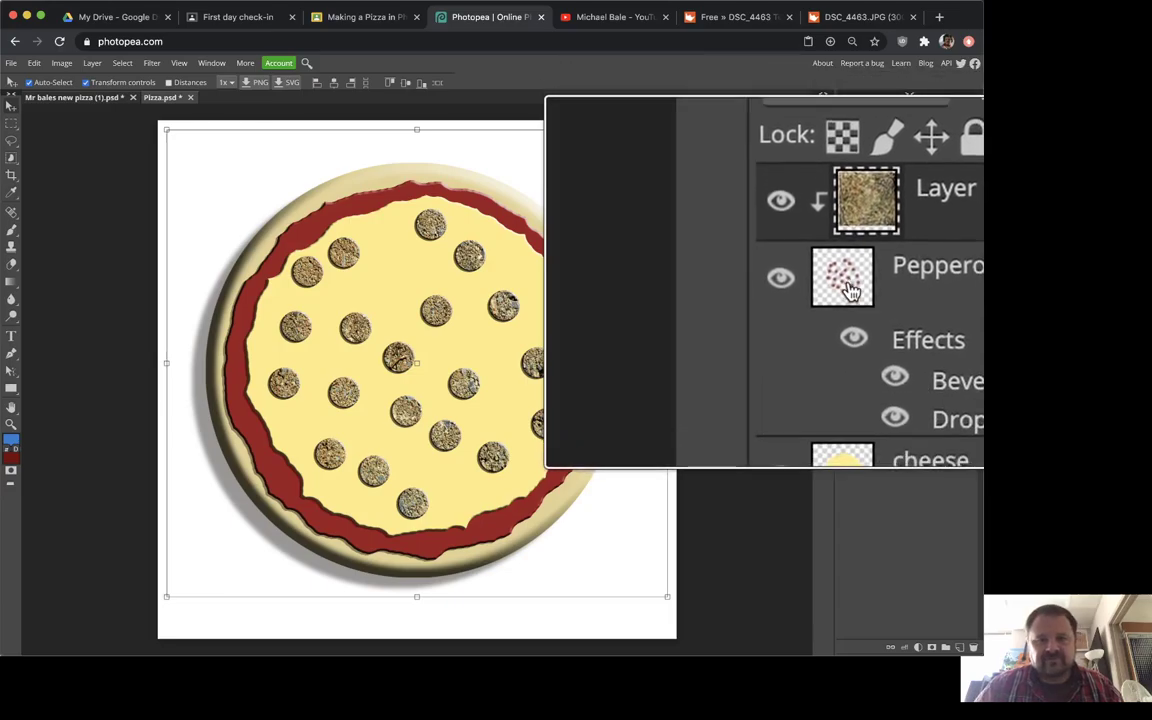
click(845, 262)
click(845, 262)
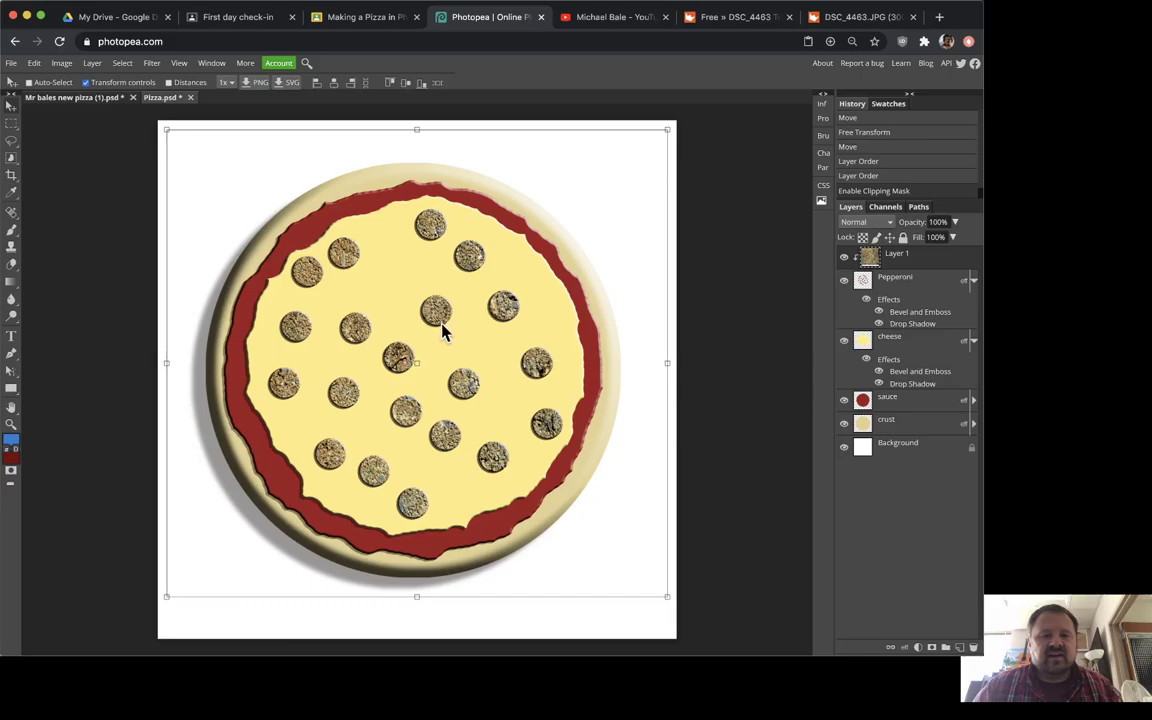
- Zoom in on the pepperoni slices to examine the clipped concrete texture up close
click(11, 424)
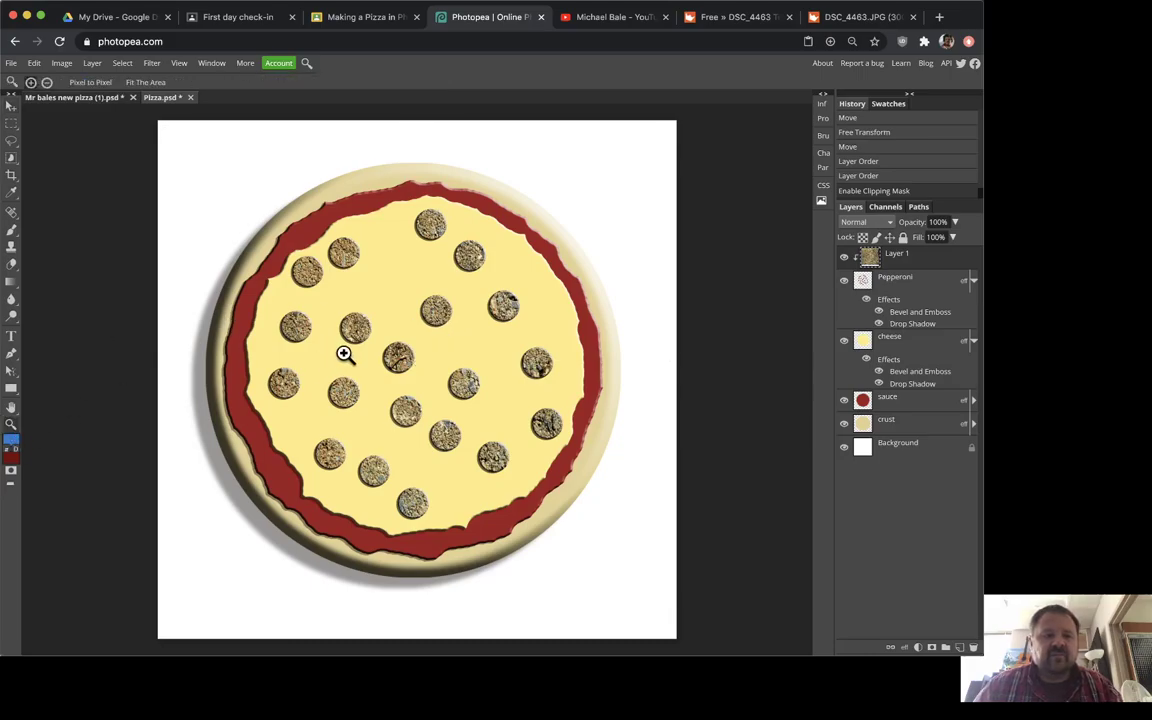
click(358, 321)
click(359, 321)
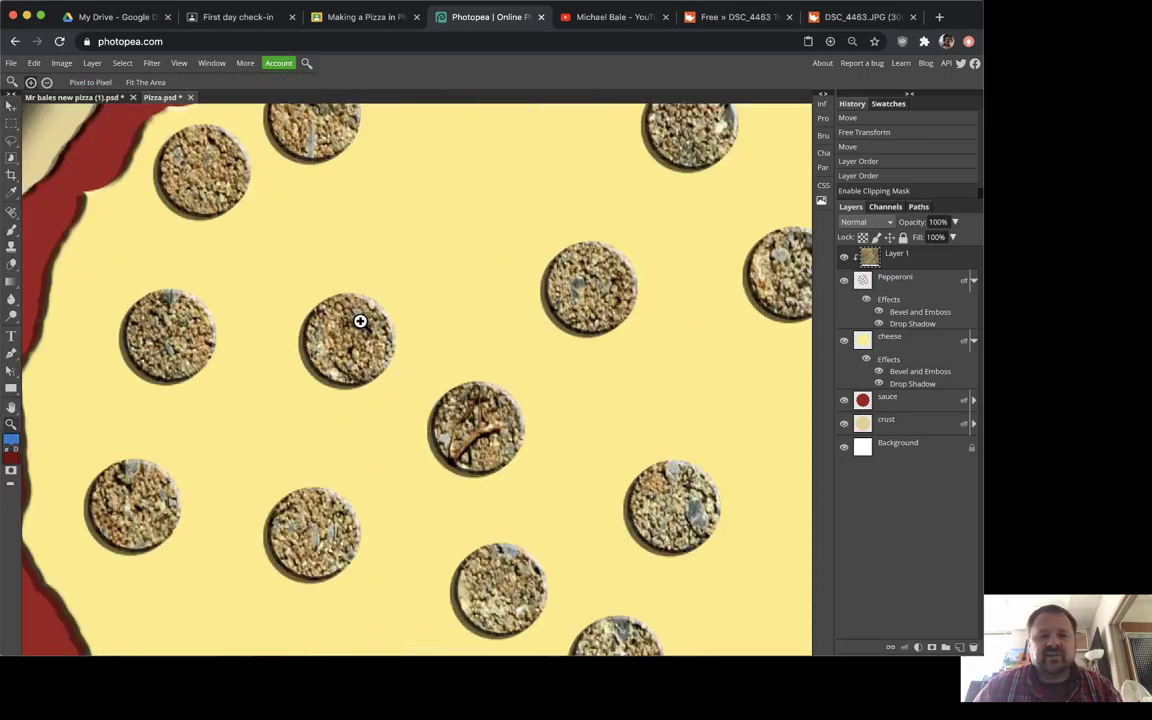
alt+click(359, 321)
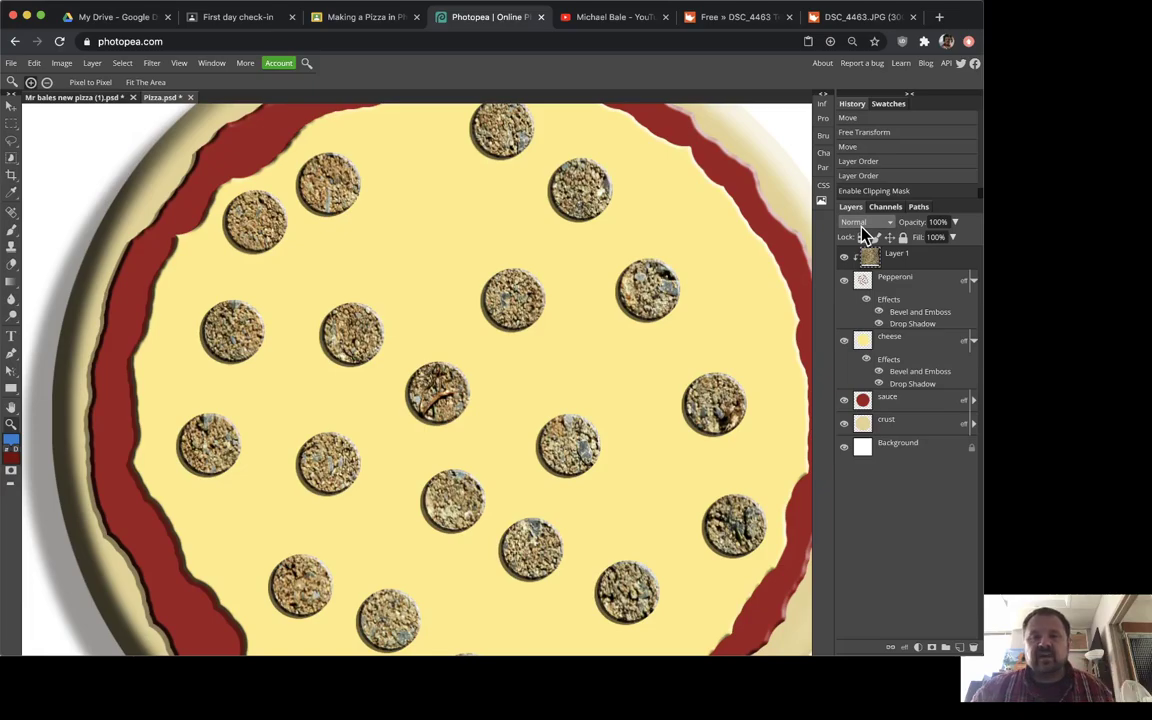
- Review the blend modes available for the clipped texture layer, keeping Normal and the layer selected
click(887, 224)
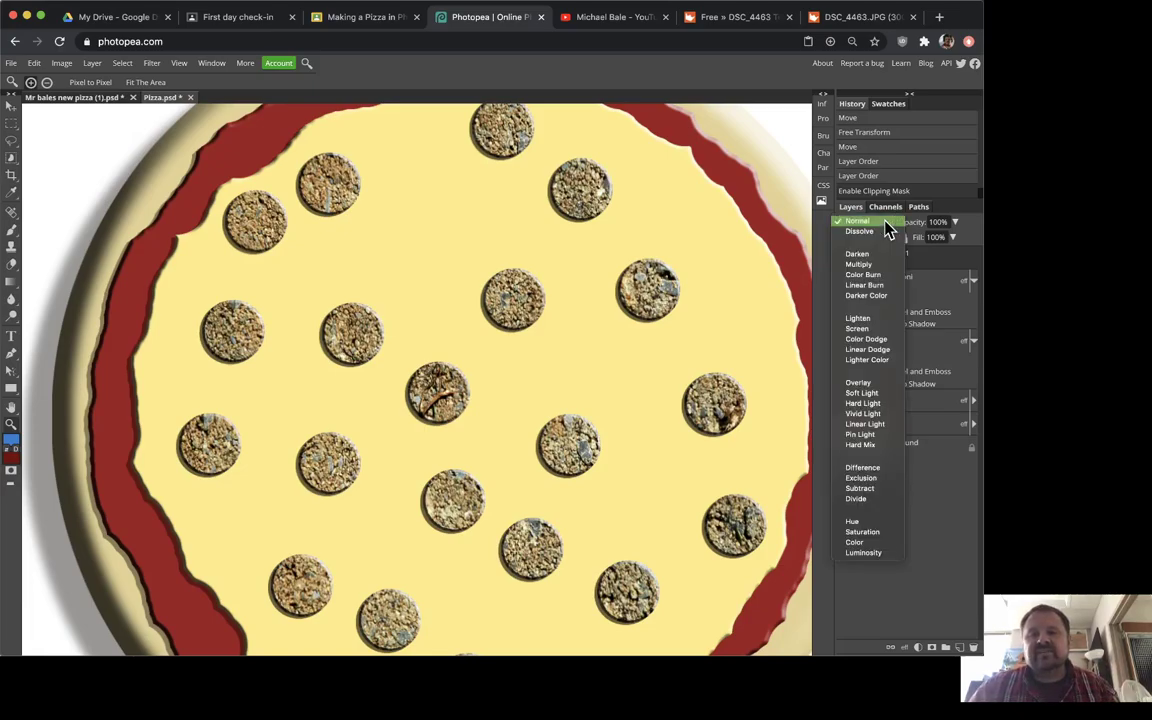
click(887, 226)
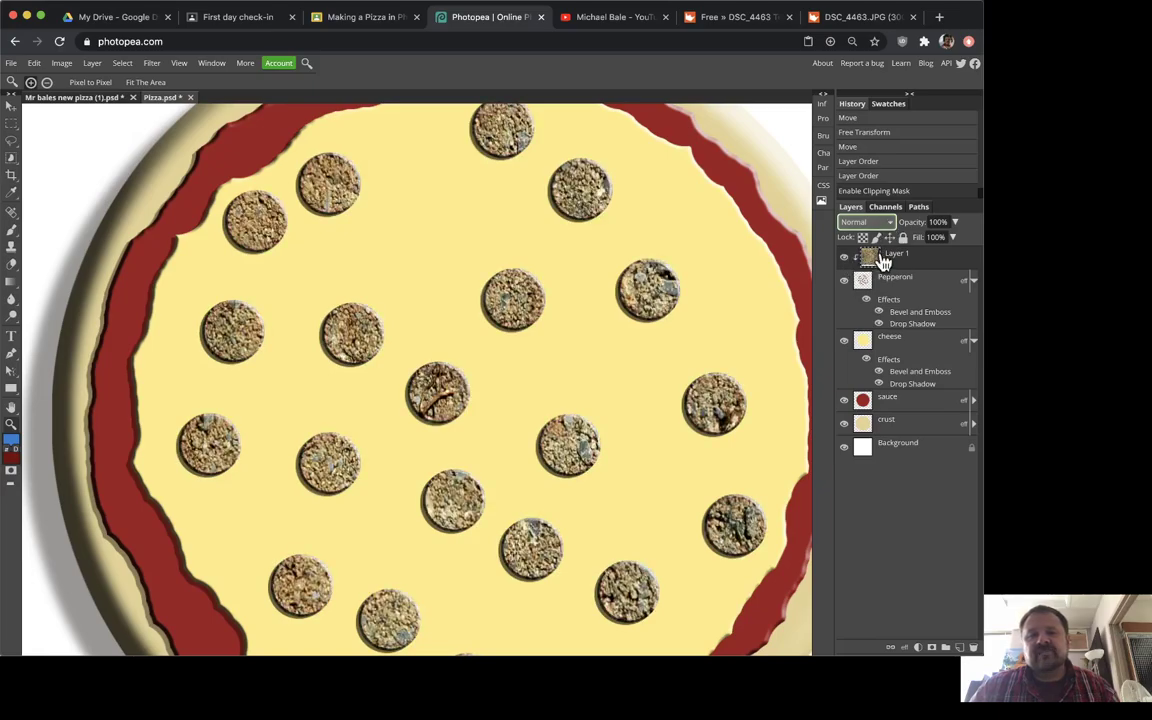
click(882, 260)
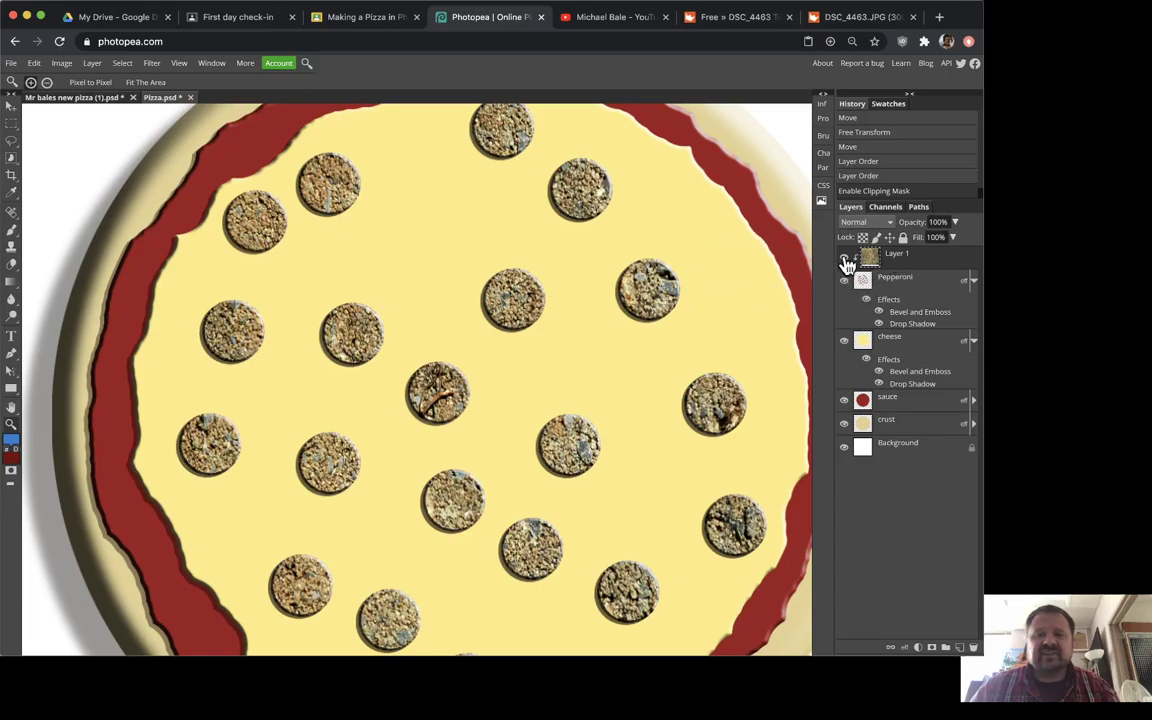
- Toggle the concrete texture layer's visibility to compare the textured pepperoni with the plain slices underneath
click(845, 258)
click(845, 258)
click(845, 258)
click(845, 258)
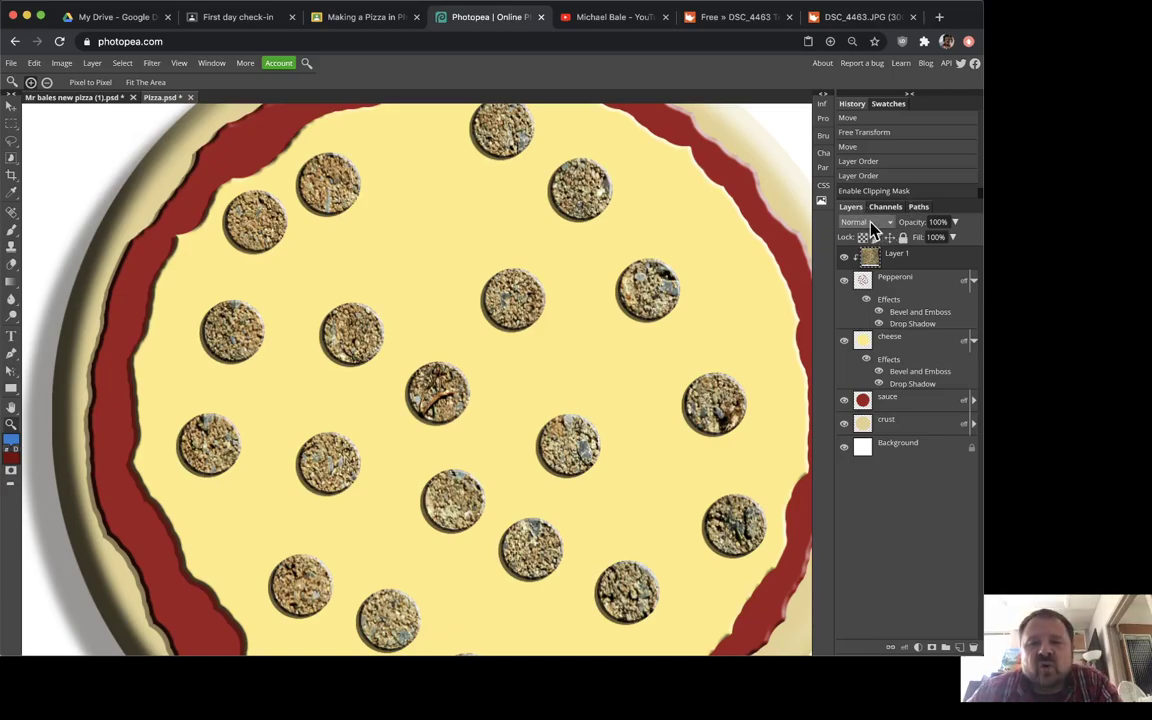
- Try the Overlay, Screen, Color Burn, Multiply and Soft Light blend modes on the clipped concrete texture layer
click(866, 224)
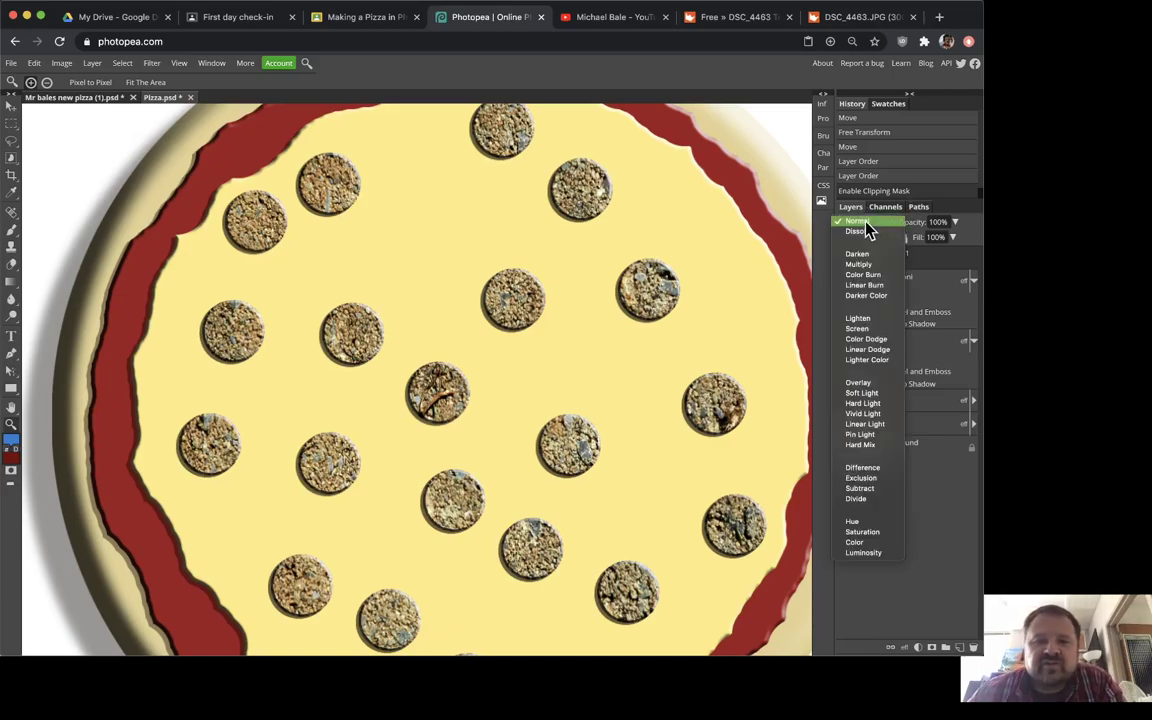
click(861, 386)
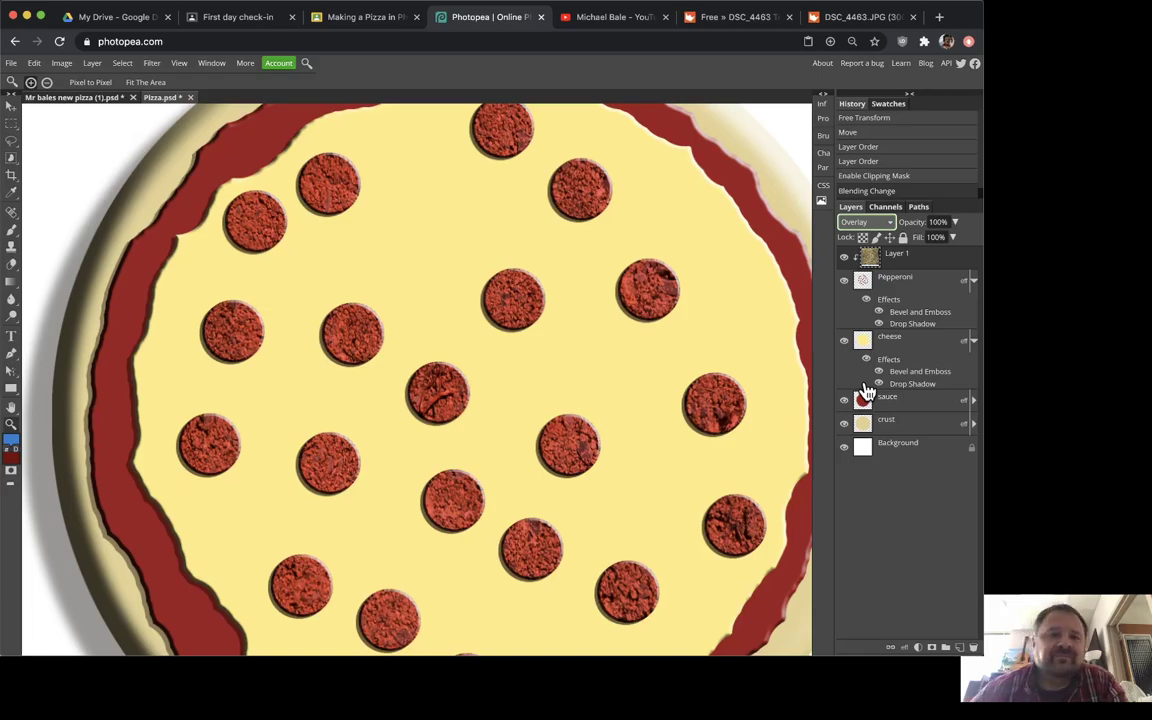
click(879, 227)
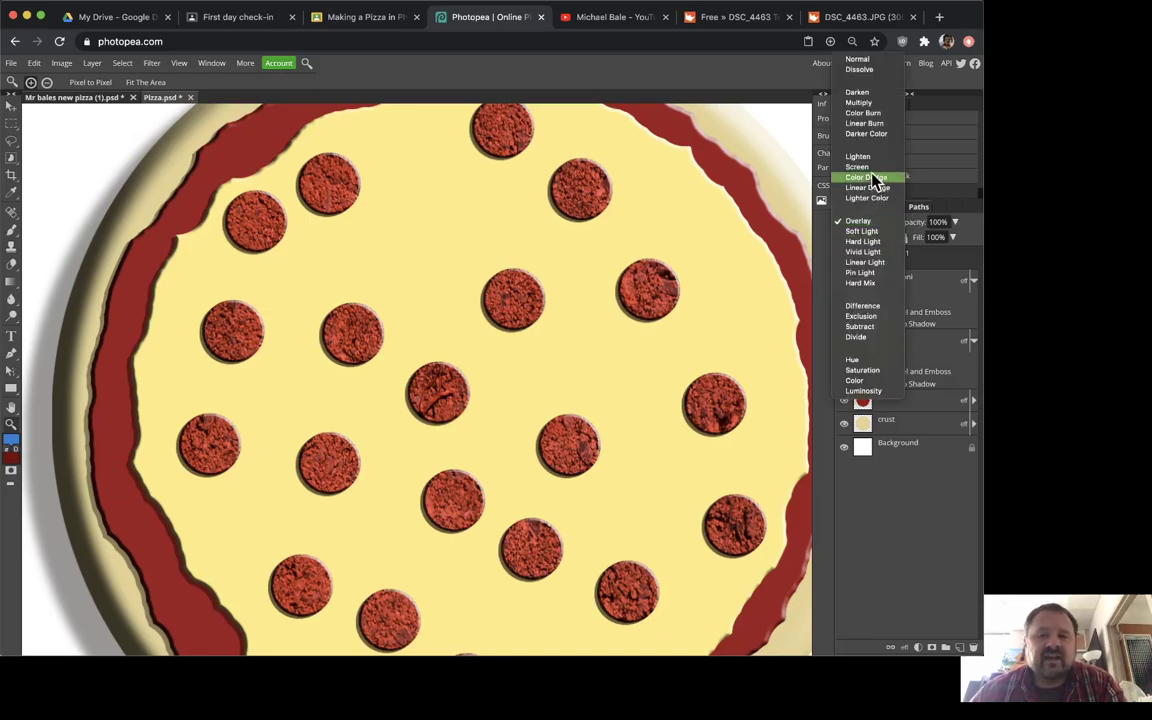
click(875, 167)
click(884, 223)
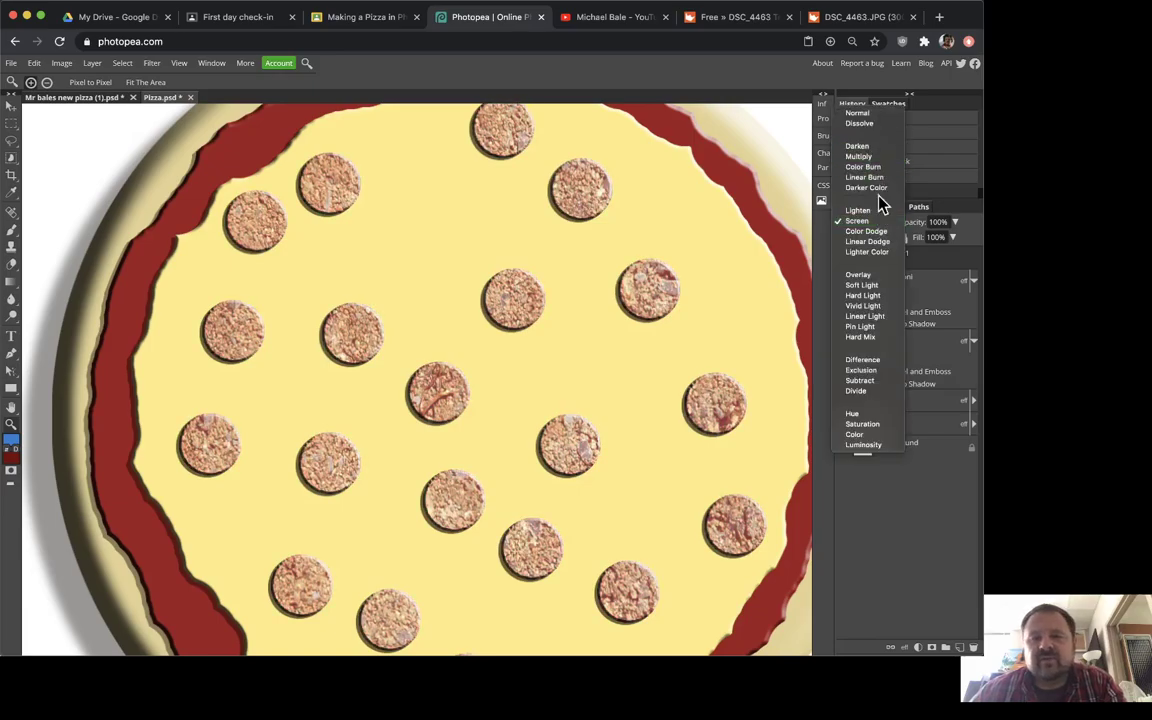
click(871, 167)
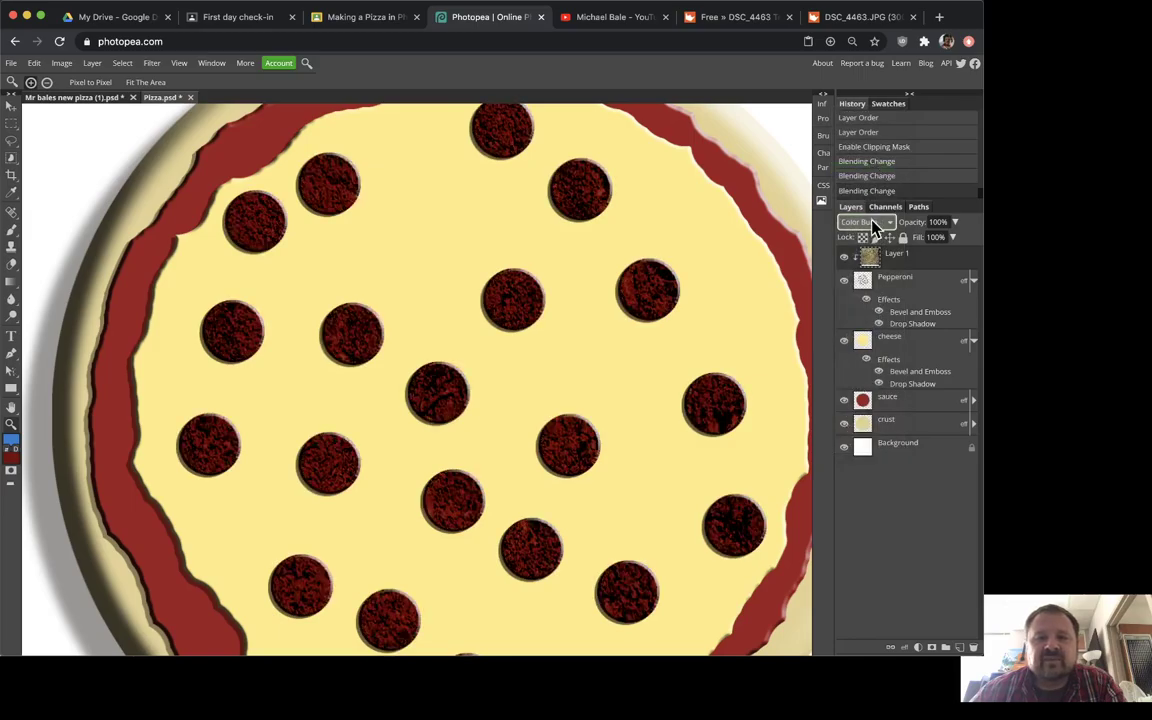
click(873, 225)
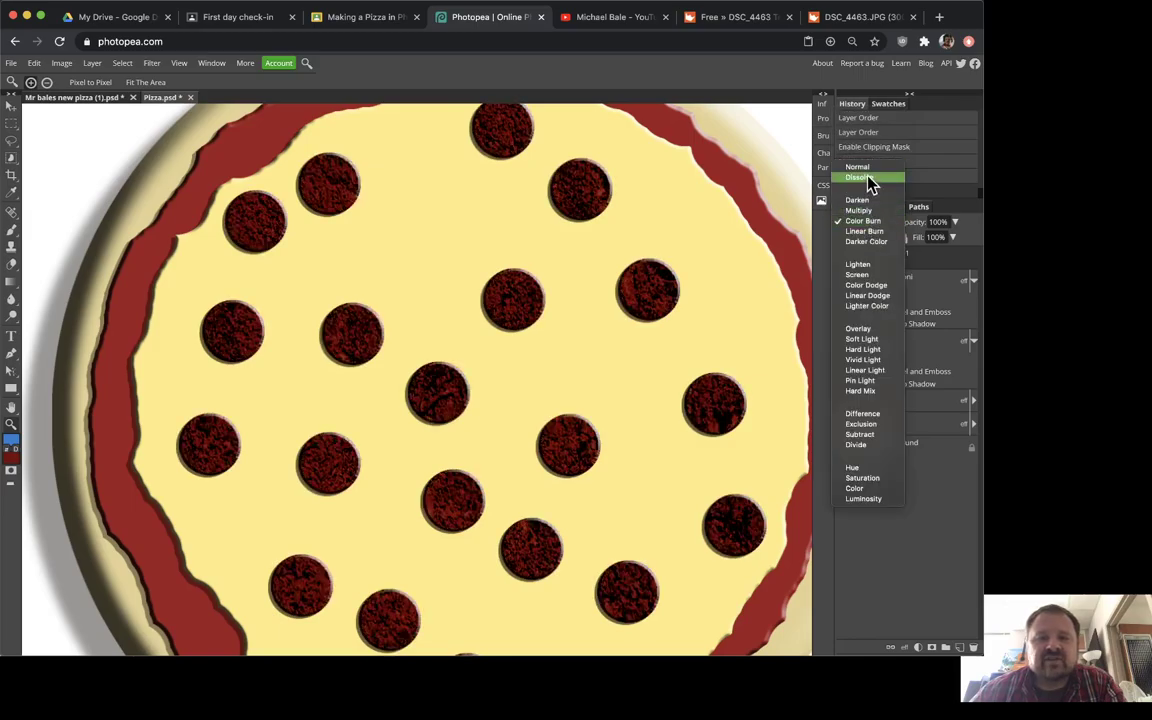
click(868, 211)
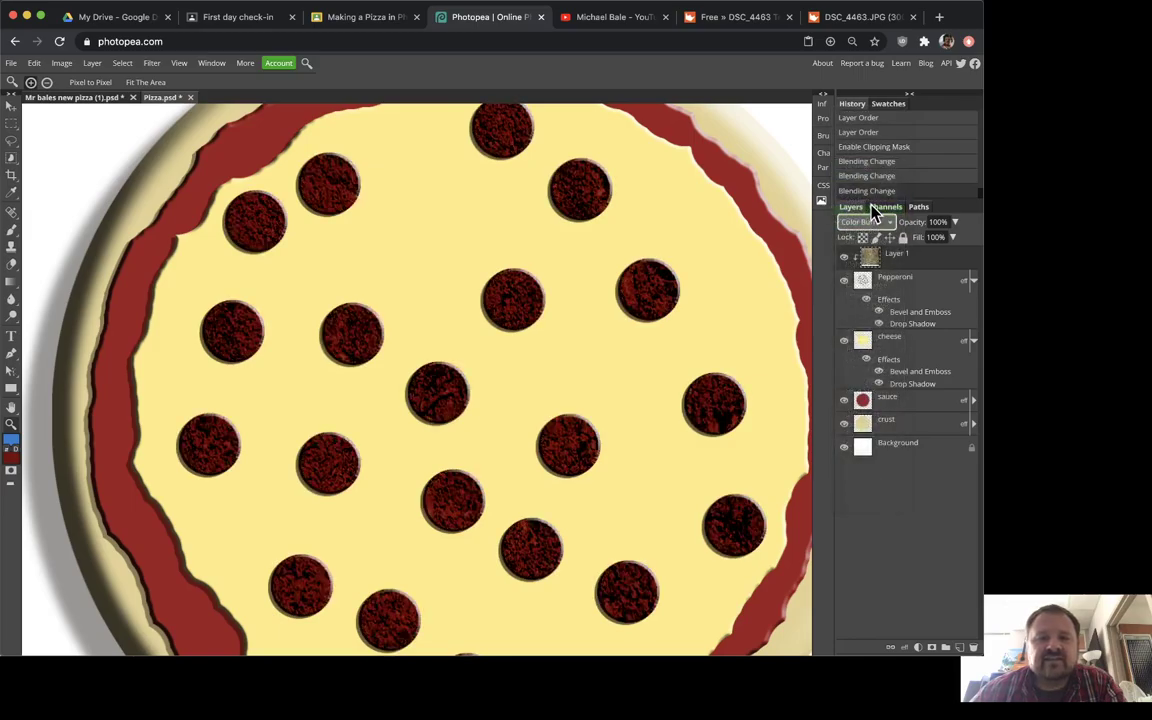
click(873, 224)
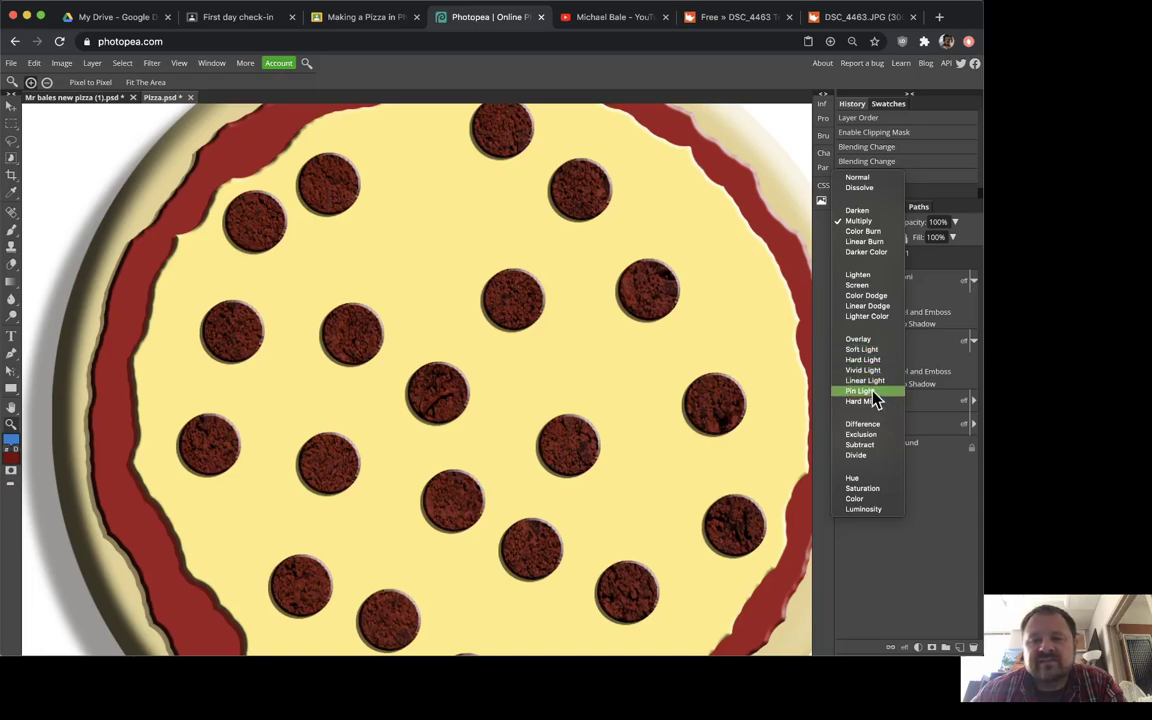
click(877, 352)
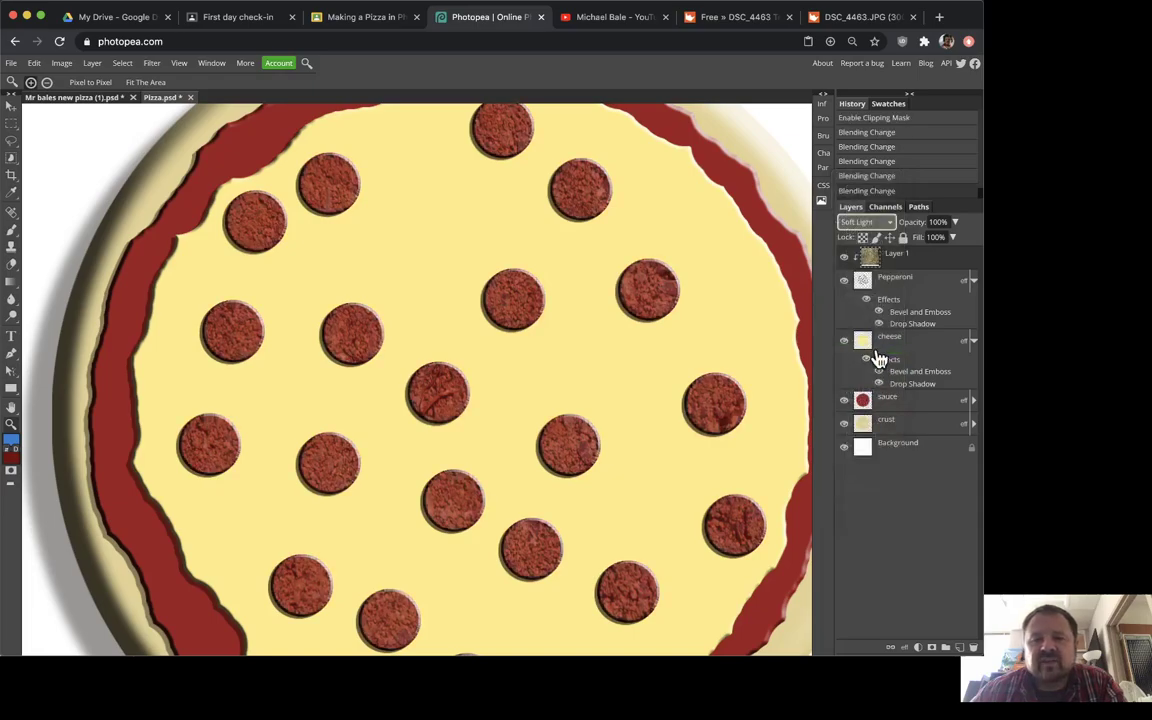
- Set the clipped concrete texture layer's blend mode to Hard Light
click(856, 228)
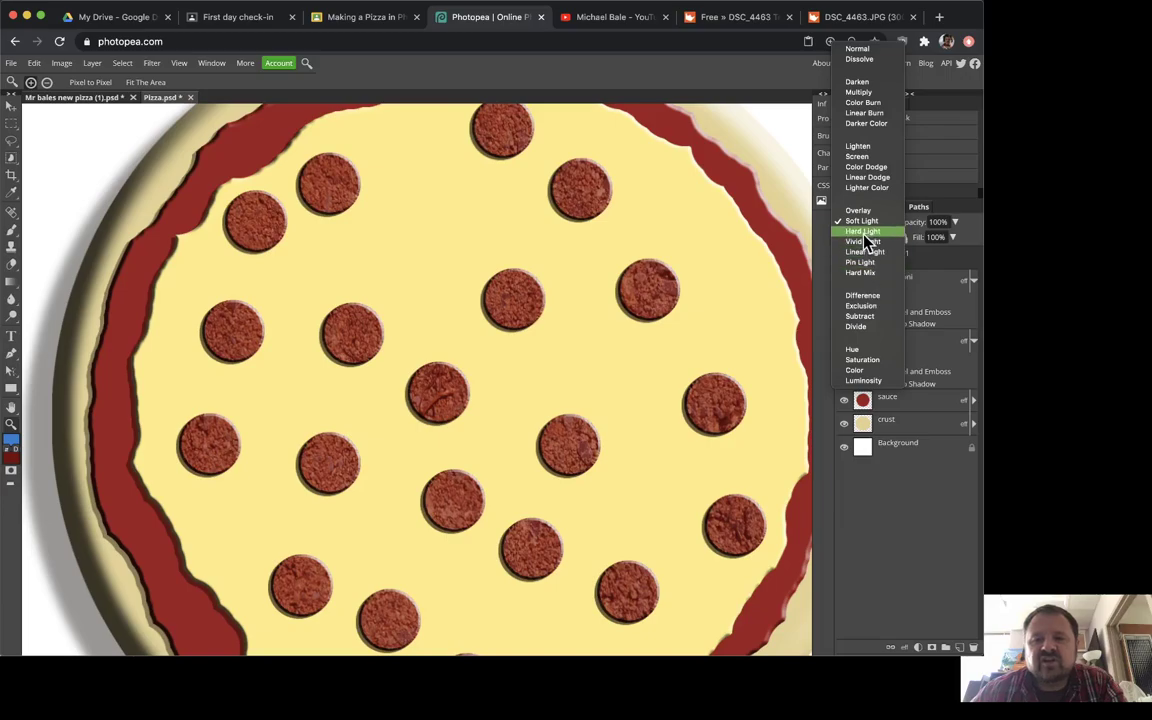
click(864, 234)
click(864, 235)
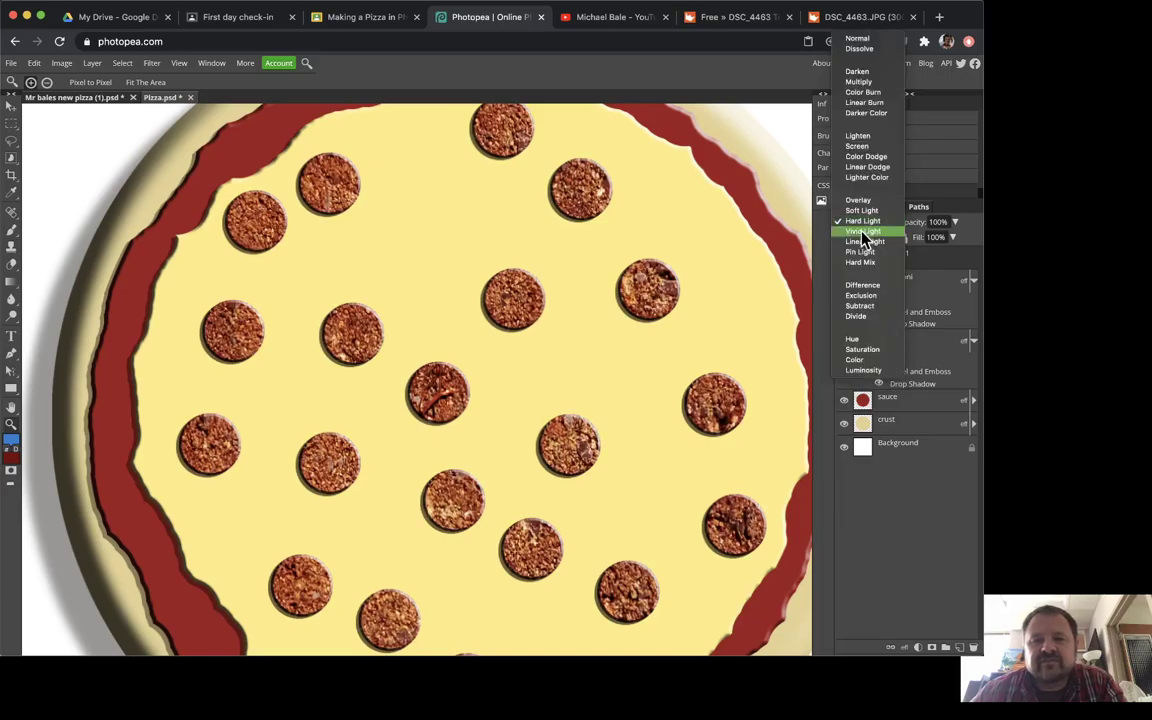
click(864, 230)
key(z)
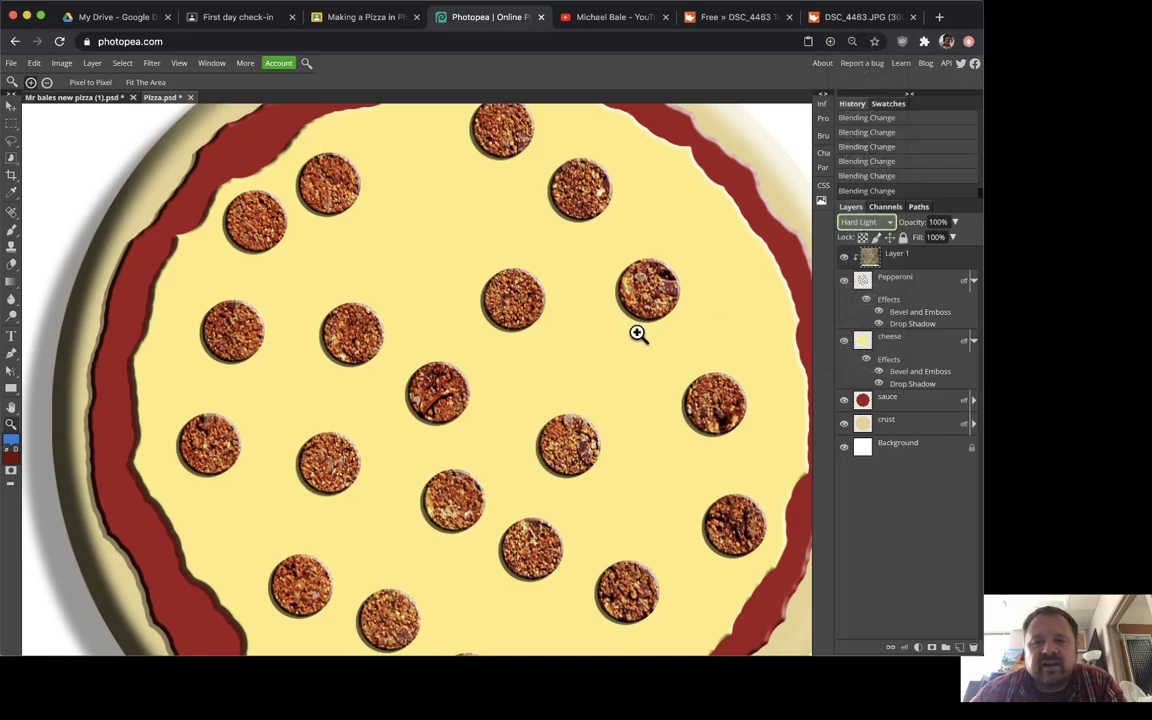
- Examine the Hard Light texture on the pepperoni up close and at full pizza view, with the texture layer shown and hidden
click(504, 307)
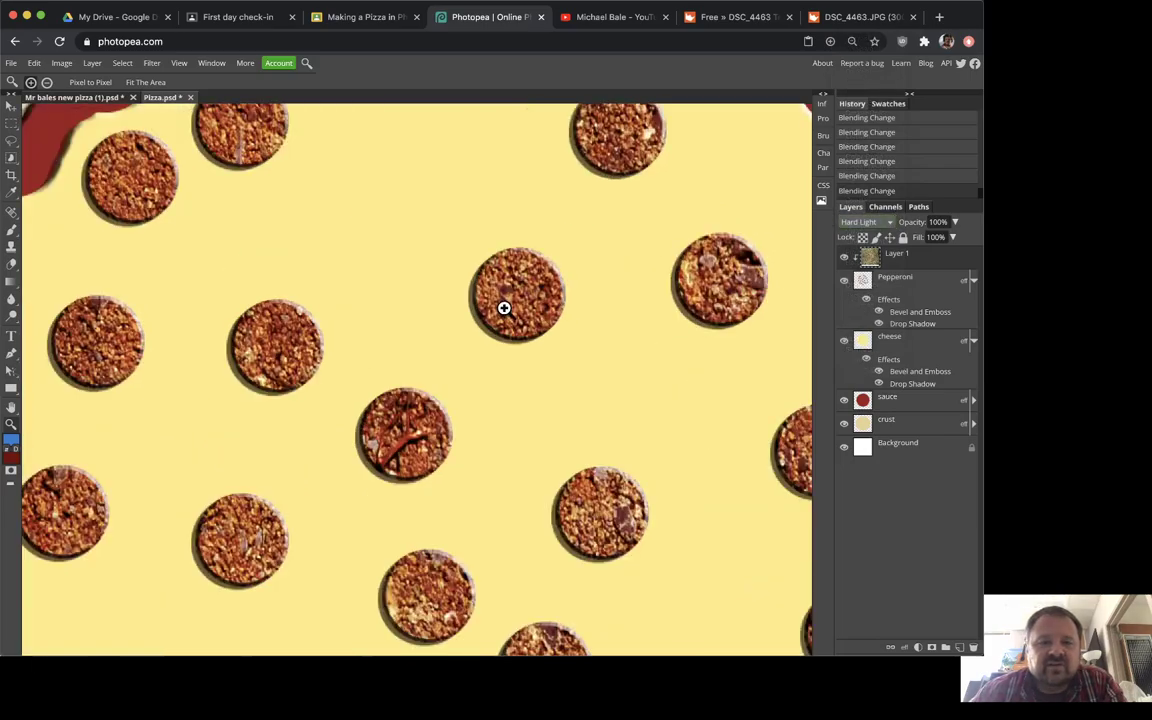
alt+click(506, 302)
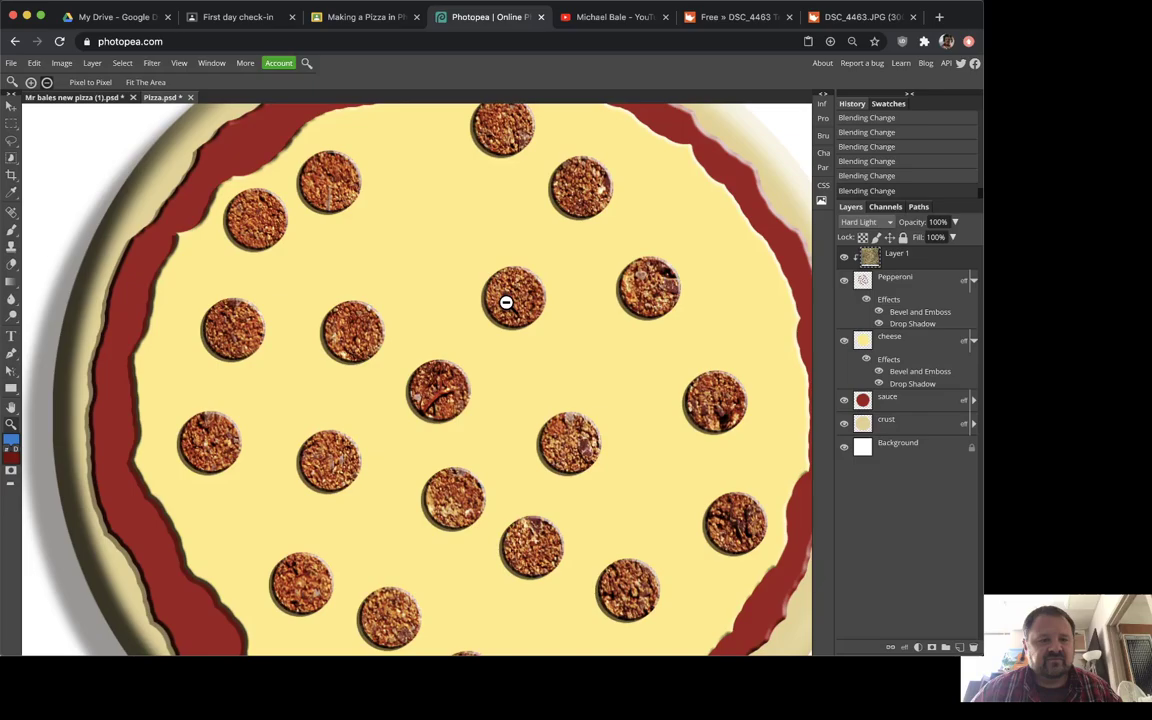
alt+click(506, 302)
click(466, 378)
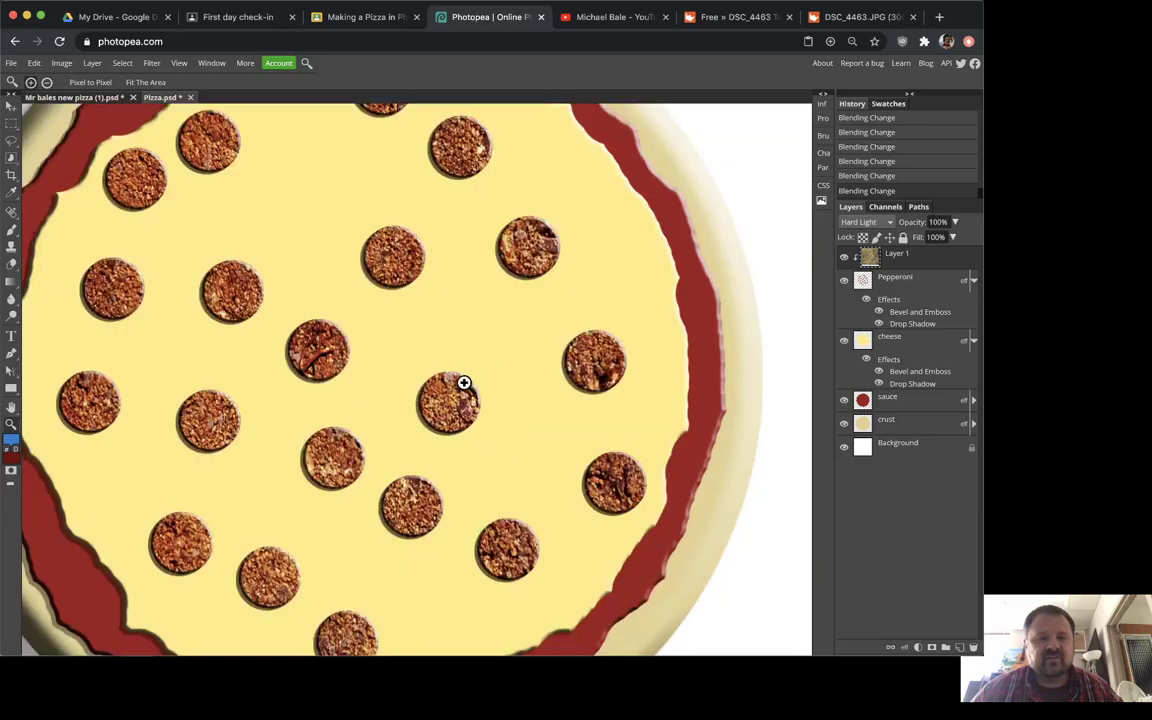
click(464, 382)
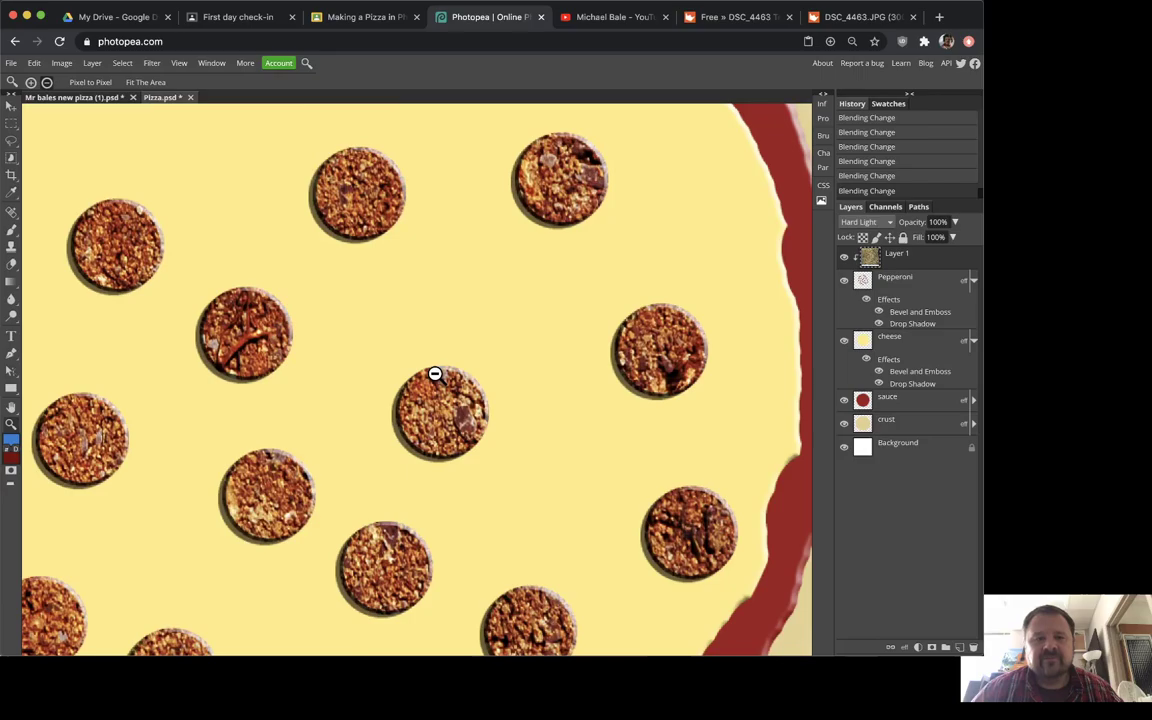
alt+click(434, 374)
alt+click(436, 378)
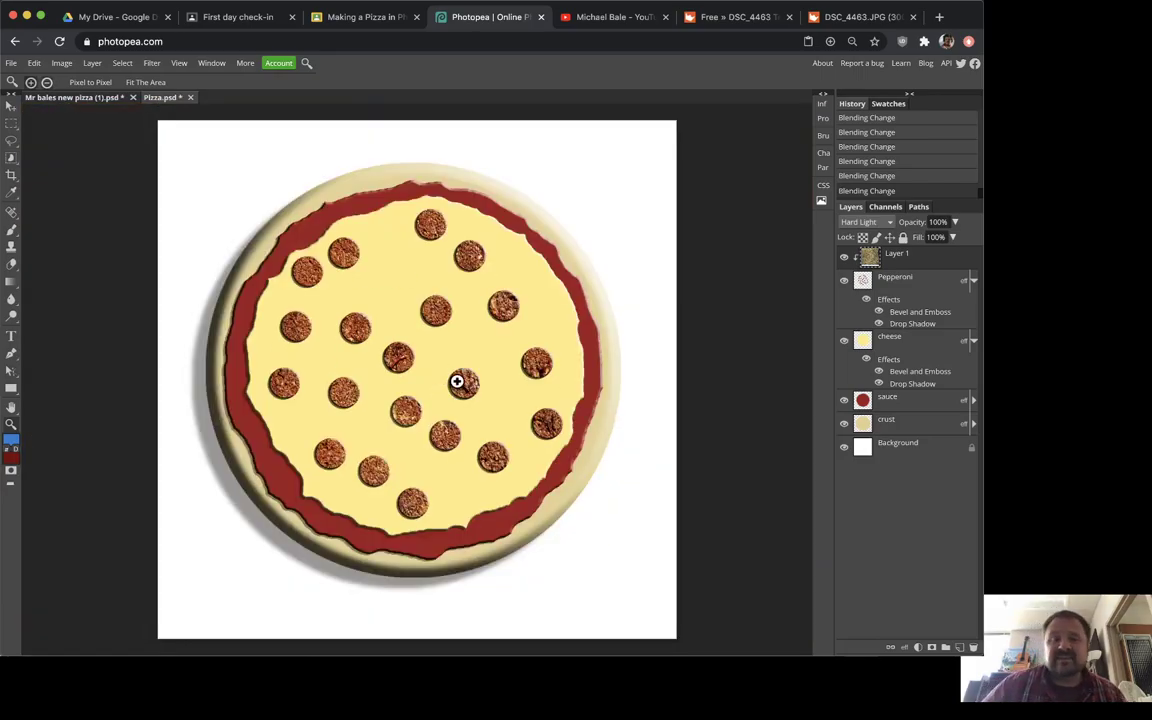
click(417, 363)
click(416, 361)
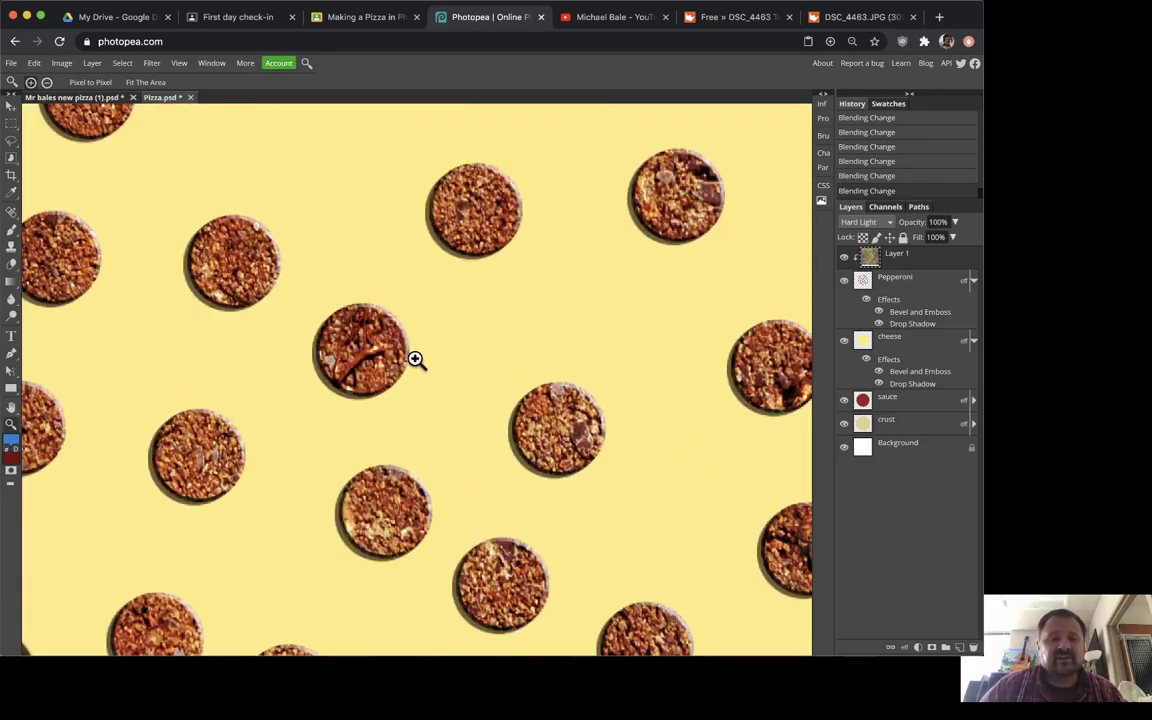
drag(450, 257, 535, 413)
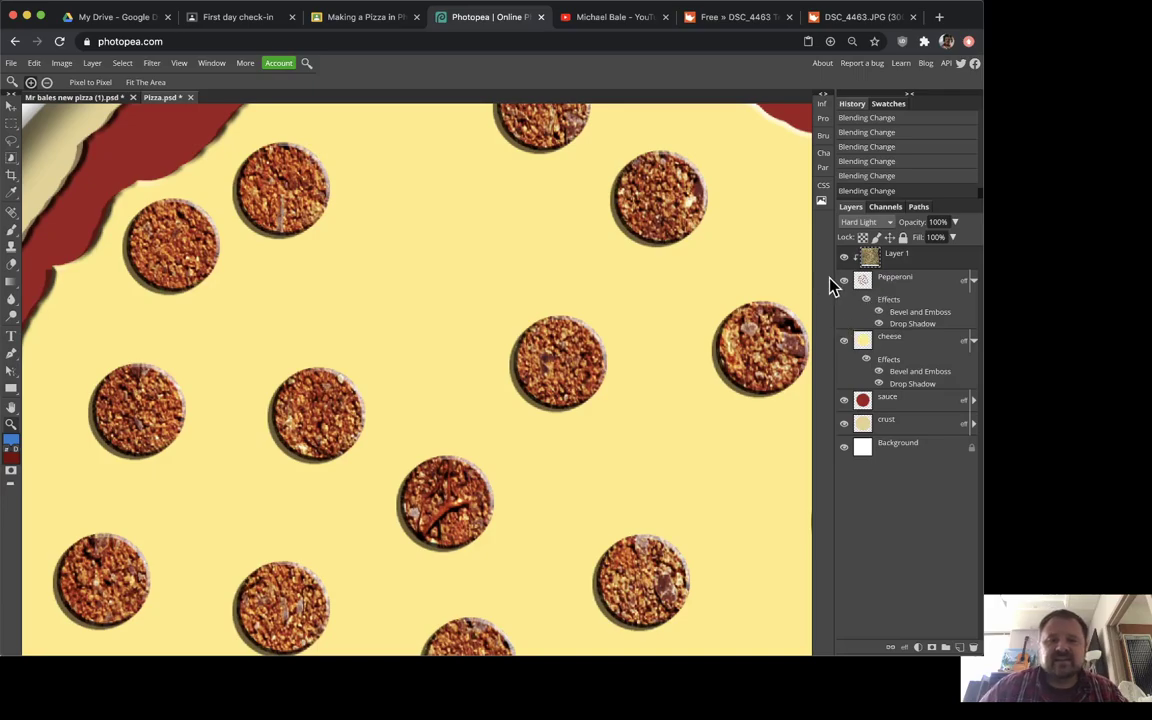
click(844, 258)
click(845, 260)
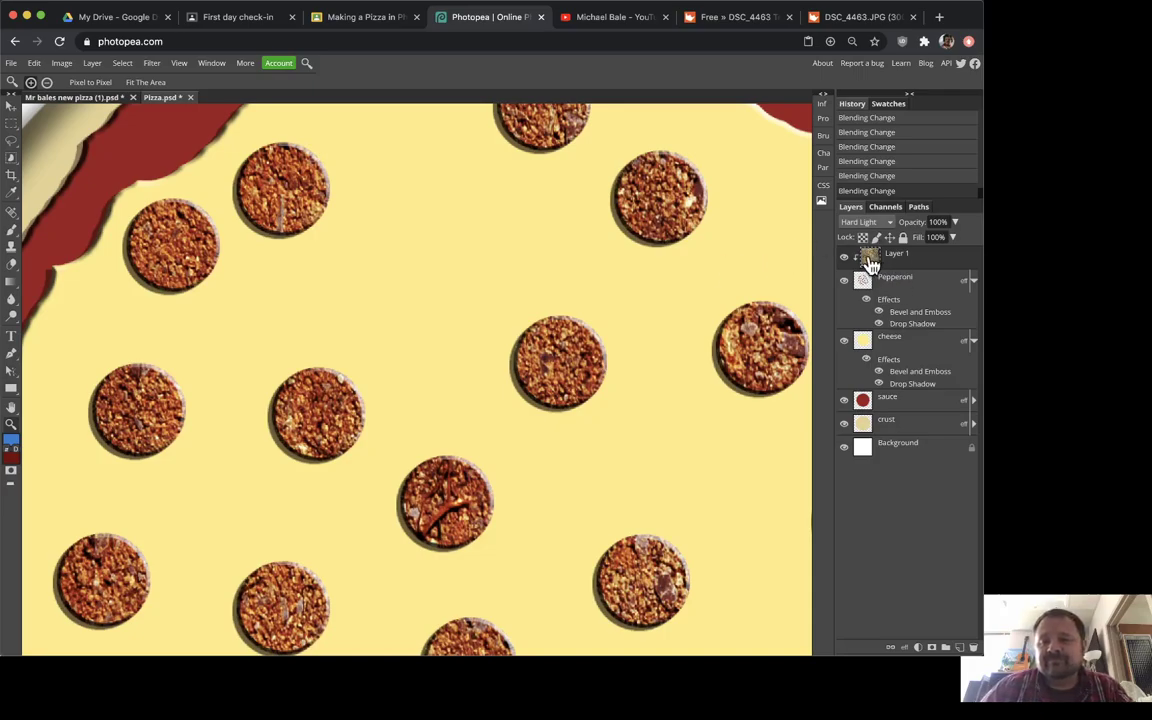
- Select the cheese layer, switch to TextureKing, close the full-size DSC_4463 image and return to the Concrete texture gallery
click(860, 340)
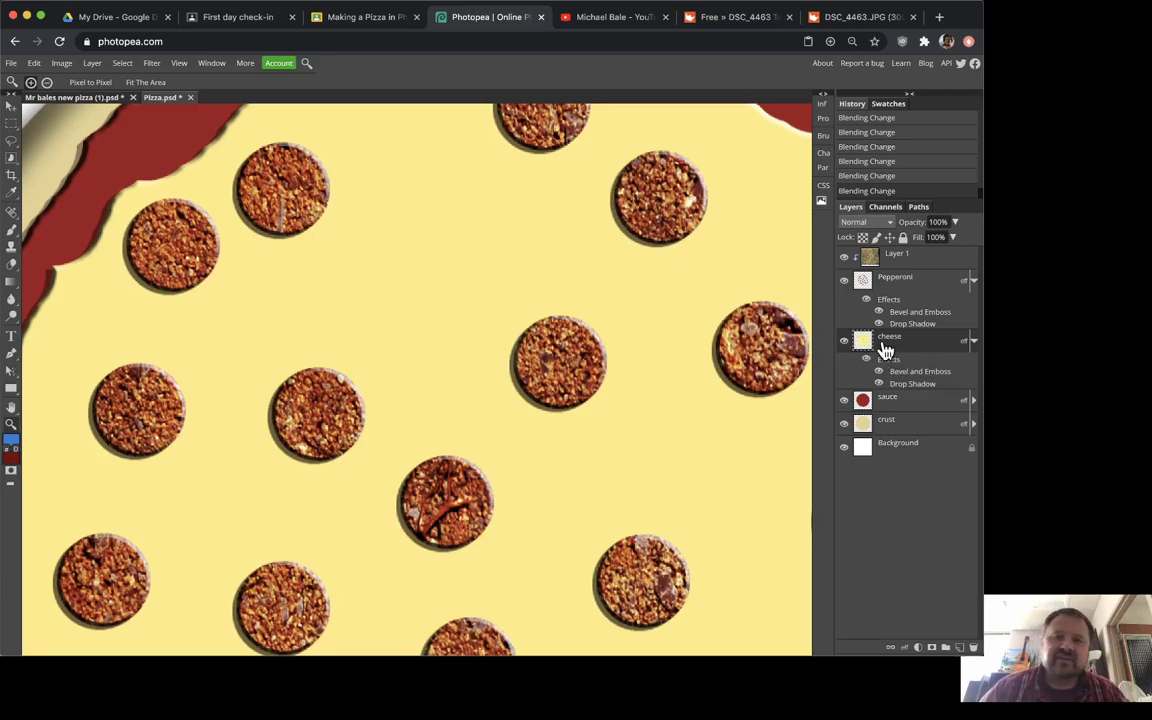
click(884, 20)
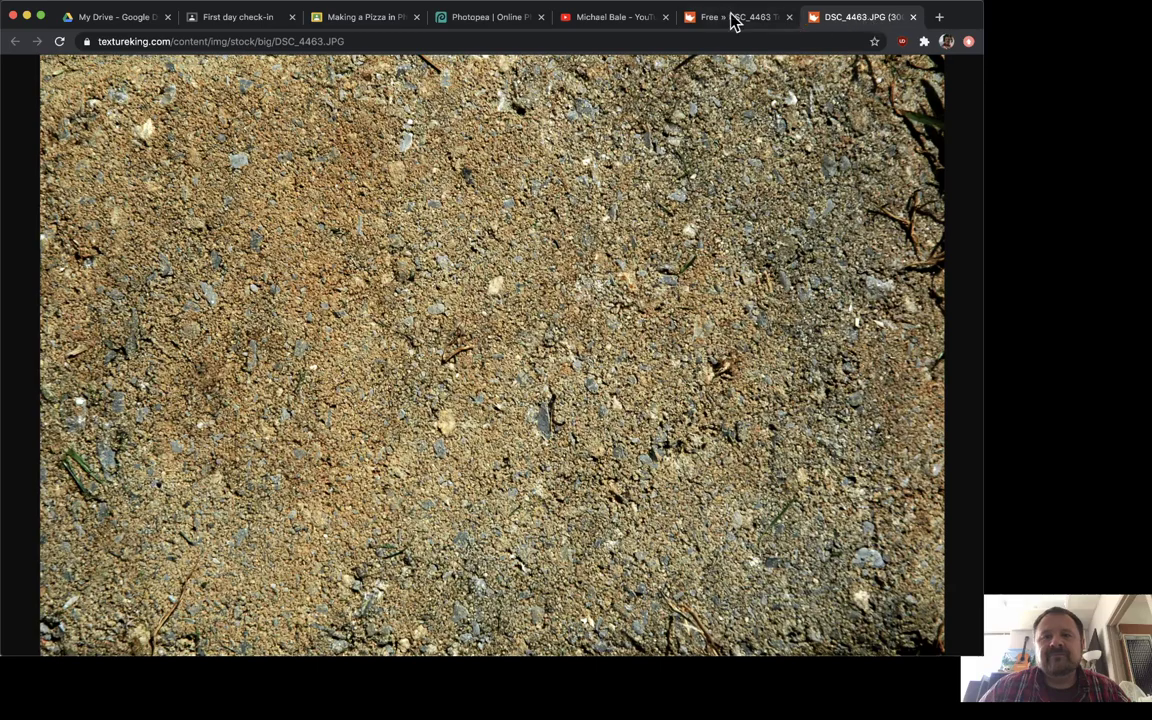
click(733, 20)
click(912, 17)
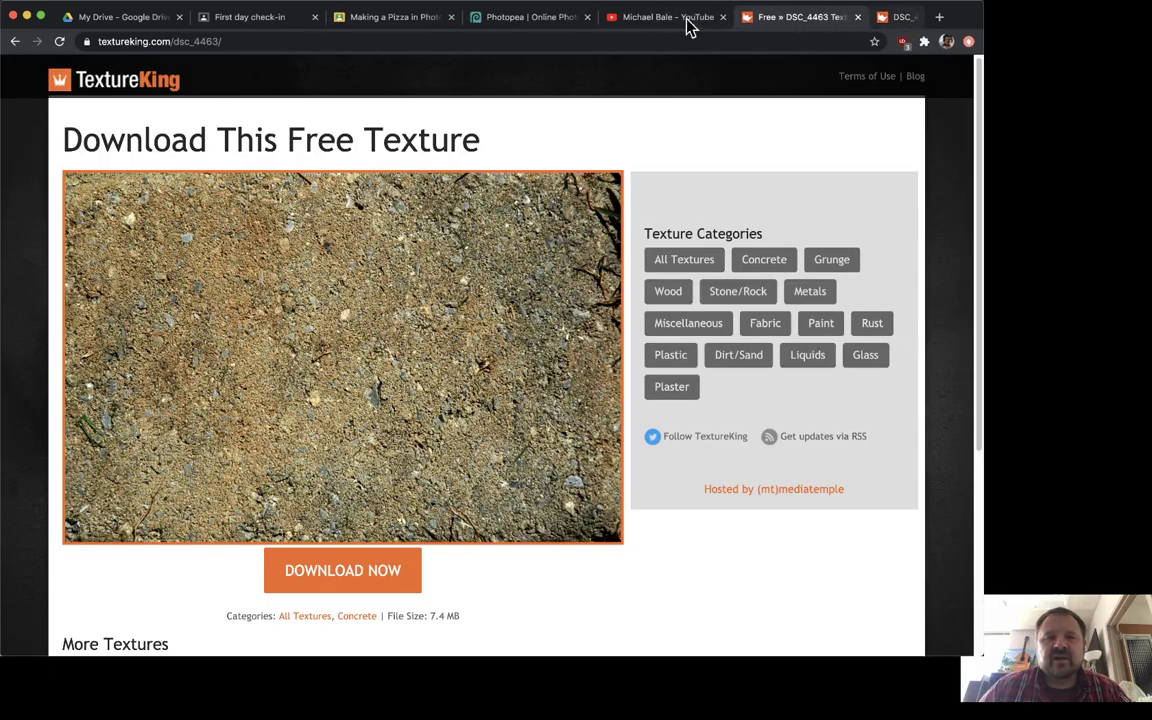
click(15, 41)
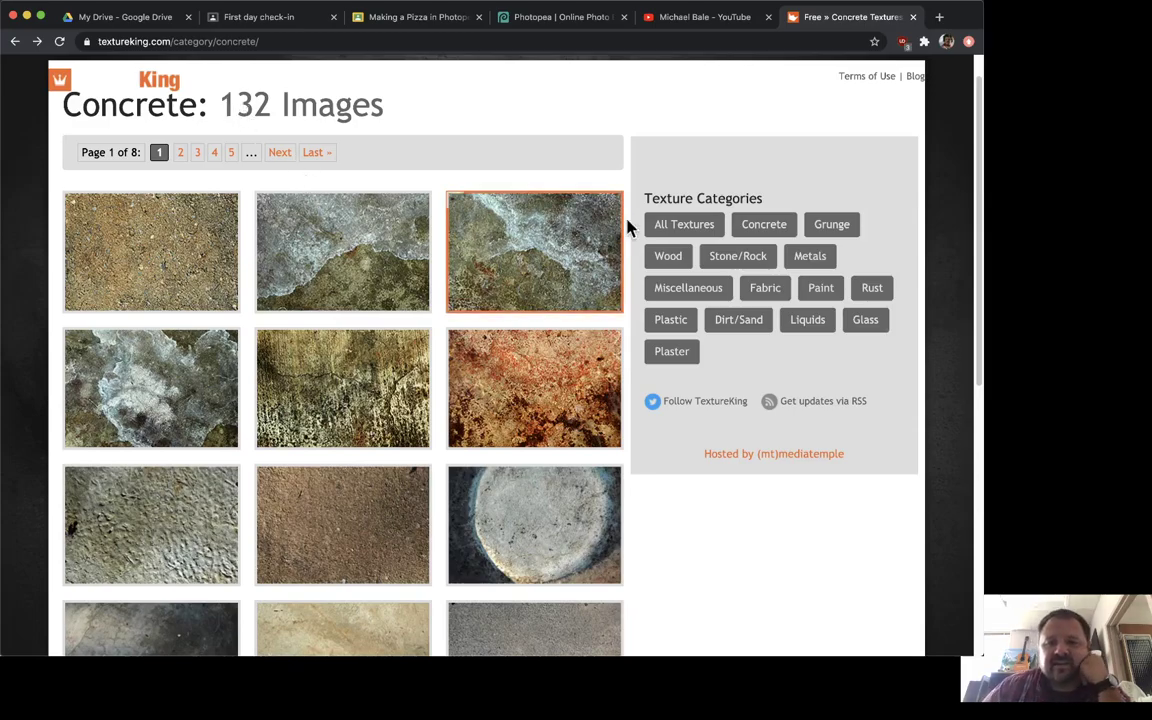
- Browse TextureKing's All Textures gallery on pages 1, 2 and the last page for a texture to use on the cheese
click(669, 224)
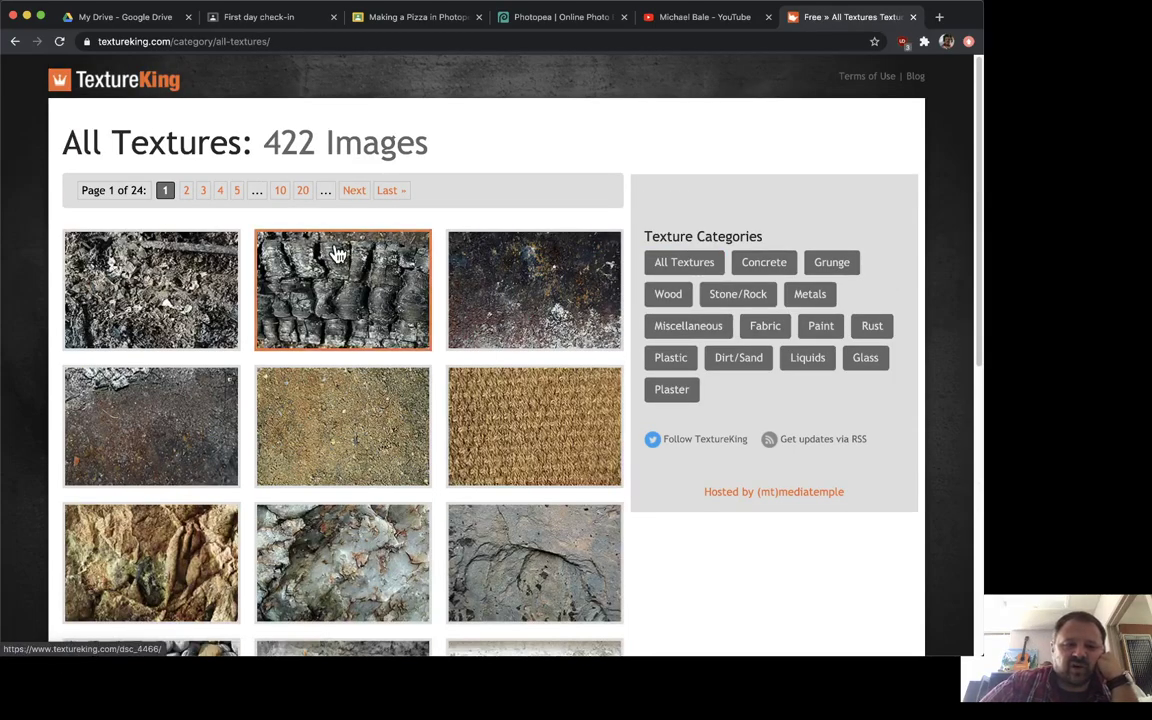
scroll(381, 330, down, 5)
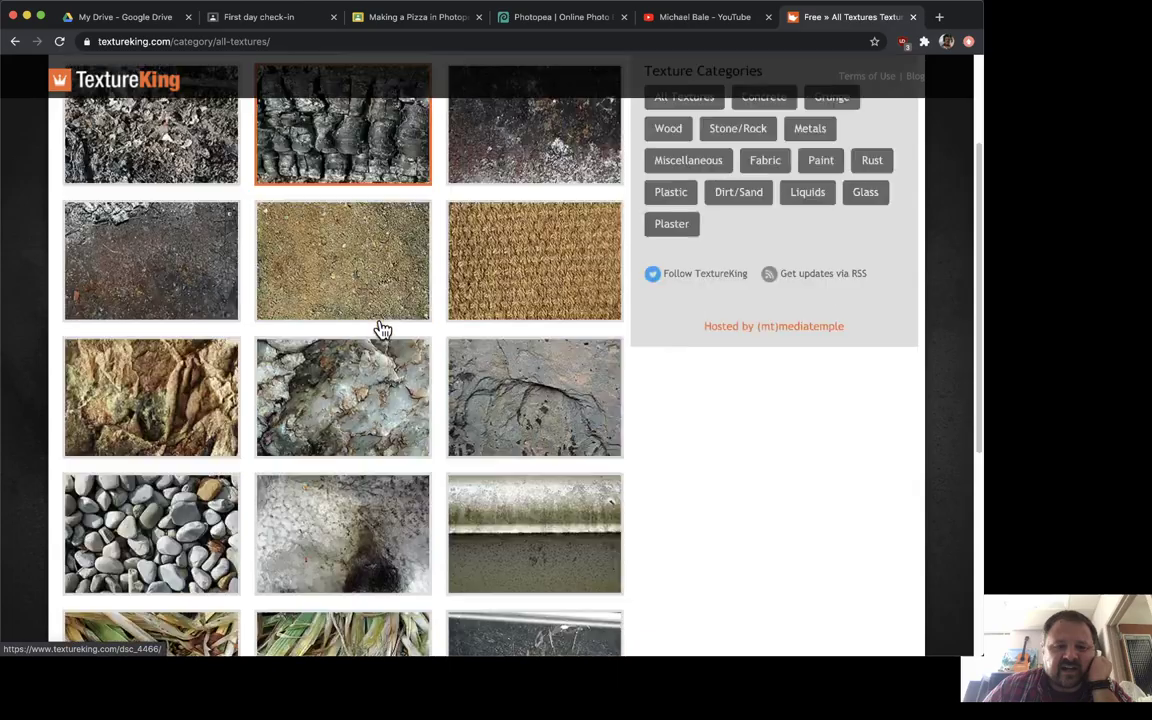
scroll(381, 330, down, 3)
scroll(381, 330, up, 5)
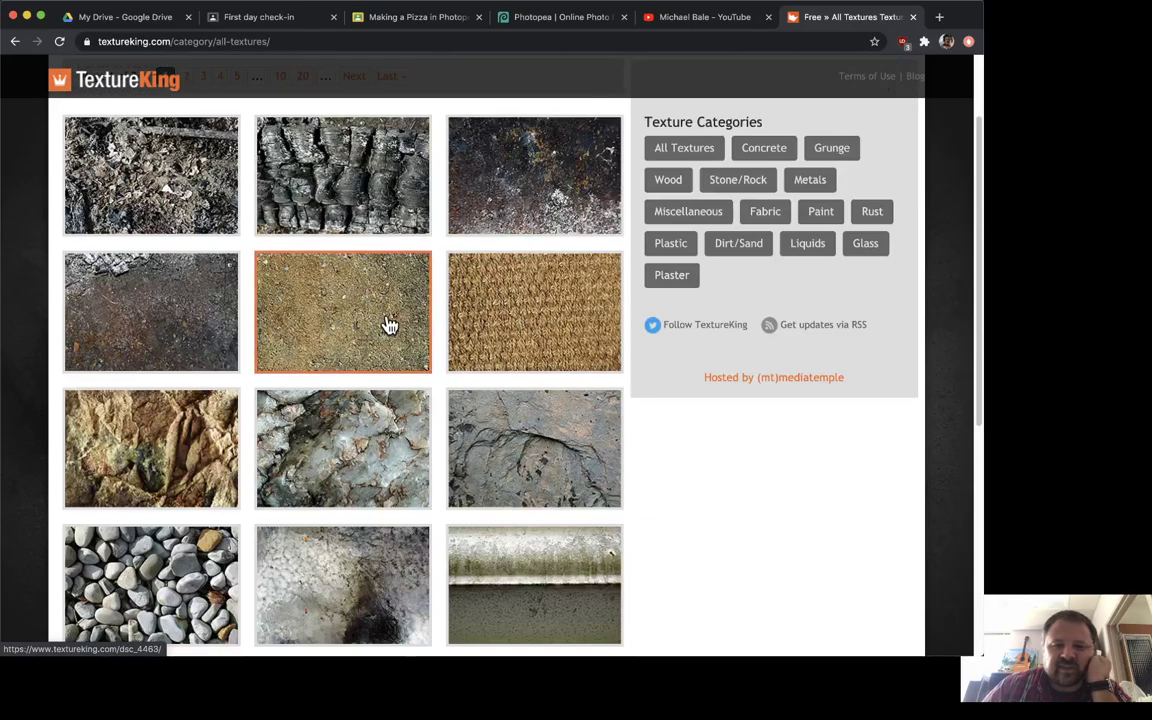
scroll(395, 350, down, 5)
click(360, 543)
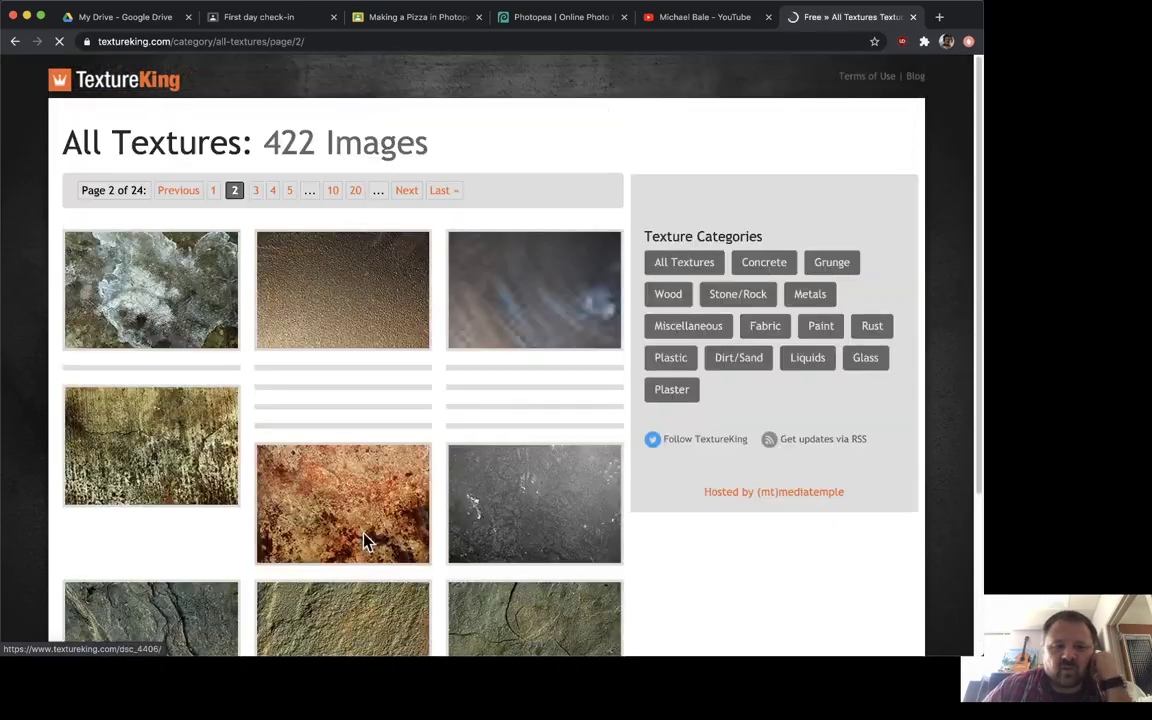
scroll(424, 522, down, 3)
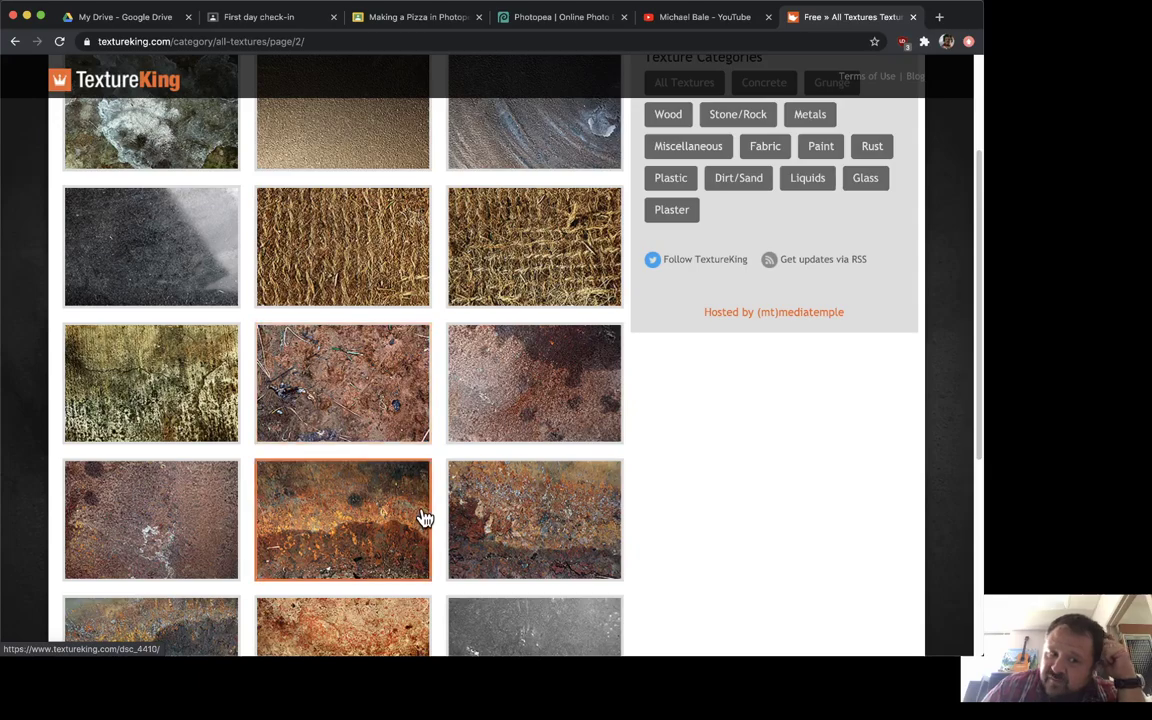
scroll(419, 516, down, 4)
scroll(419, 516, down, 2)
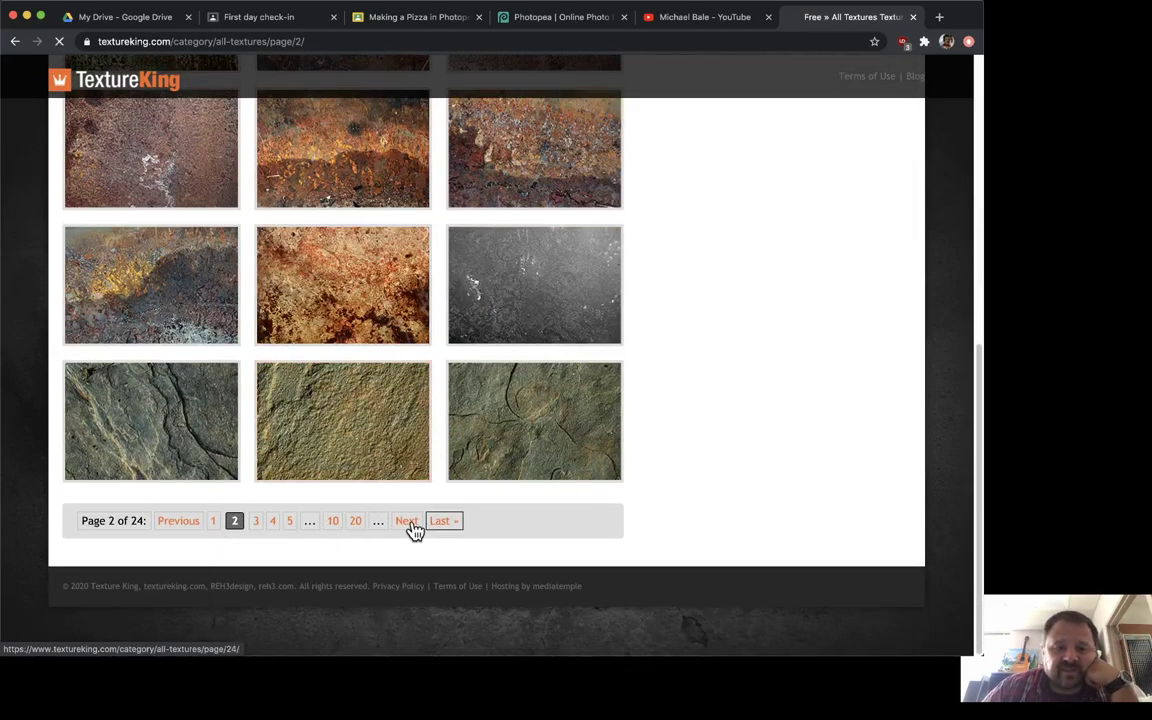
click(440, 521)
scroll(408, 343, down, 1)
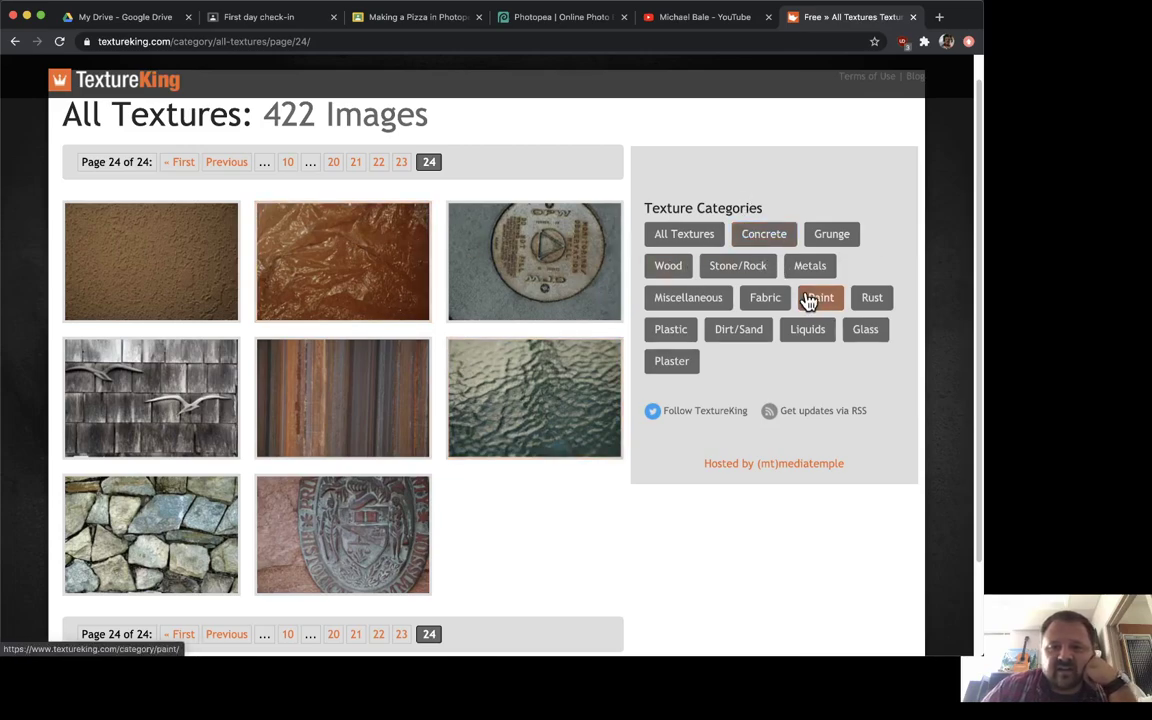
- Look through the first page of TextureKing's Plastic category for a cheese texture
click(671, 333)
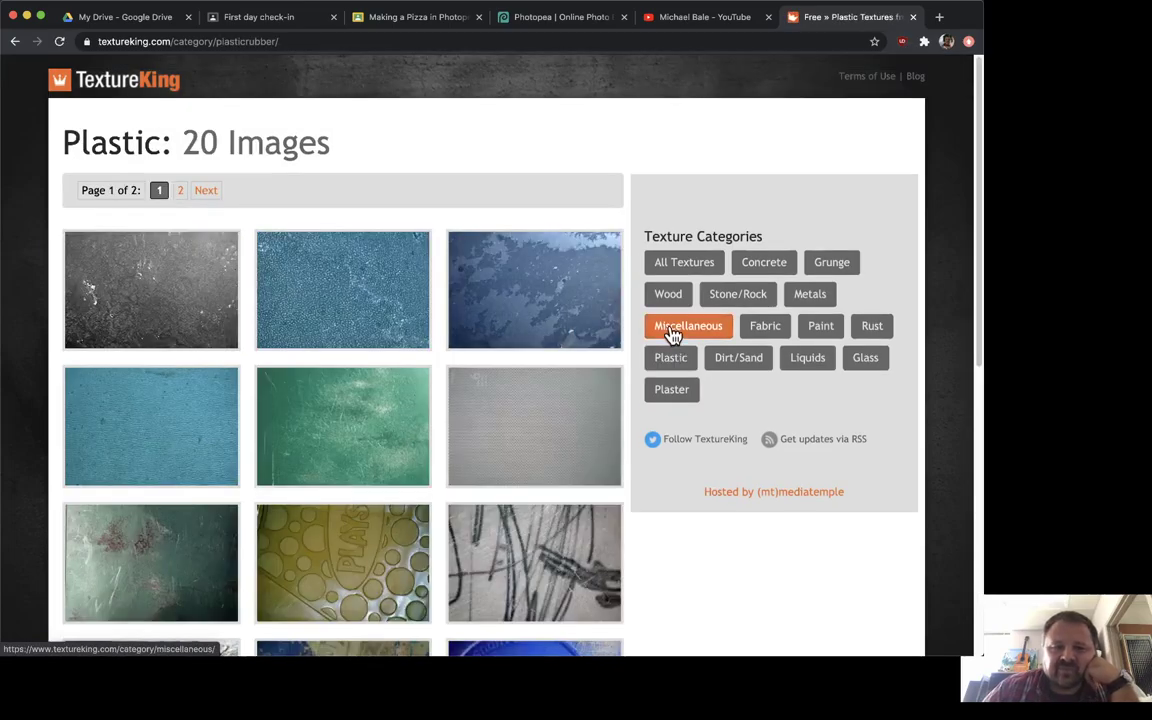
scroll(250, 352, down, 3)
scroll(250, 352, down, 5)
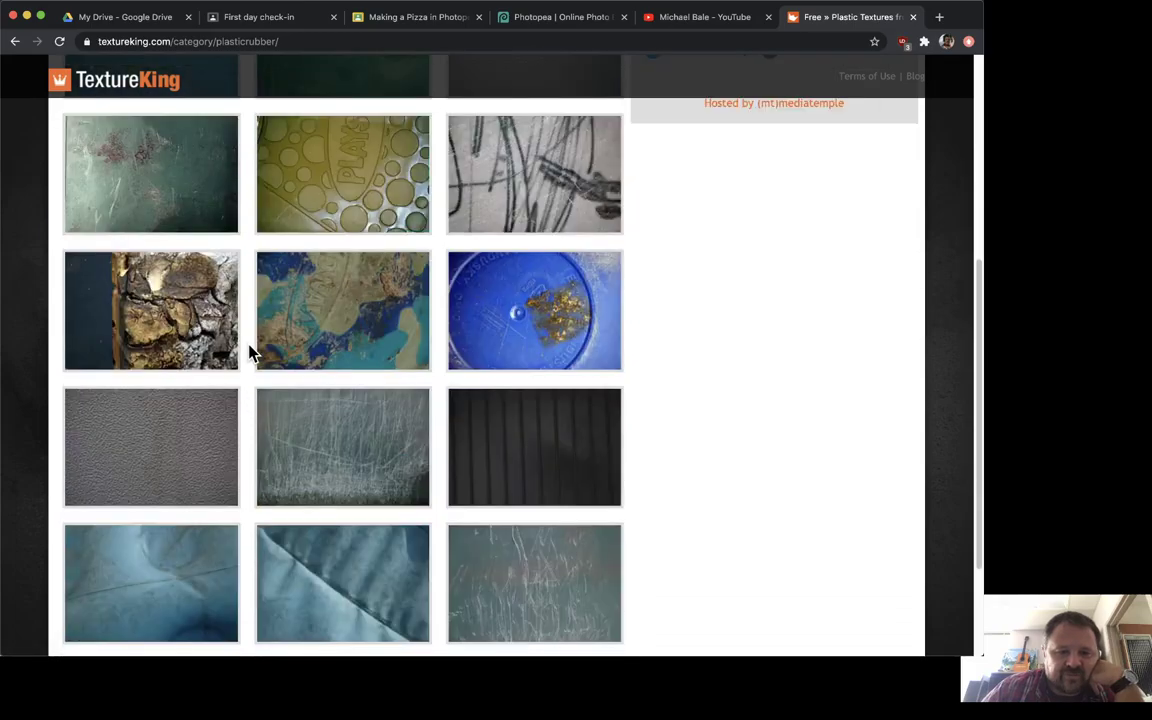
scroll(250, 350, down, 2)
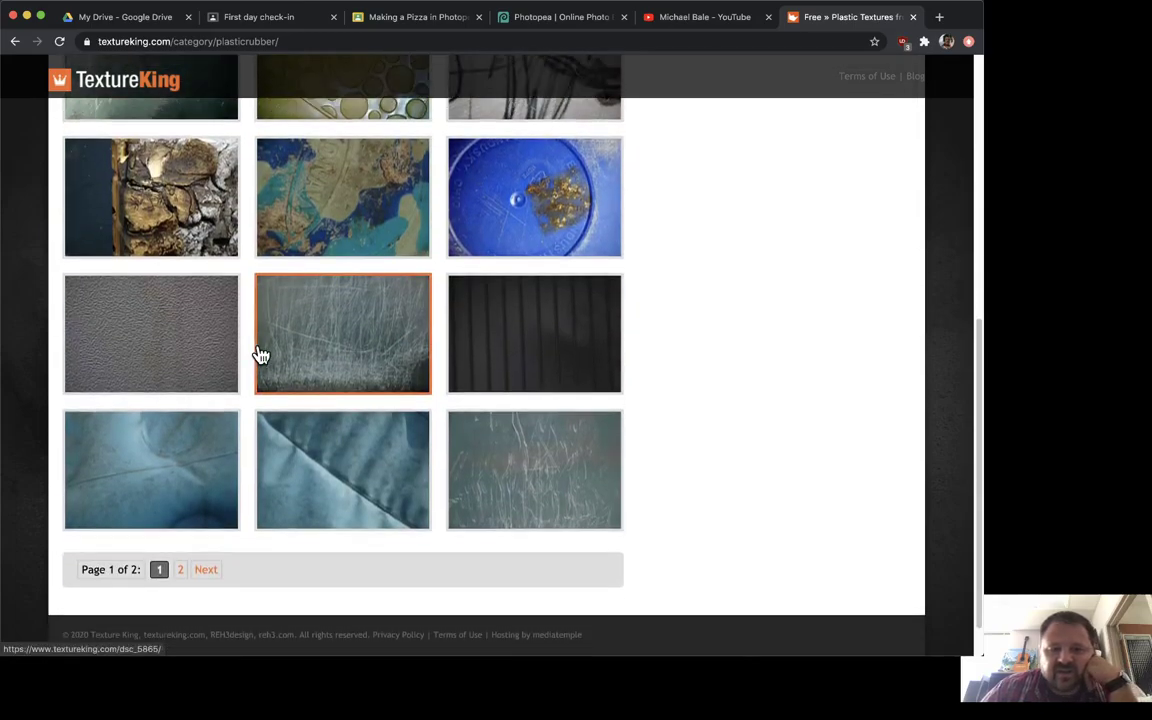
- Open the grey leather-grain texture DSC_5866 from TextureKing's Plastic gallery and copy its image
scroll(258, 352, down, 2)
scroll(272, 343, up, 10)
scroll(275, 342, down, 10)
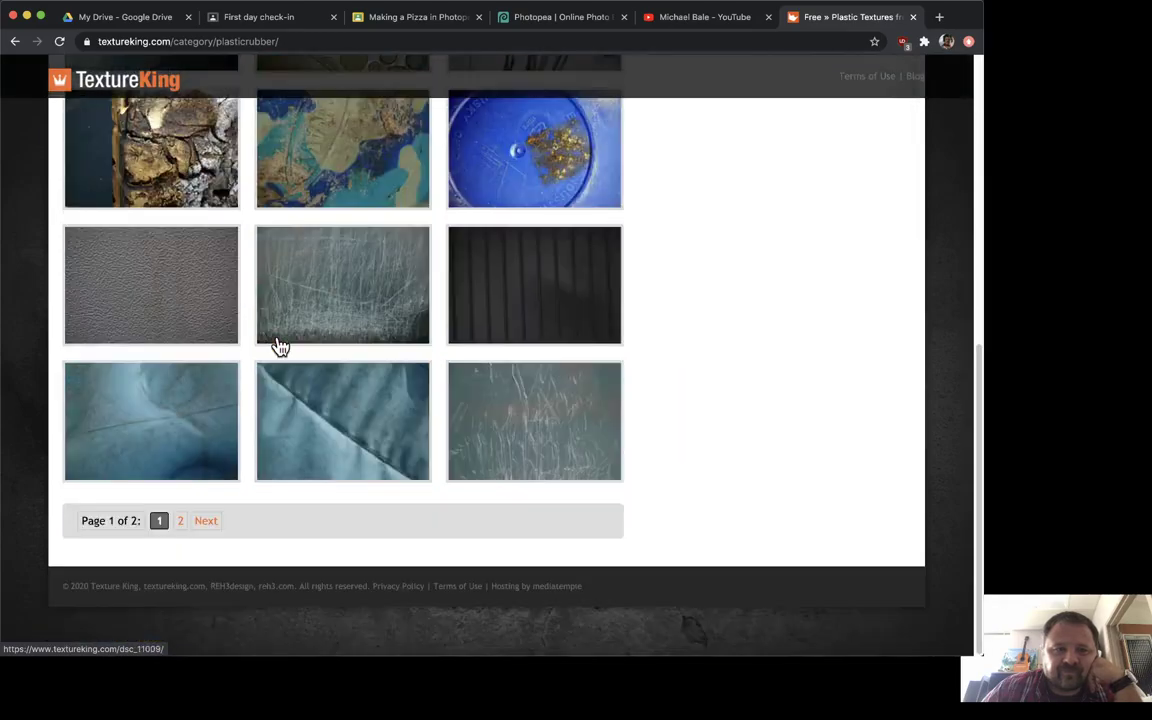
click(180, 297)
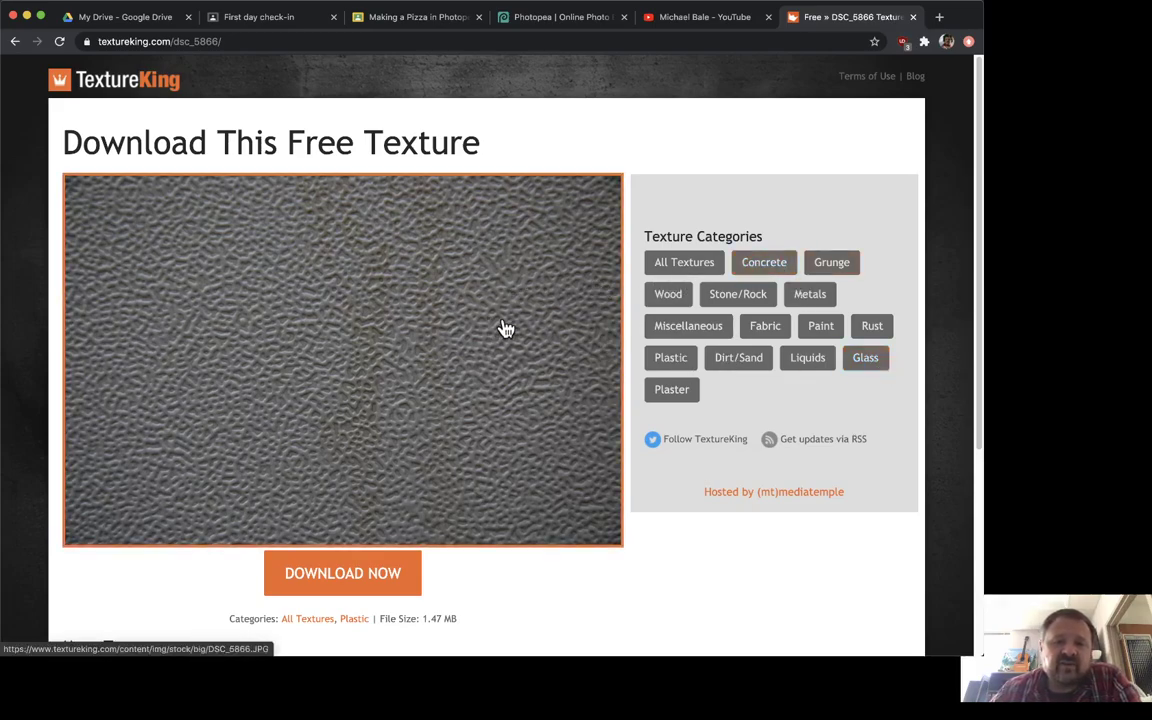
right_click(382, 262)
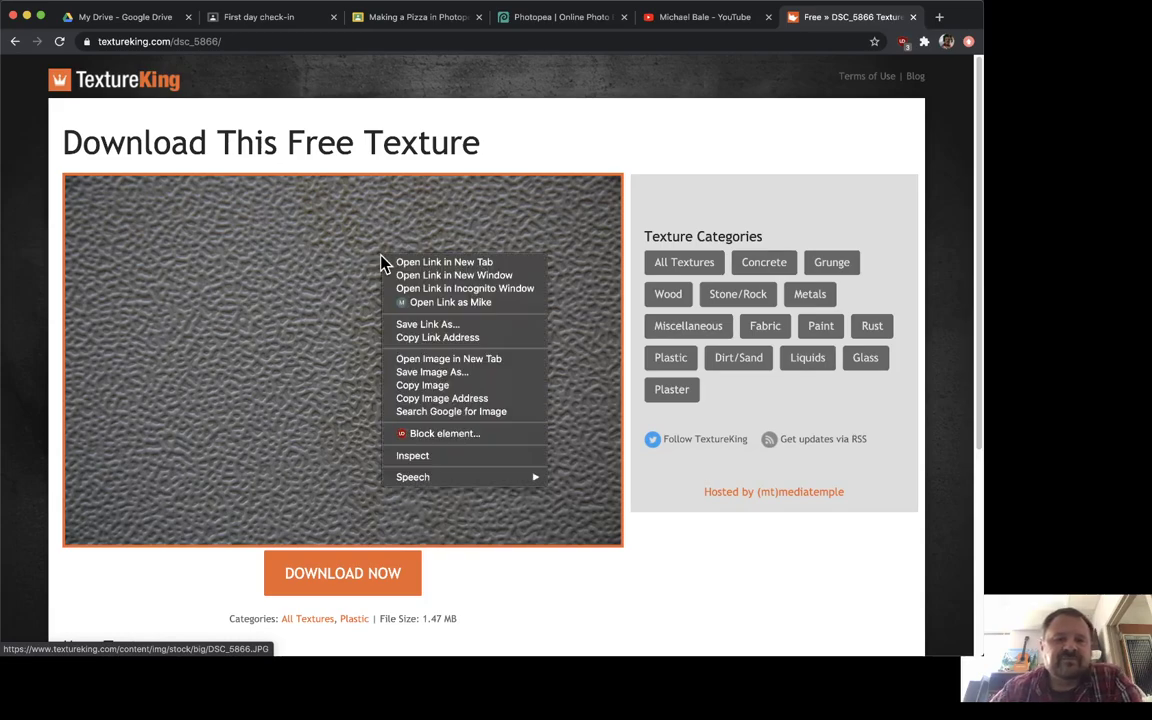
click(450, 386)
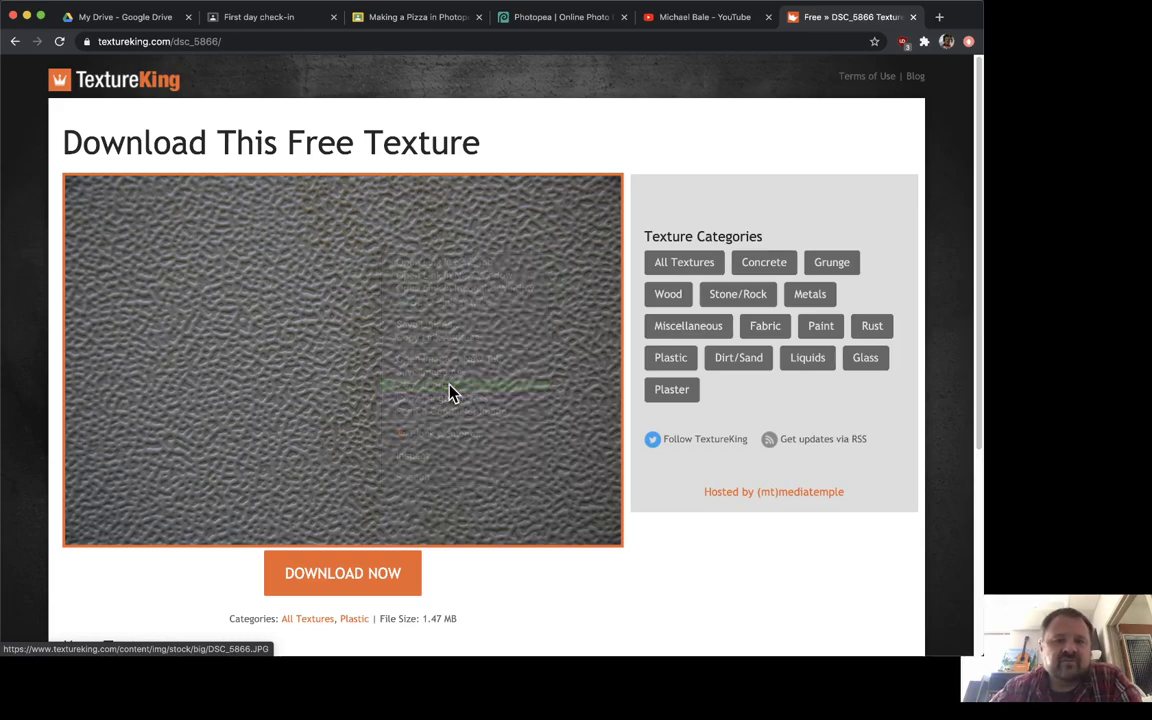
- Switch to Photopea, confirm the cheese layer by hiding and showing it, and paste the copied texture directly above it
click(535, 24)
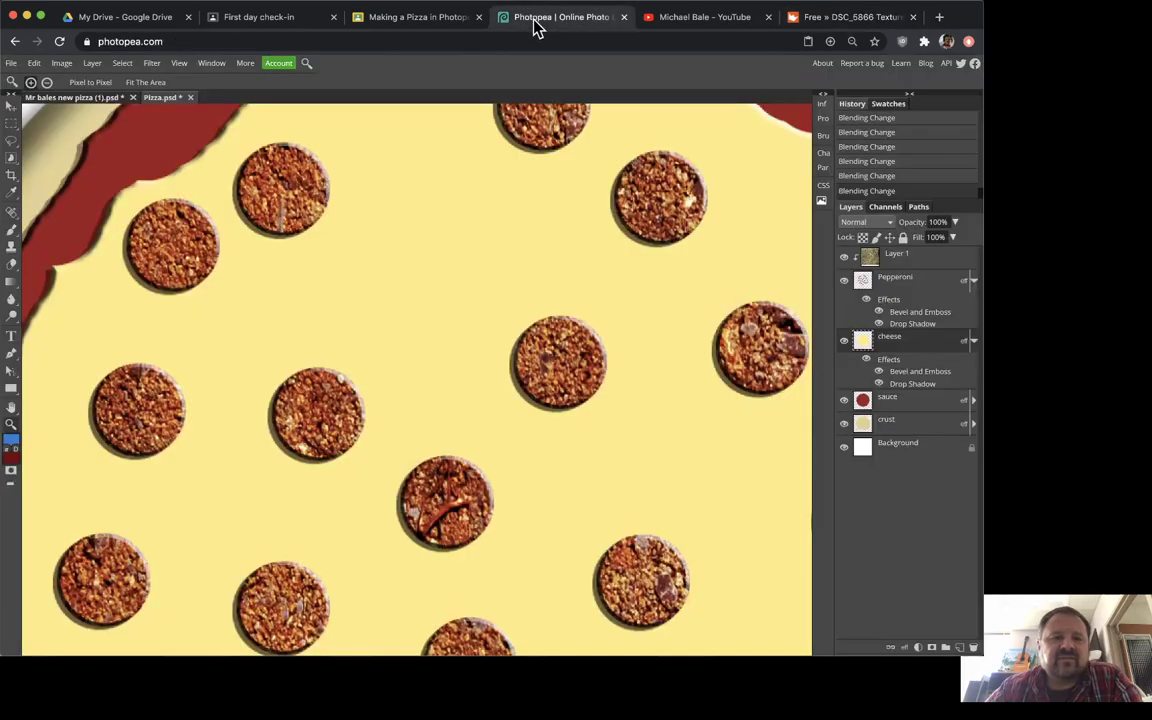
click(844, 341)
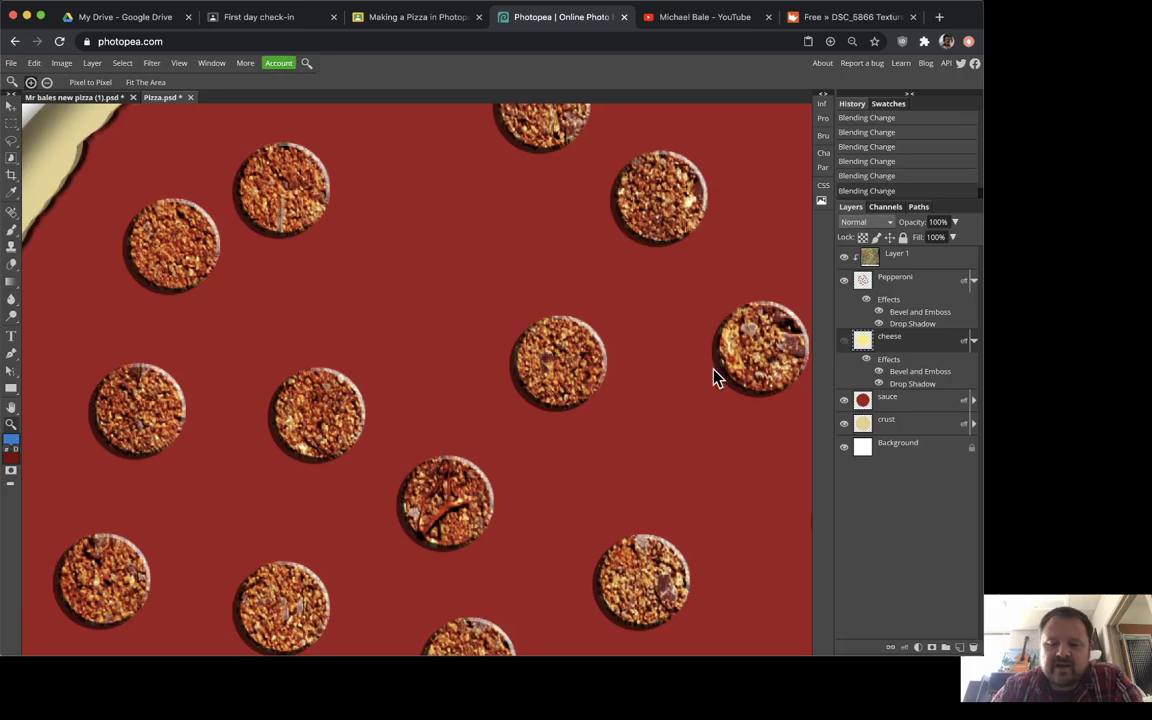
key(super+0)
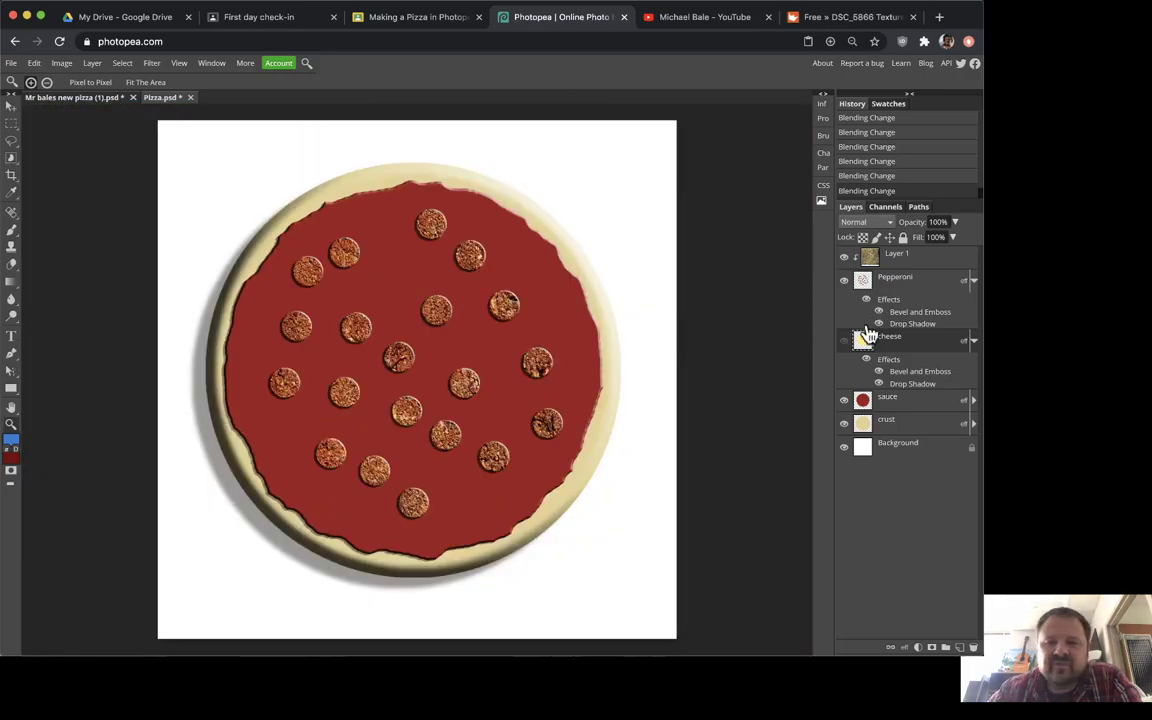
click(844, 341)
click(844, 341)
click(844, 341)
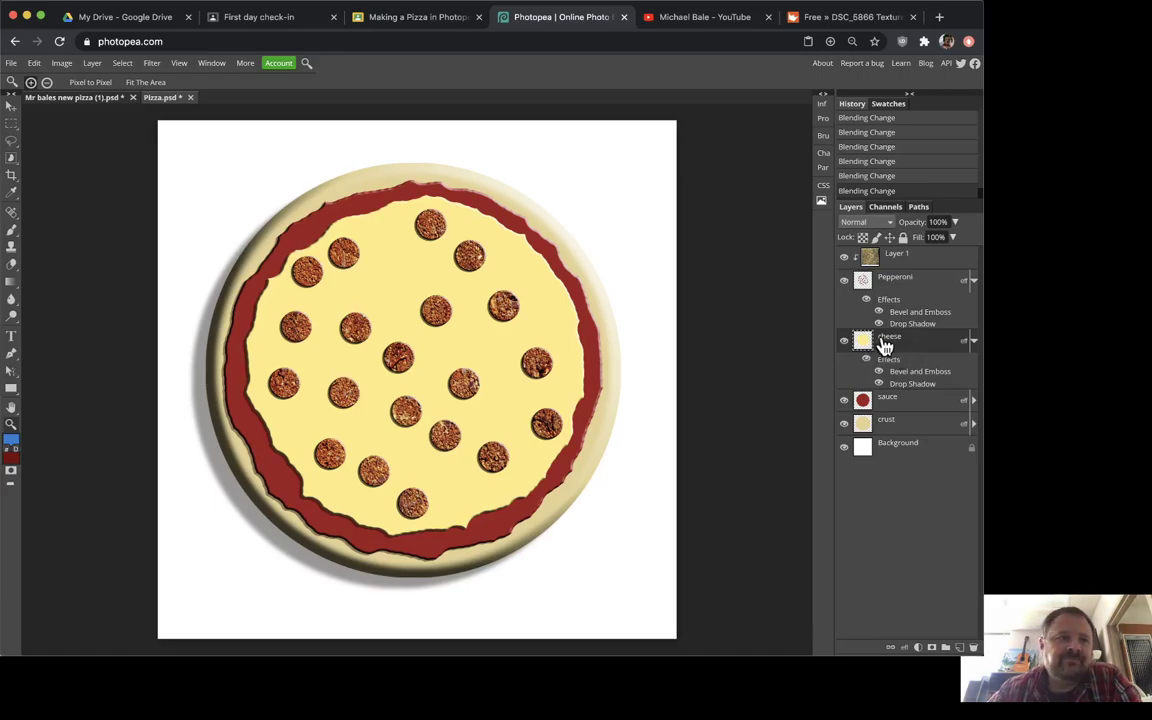
click(34, 63)
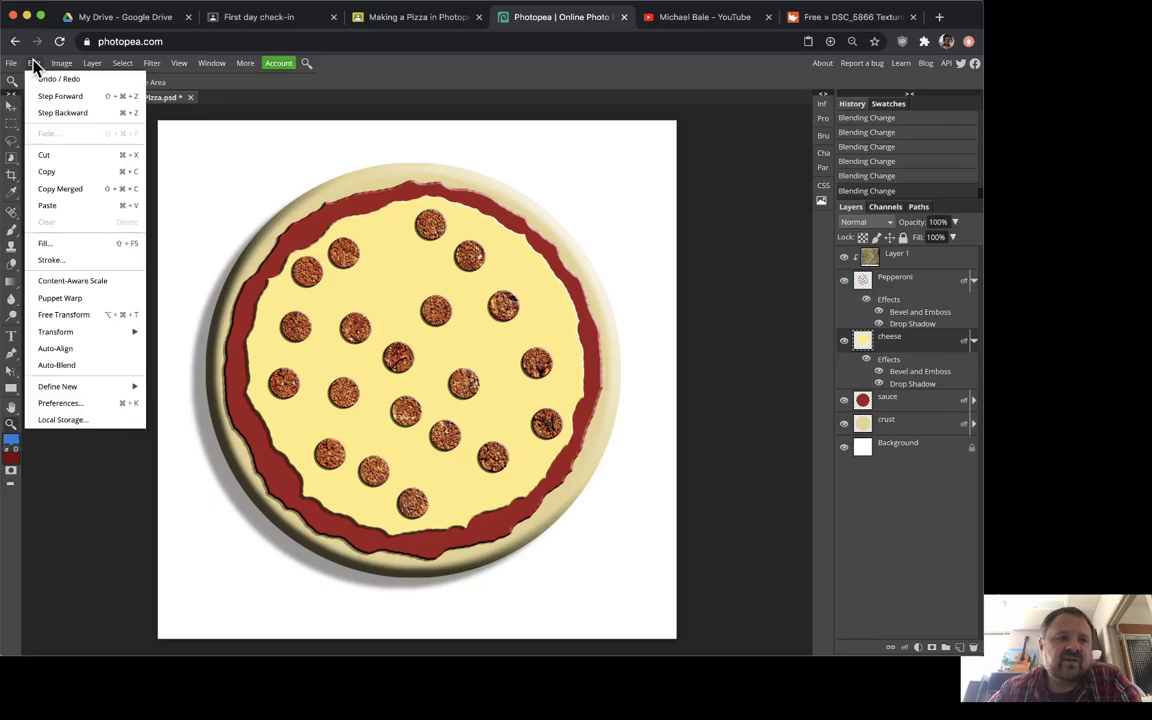
click(68, 206)
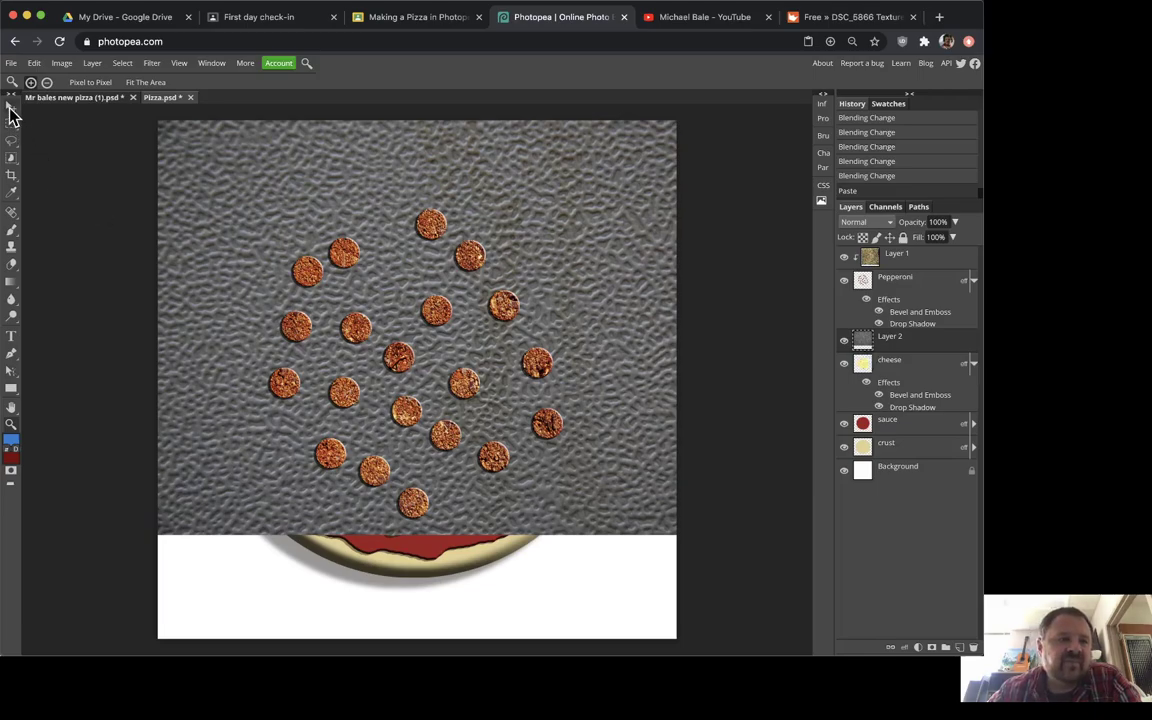
- Move and resize the pasted texture to about 66% width and 100% height so it covers the whole cheese area
click(11, 108)
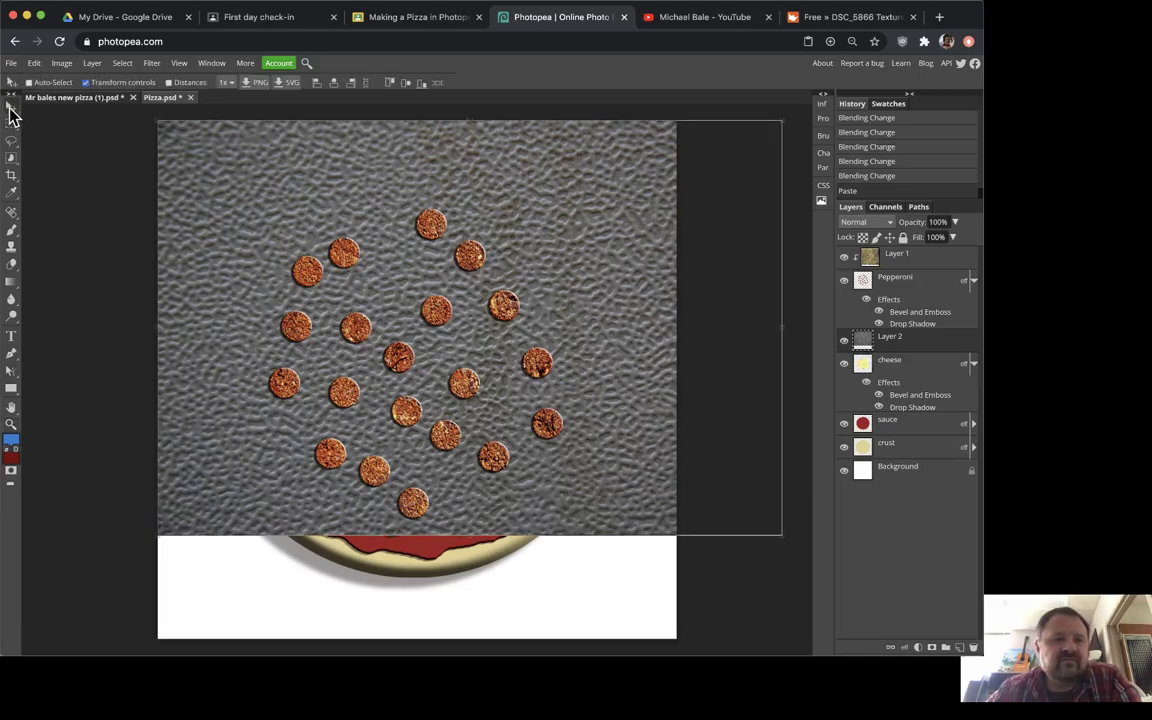
drag(597, 192, 584, 249)
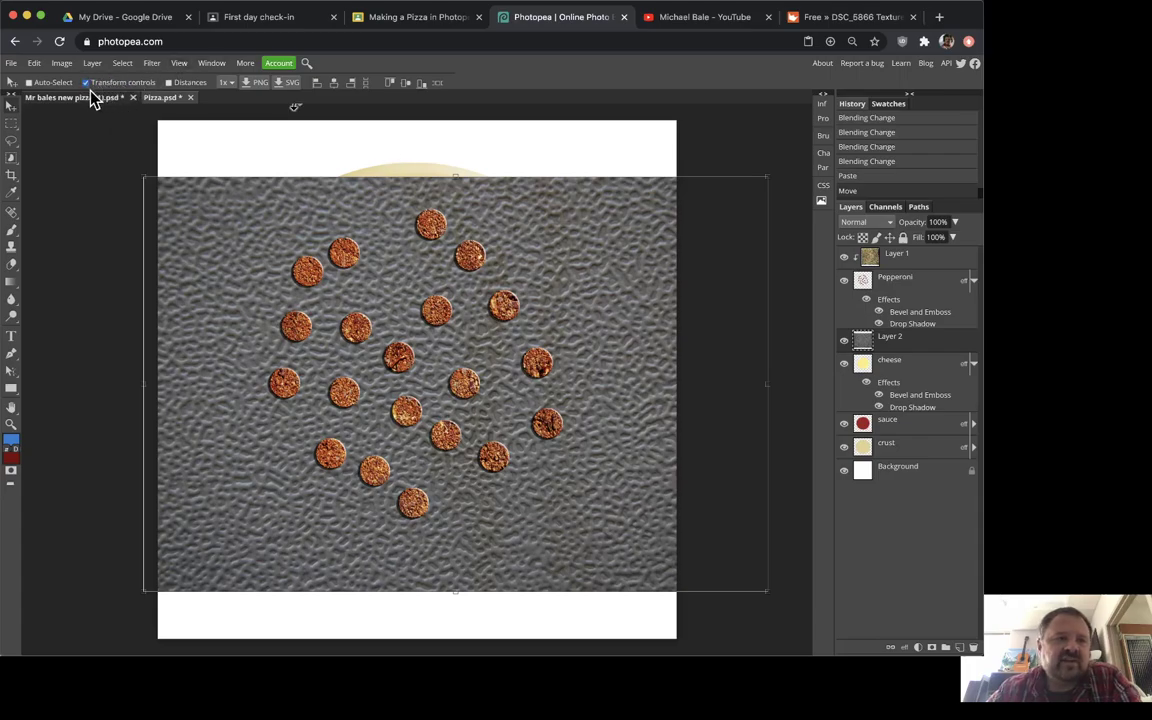
click(142, 385)
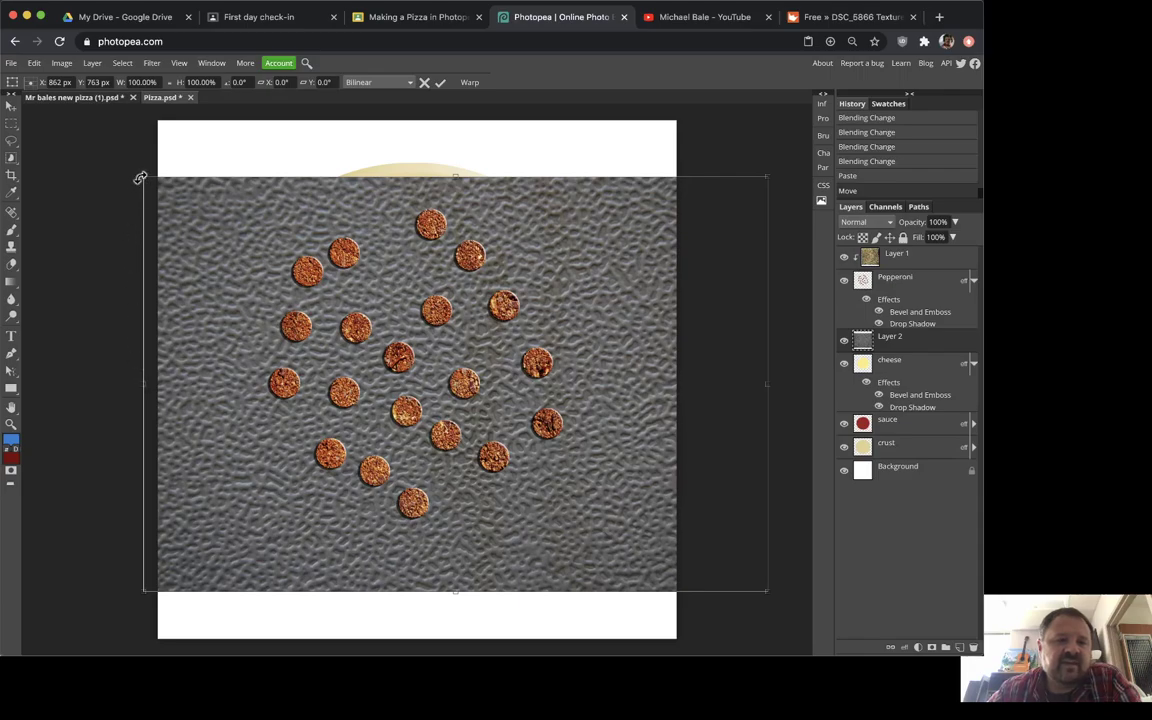
drag(145, 176, 207, 172)
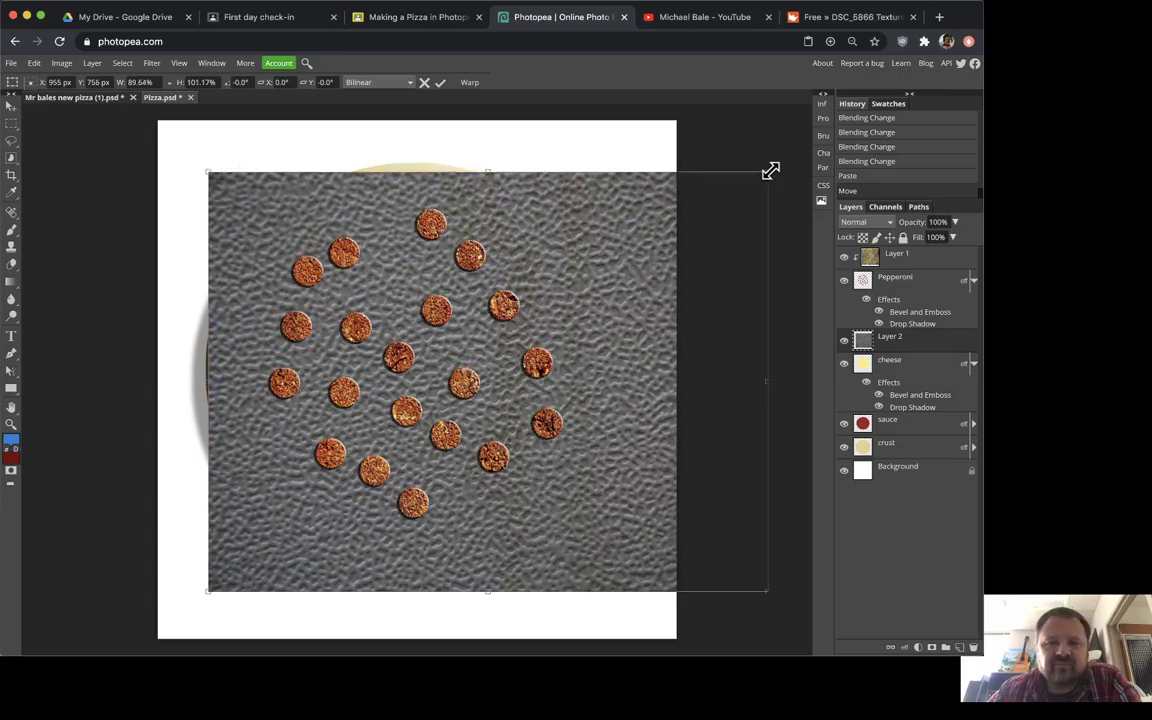
drag(766, 172, 612, 185)
drag(560, 272, 558, 257)
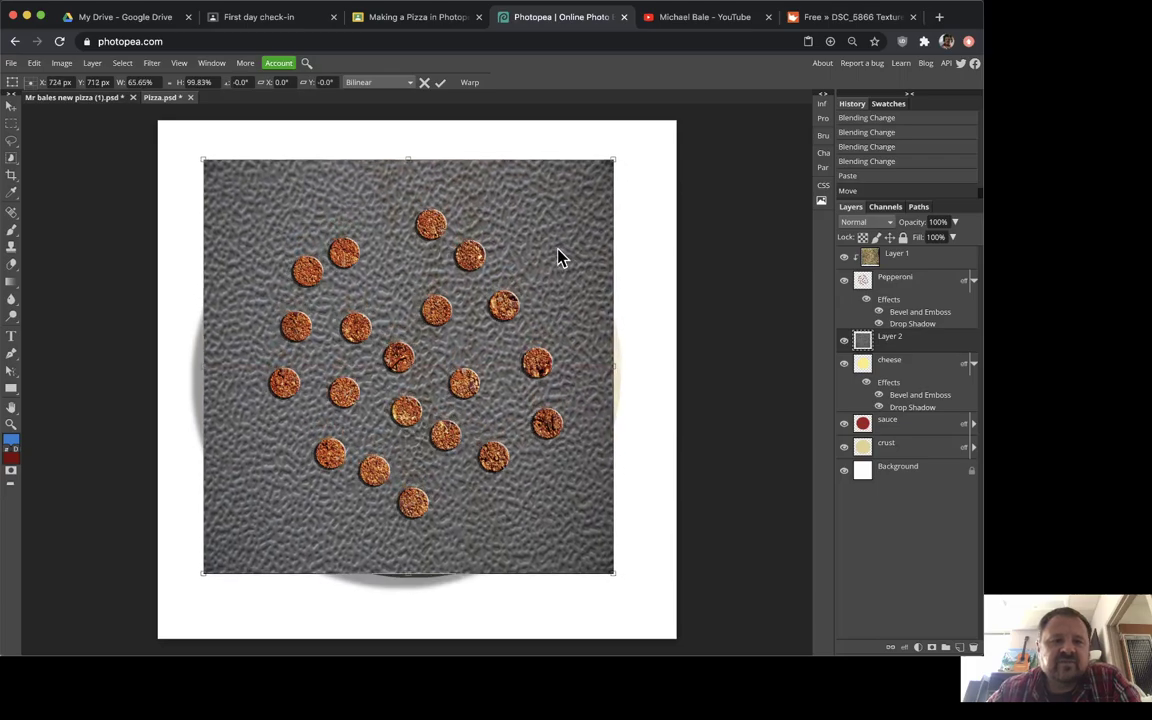
key(Return)
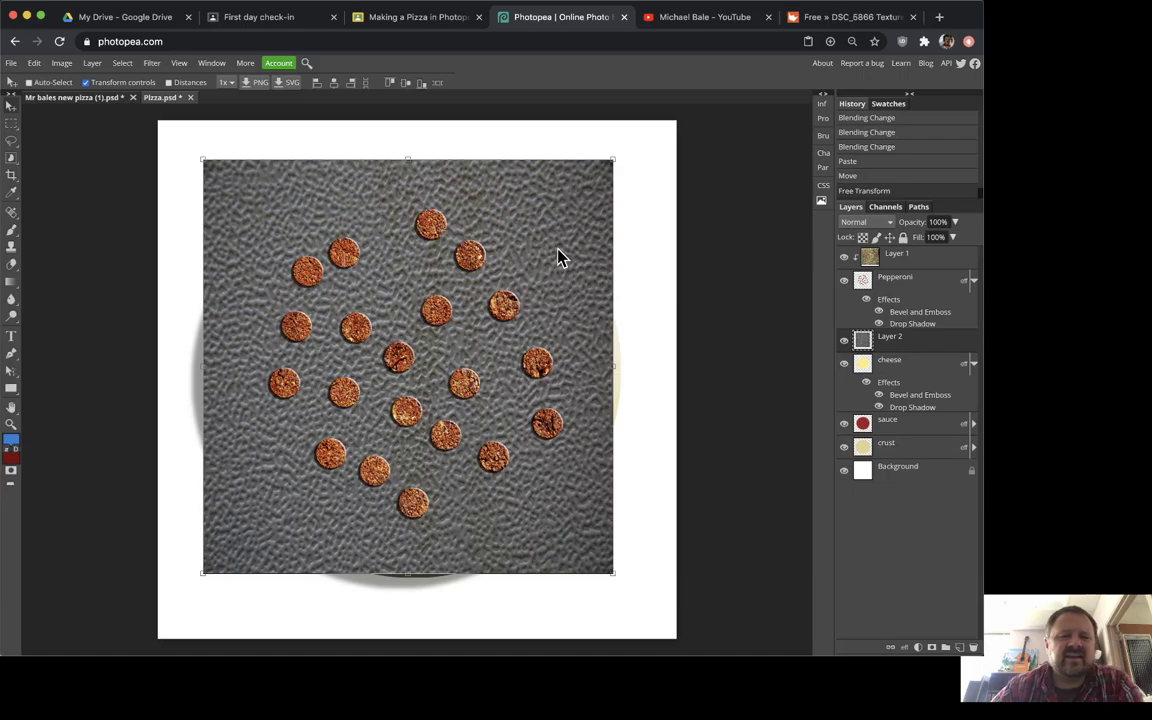
- Apply a clipping mask to the leather-grain texture layer so it is confined to the cheese layer
right_click(917, 343)
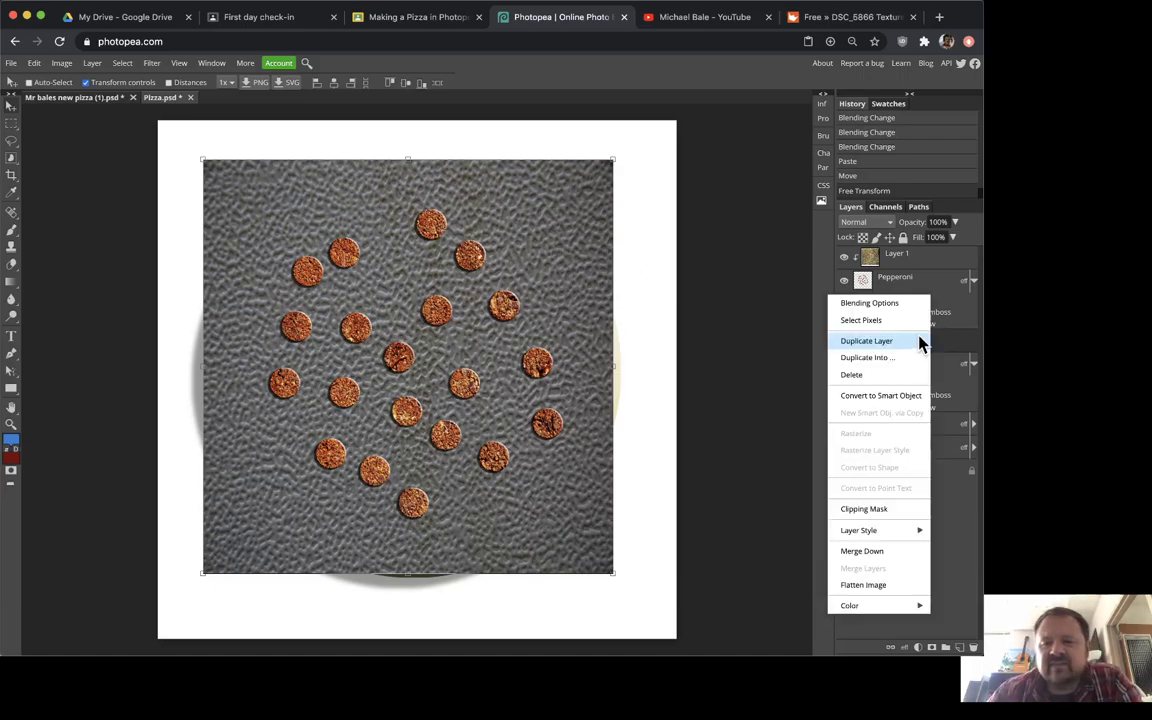
right_click(962, 340)
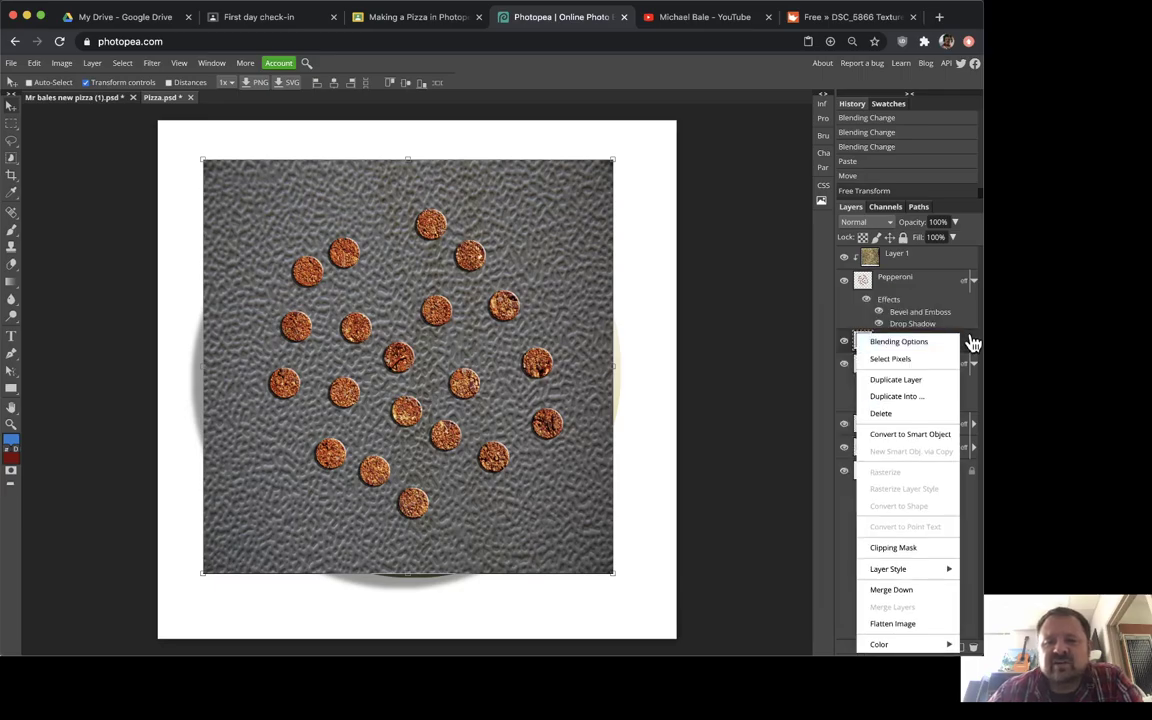
click(972, 339)
right_click(945, 352)
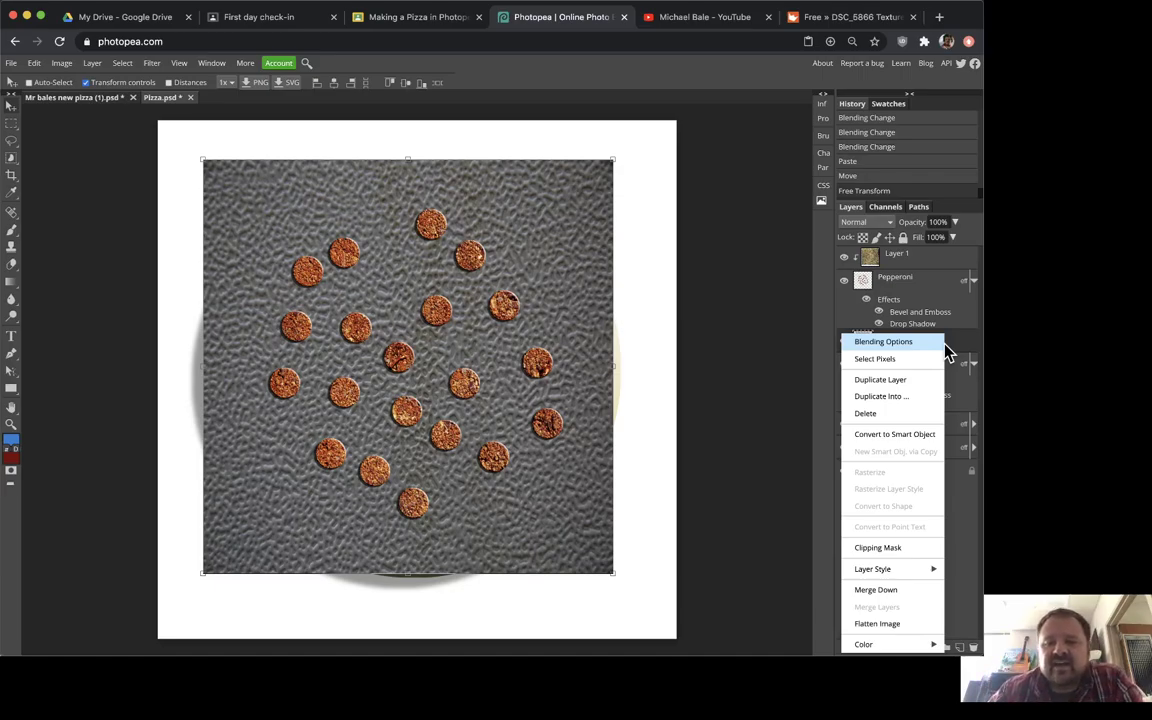
right_click(955, 346)
click(724, 372)
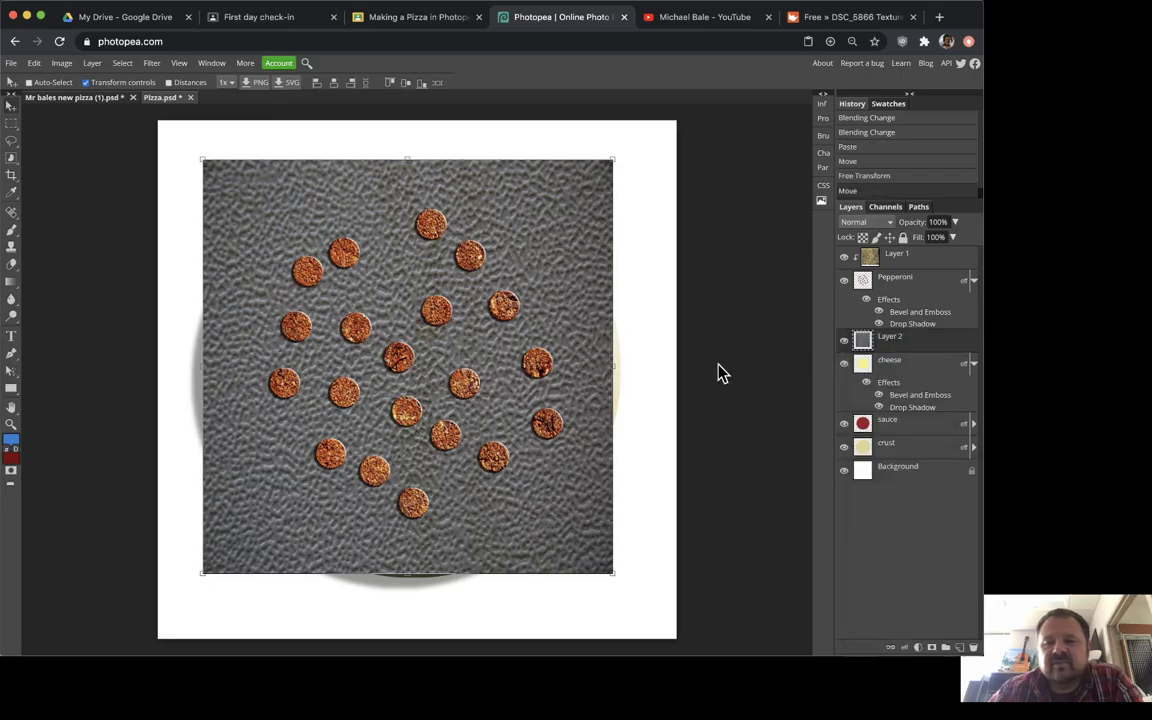
click(845, 341)
click(845, 341)
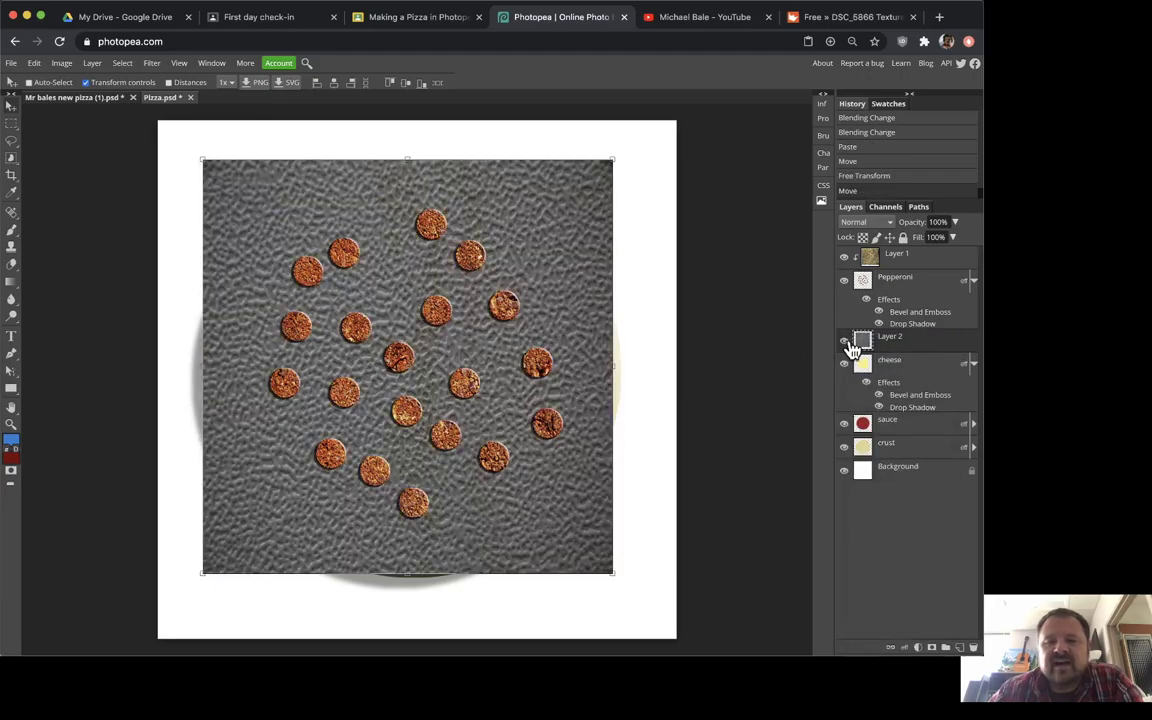
right_click(928, 347)
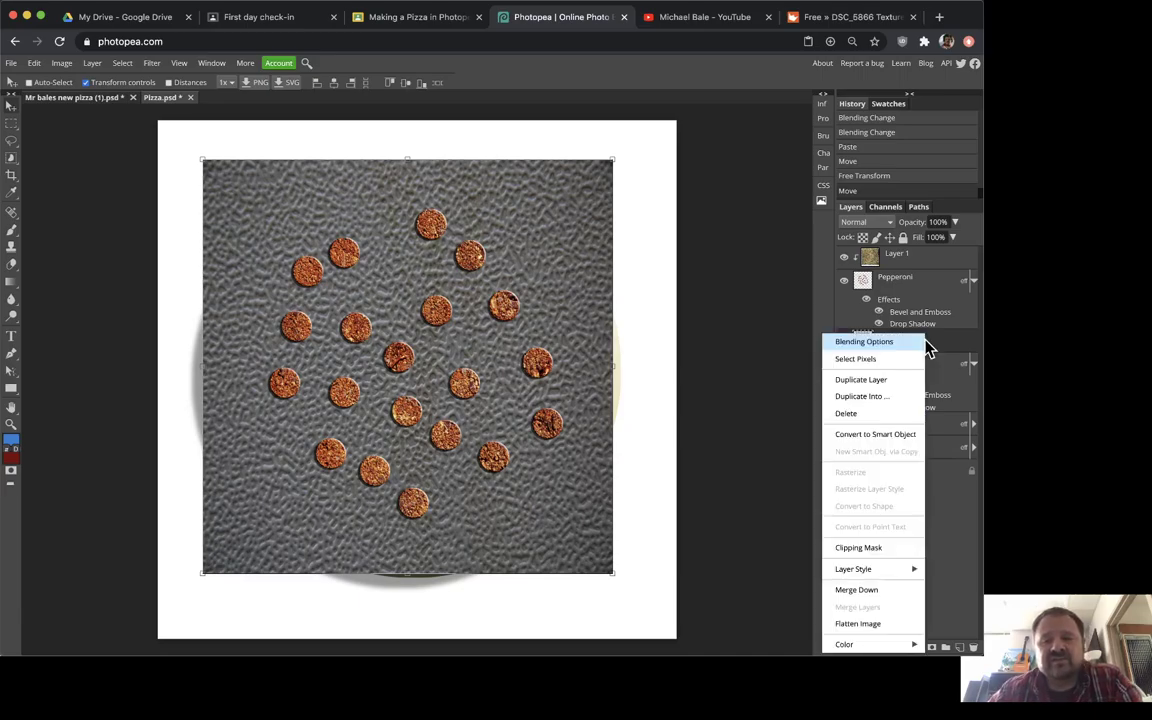
click(855, 548)
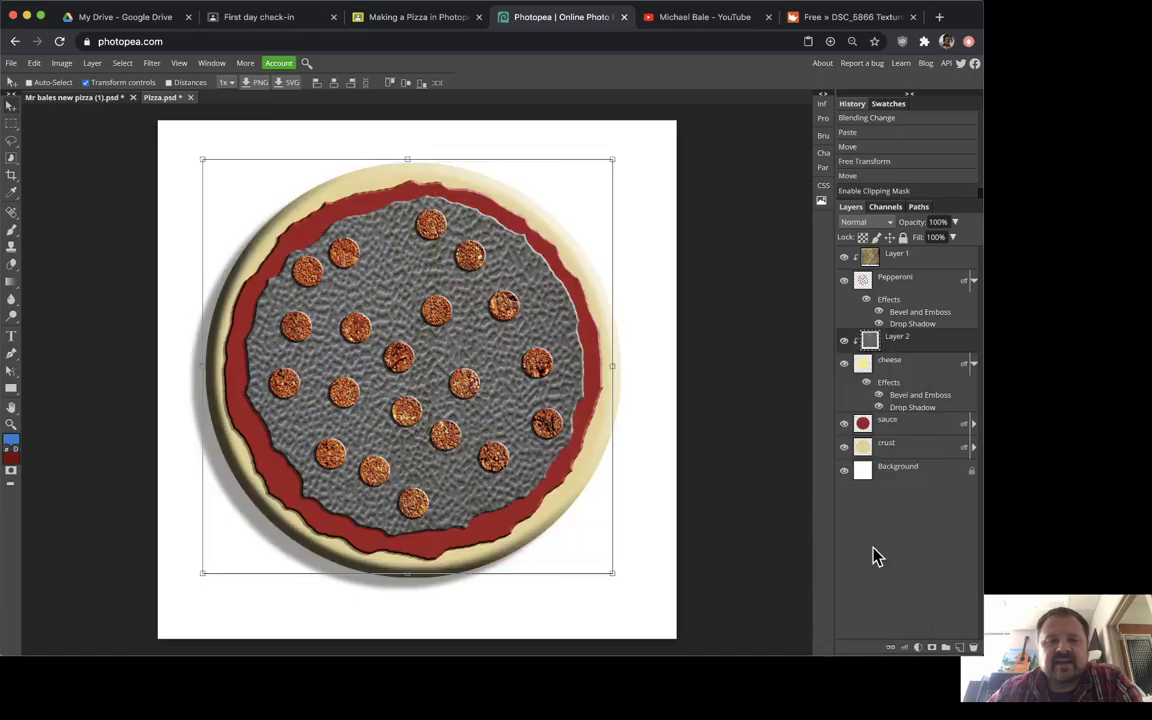
- Compare the cheese with its clipped texture shown and hidden, and try the Overlay blend mode on the texture layer
click(843, 341)
click(843, 341)
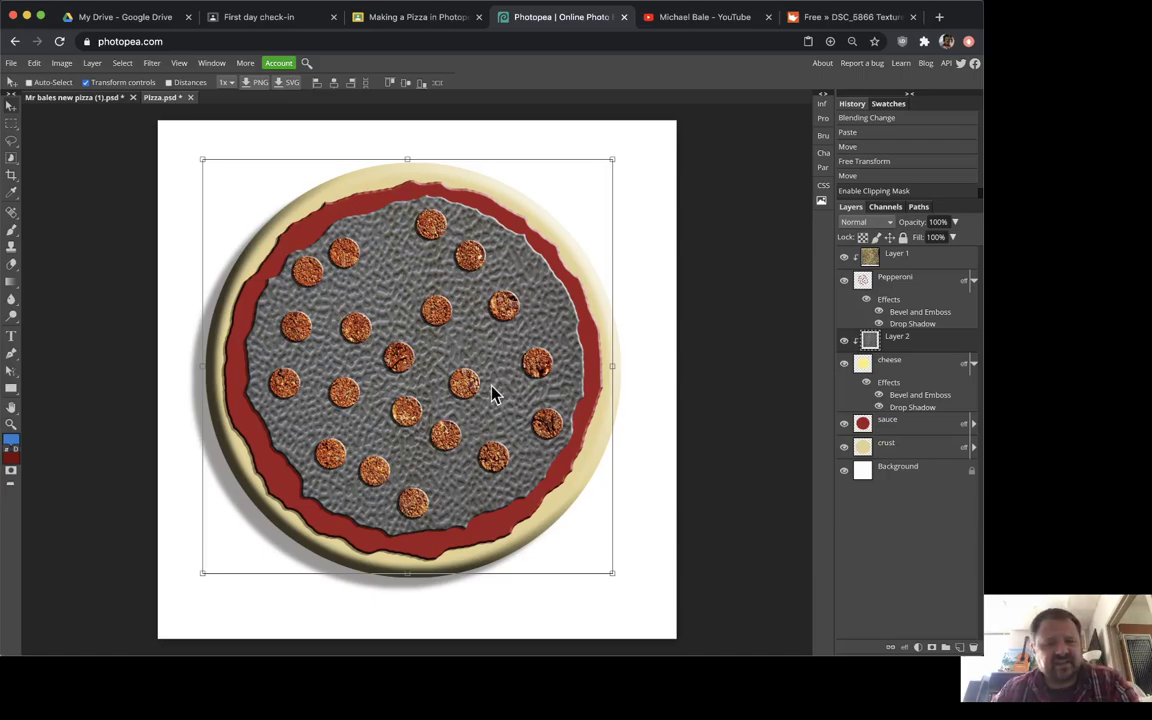
click(844, 342)
click(844, 342)
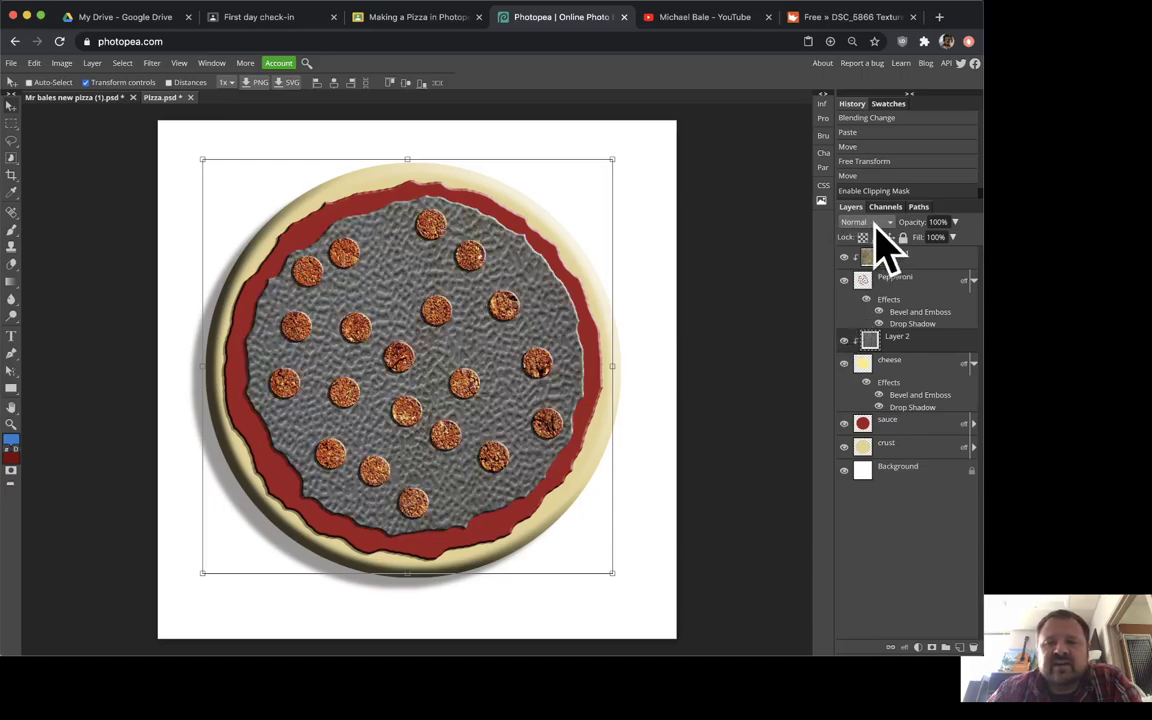
click(876, 222)
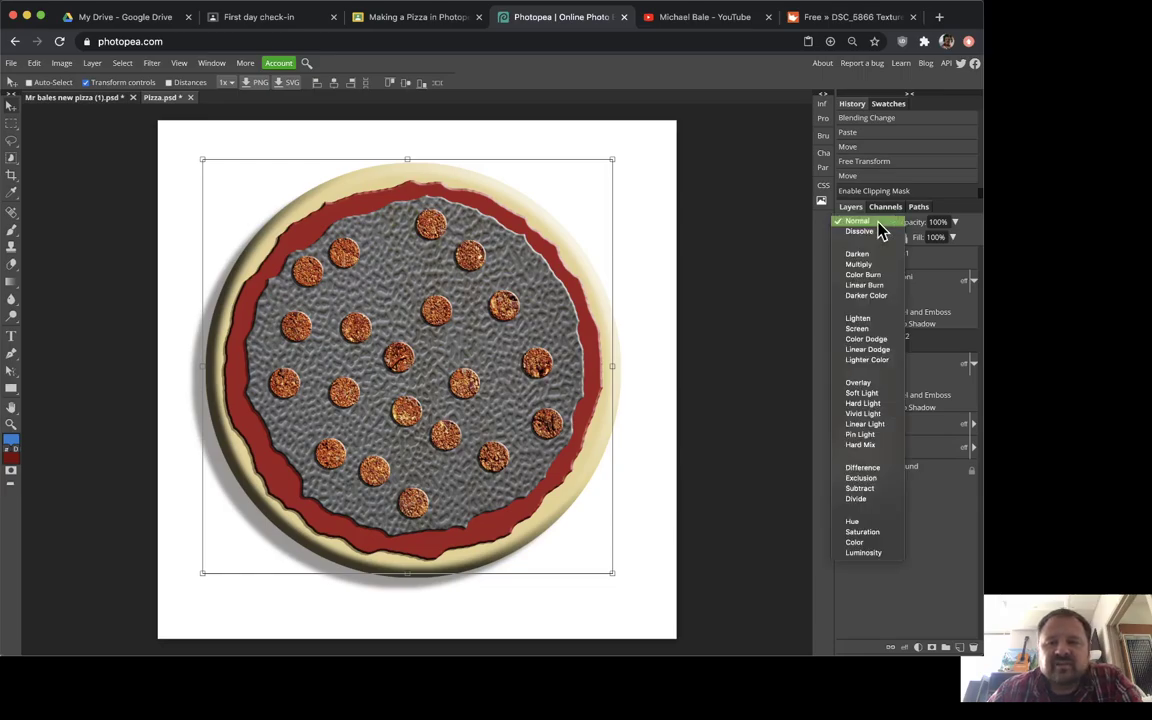
click(874, 386)
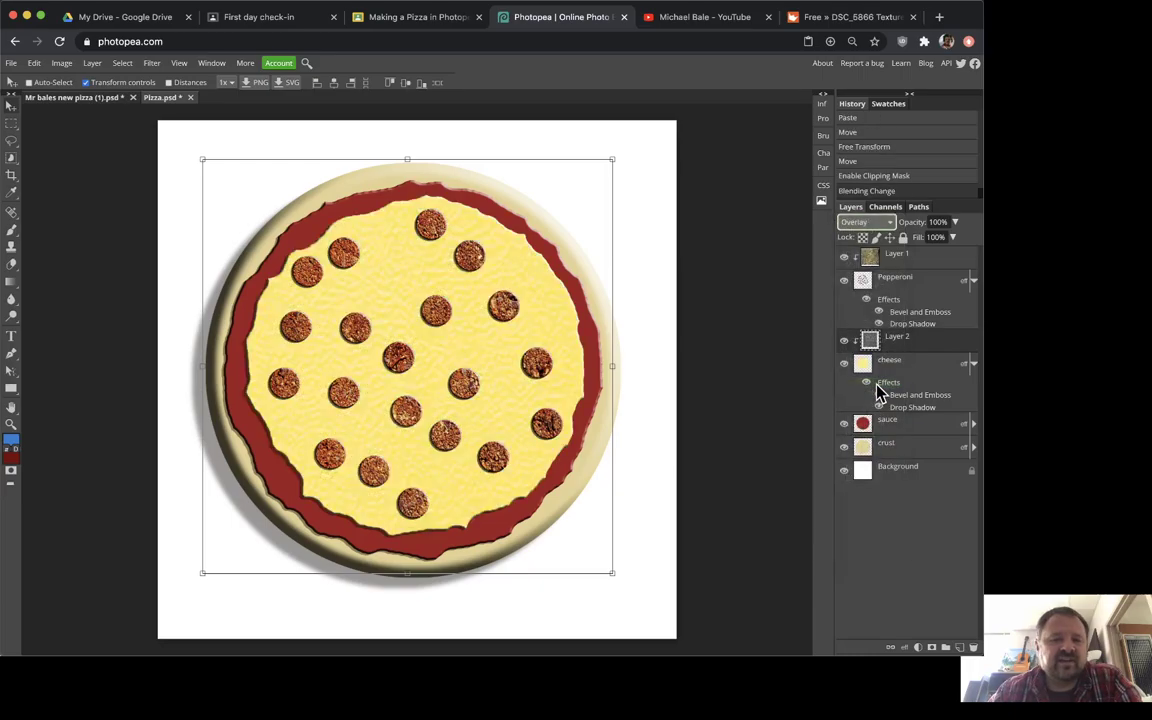
- Zoom in on the pizza and try the Soft Light, Hard Light and Vivid Light blend modes on the cheese texture
click(11, 423)
click(397, 269)
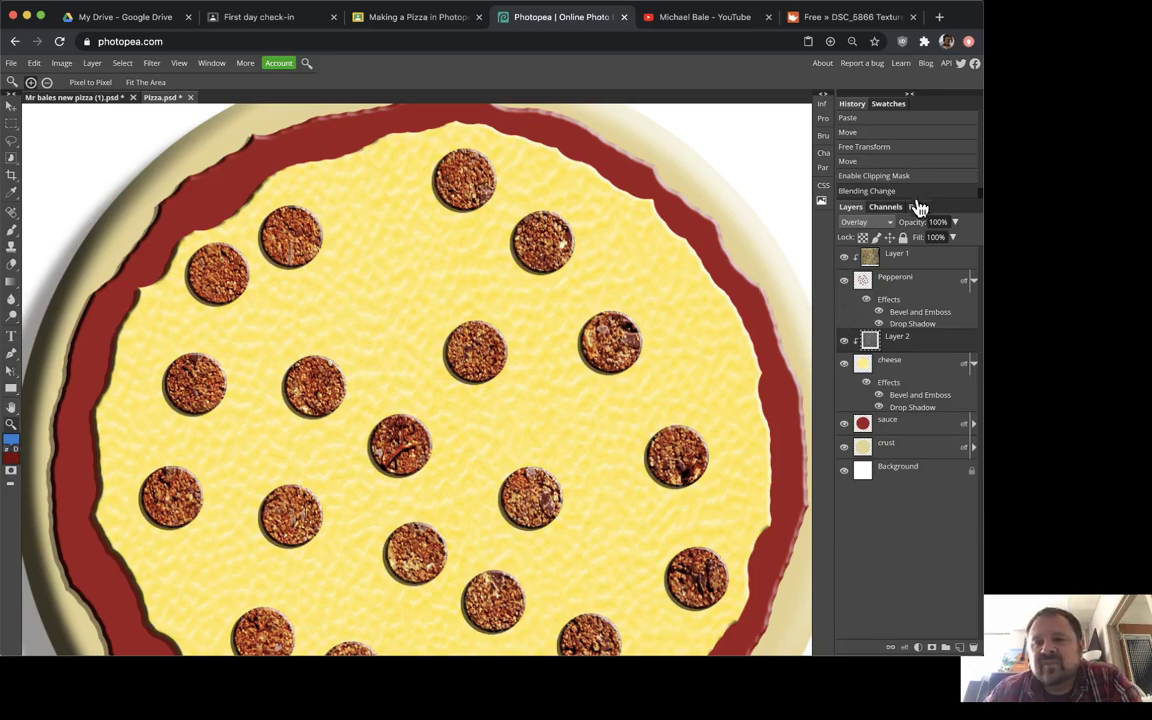
click(865, 222)
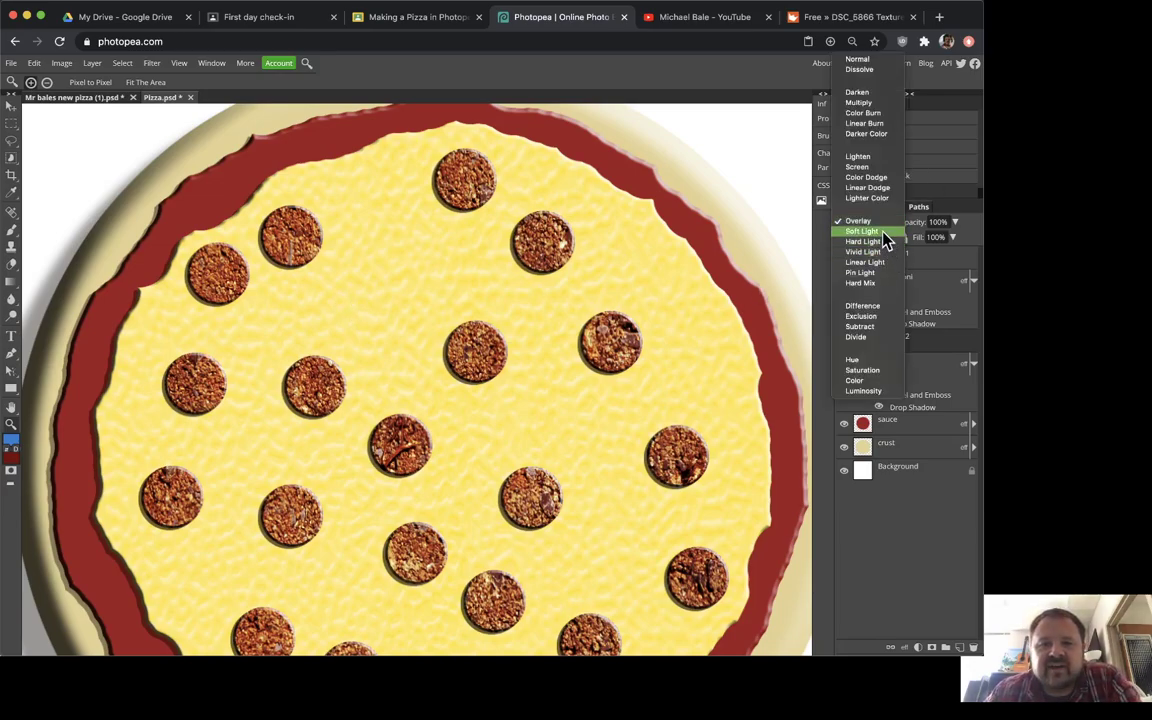
click(862, 231)
click(880, 226)
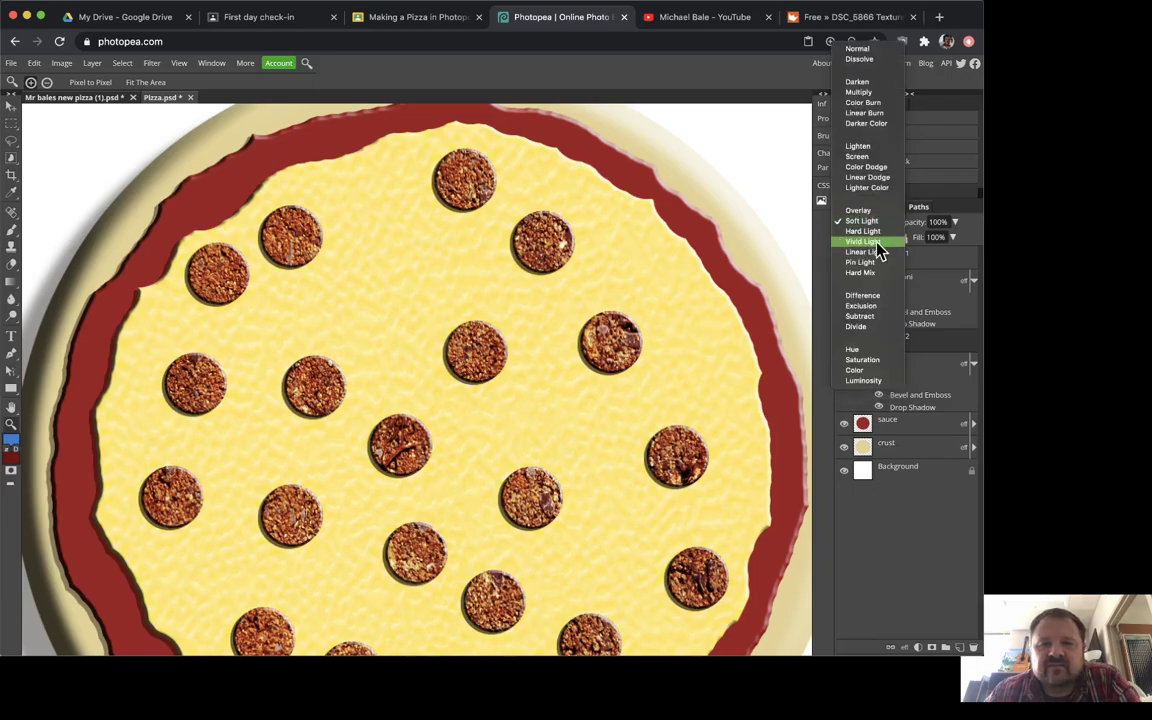
click(872, 232)
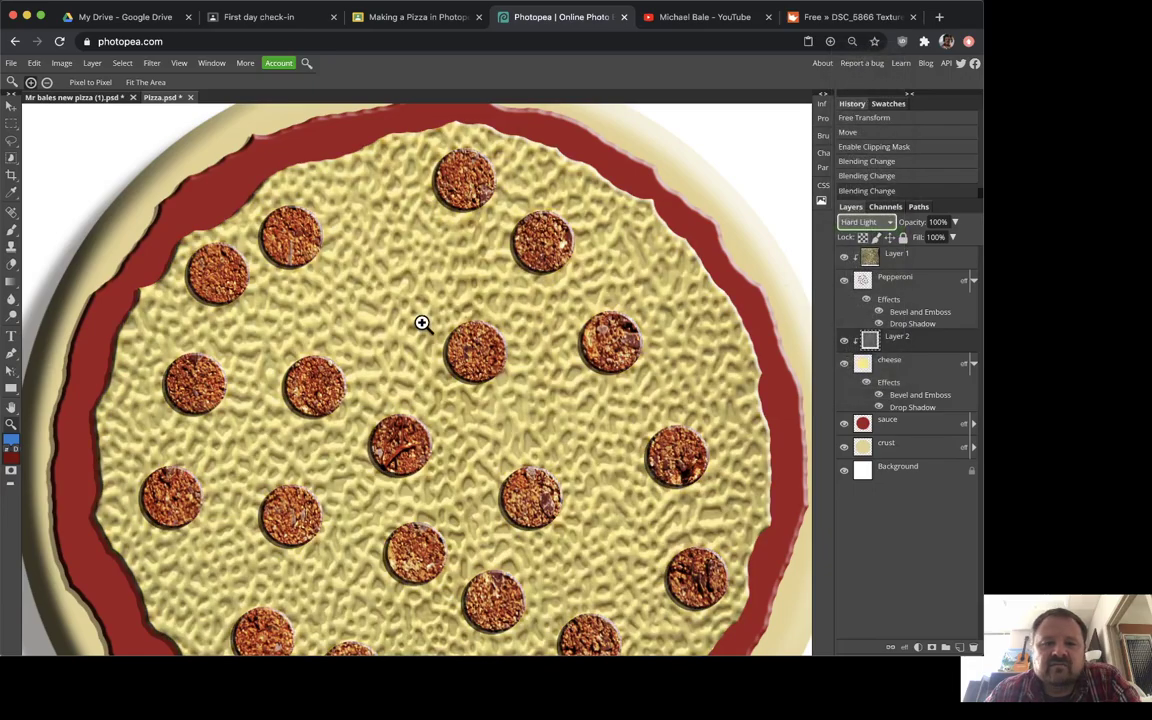
click(856, 223)
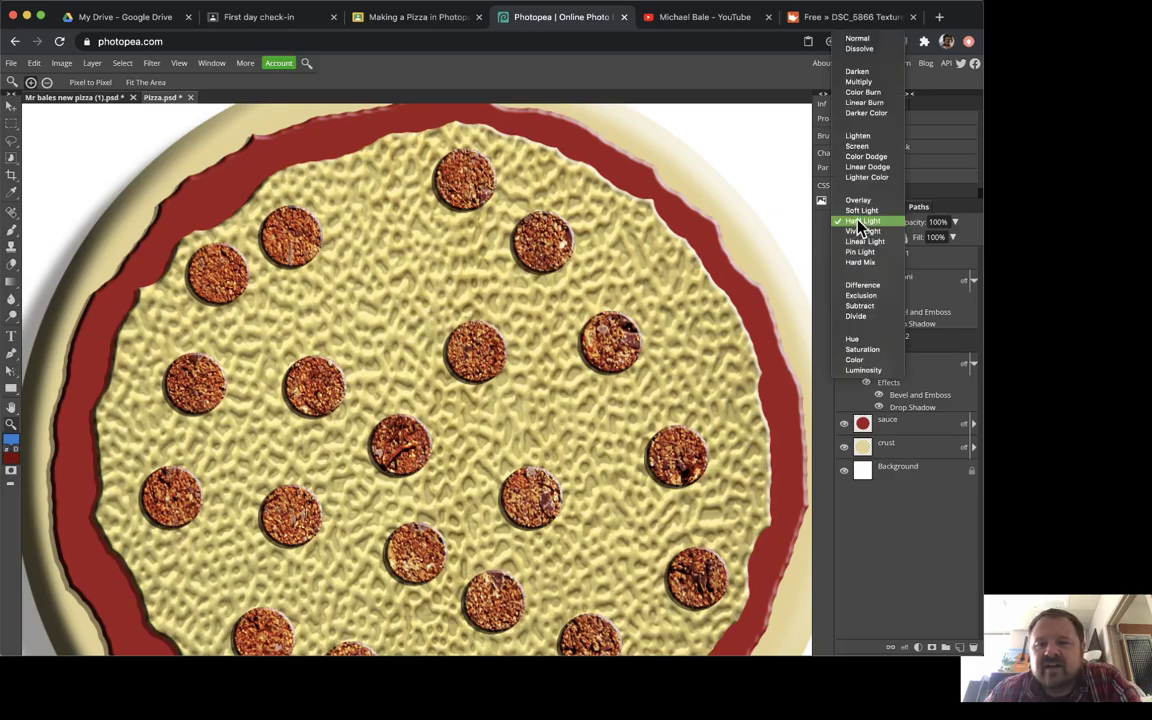
click(872, 232)
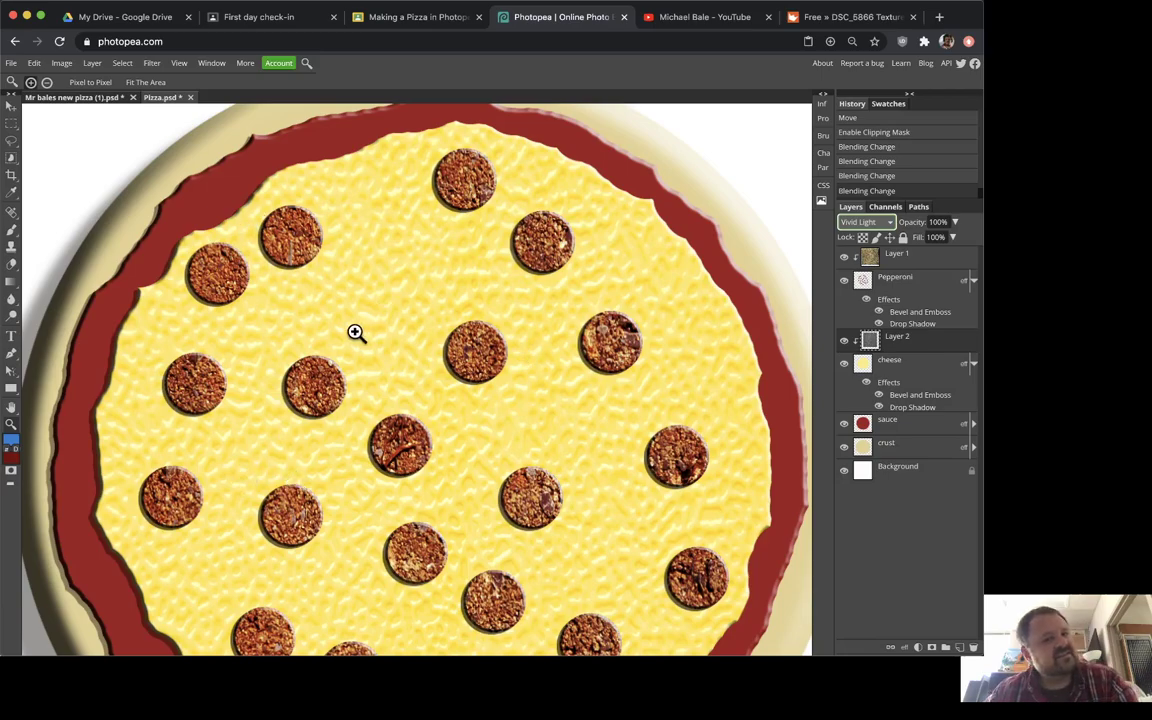
- Try the Linear Light, Pin Light and Hard Mix blend modes on the cheese texture layer
scroll(432, 378, down, 3)
scroll(433, 376, up, 2)
click(866, 222)
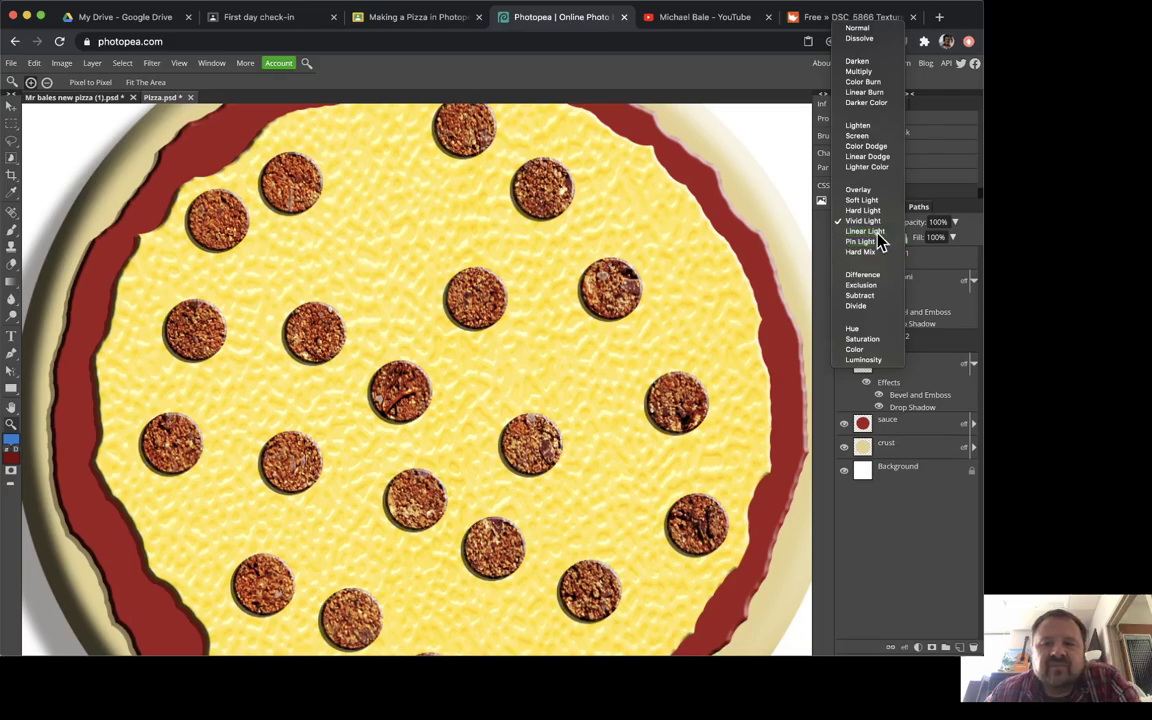
click(885, 233)
click(866, 222)
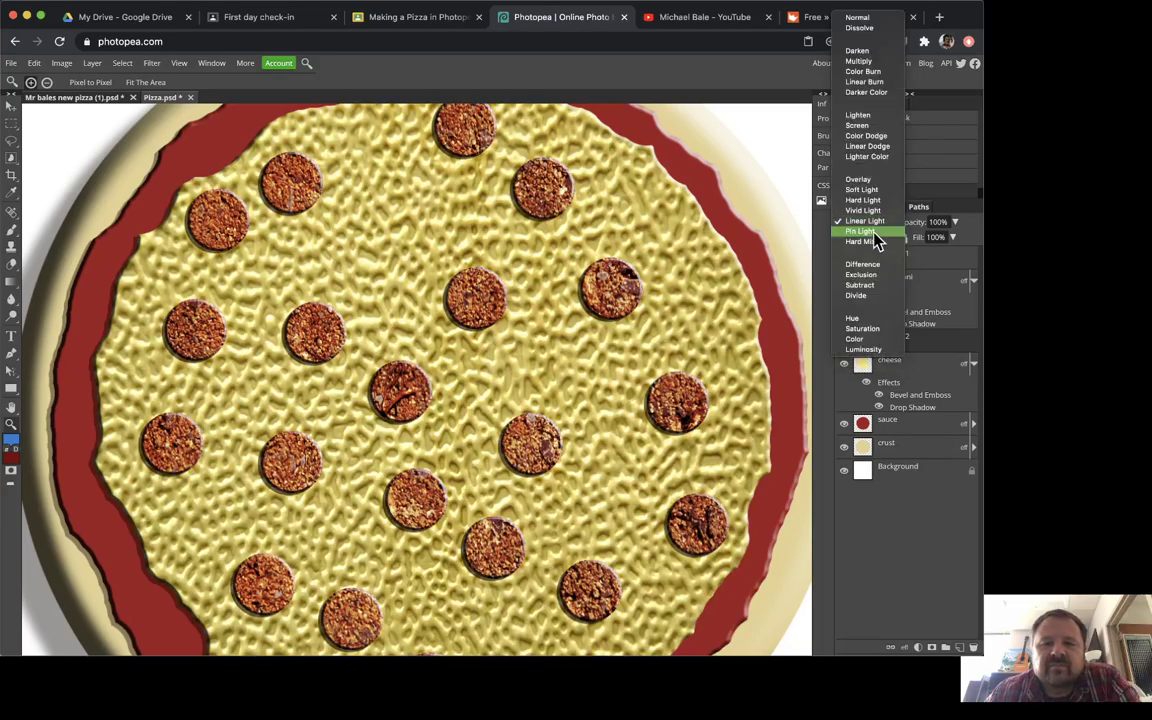
click(873, 236)
click(866, 222)
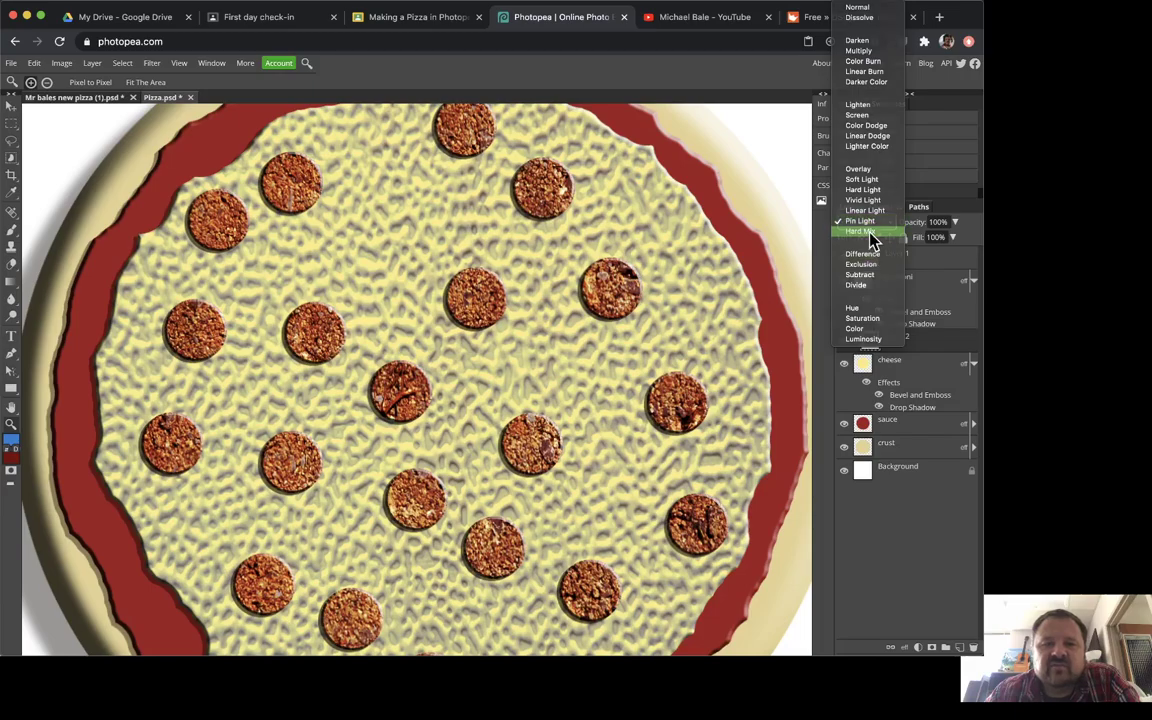
click(873, 234)
- Try the Difference and Exclusion blend modes on the cheese texture layer and return it to Vivid Light
click(871, 224)
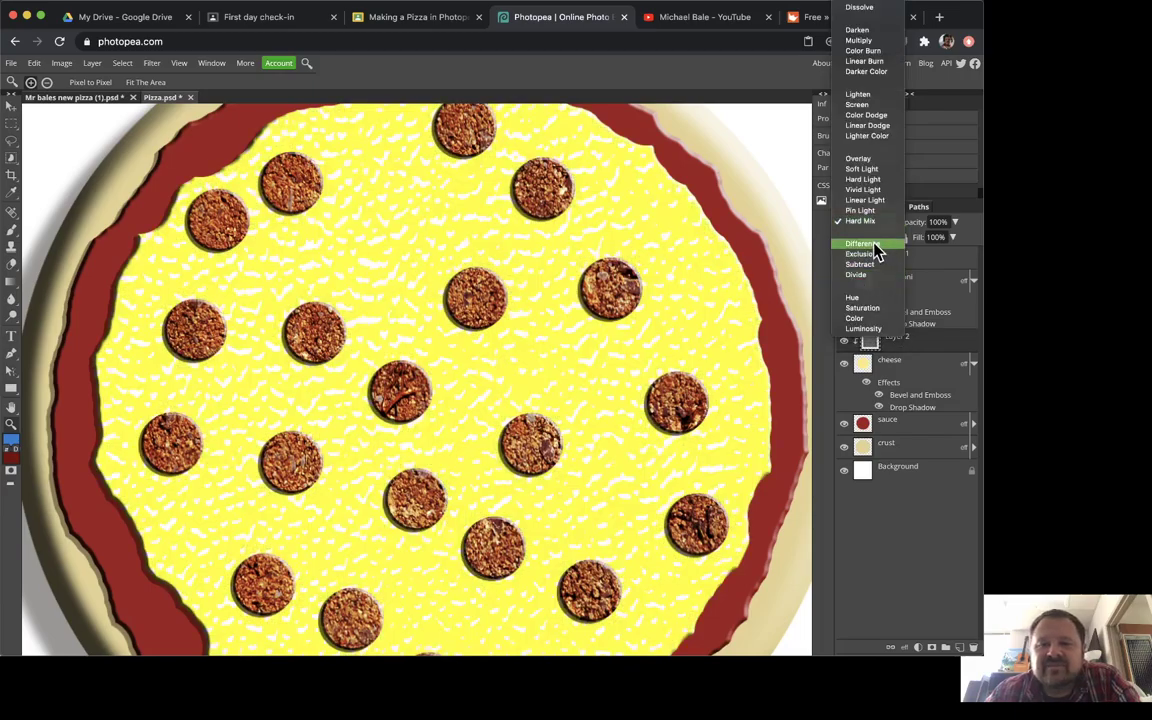
click(874, 244)
click(870, 222)
click(875, 238)
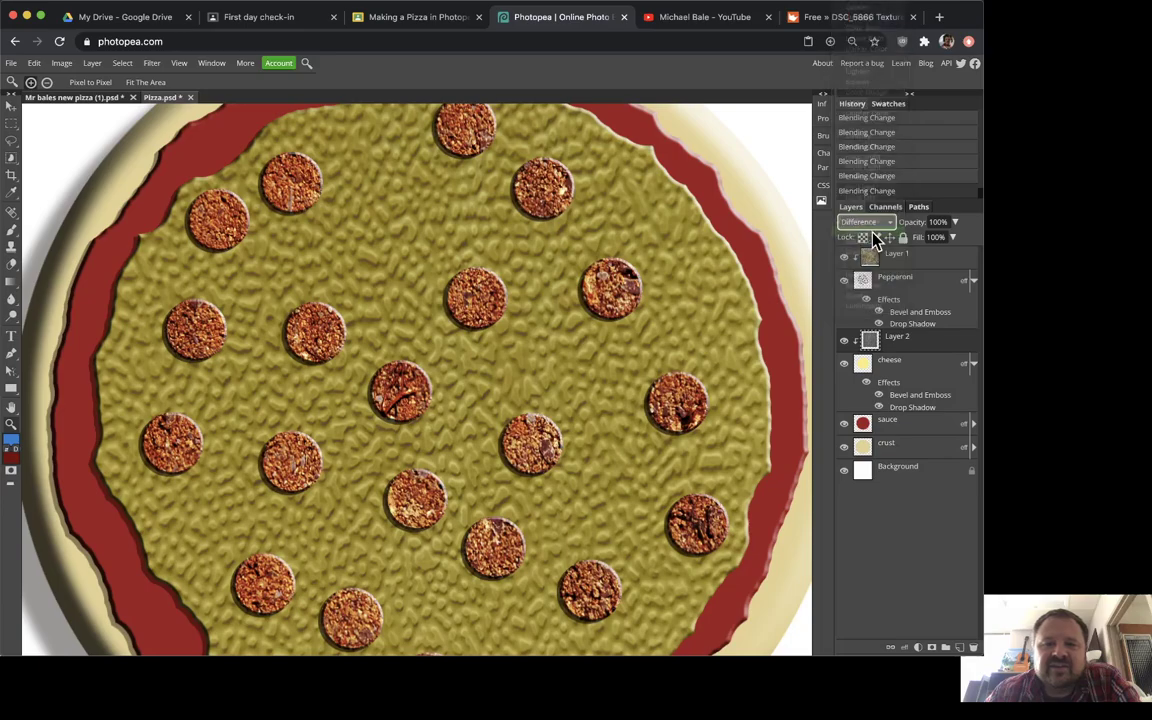
click(884, 223)
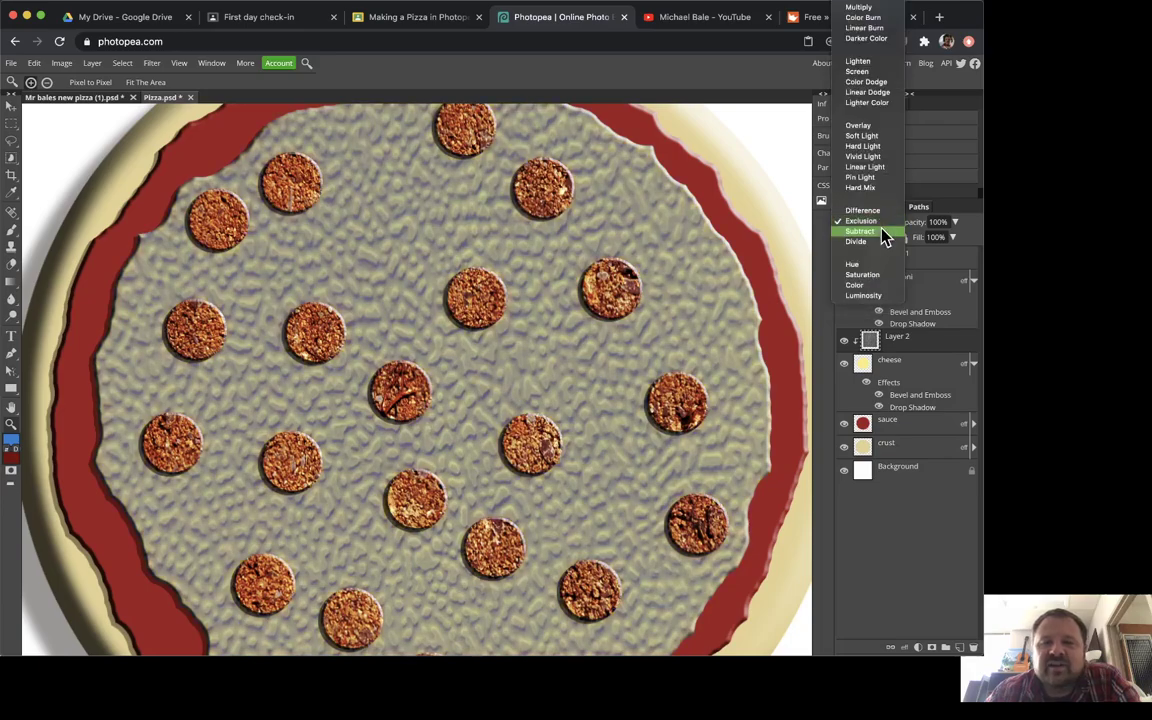
click(879, 158)
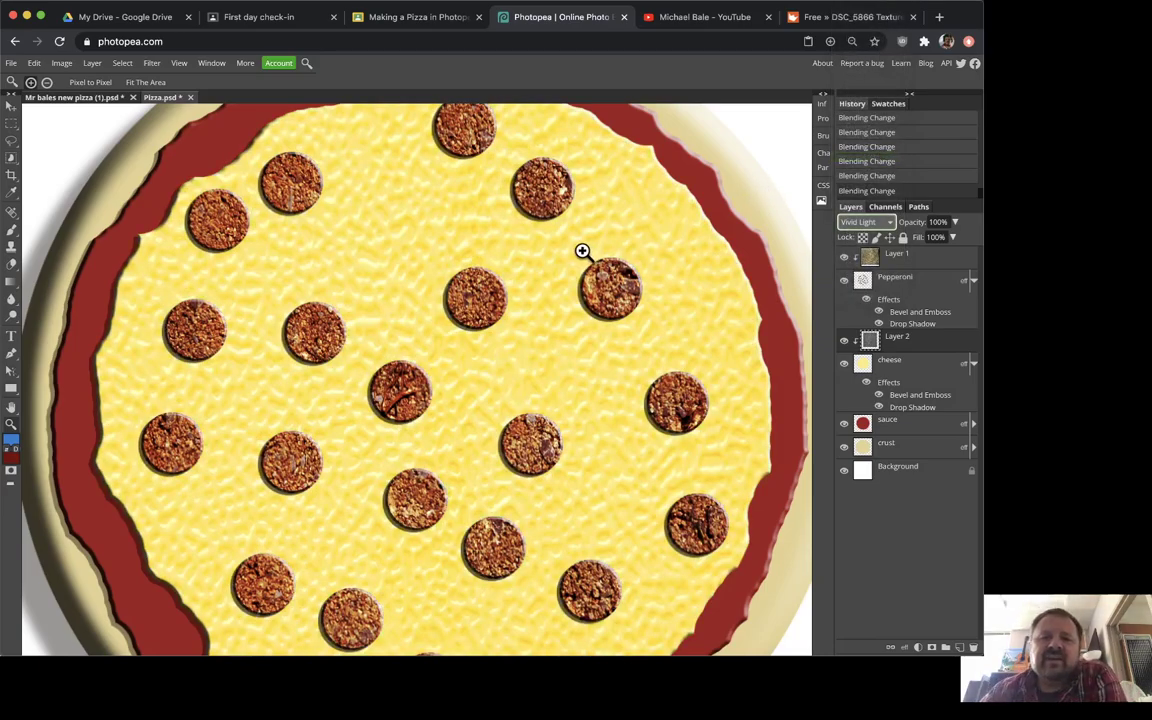
- Try the Darken, Darker Color, Linear Dodge and Soft Light blend modes on the cheese texture layer
click(866, 223)
click(885, 65)
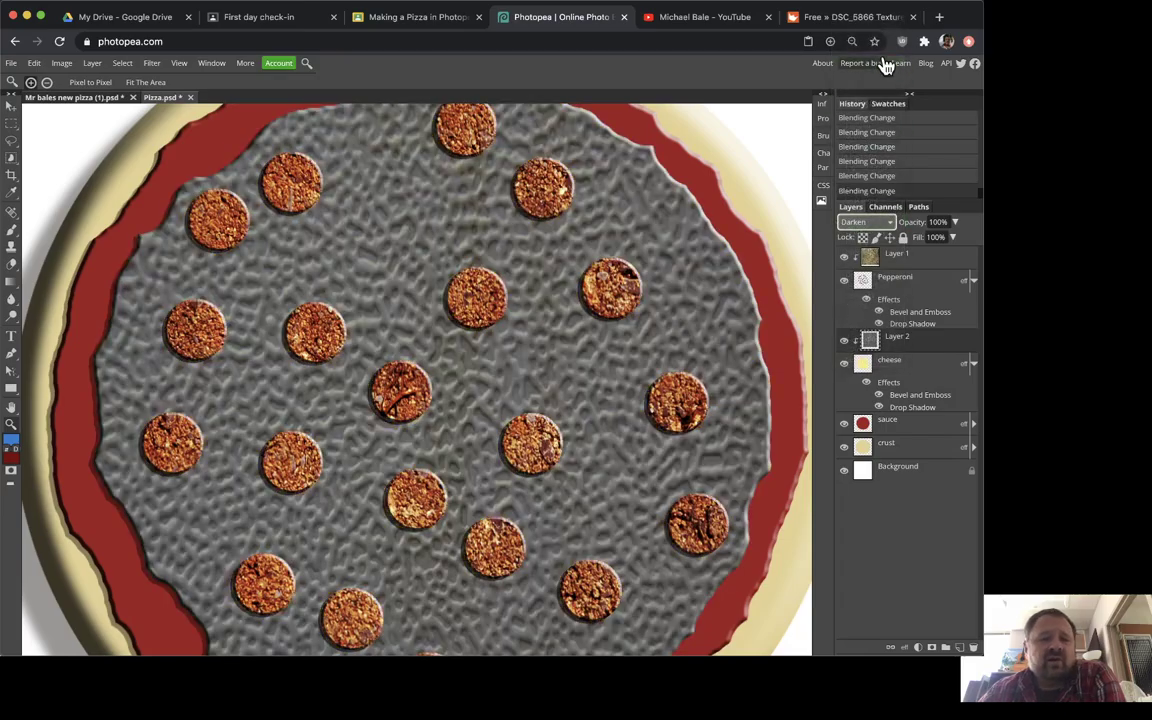
click(880, 223)
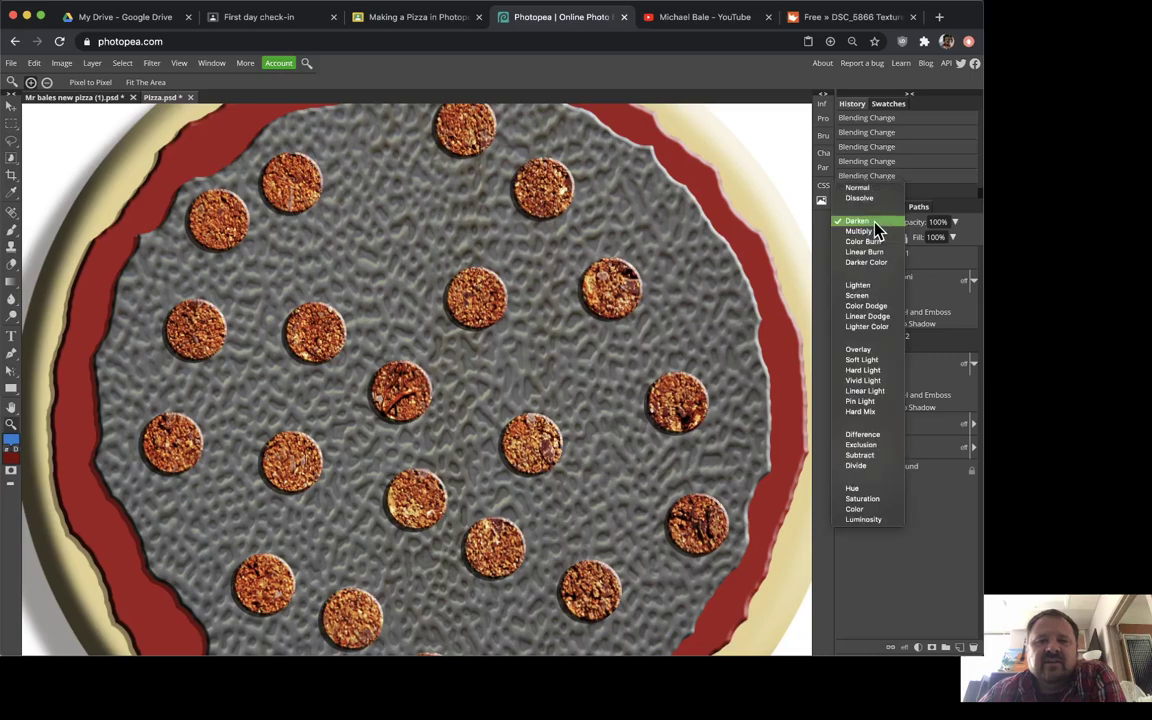
click(886, 262)
click(872, 222)
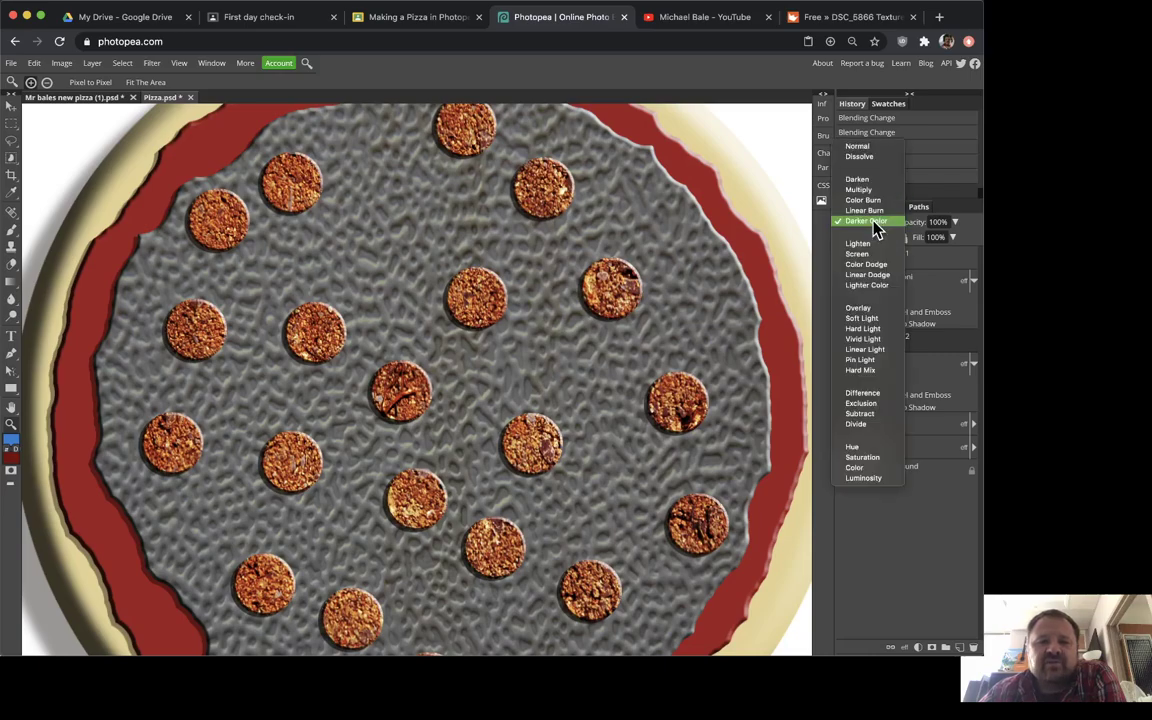
key(Escape)
click(872, 226)
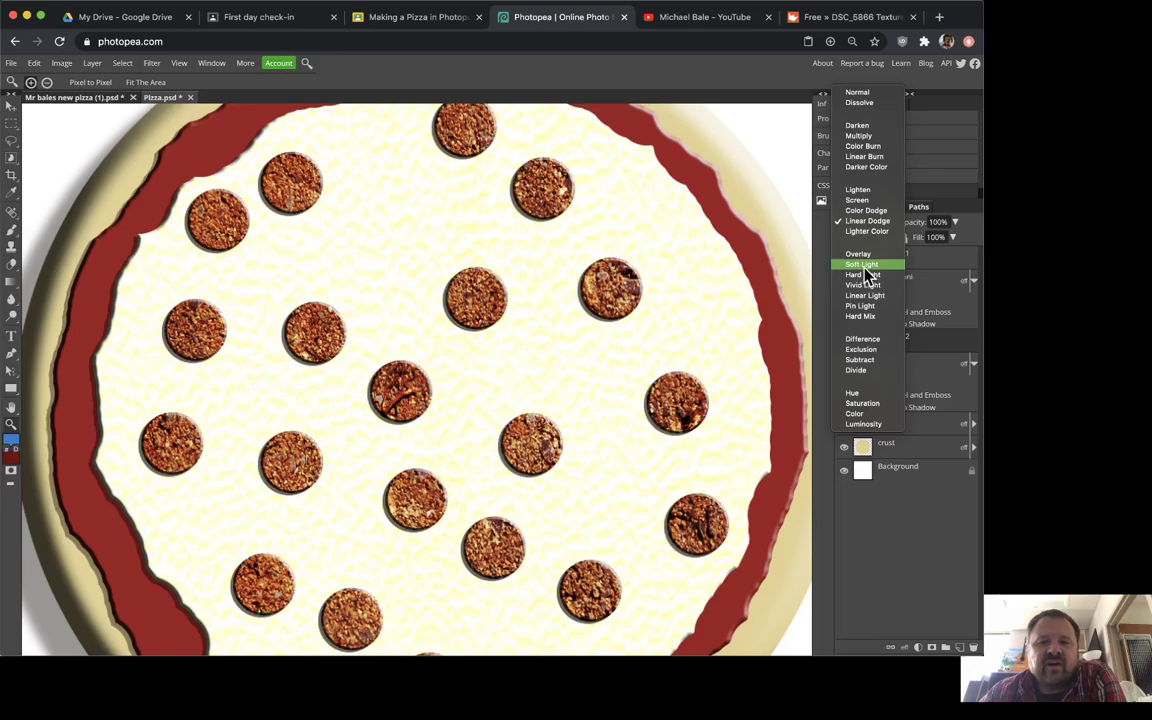
click(869, 263)
- Compare the Screen and Color Dodge blend modes on the cheese texture and settle on Vivid Light
click(875, 226)
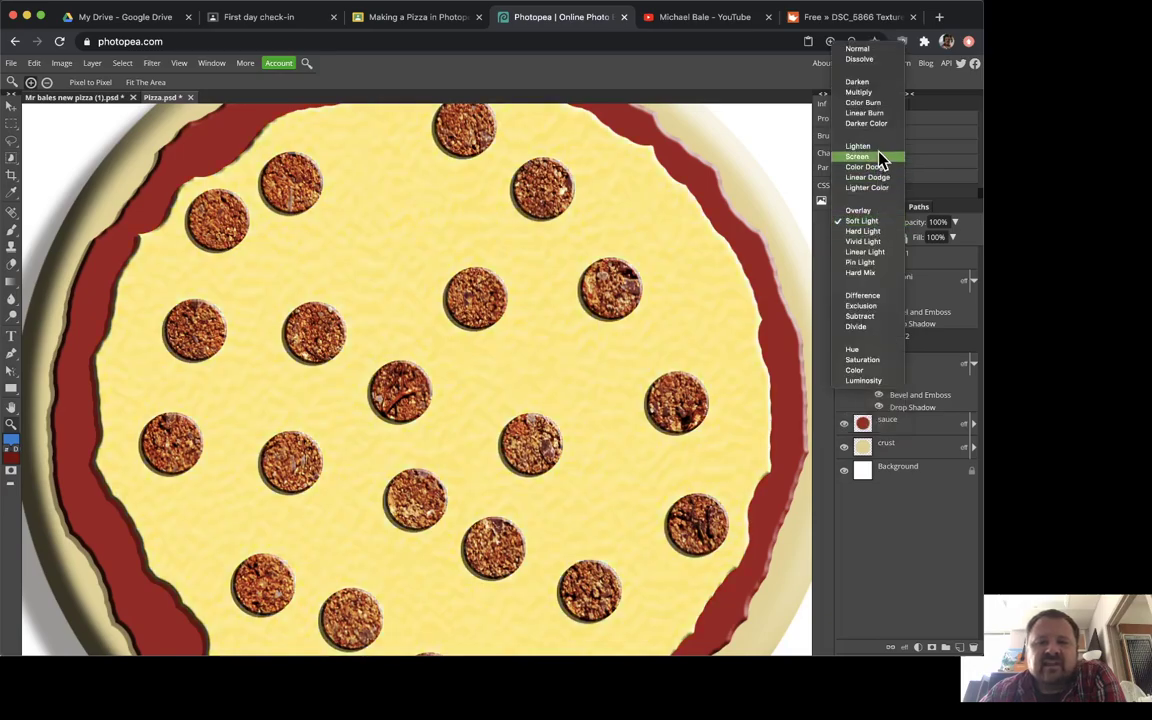
click(872, 156)
click(880, 226)
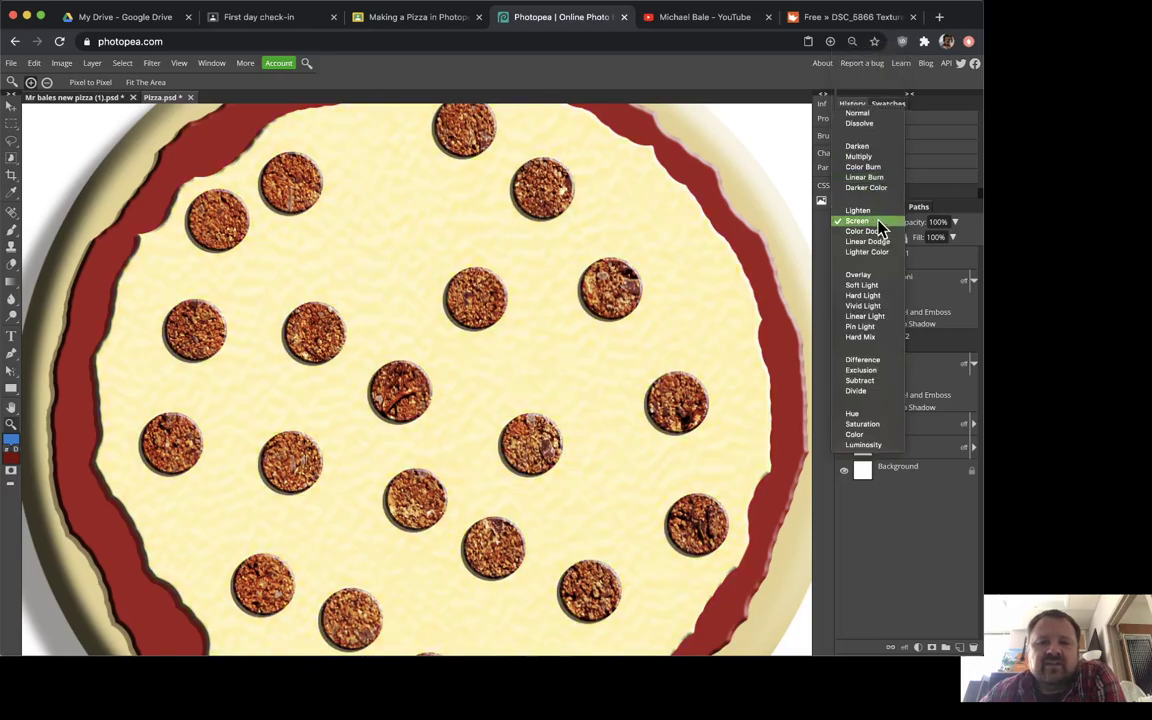
click(870, 231)
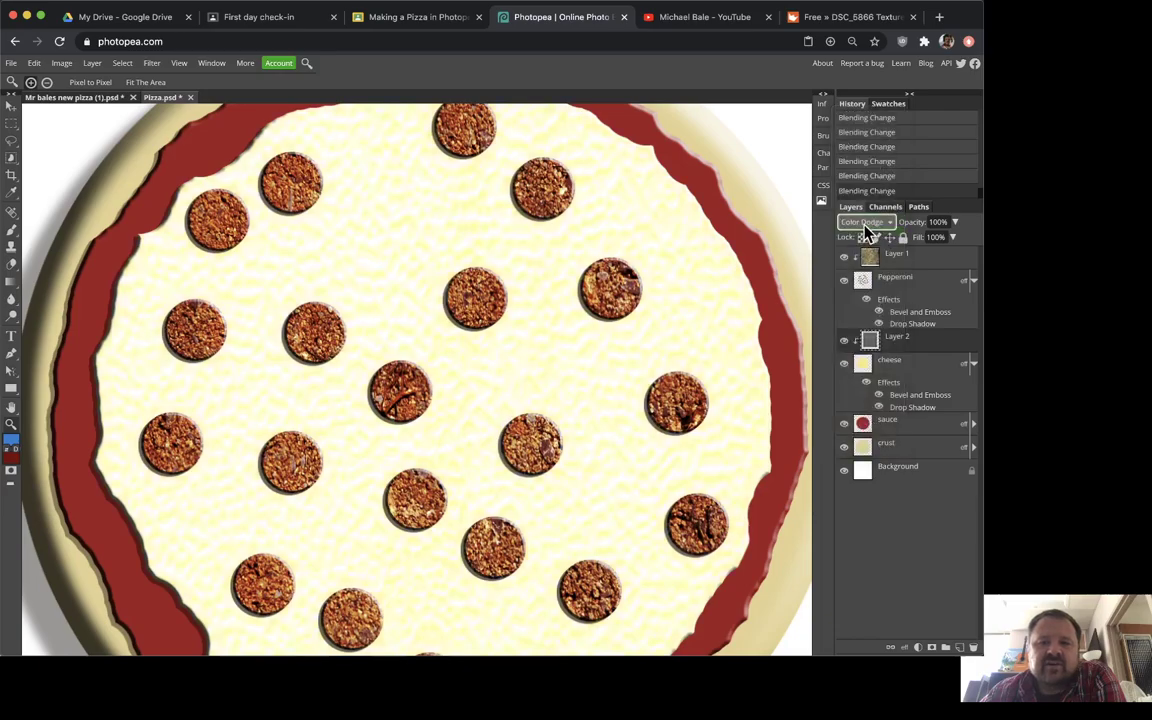
click(864, 225)
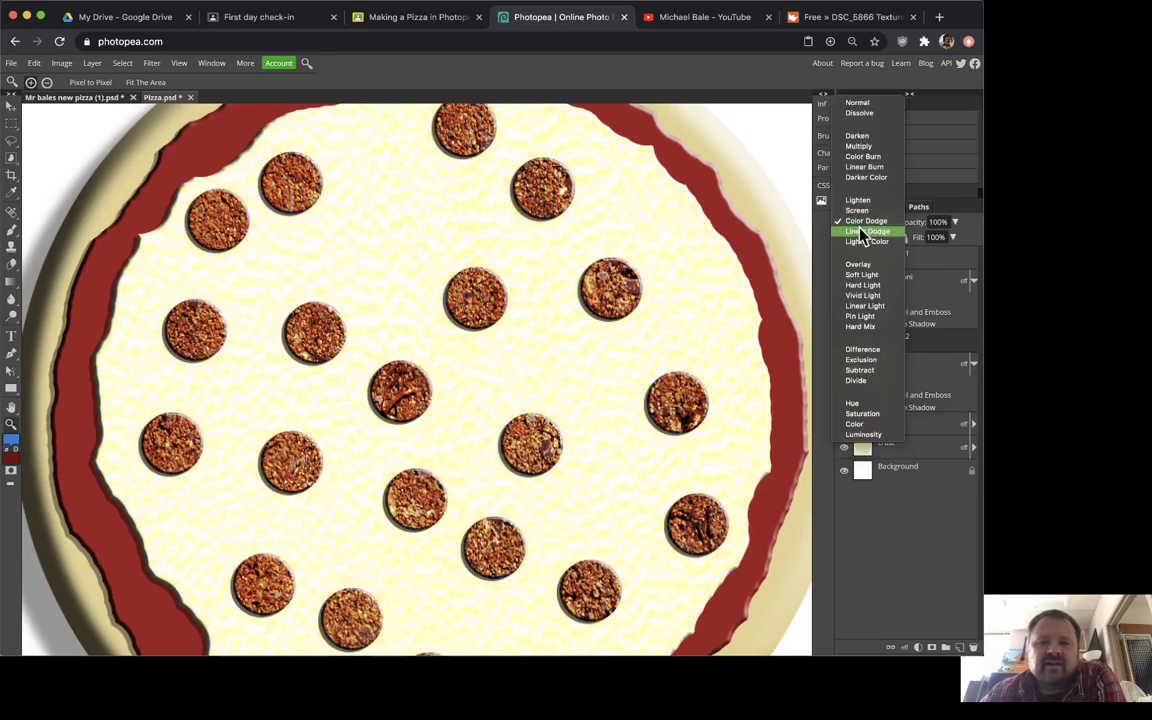
click(866, 296)
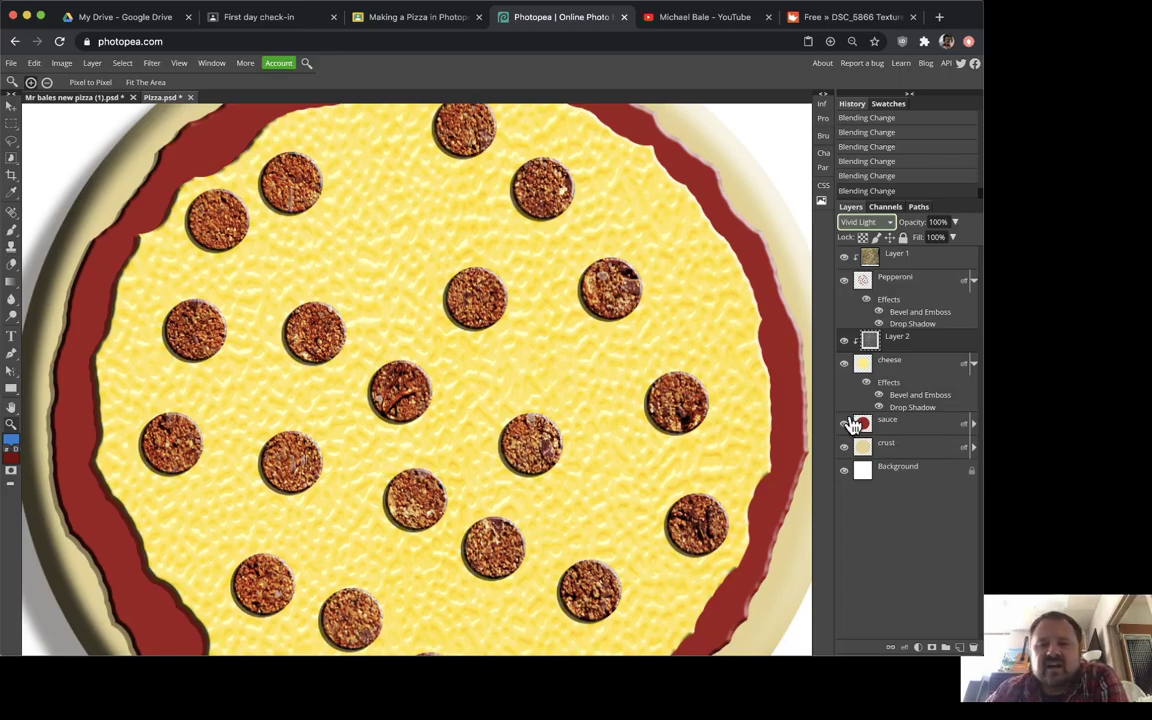
- Select the sauce layer as the target for a new texture
click(888, 424)
alt+click(475, 290)
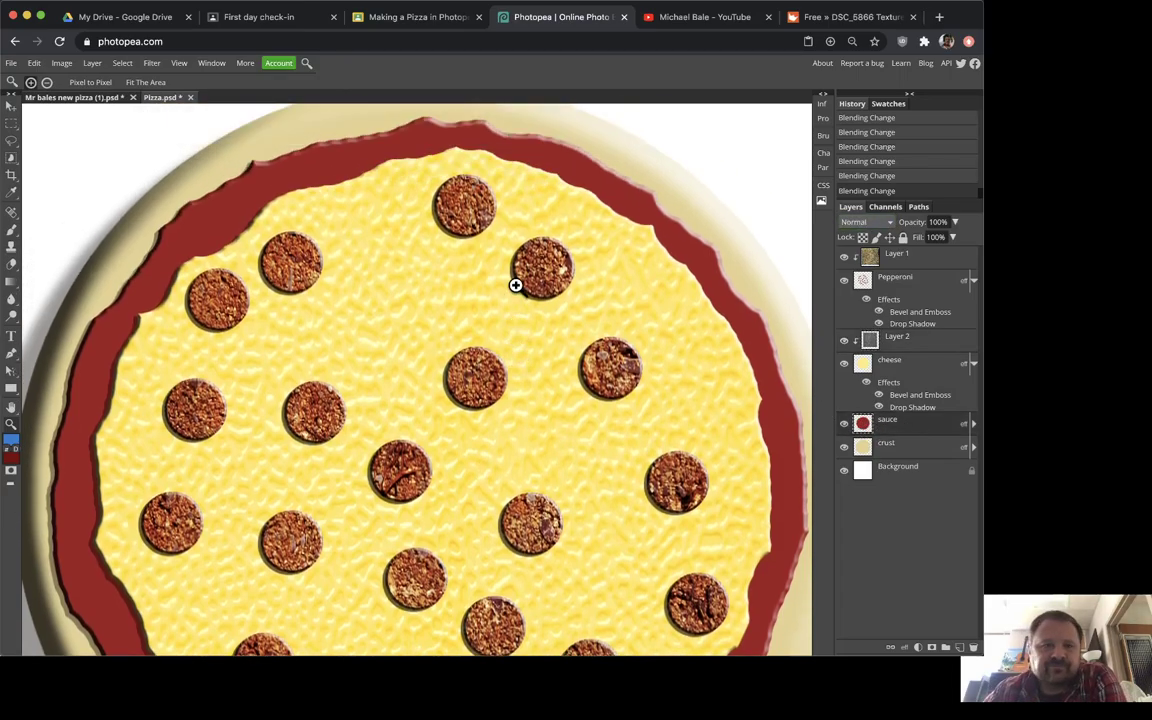
click(416, 261)
- Switch to TextureKing, leave the plastic textures and open the Stone/Rock category
click(838, 18)
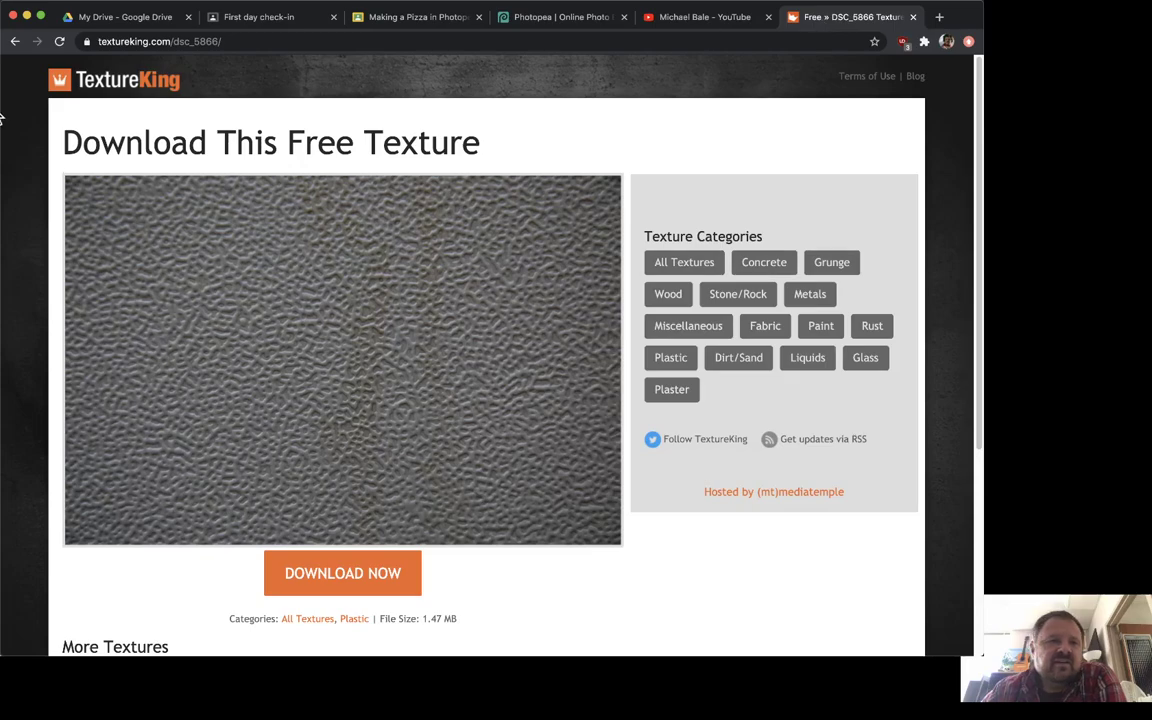
click(16, 42)
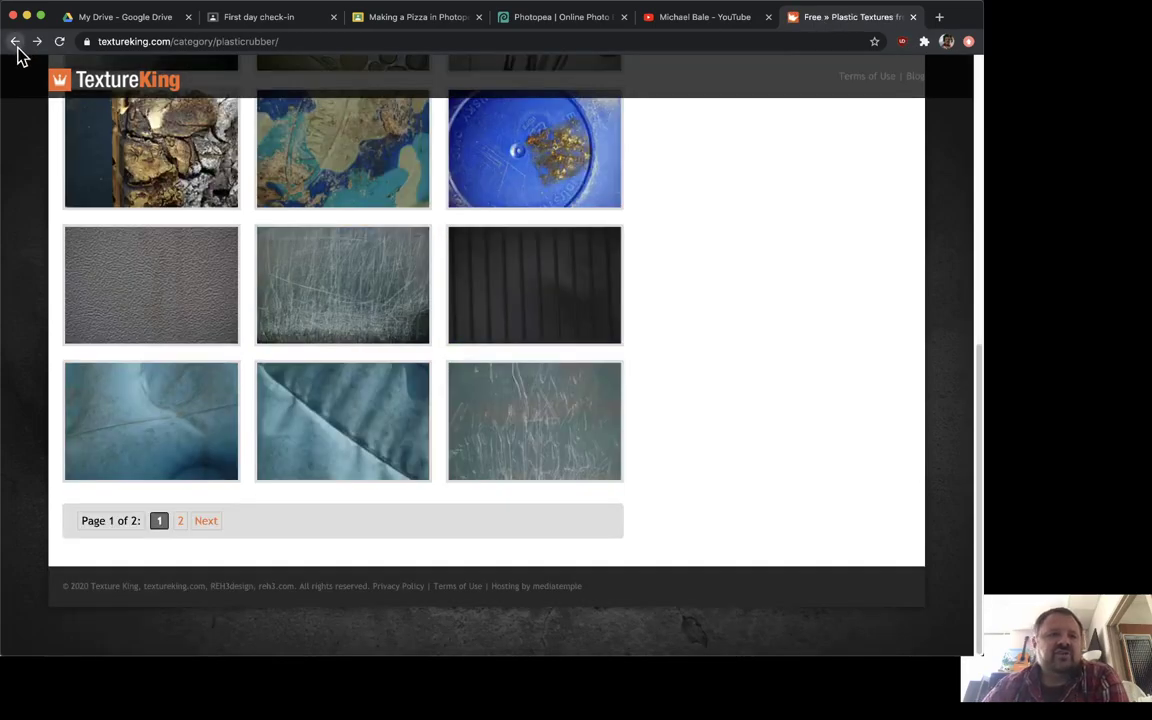
click(16, 43)
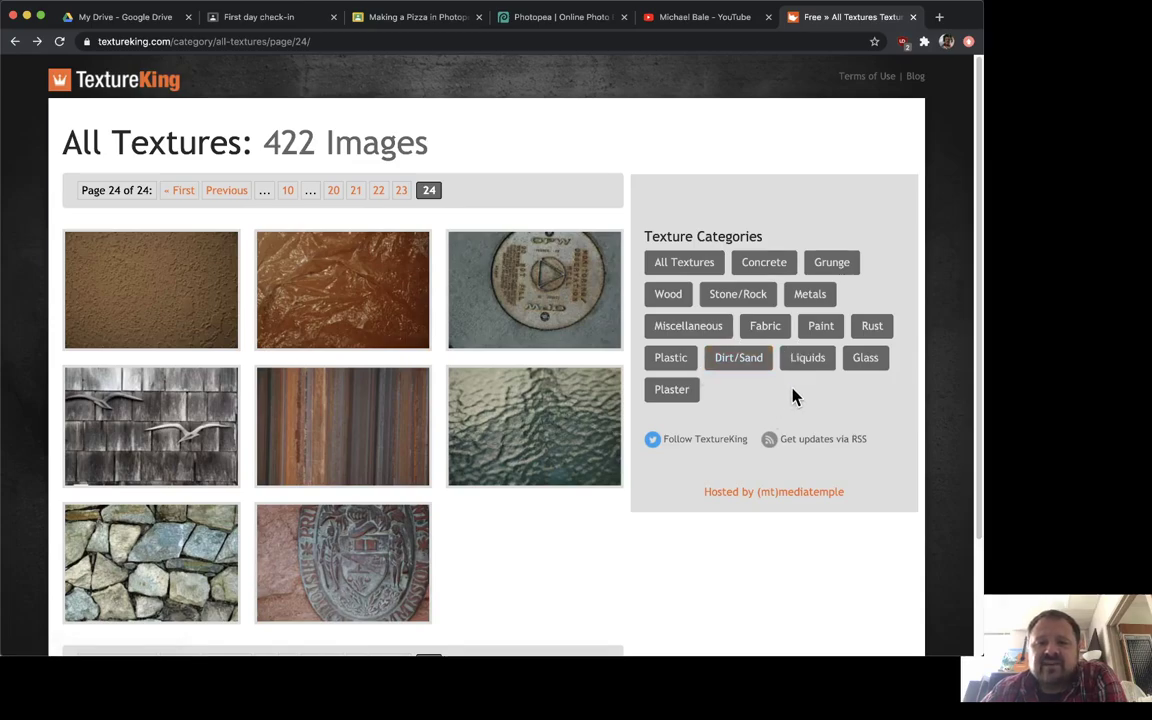
click(744, 298)
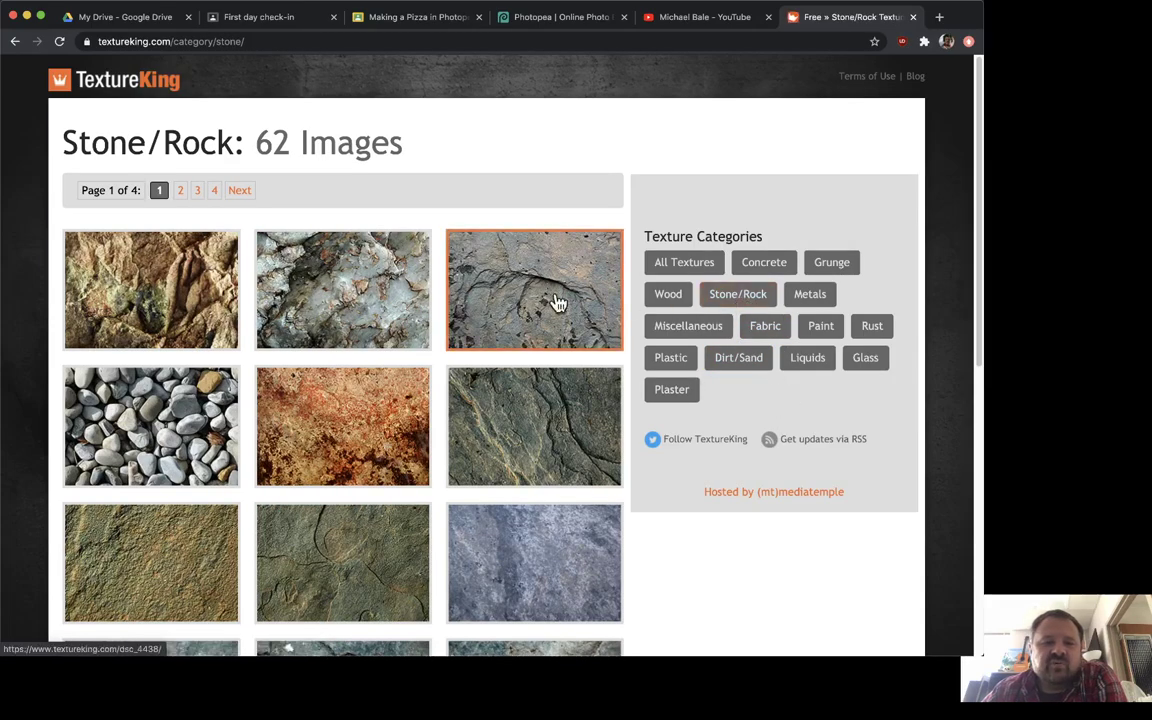
- Examine the textures on pages 1 and 2 of Stone/Rock for a sauce surface, opening DSC_4235 and DSC02419 for a closer look
scroll(185, 380, down, 3)
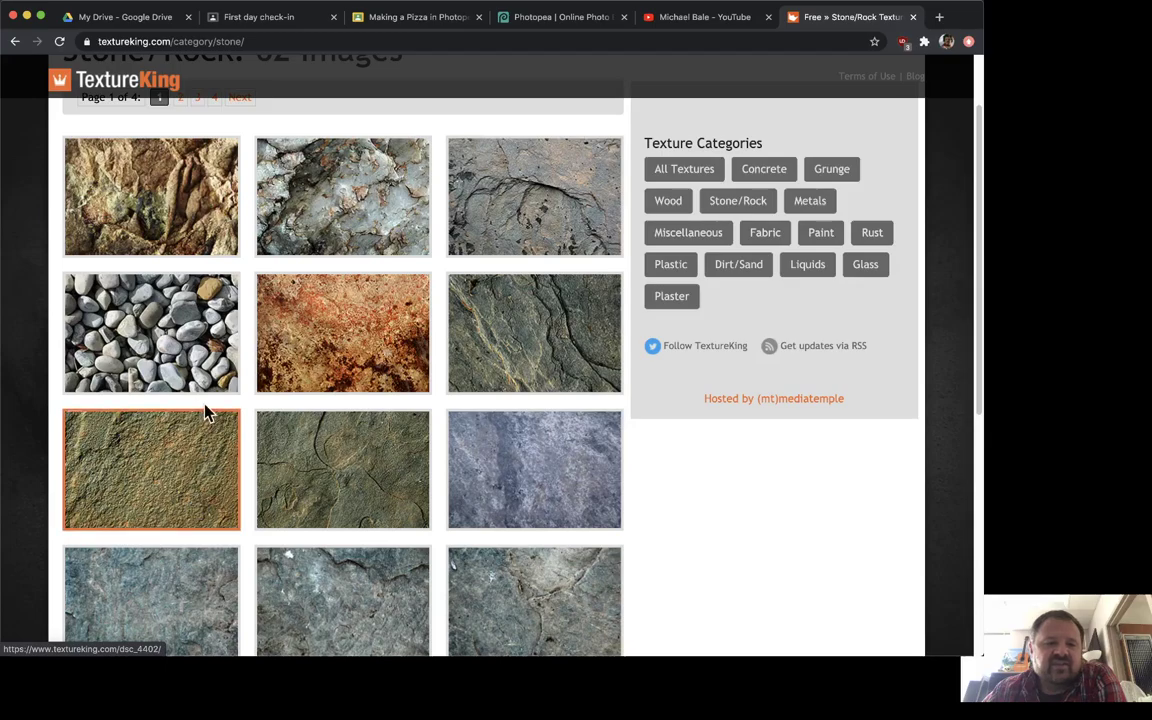
scroll(163, 477, down, 7)
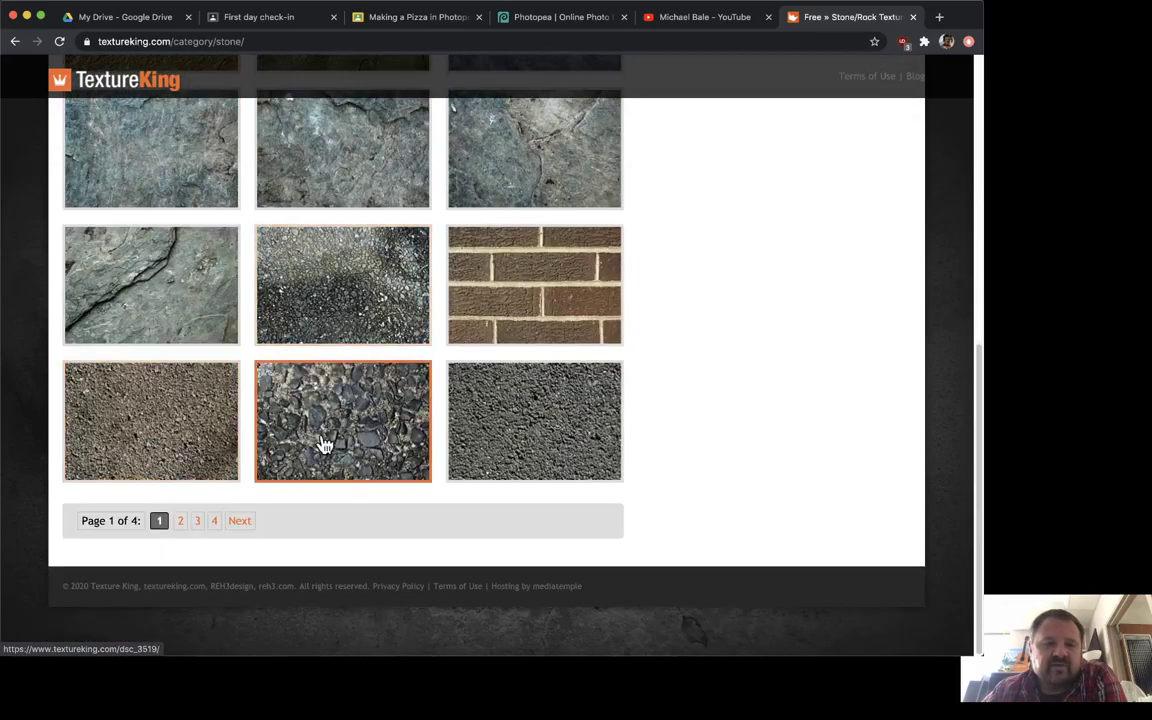
click(345, 280)
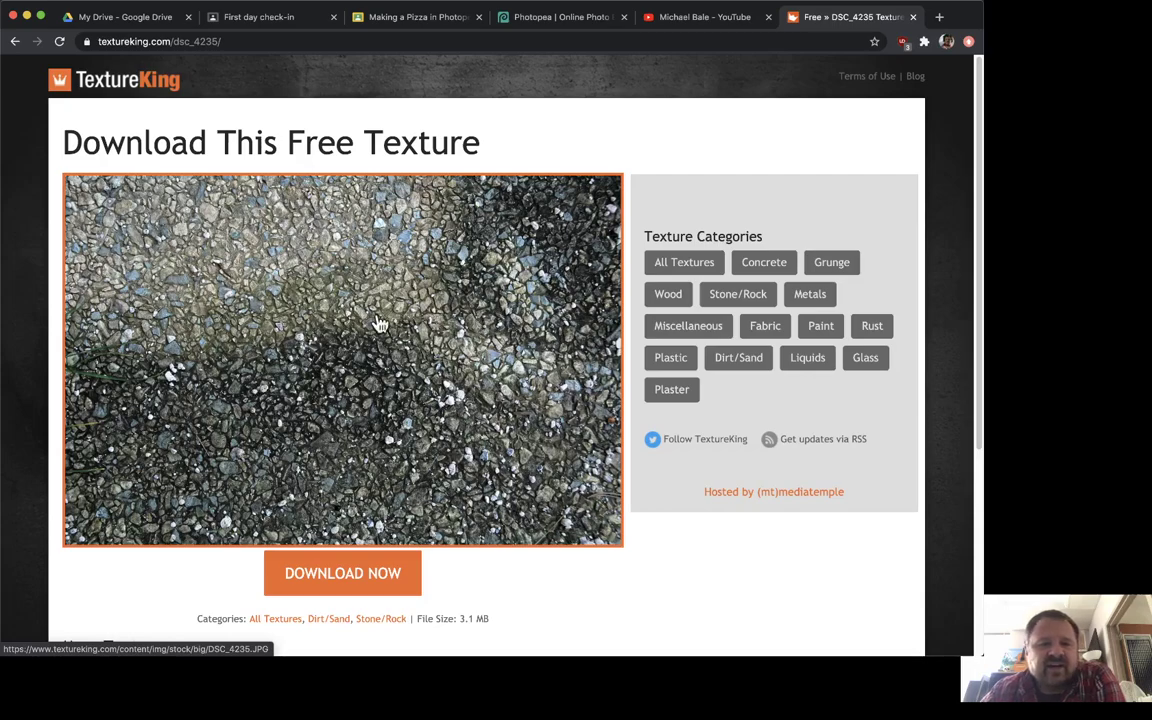
click(15, 42)
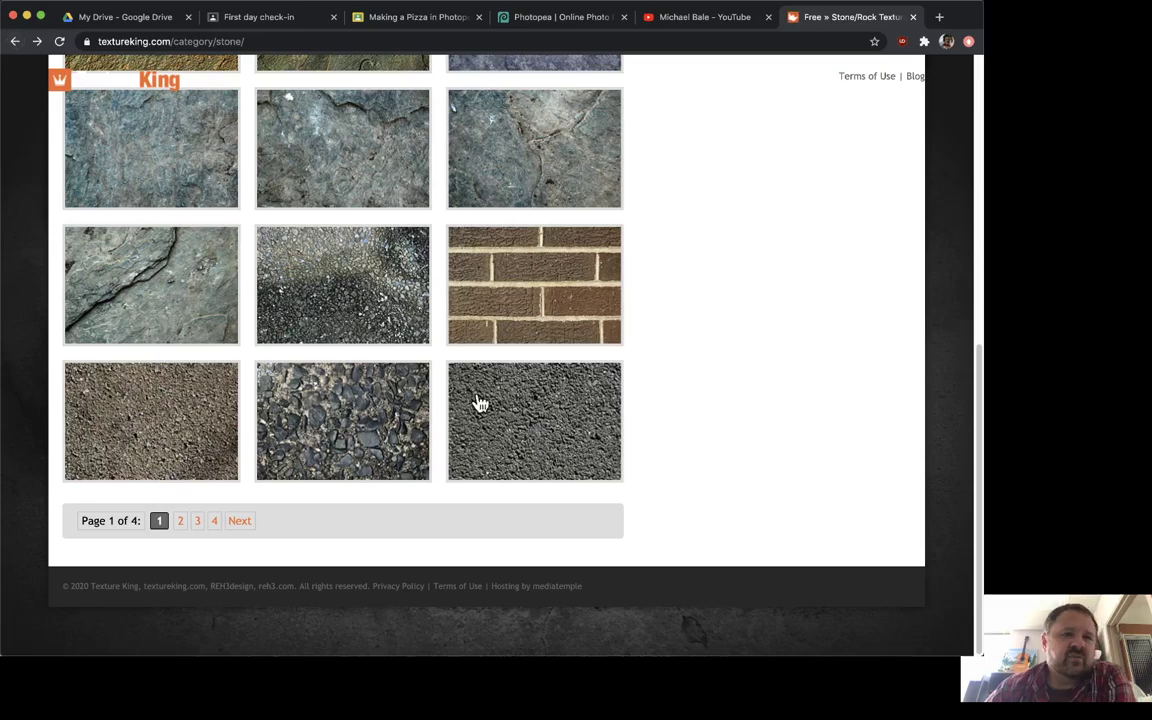
click(181, 520)
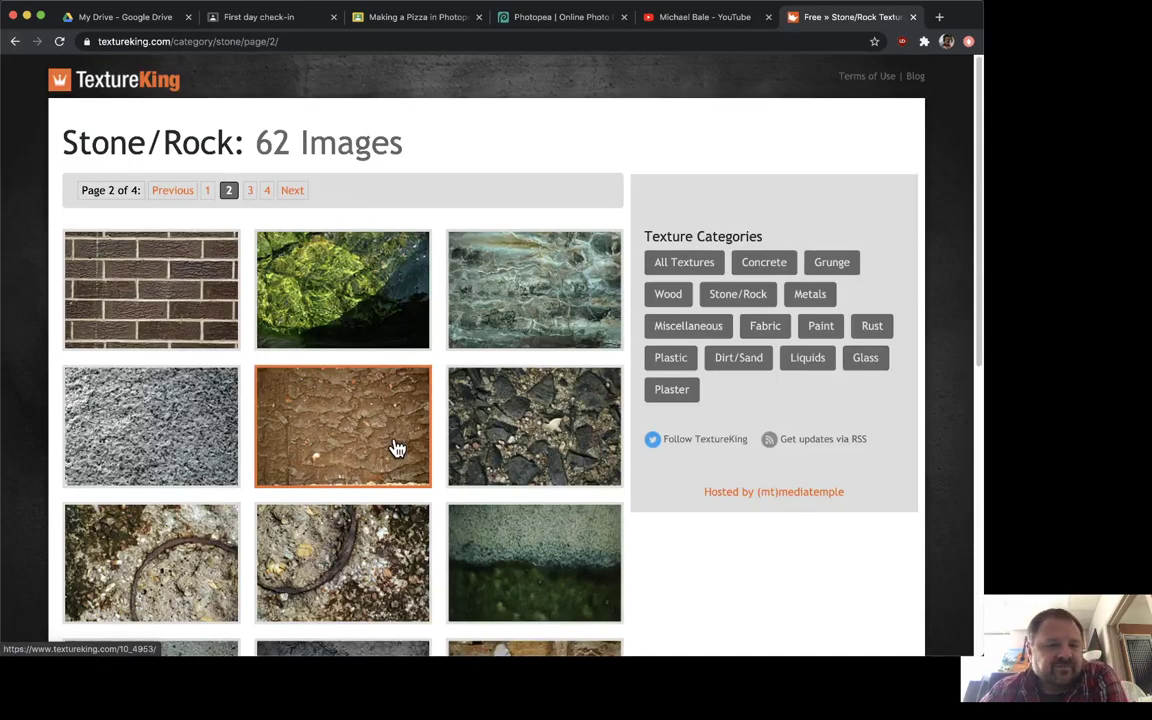
scroll(396, 448, down, 5)
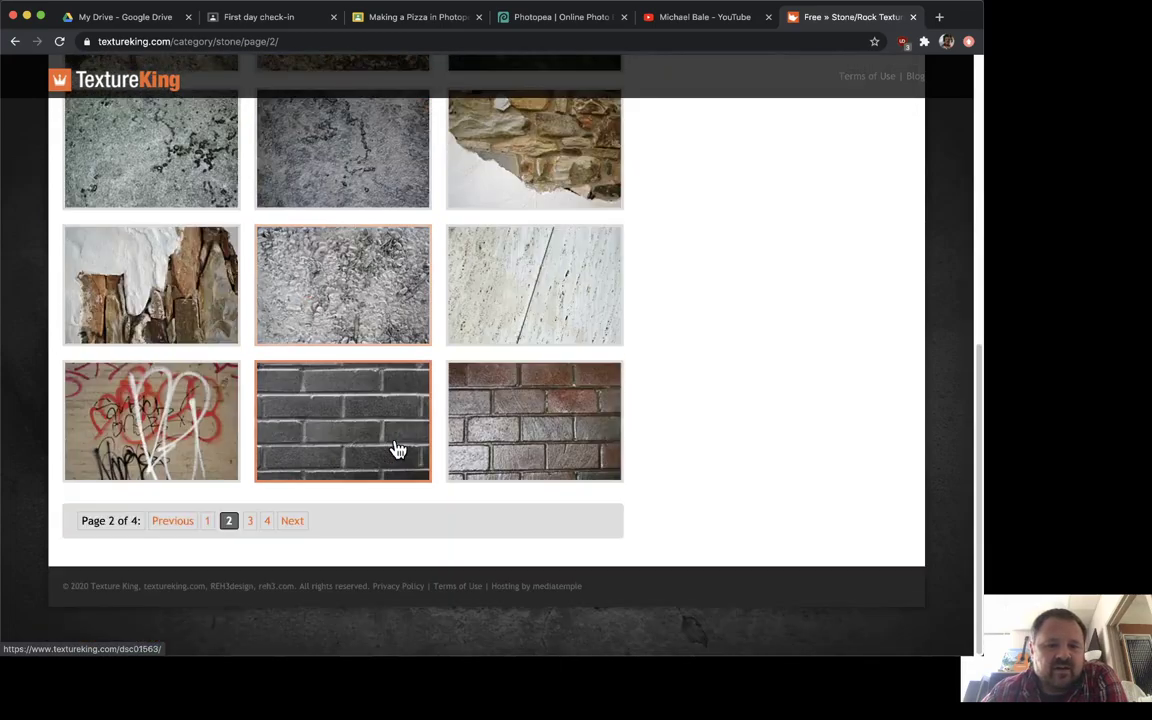
click(343, 287)
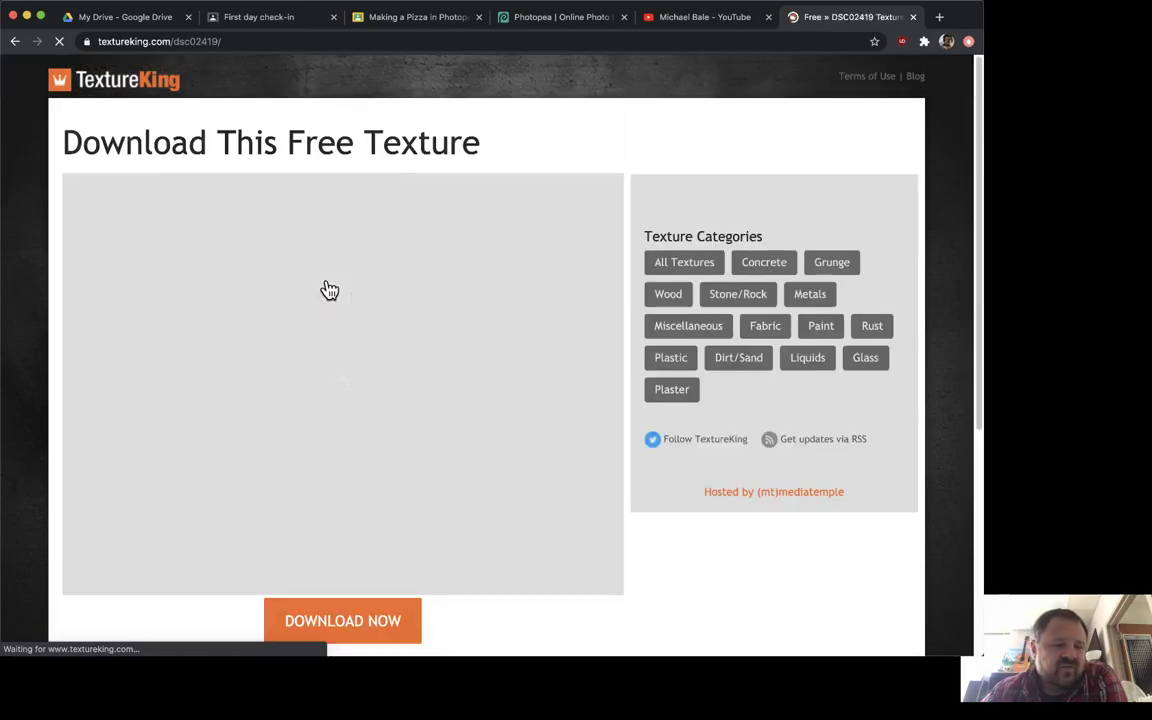
click(15, 41)
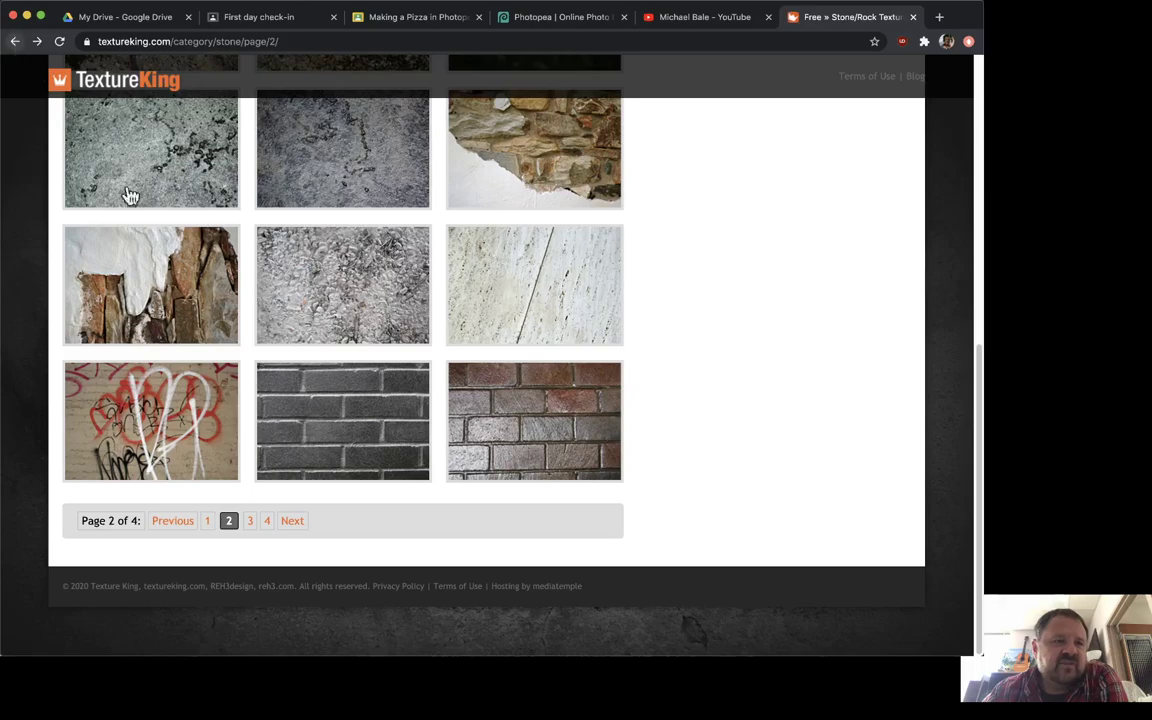
- Copy the image of the rough rock texture DSC_7152 from page 3 of Stone/Rock and switch back to Photopea
click(250, 521)
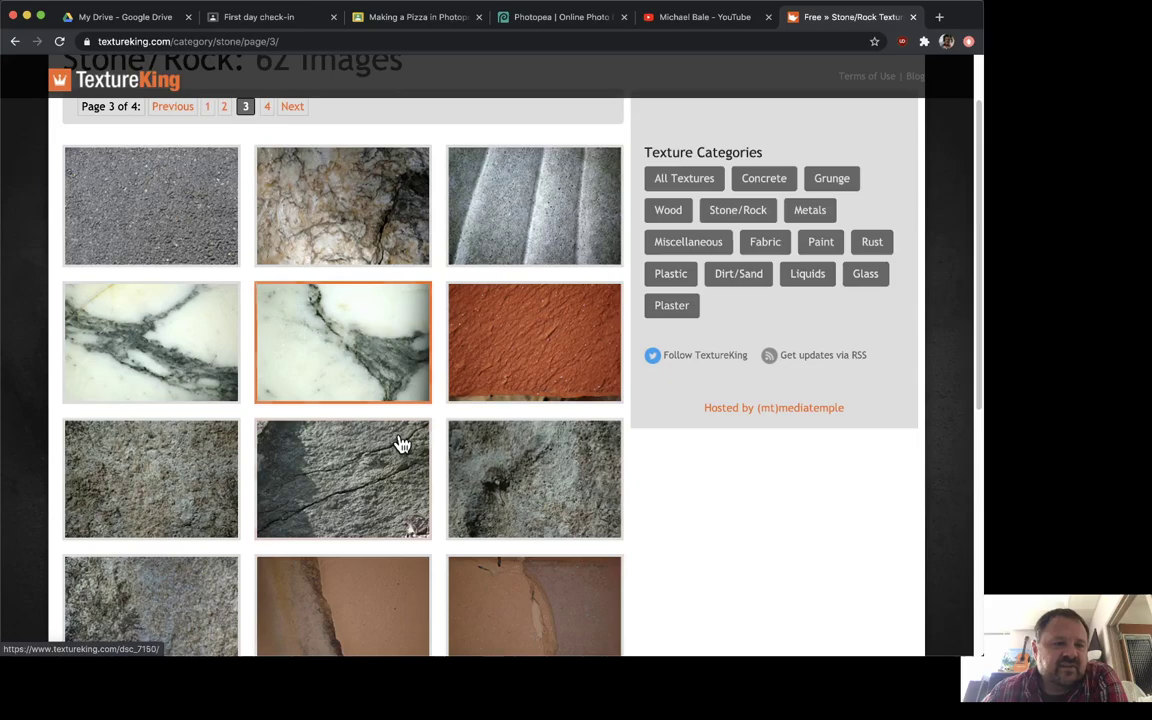
scroll(228, 428, down, 3)
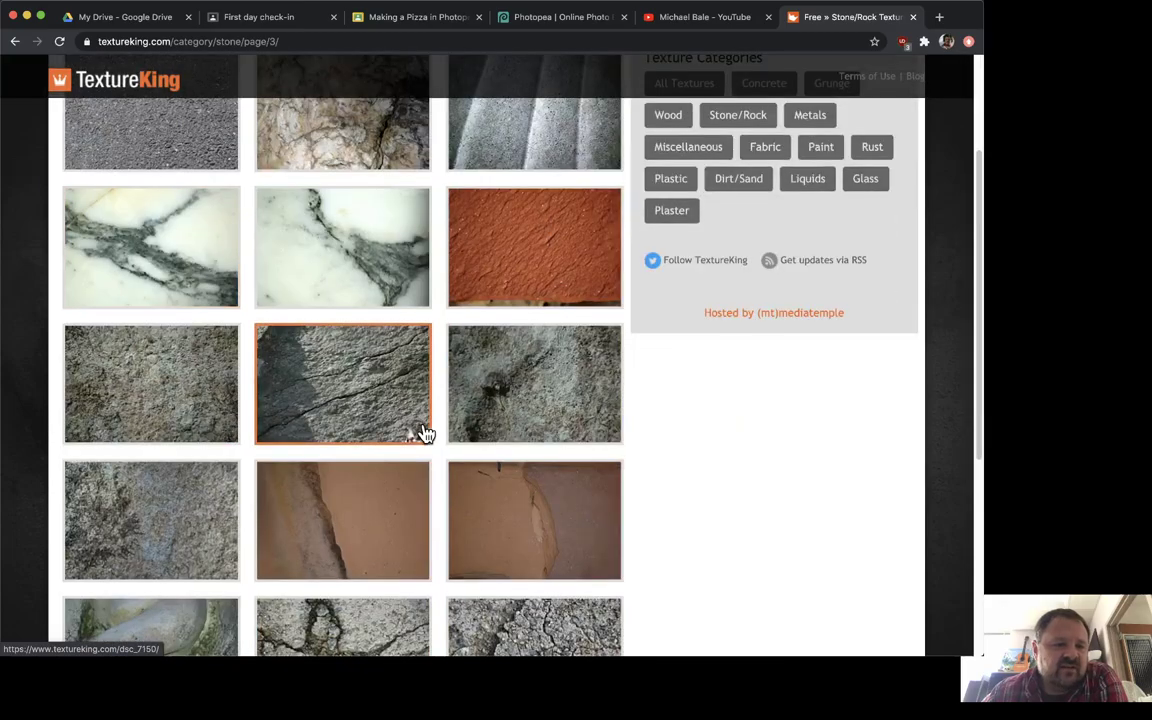
scroll(422, 432, down, 1)
click(182, 301)
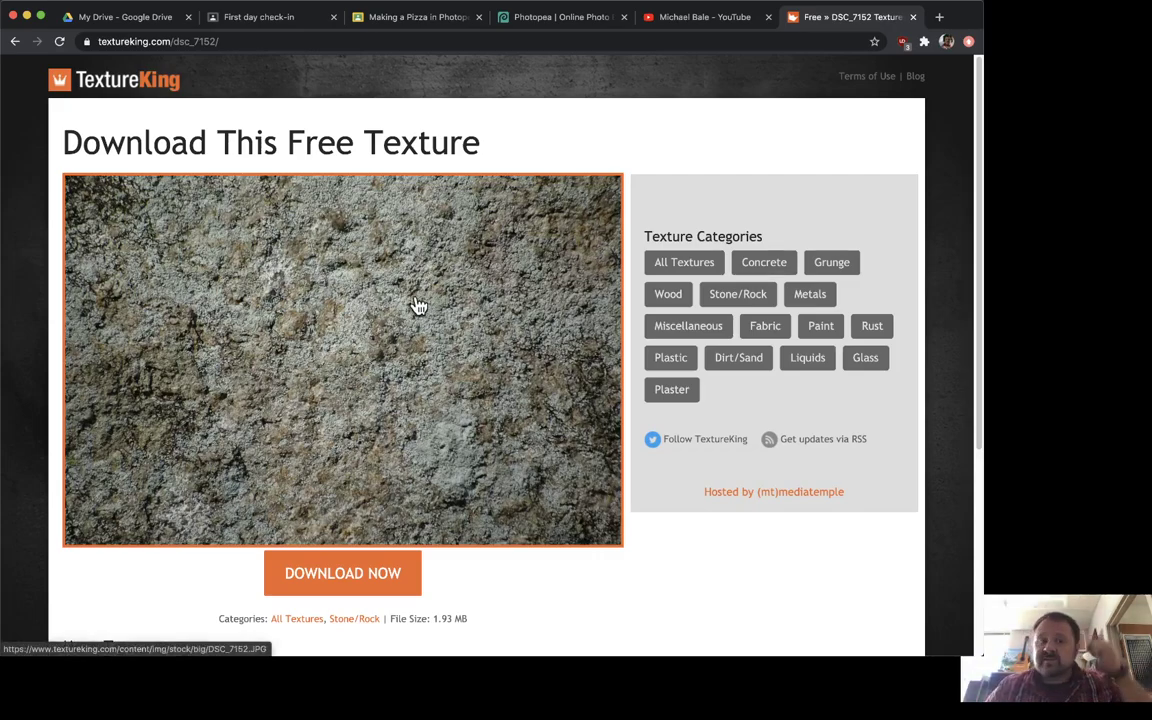
right_click(308, 270)
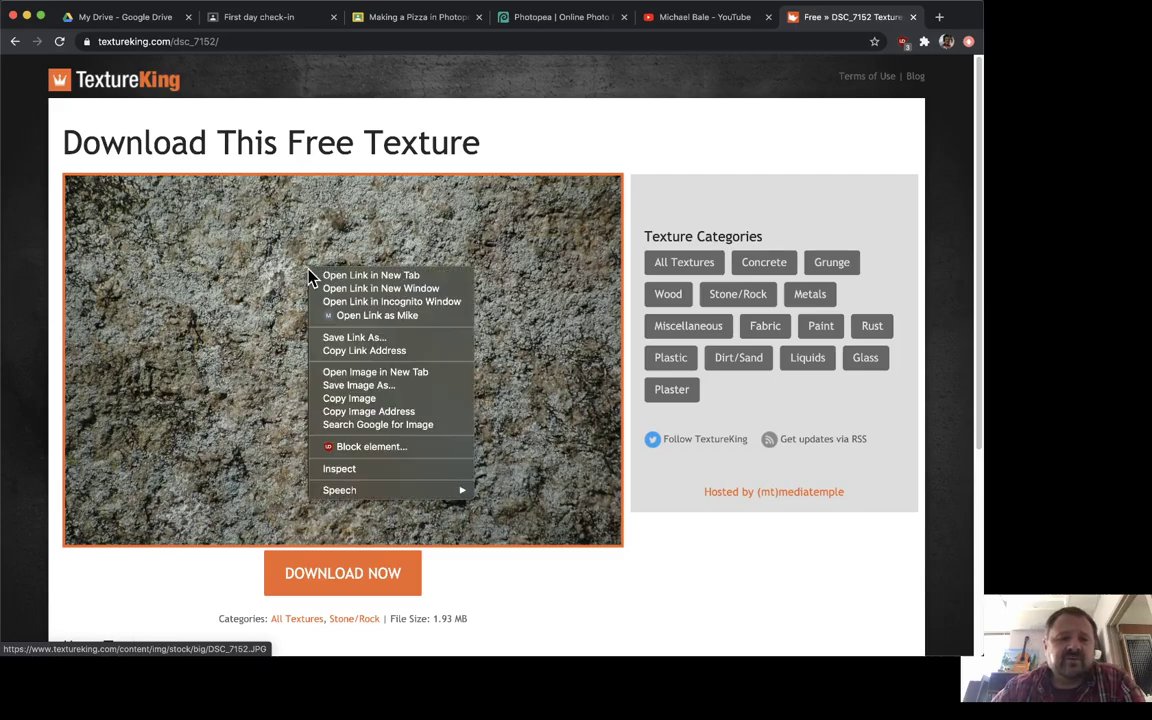
click(370, 400)
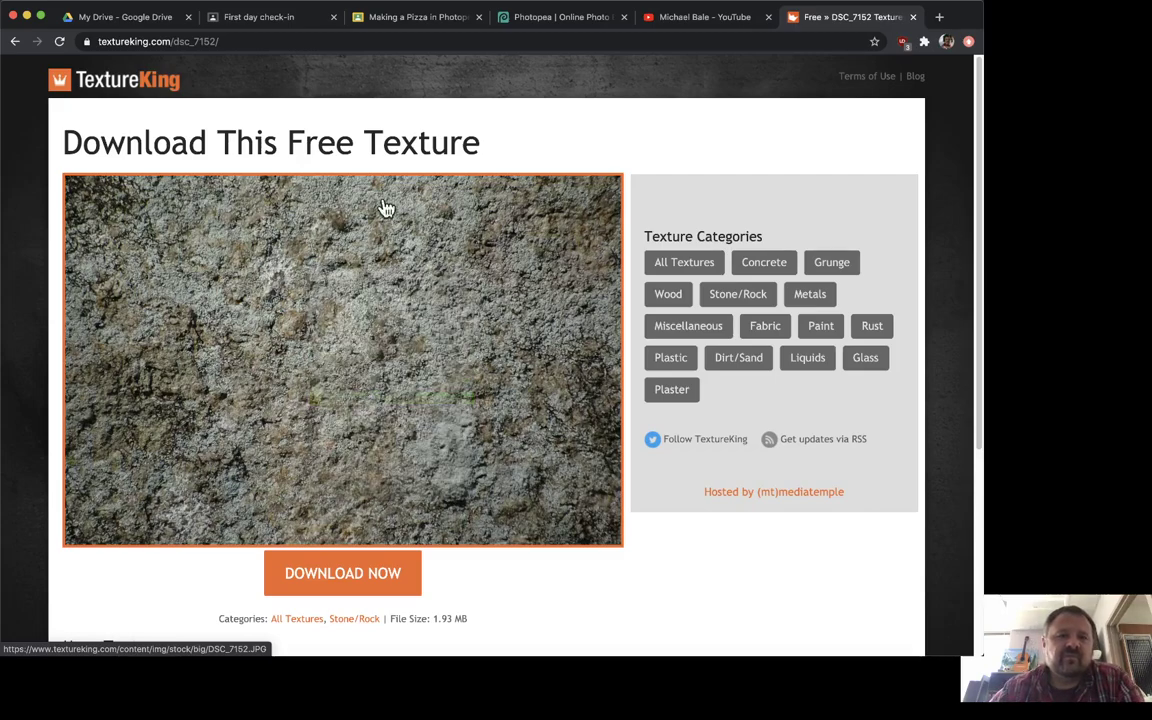
click(540, 20)
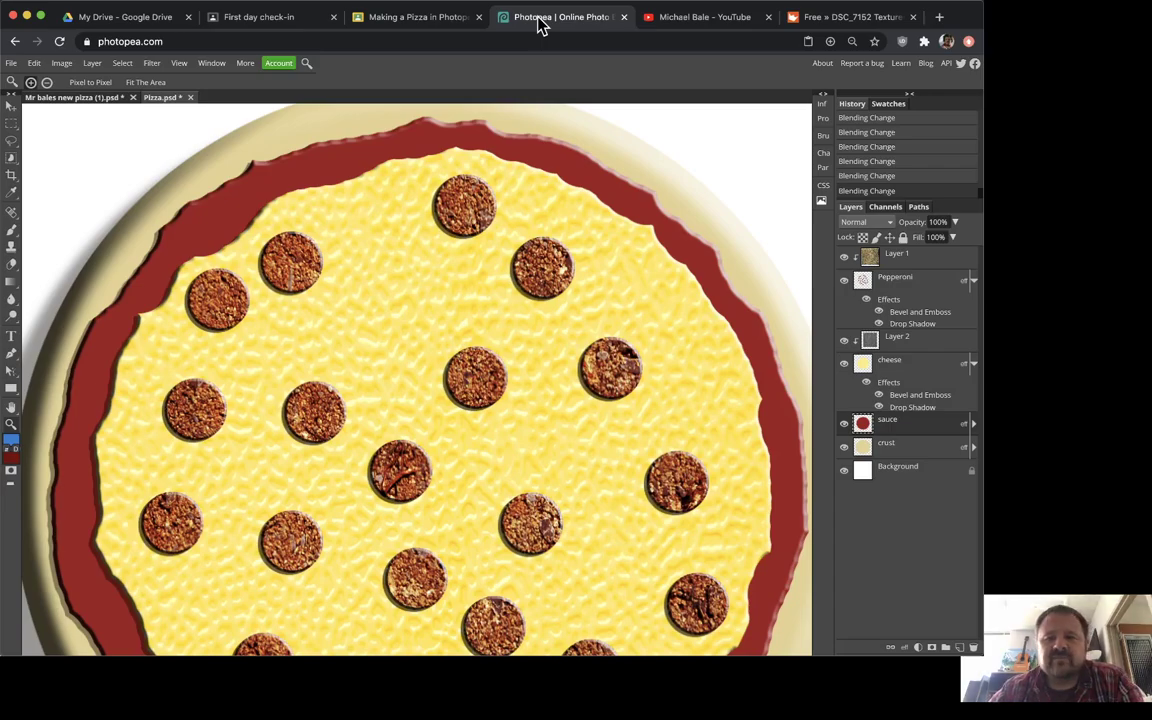
- Paste the copied rock texture as a new layer directly above the sauce layer
click(844, 424)
click(844, 424)
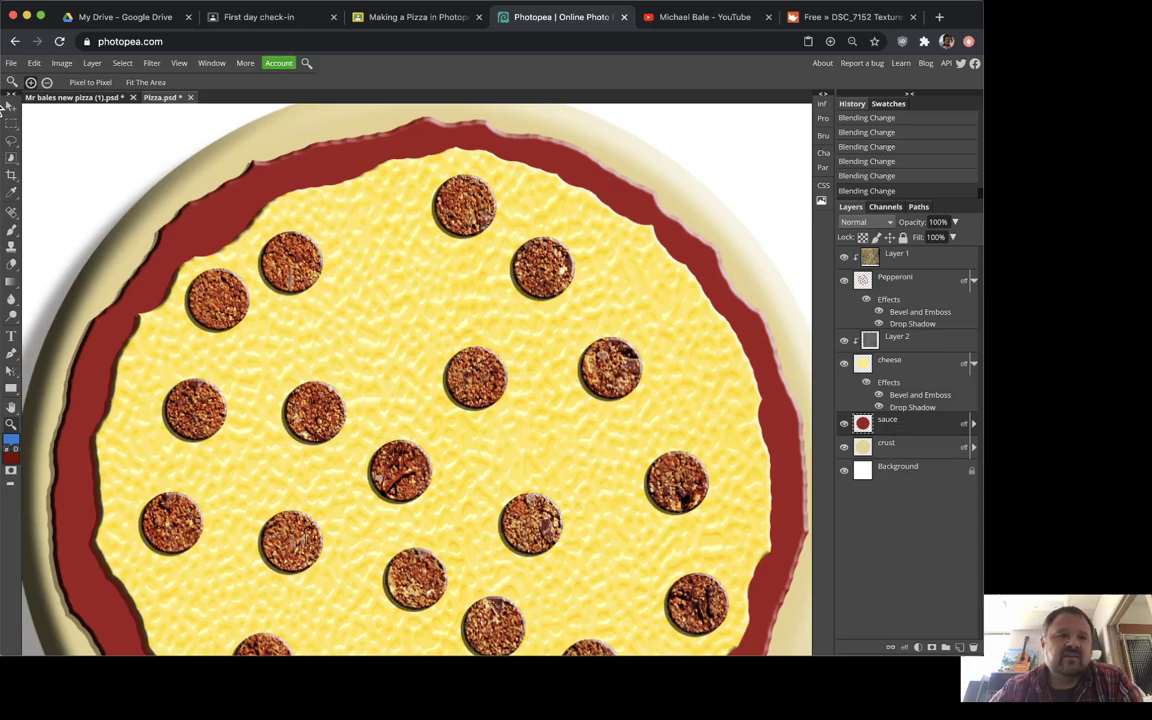
click(34, 63)
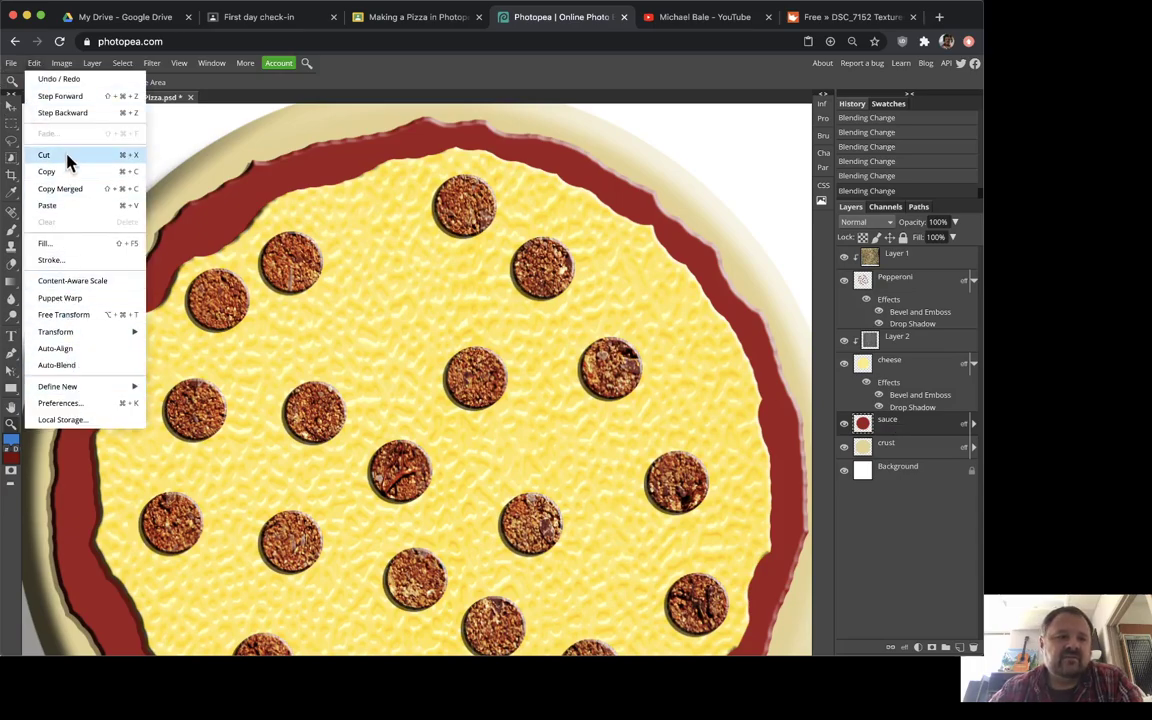
click(47, 205)
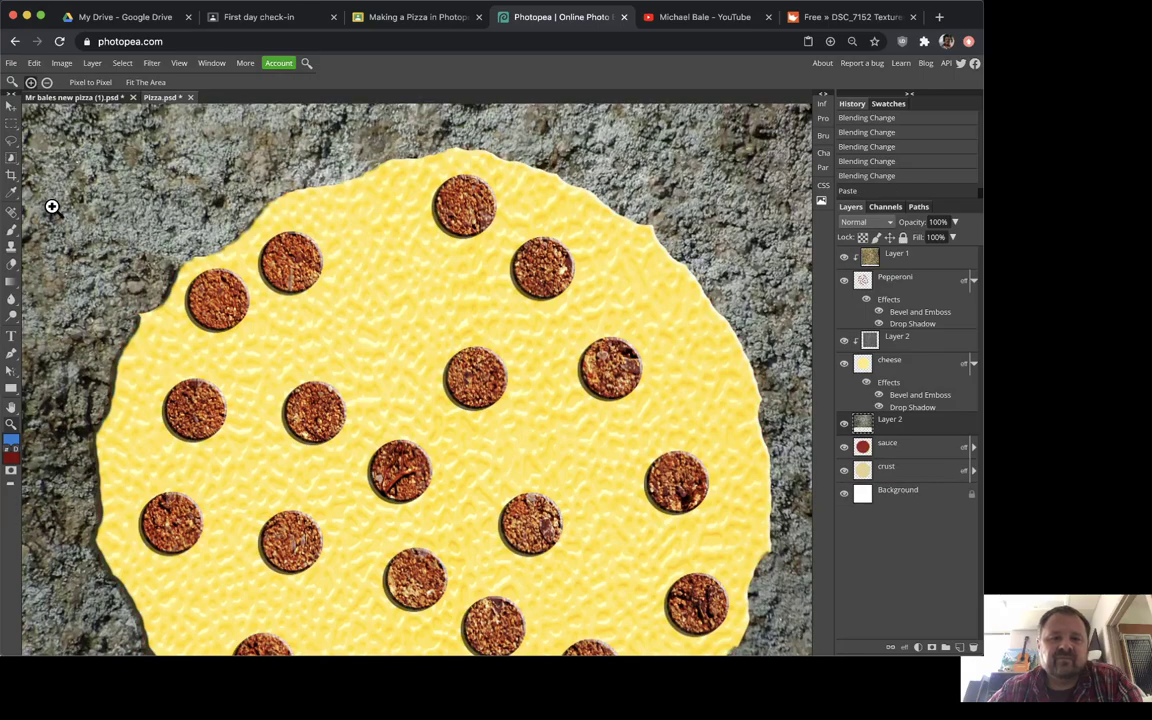
key(super+0)
key(super+minus)
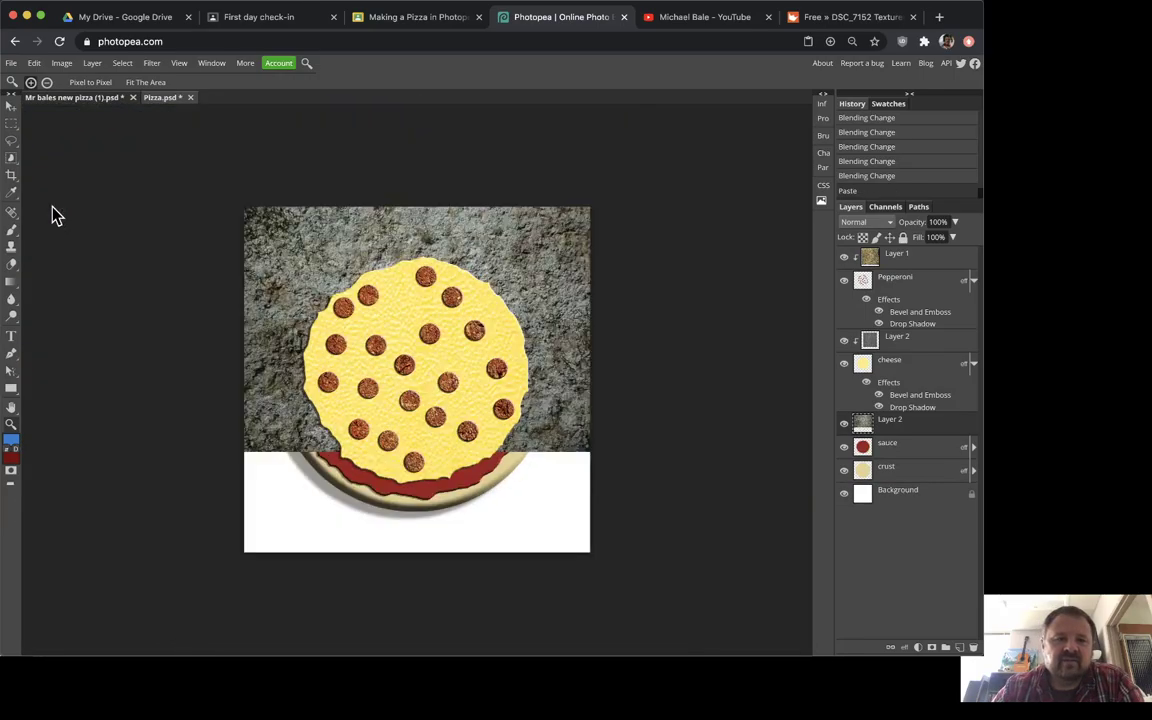
key(super+0)
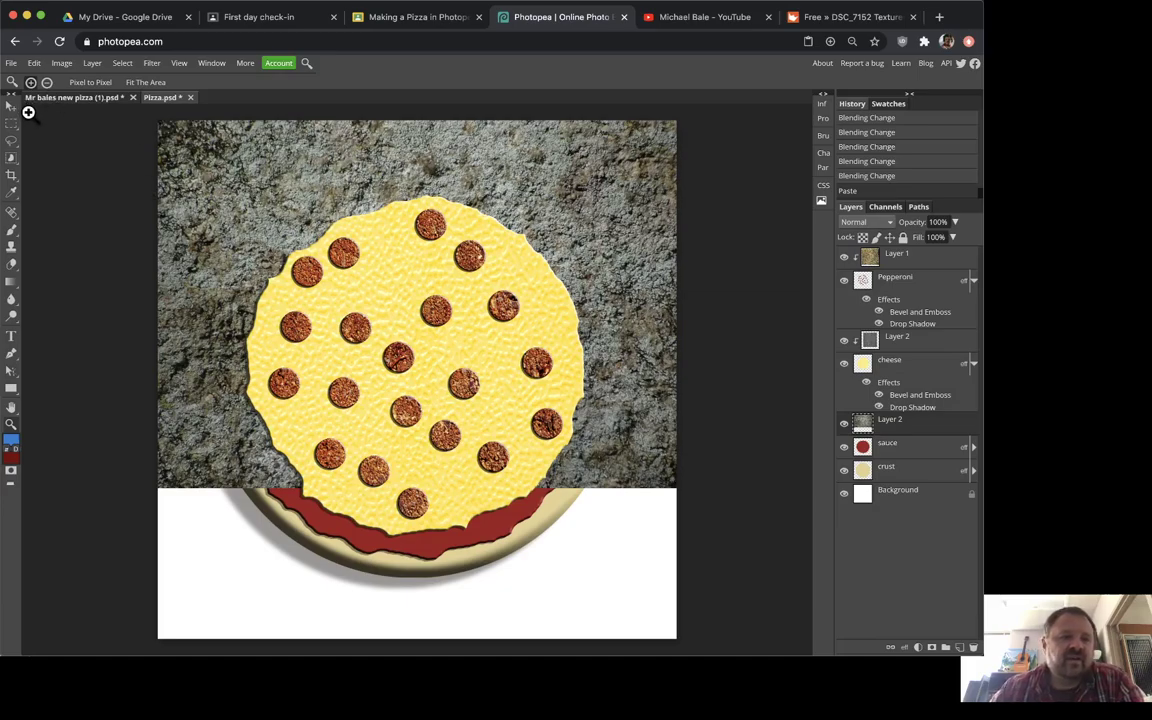
key(super+plus)
key(super+plus)
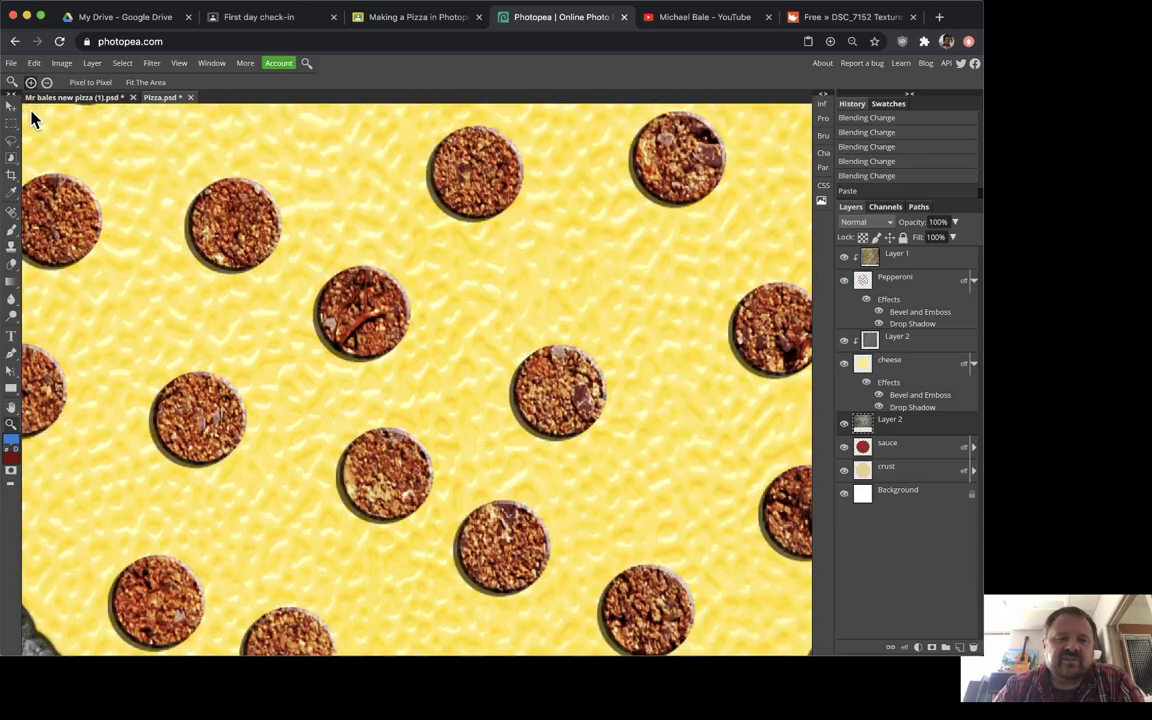
key(super+0)
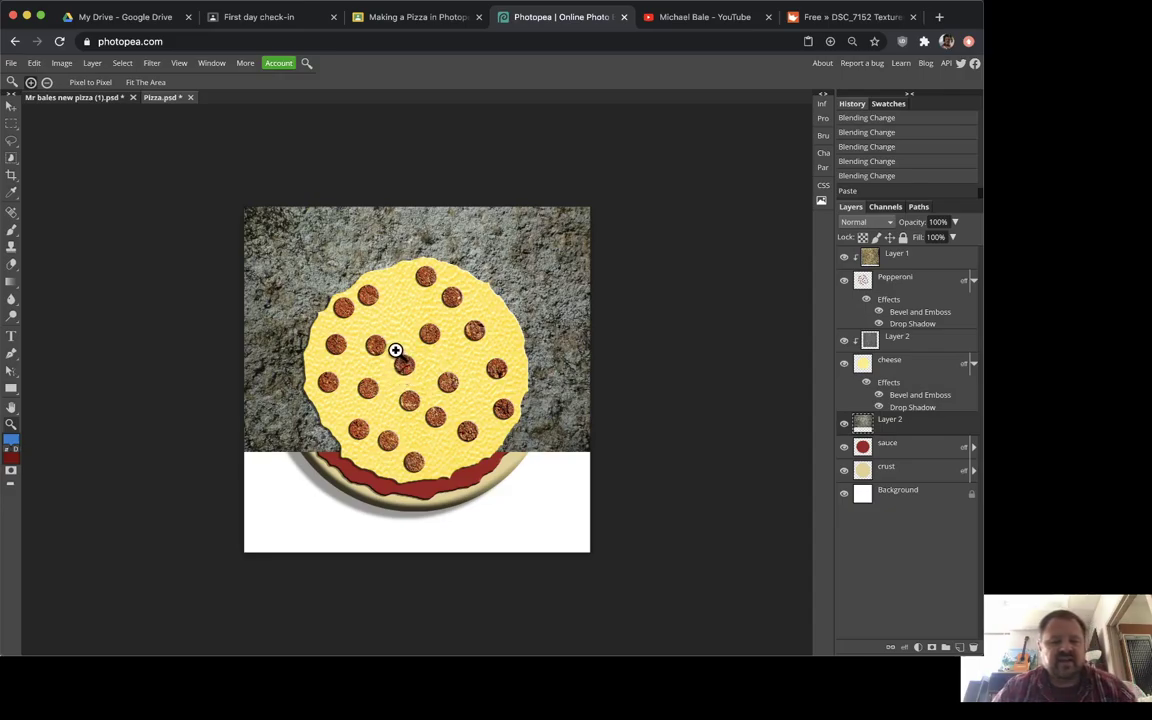
key(super+minus)
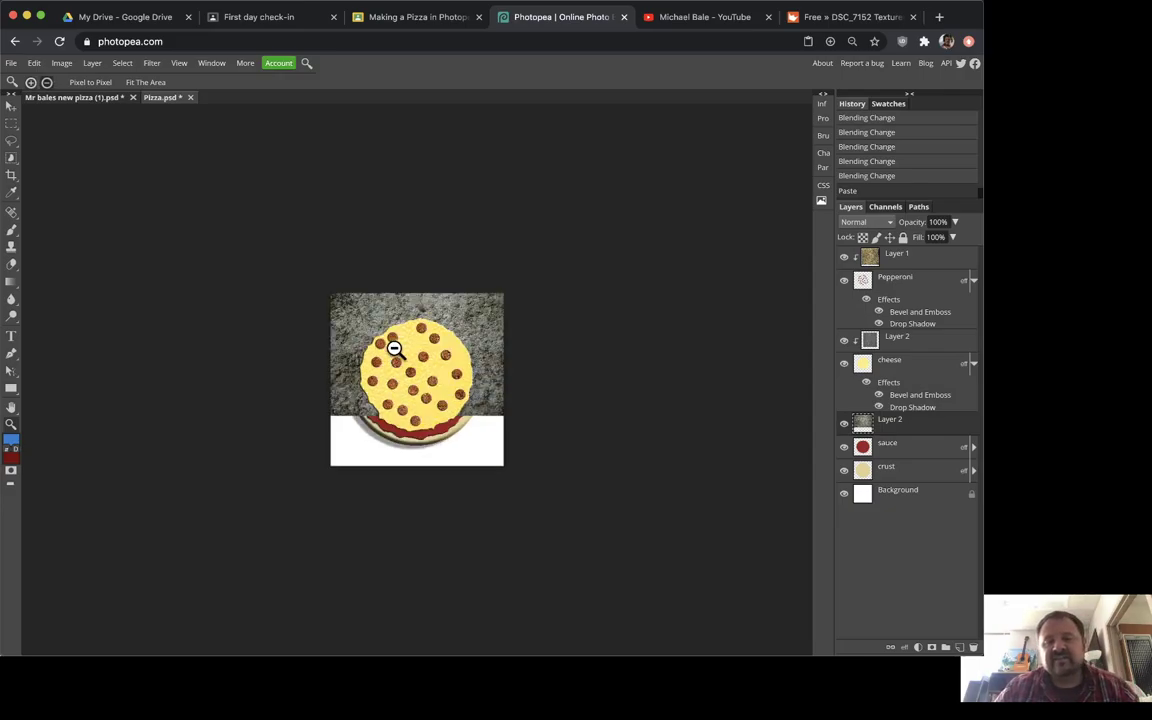
click(406, 363)
click(406, 363)
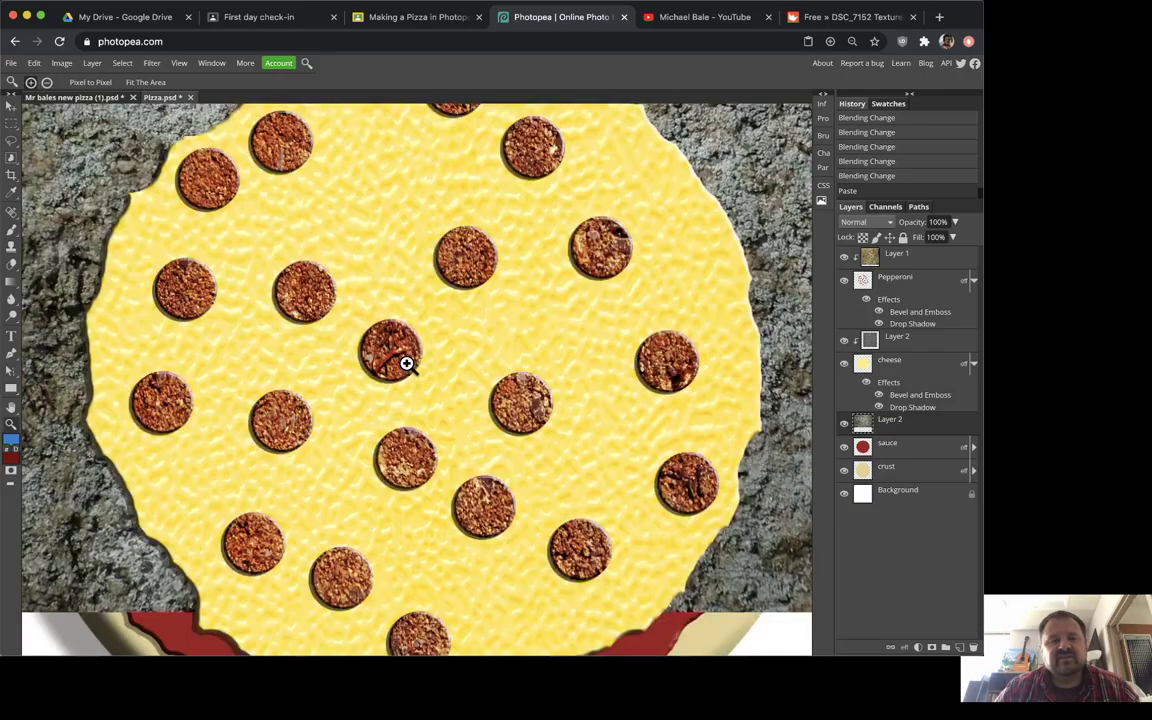
alt+click(406, 363)
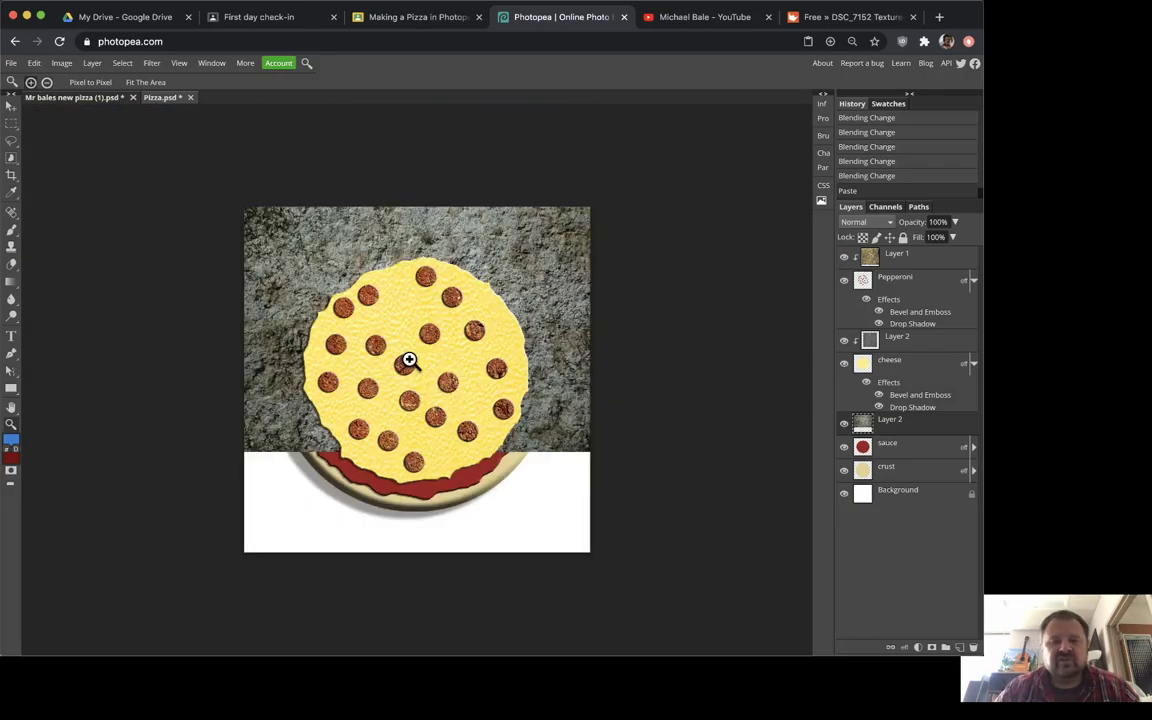
scroll(409, 359, up, 5)
scroll(409, 359, down, 3)
scroll(409, 359, up, 3)
scroll(409, 359, down, 6)
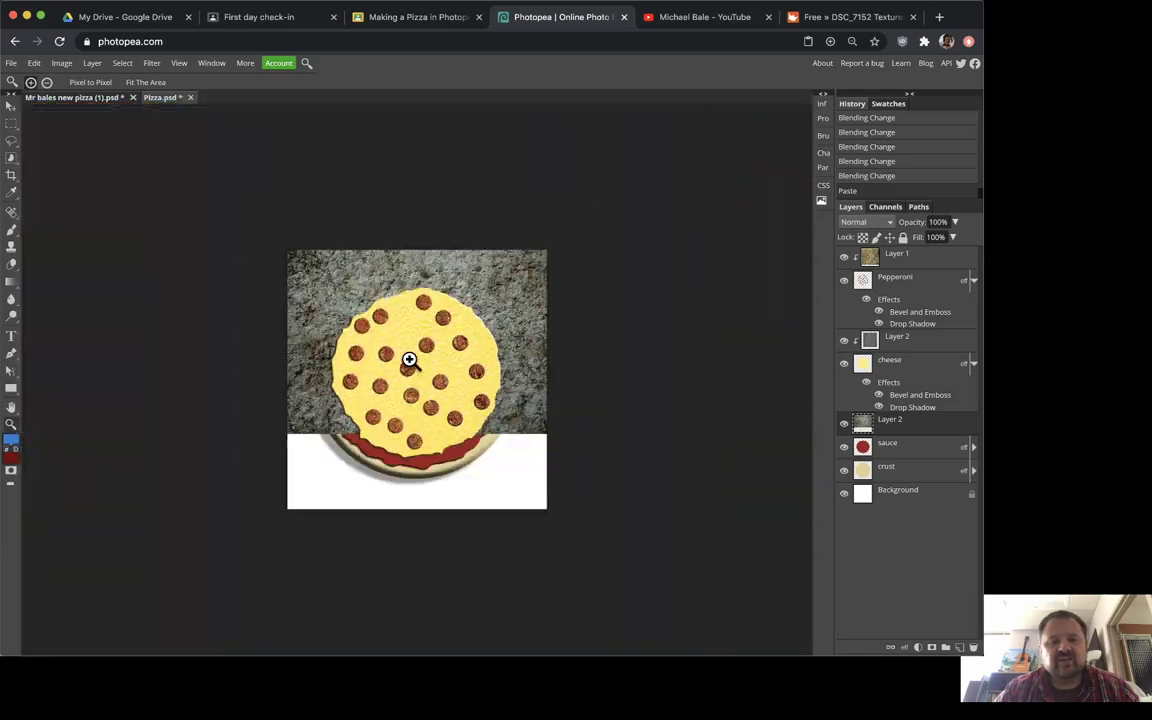
scroll(409, 359, up, 4)
scroll(409, 359, down, 2)
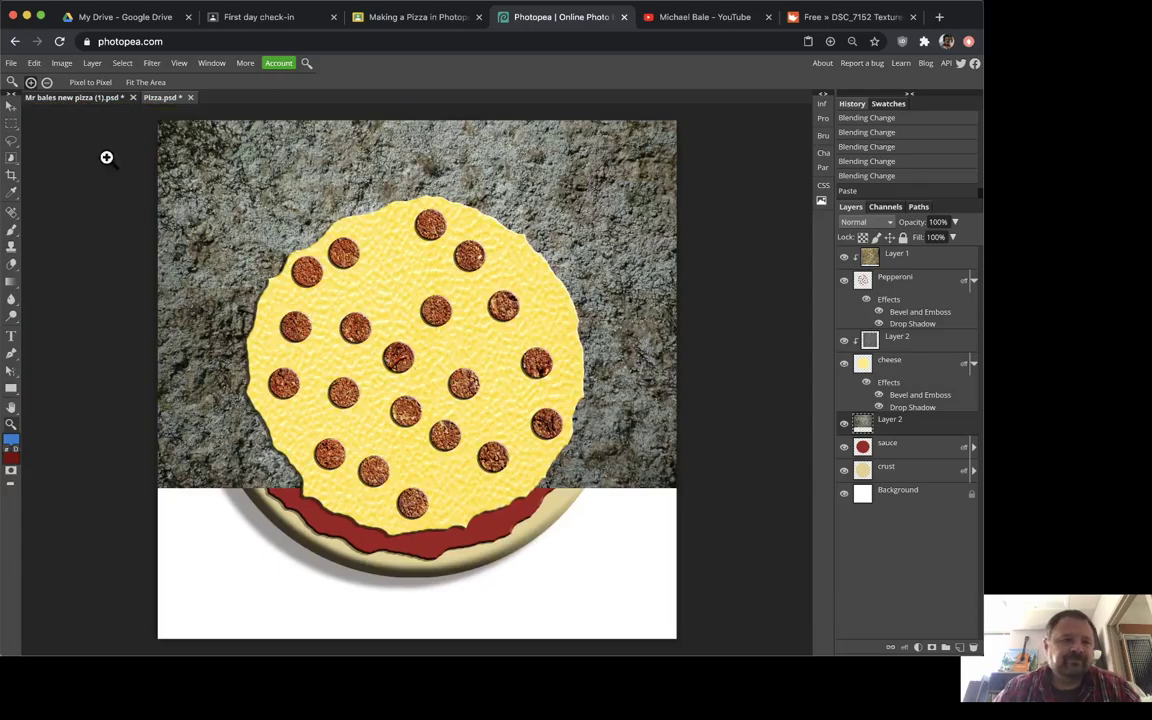
- Centre the rock texture over the pizza and scale it to about 83.69% width and 112.69% height so it covers the sauce
click(12, 106)
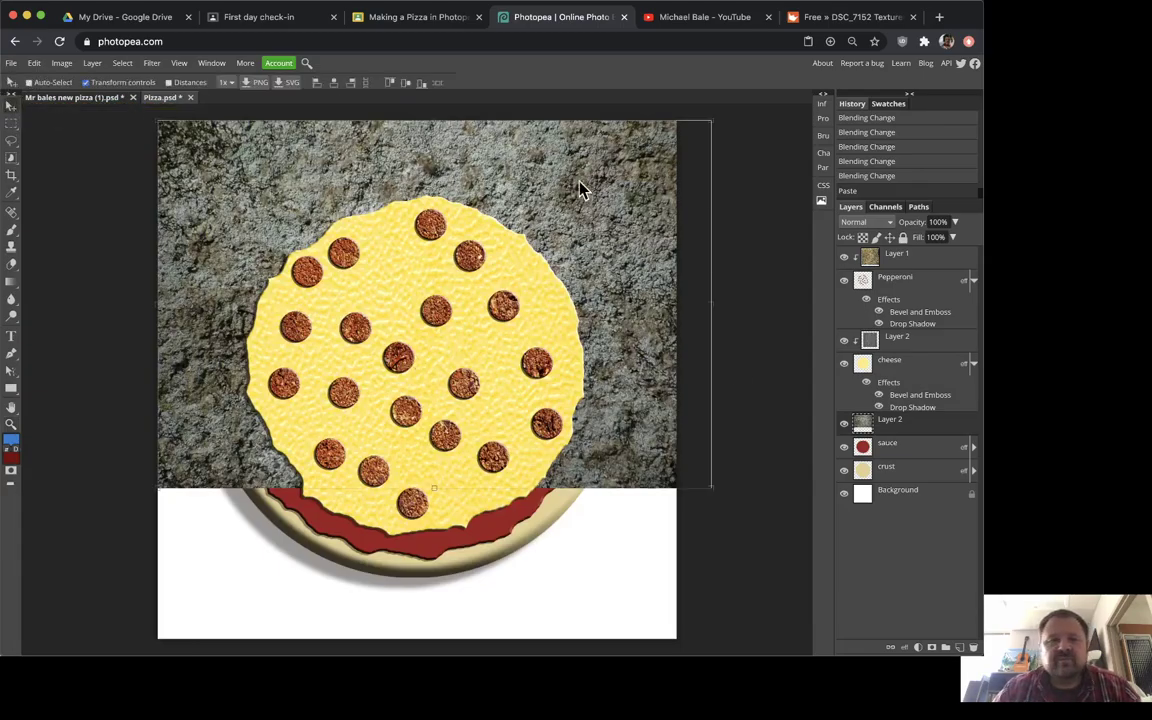
drag(583, 190, 529, 220)
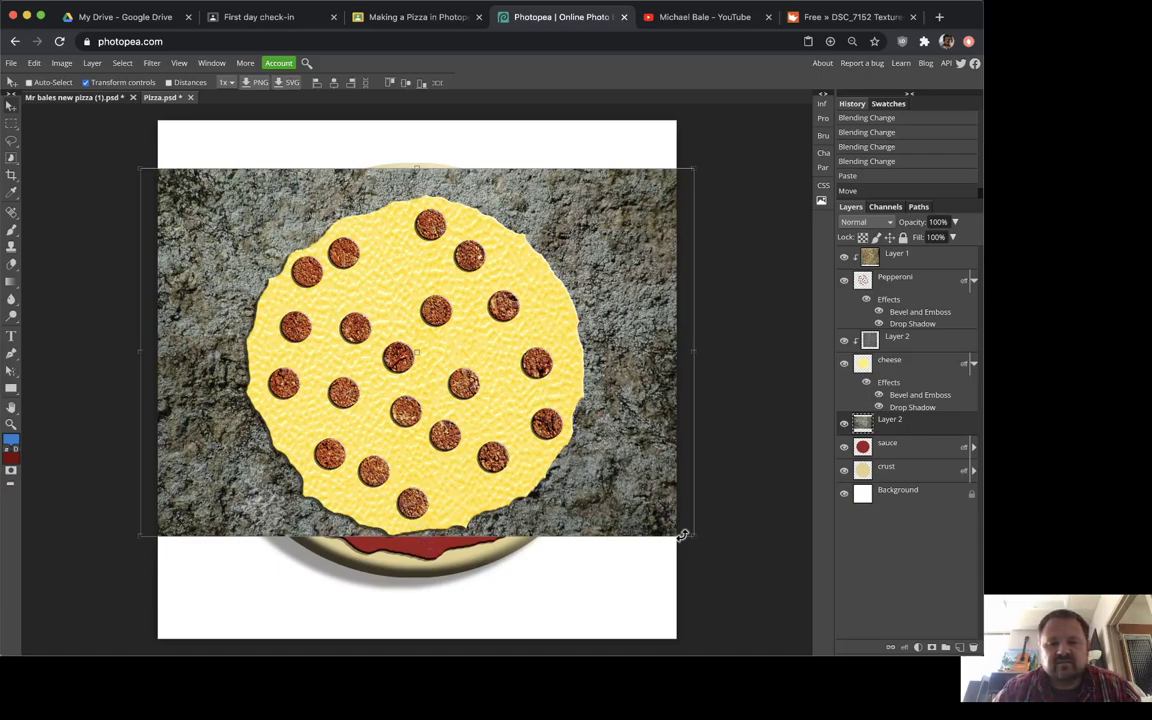
drag(697, 538, 648, 584)
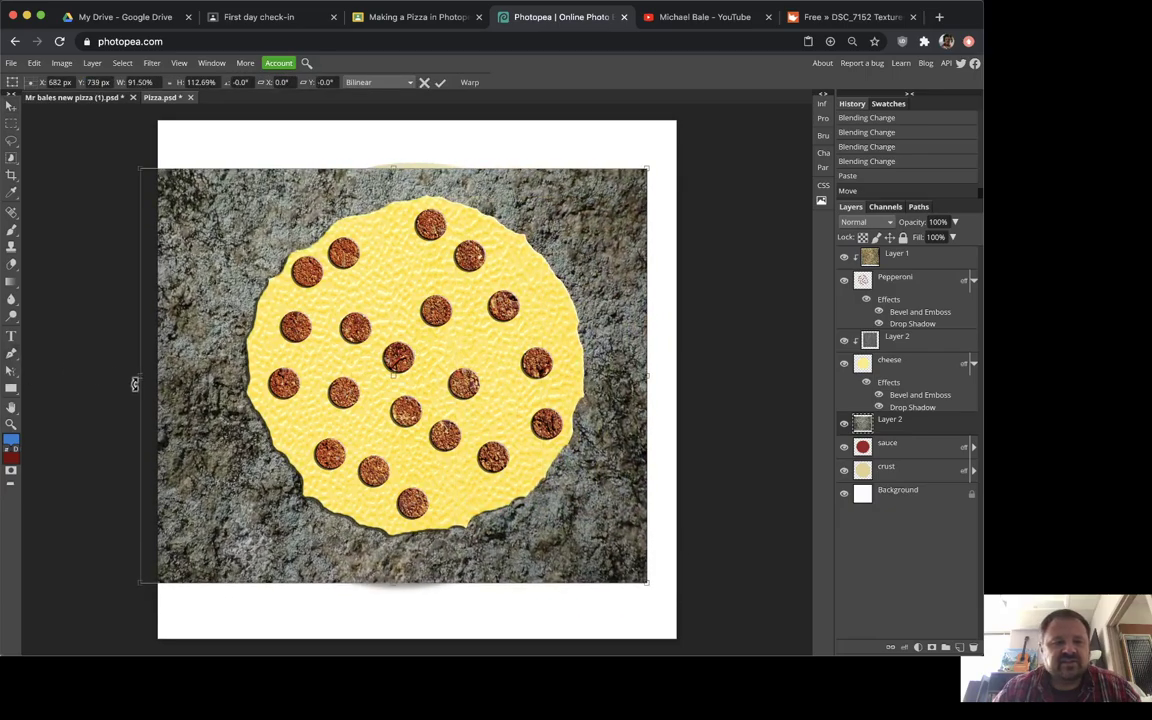
drag(139, 376, 183, 378)
drag(562, 215, 557, 212)
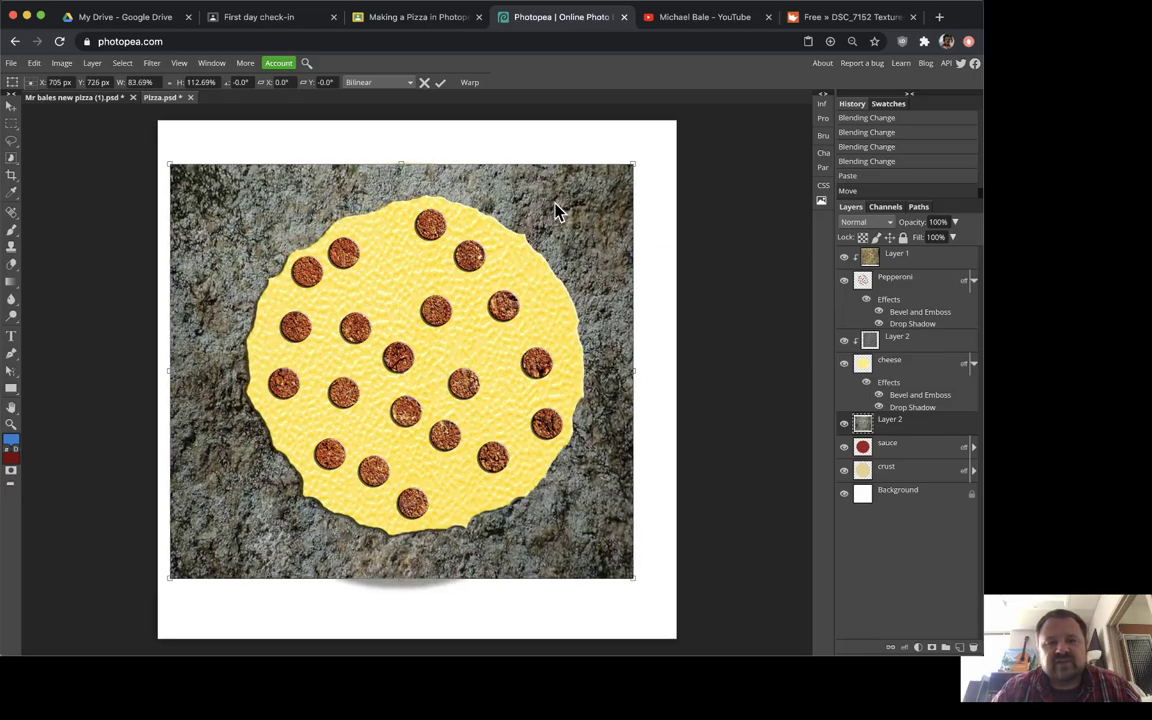
key(Return)
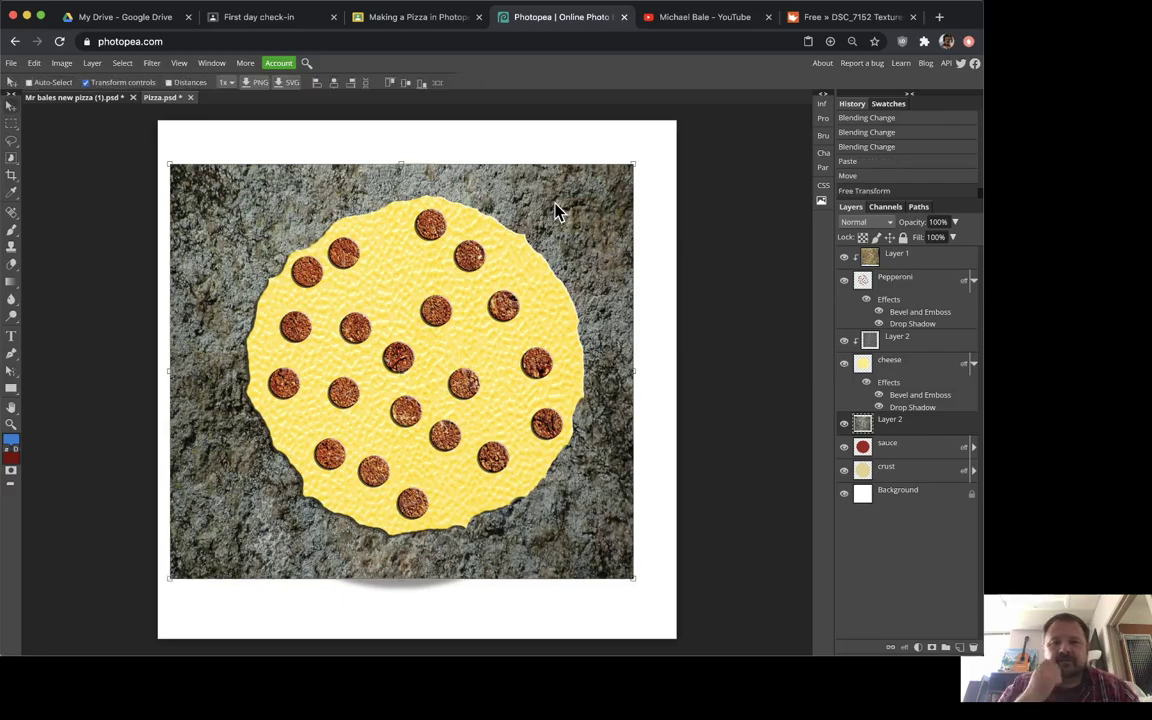
- Clip the rock texture layer to the sauce layer and set its blend mode to Overlay
right_click(928, 428)
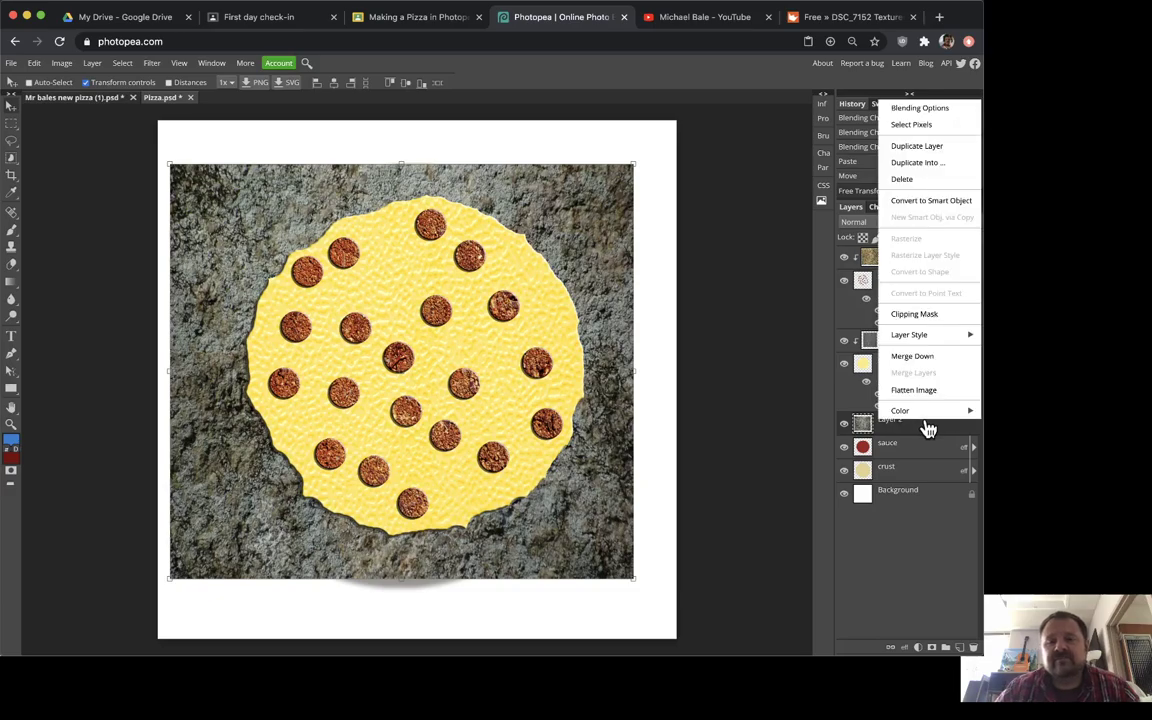
click(933, 316)
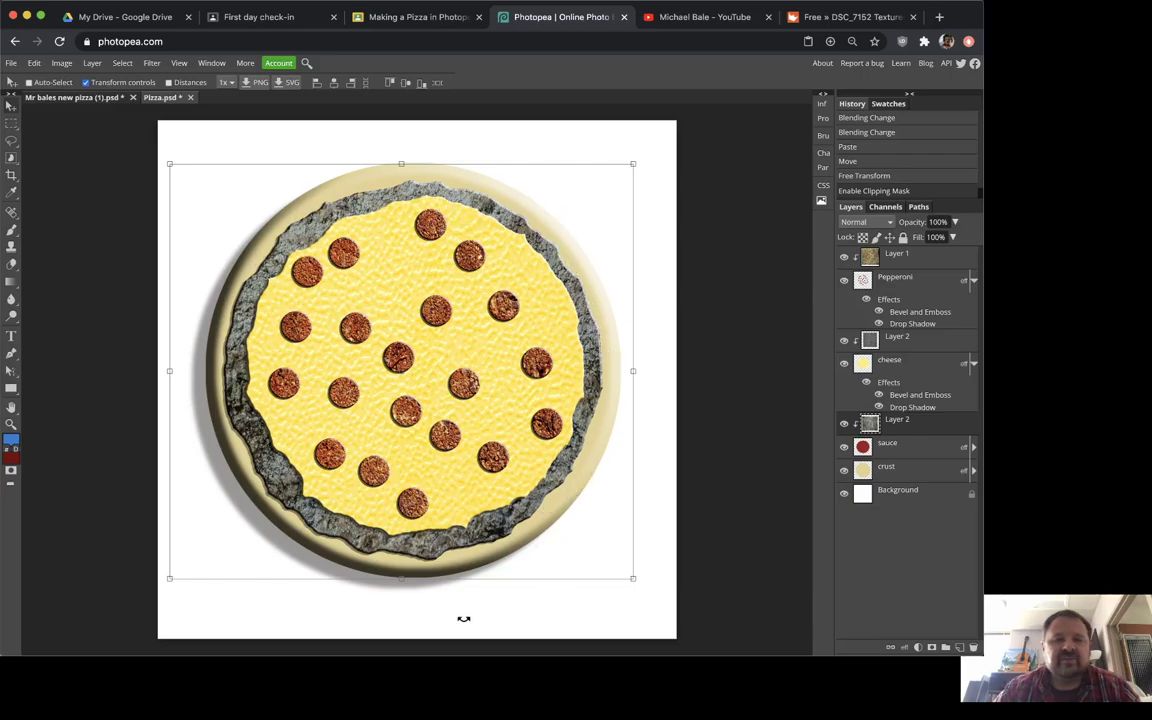
click(878, 229)
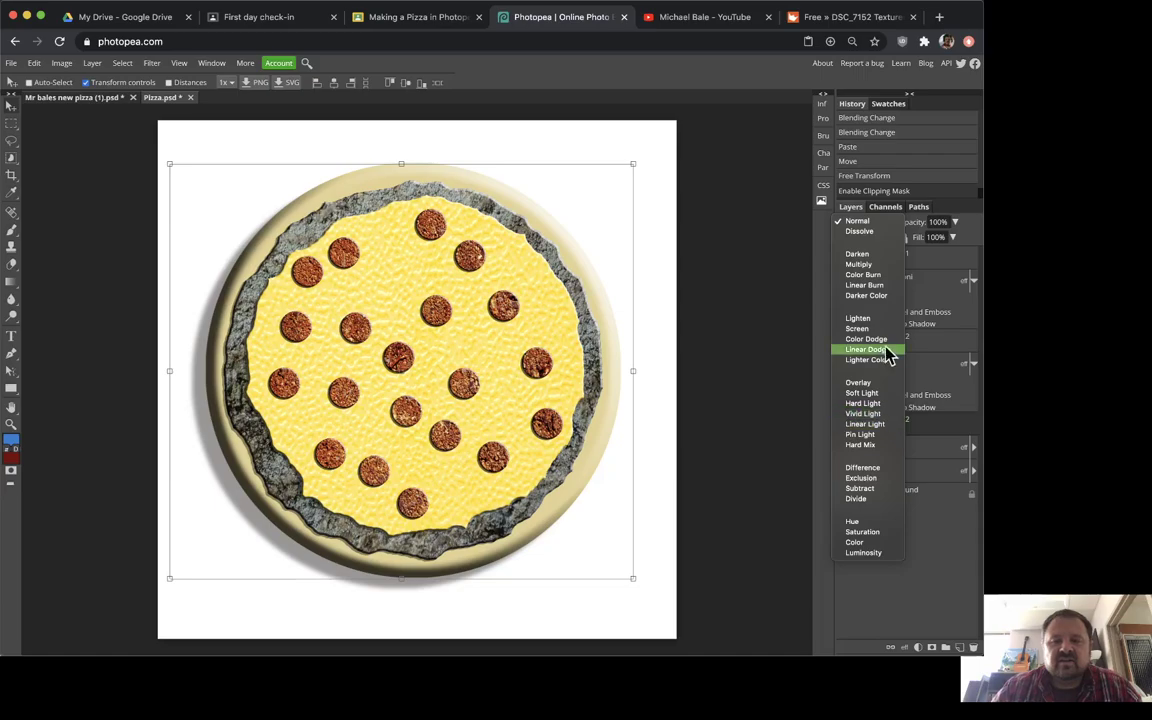
click(870, 385)
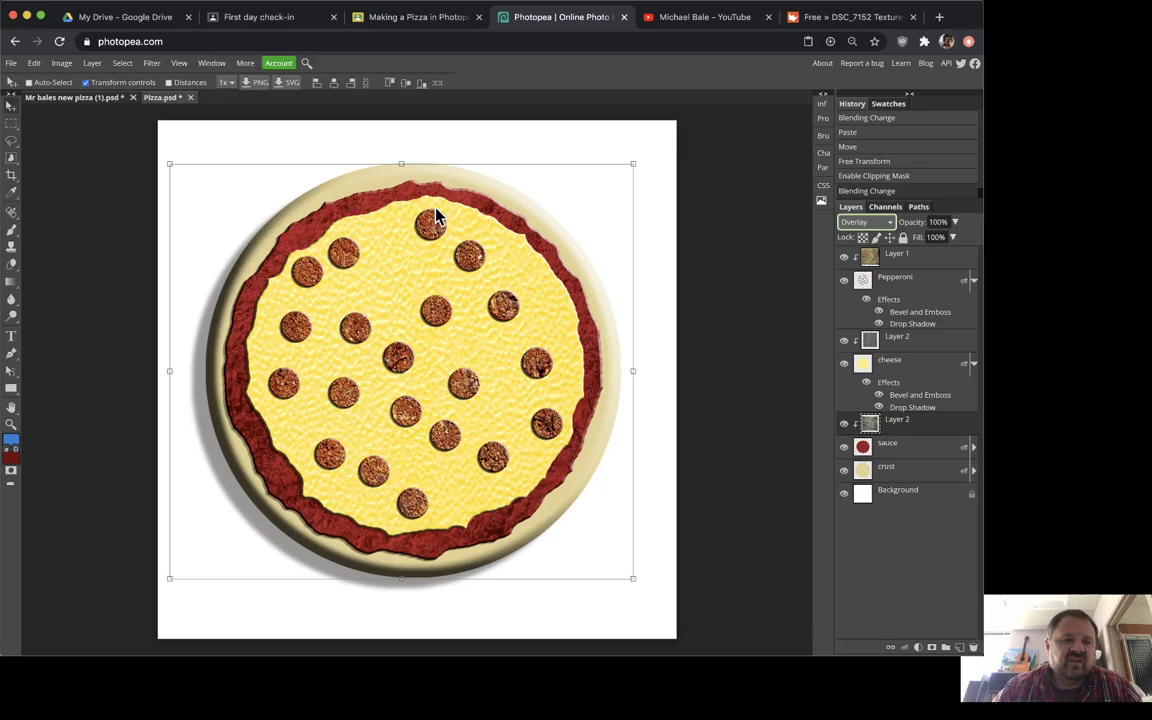
- Try the Soft Light and Hard Light blend modes on the sauce's rock texture, then return it to Overlay
key(super+equal)
key(super+equal)
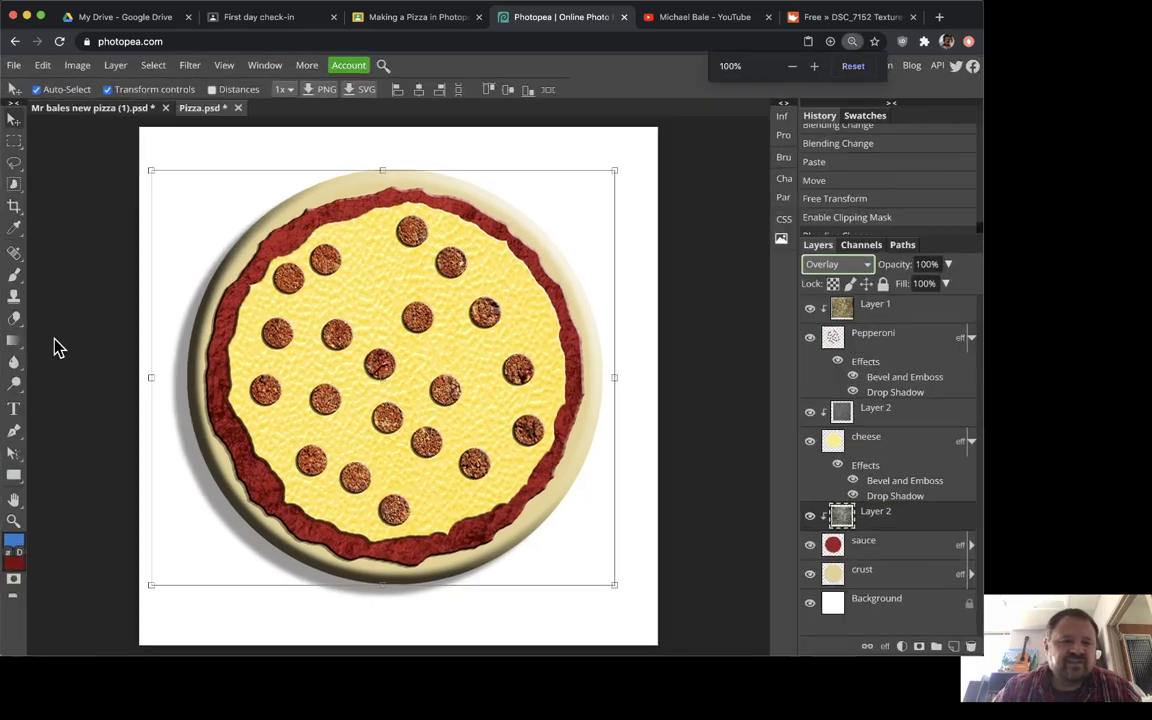
key(super+minus)
key(super+minus)
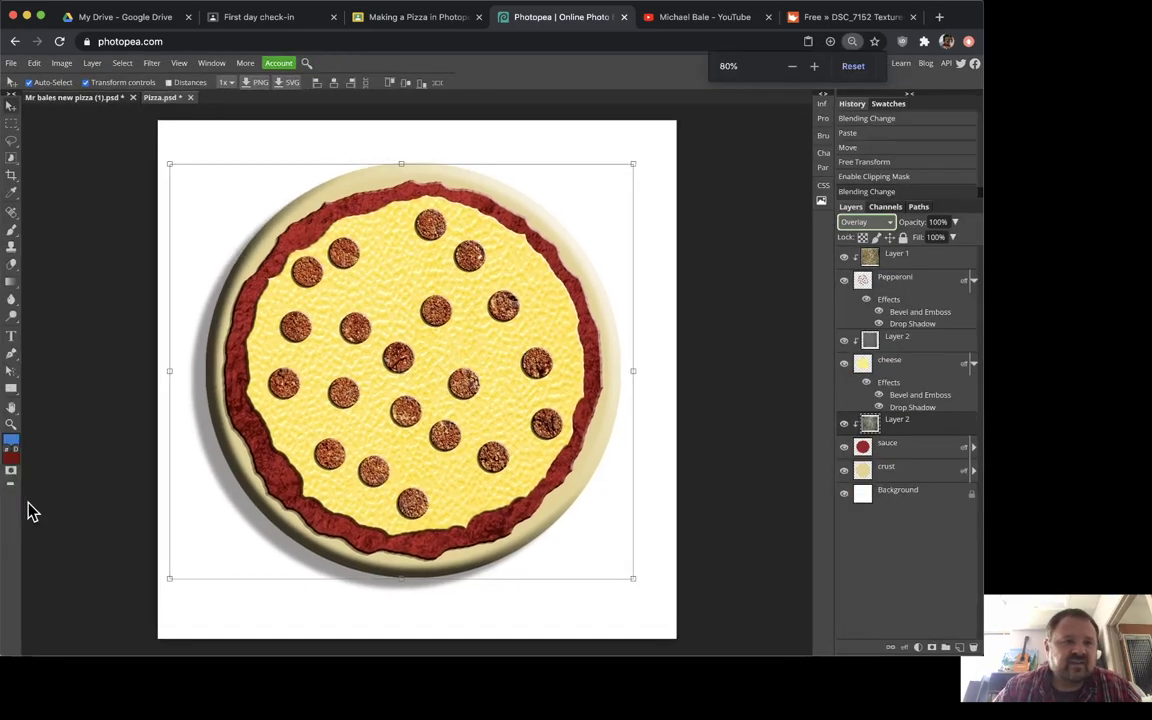
key(super+equal)
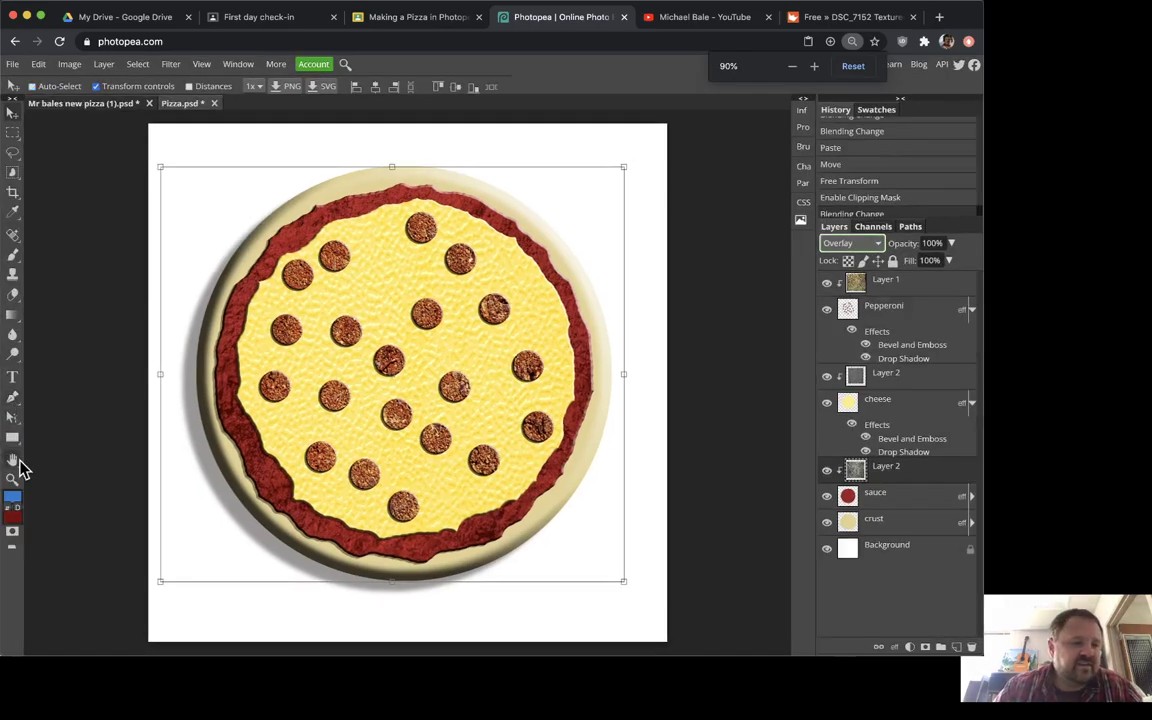
key(z)
click(313, 222)
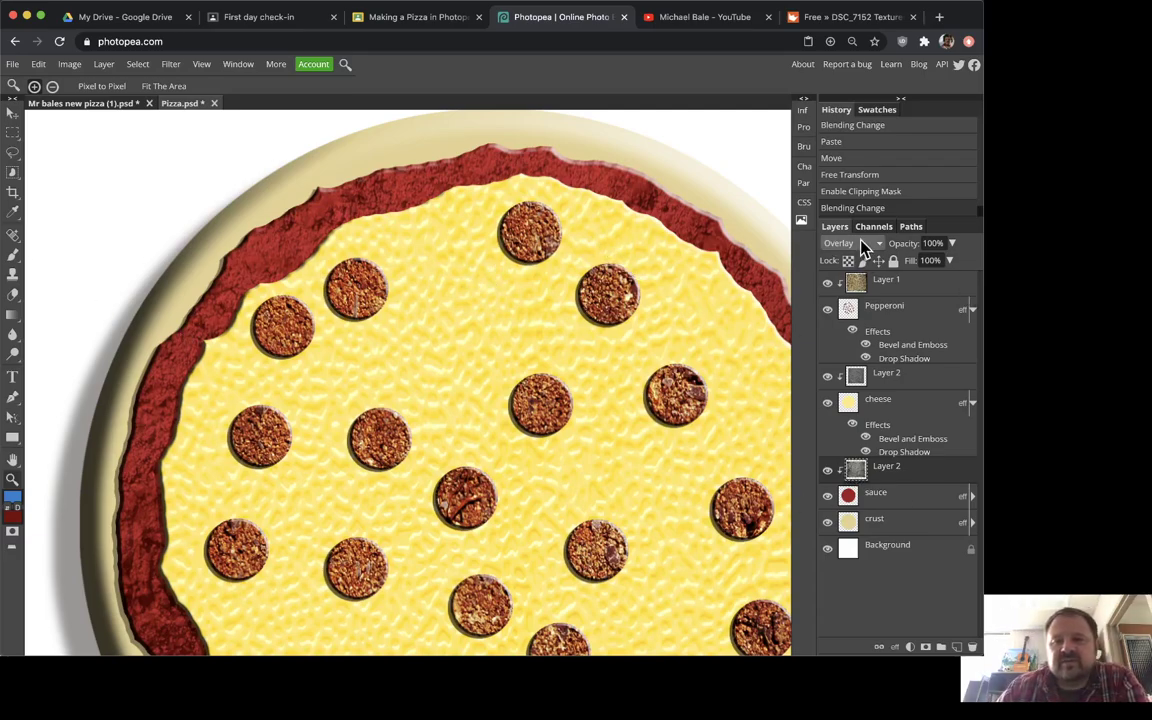
click(862, 245)
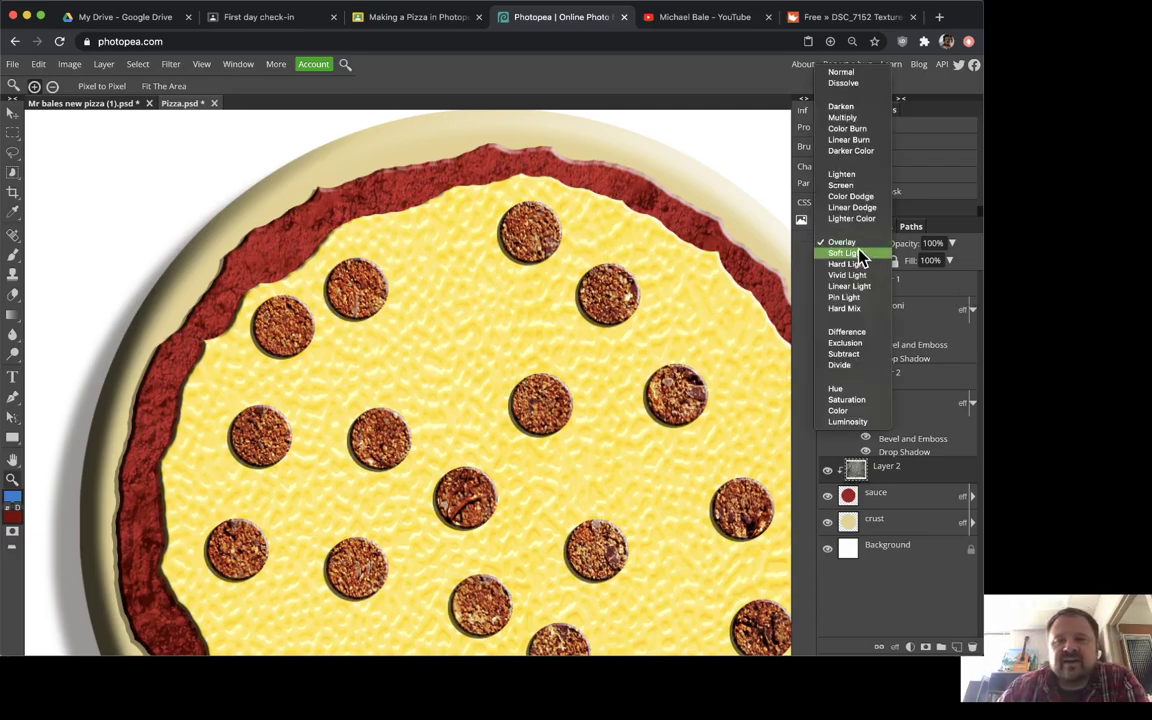
click(860, 256)
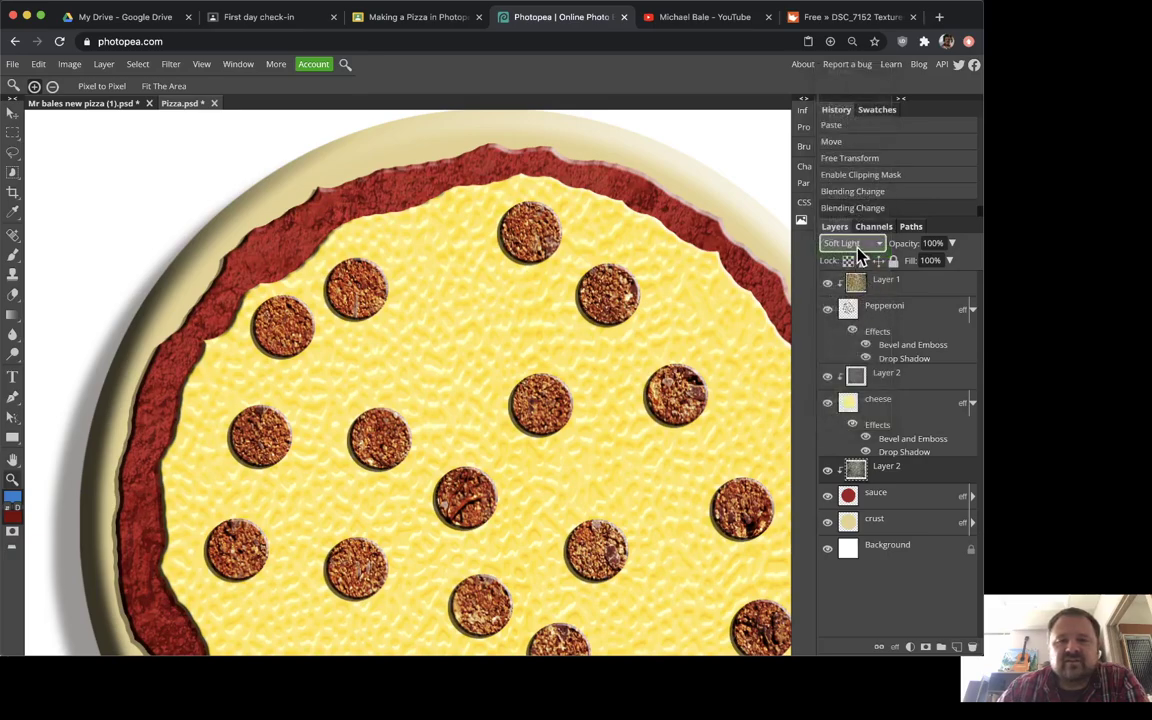
click(852, 244)
click(856, 250)
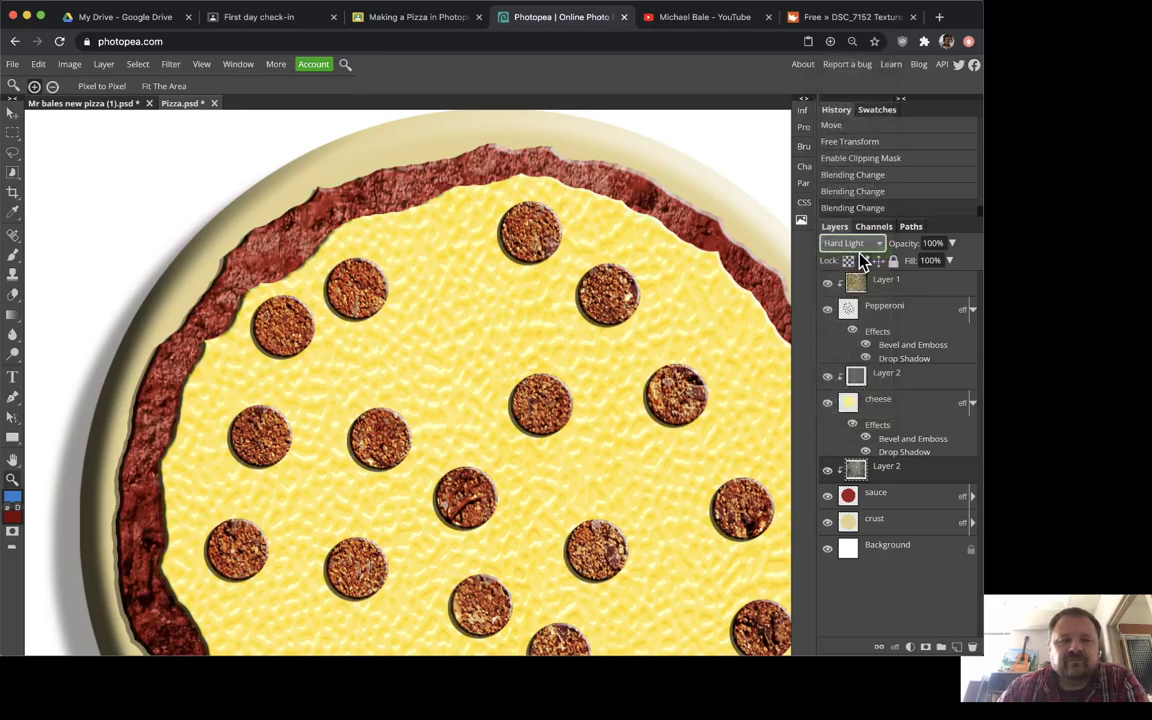
click(862, 244)
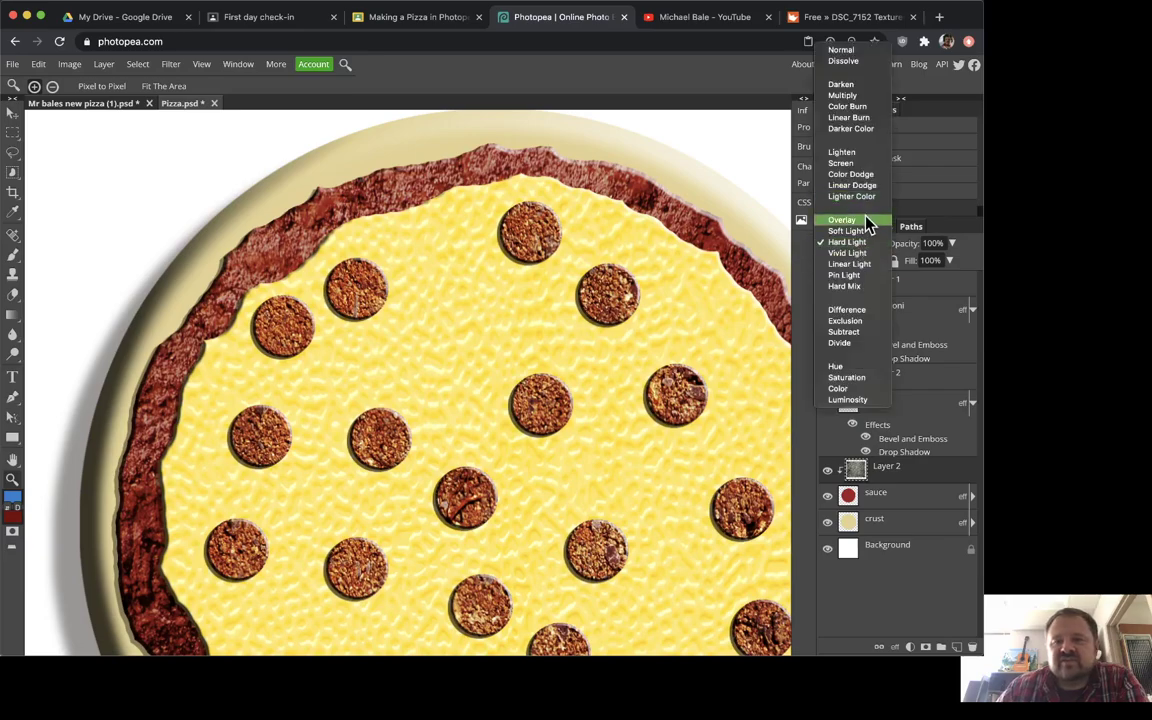
click(868, 220)
click(866, 244)
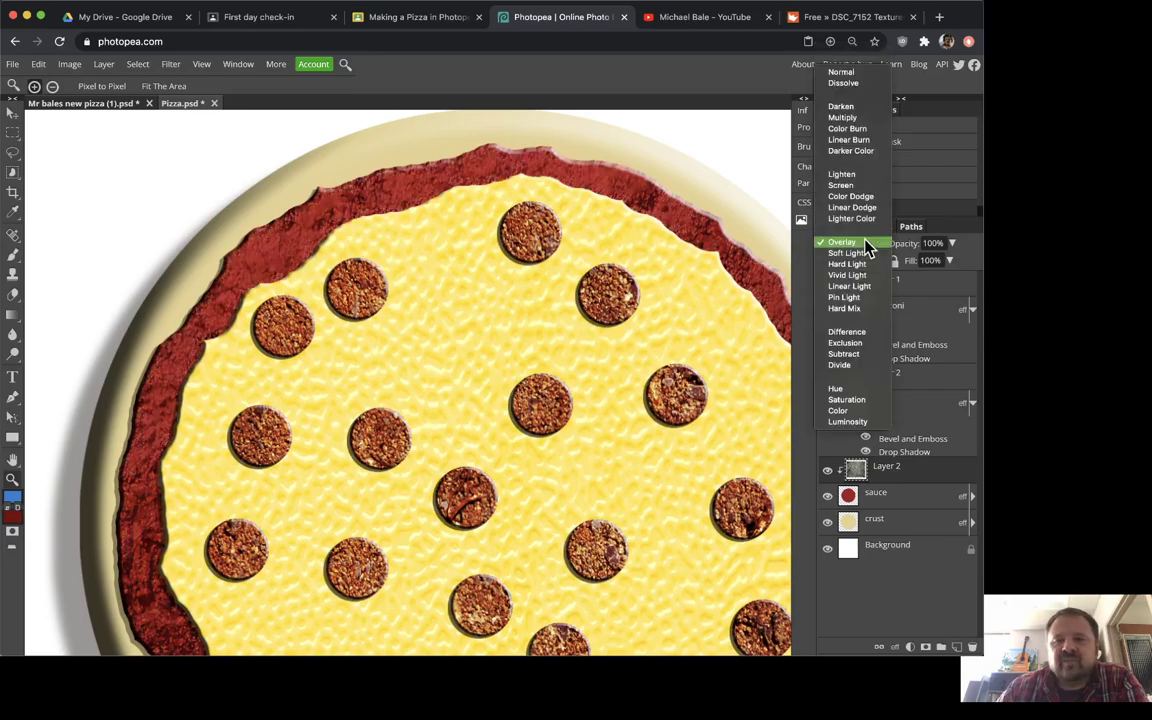
click(864, 245)
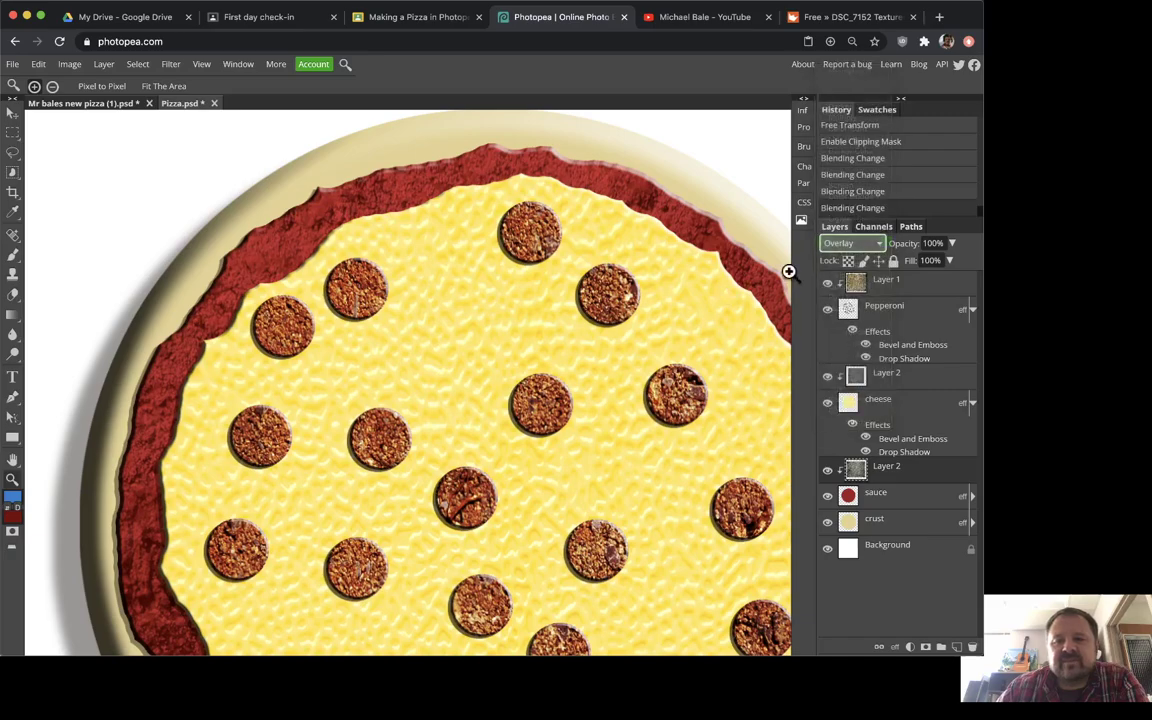
- Try the Vivid Light blend mode on the sauce's rock texture and set it back to Overlay
click(876, 250)
key(Escape)
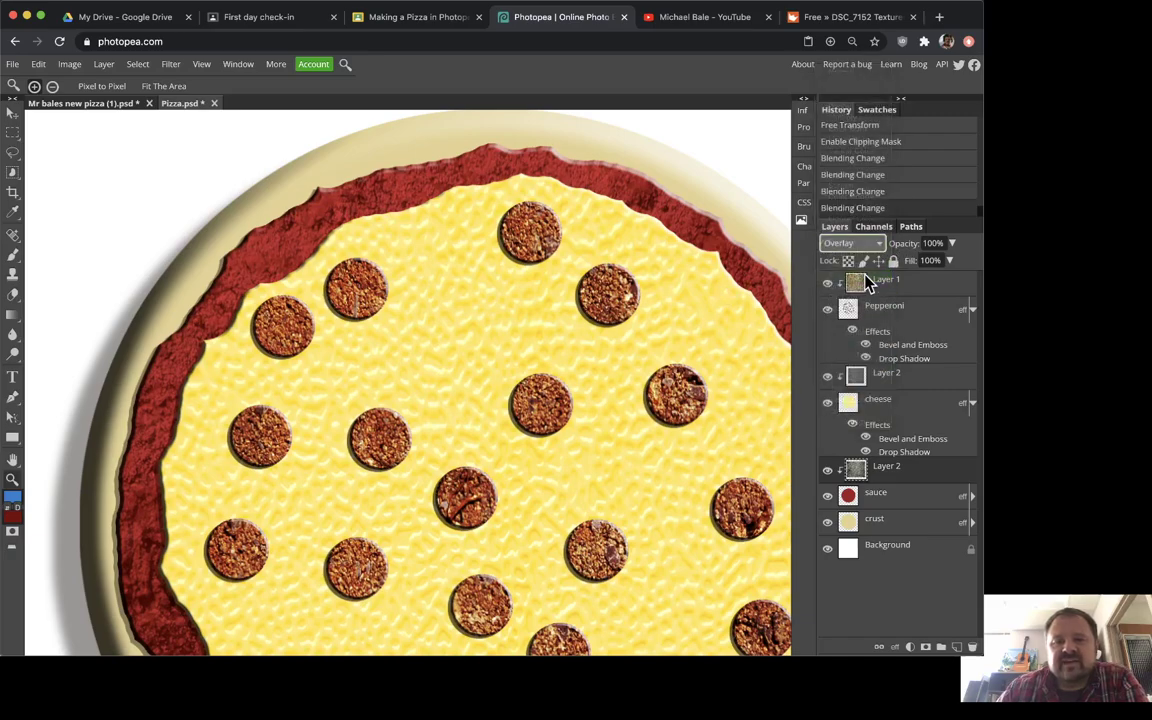
click(851, 243)
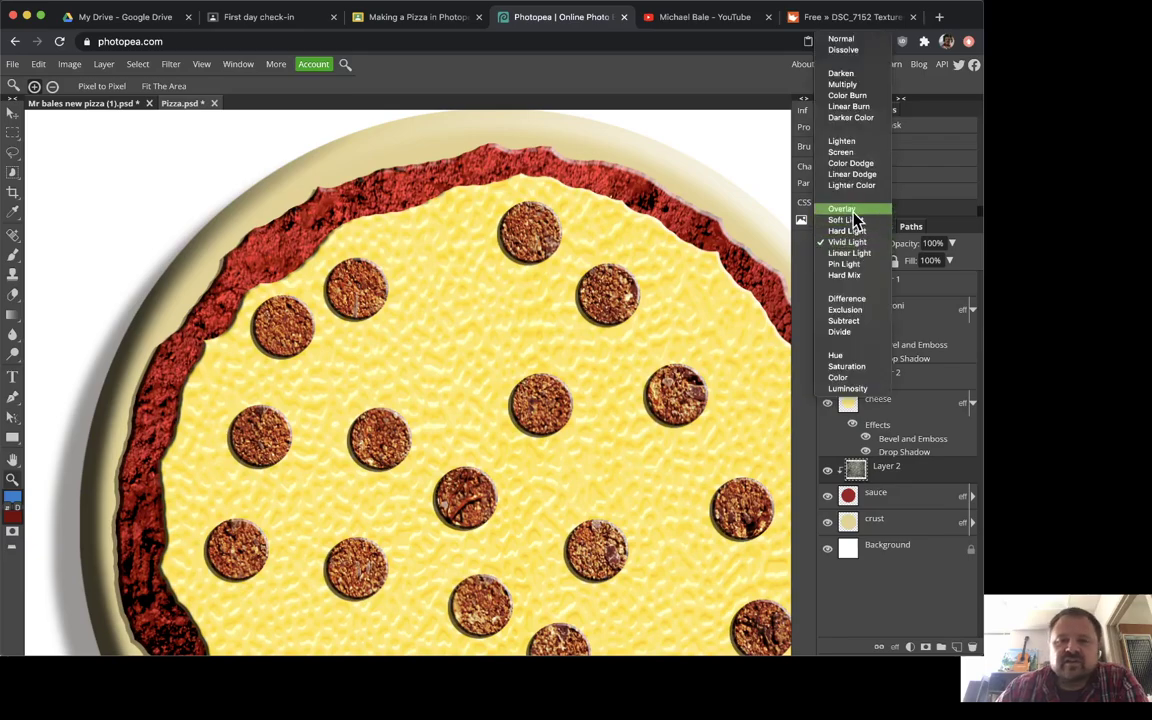
click(853, 210)
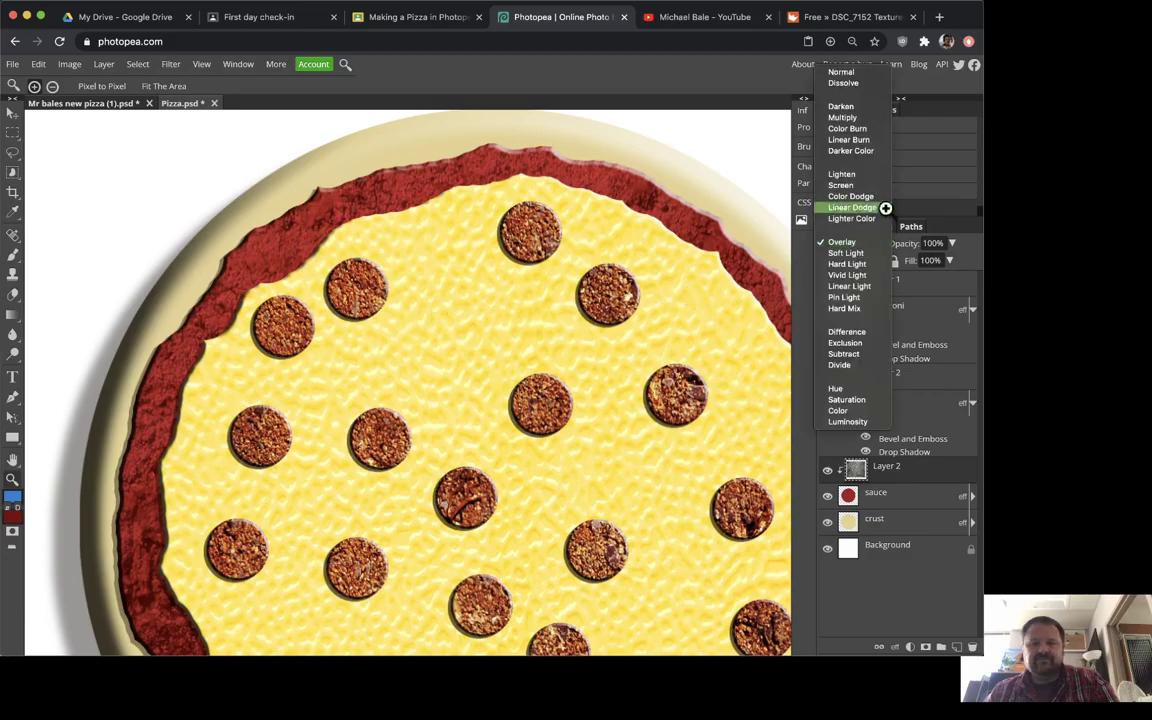
click(851, 242)
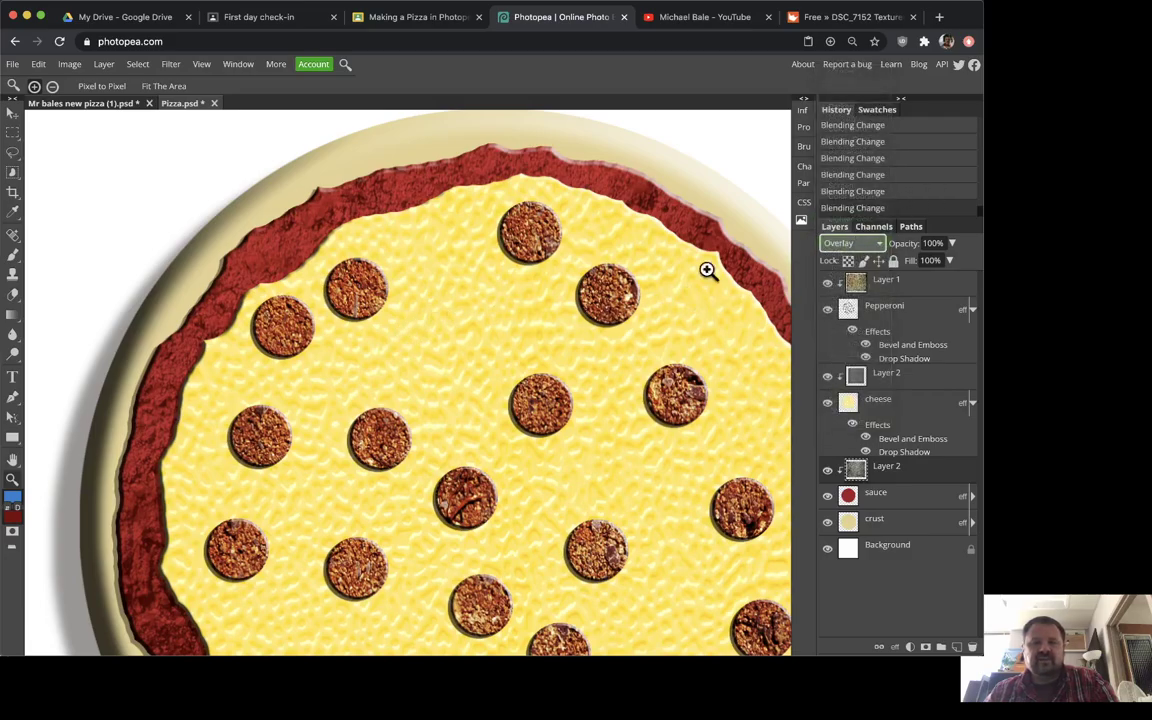
- Check the textured sauce around the pizza's edge and select the crust layer
click(376, 374)
alt+click(368, 363)
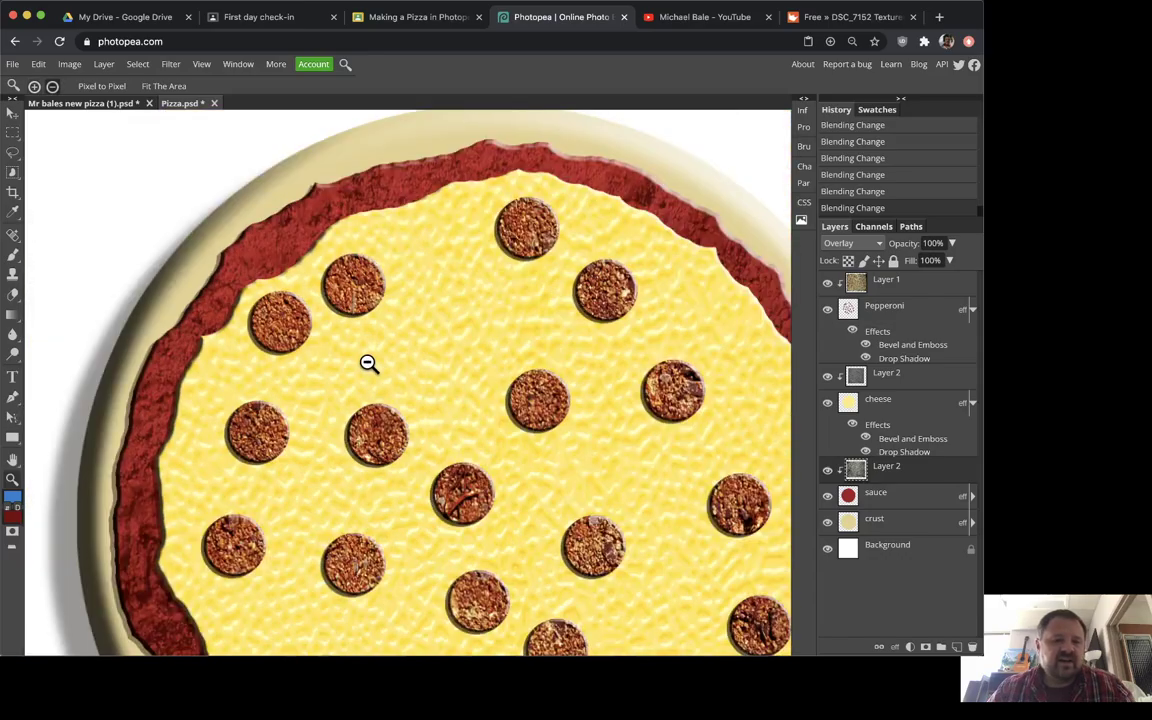
alt+click(367, 363)
click(358, 379)
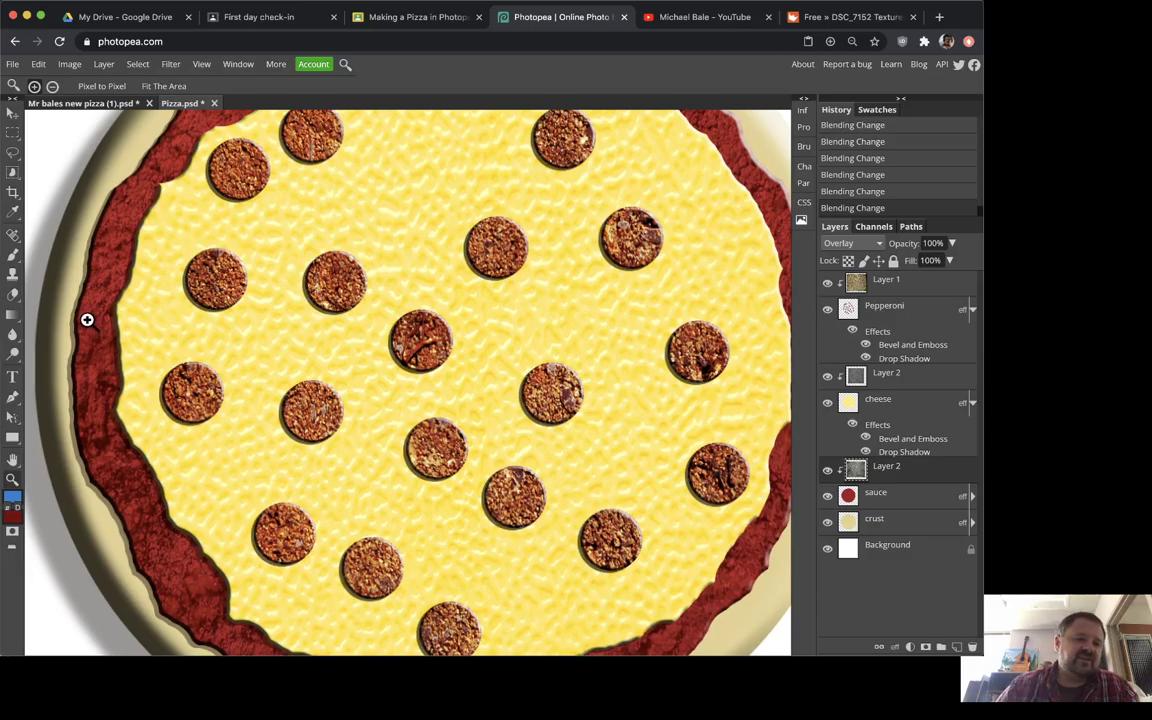
drag(591, 355, 464, 324)
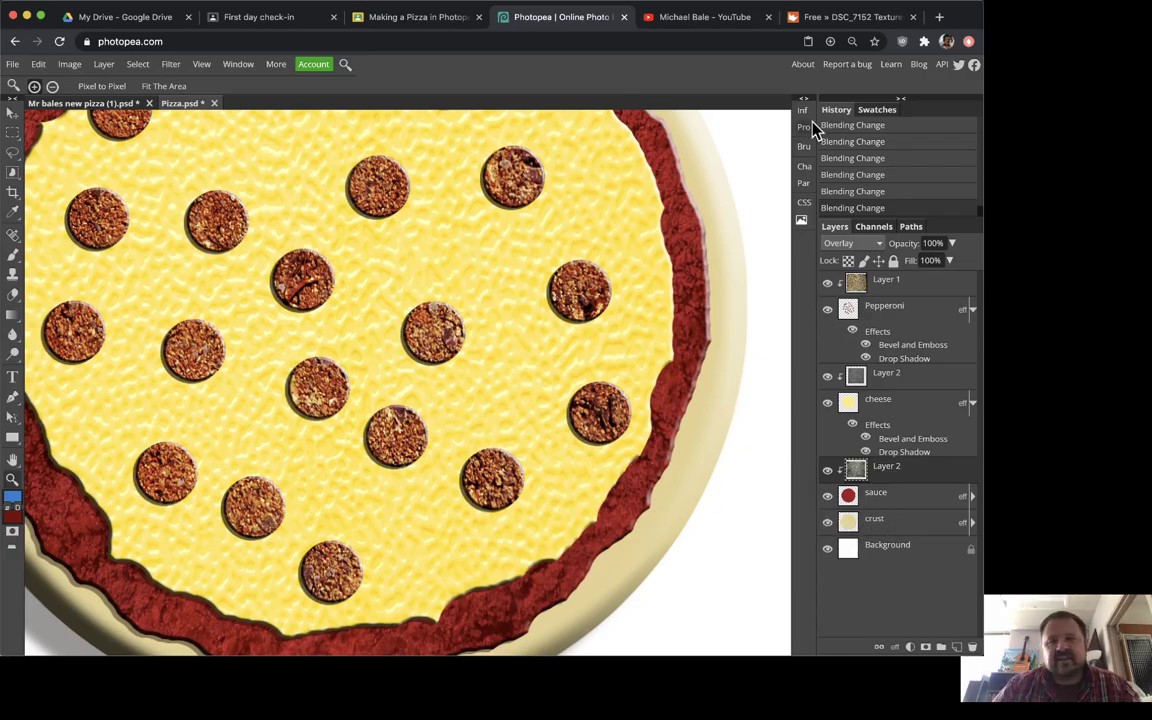
click(900, 521)
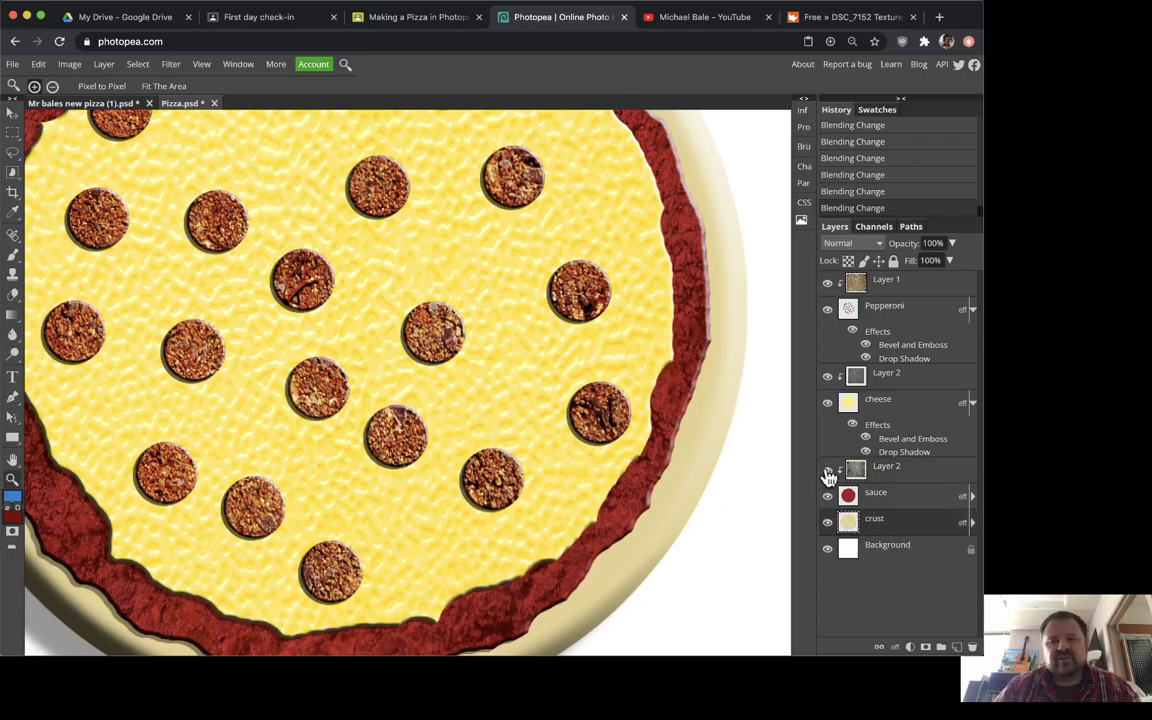
- Switch to the TextureKing site and look through the All Textures category for a crust texture
click(848, 17)
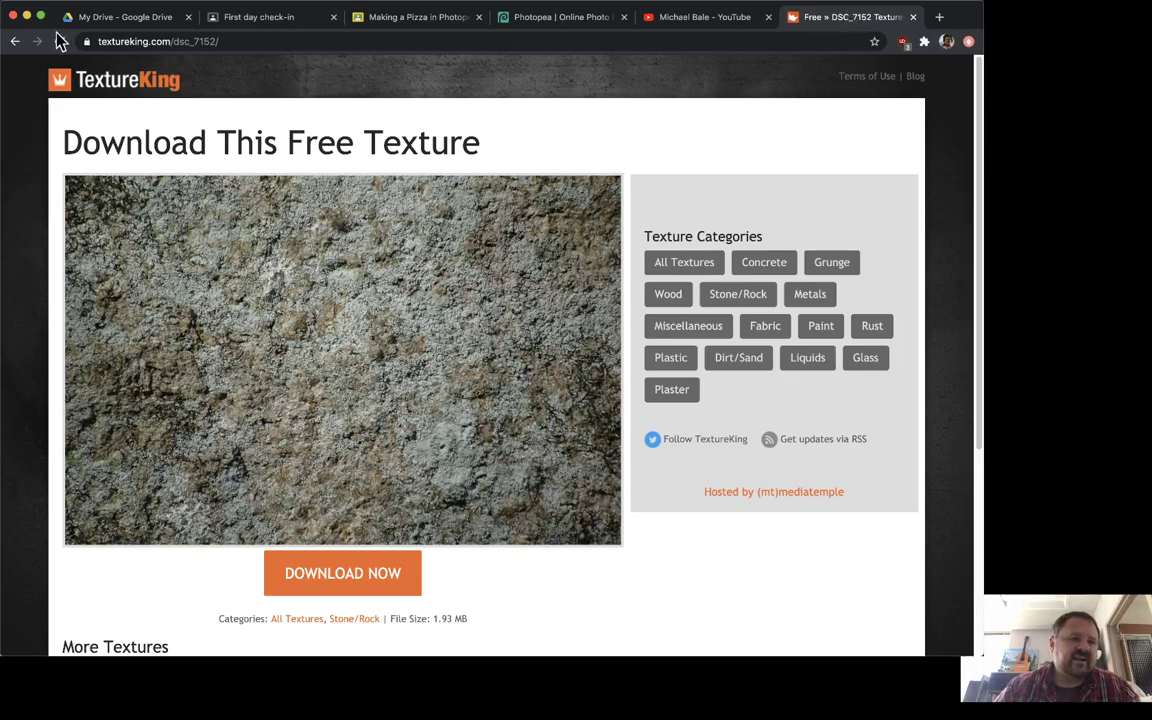
click(14, 44)
scroll(660, 265, up, 5)
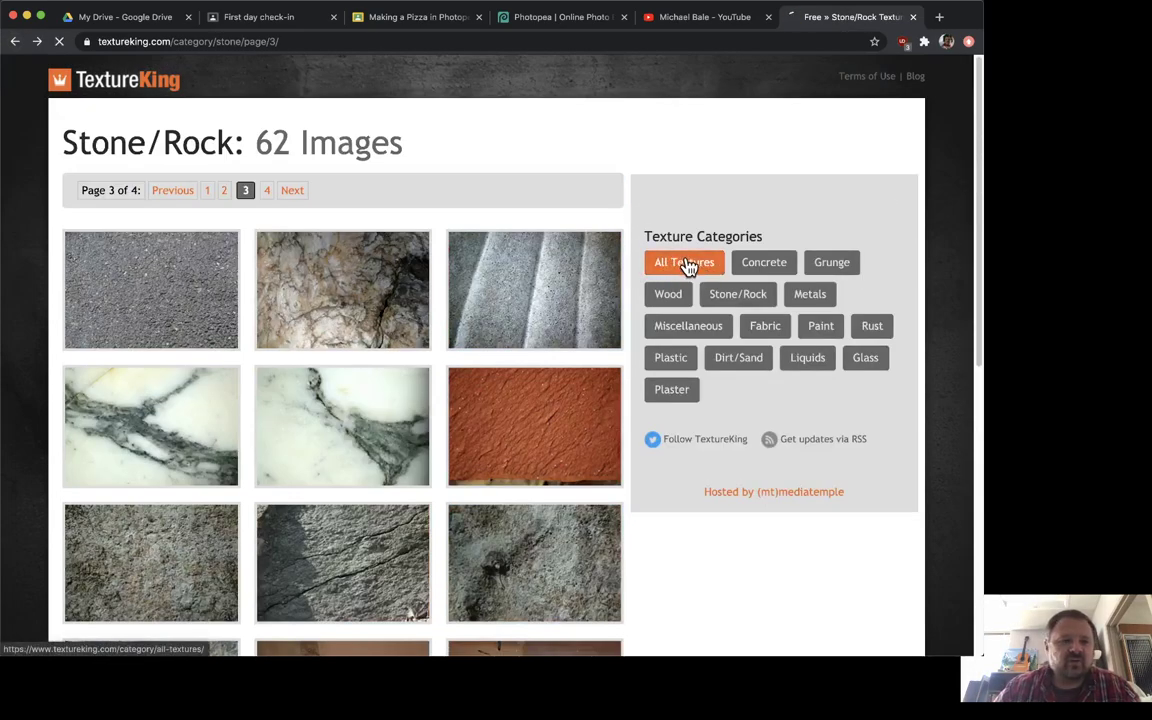
click(686, 263)
scroll(560, 305, down, 1)
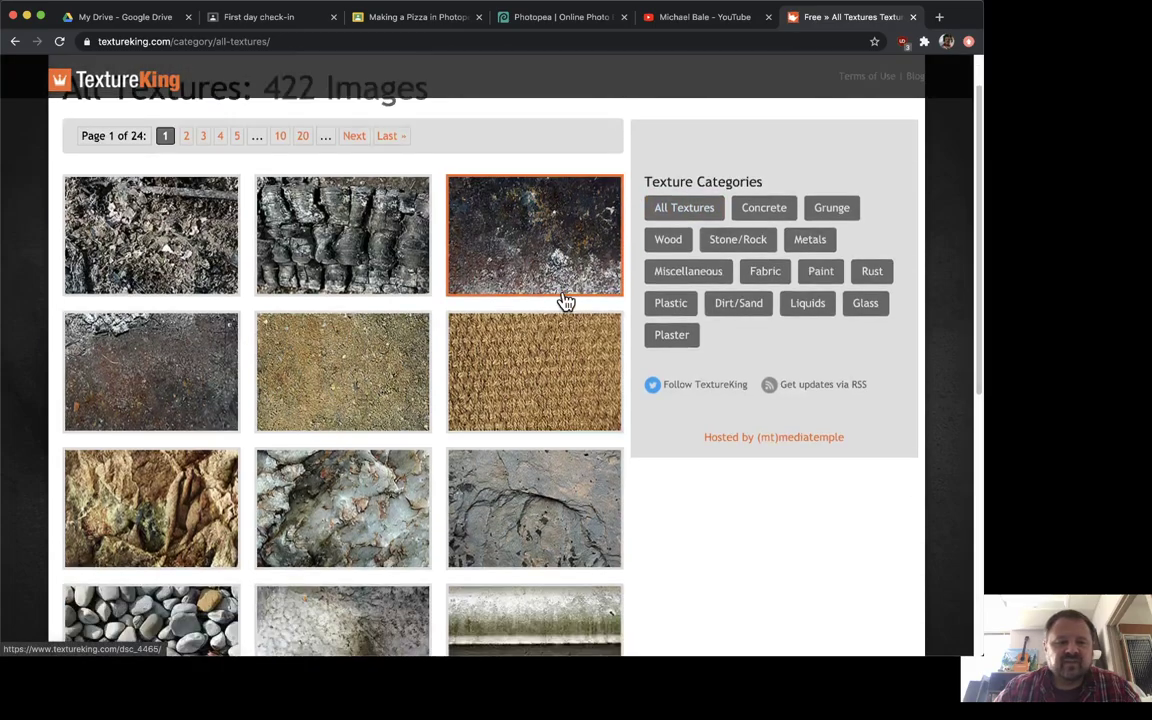
scroll(566, 302, down, 5)
scroll(566, 302, up, 6)
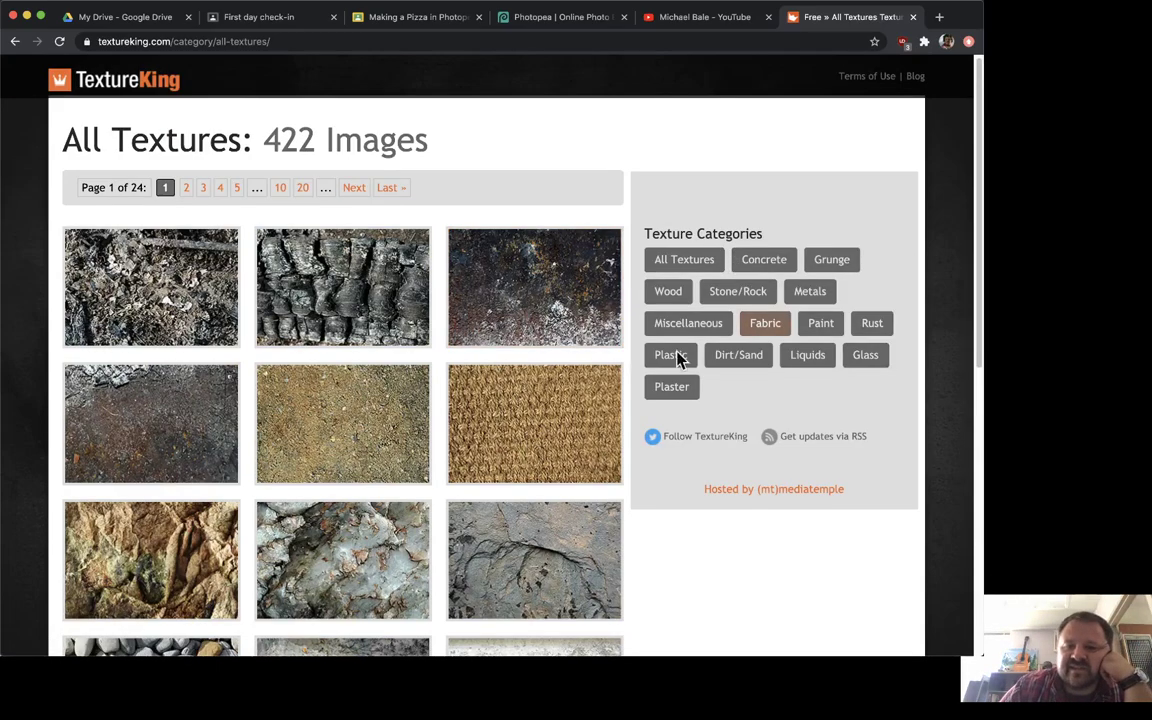
- Open the grainy brown DSC_4422 texture from TextureKing's Dirt/Sand category and copy its image
click(741, 363)
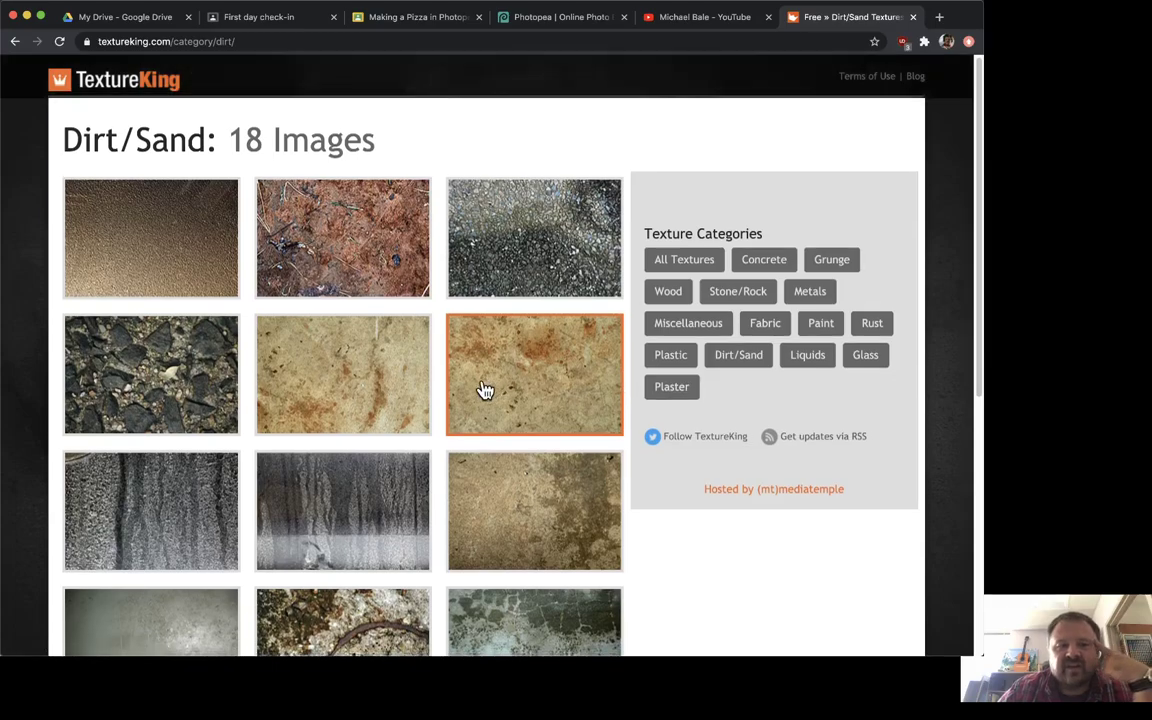
scroll(483, 391, down, 5)
scroll(483, 386, up, 5)
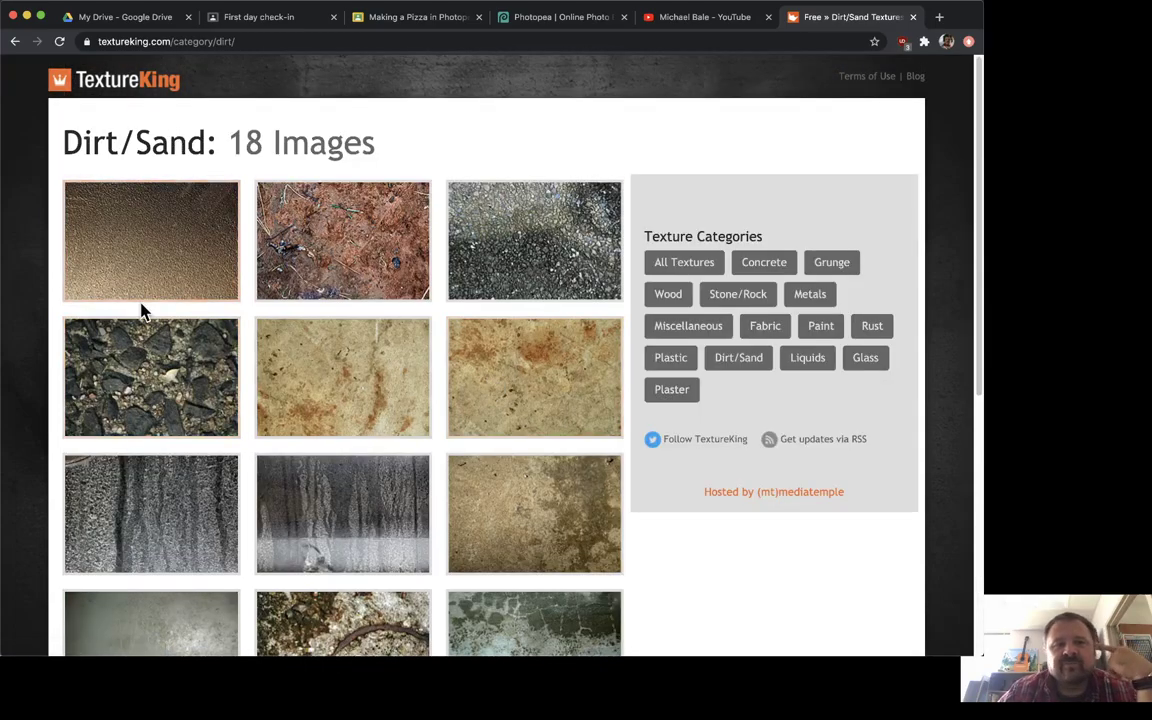
click(152, 263)
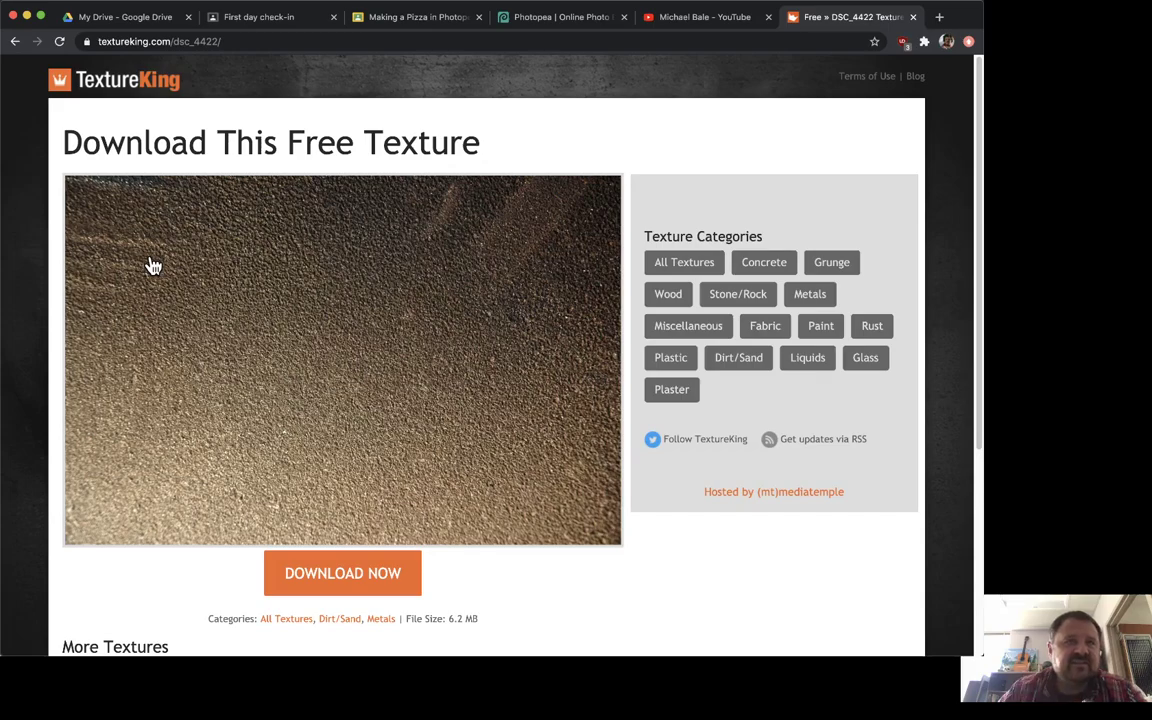
right_click(307, 237)
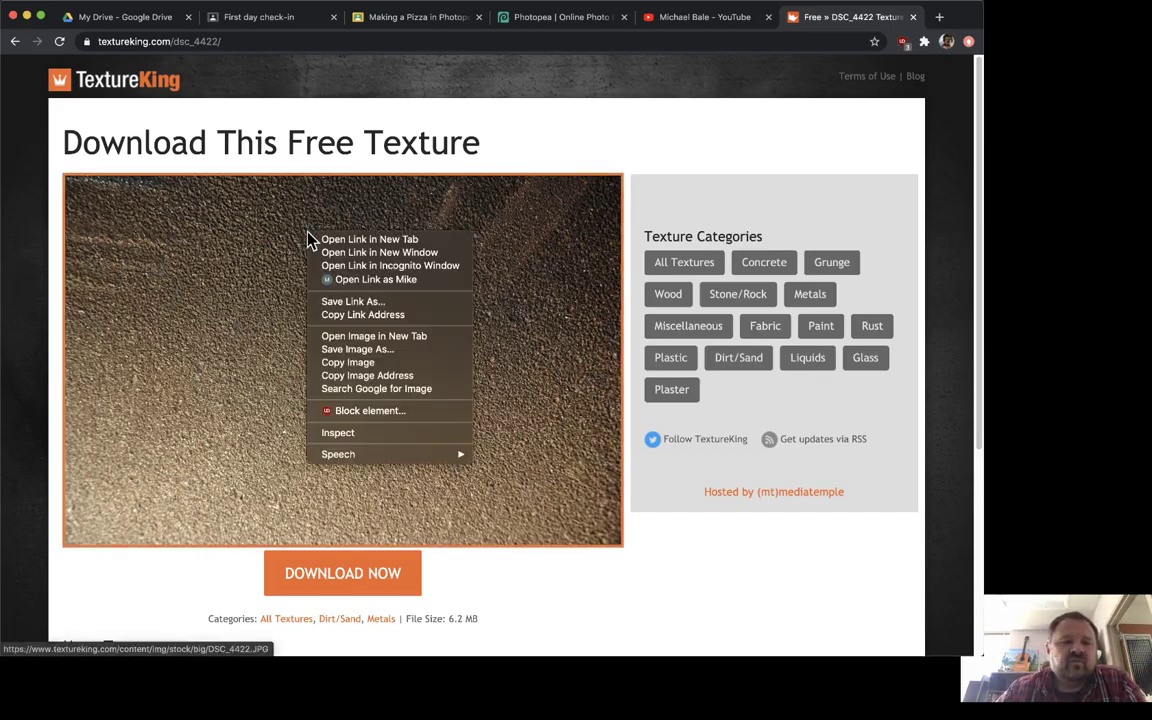
click(357, 362)
- Switch back to Photopea and paste the copied brown texture directly above the crust layer
click(529, 26)
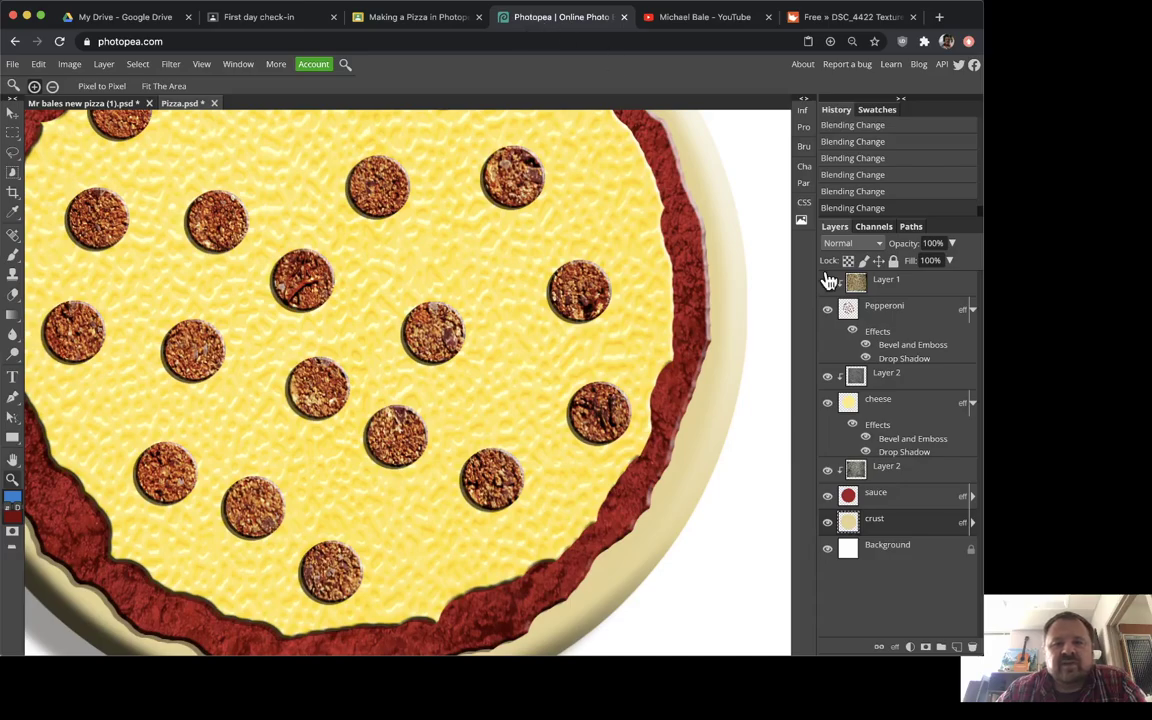
scroll(570, 470, down, 5)
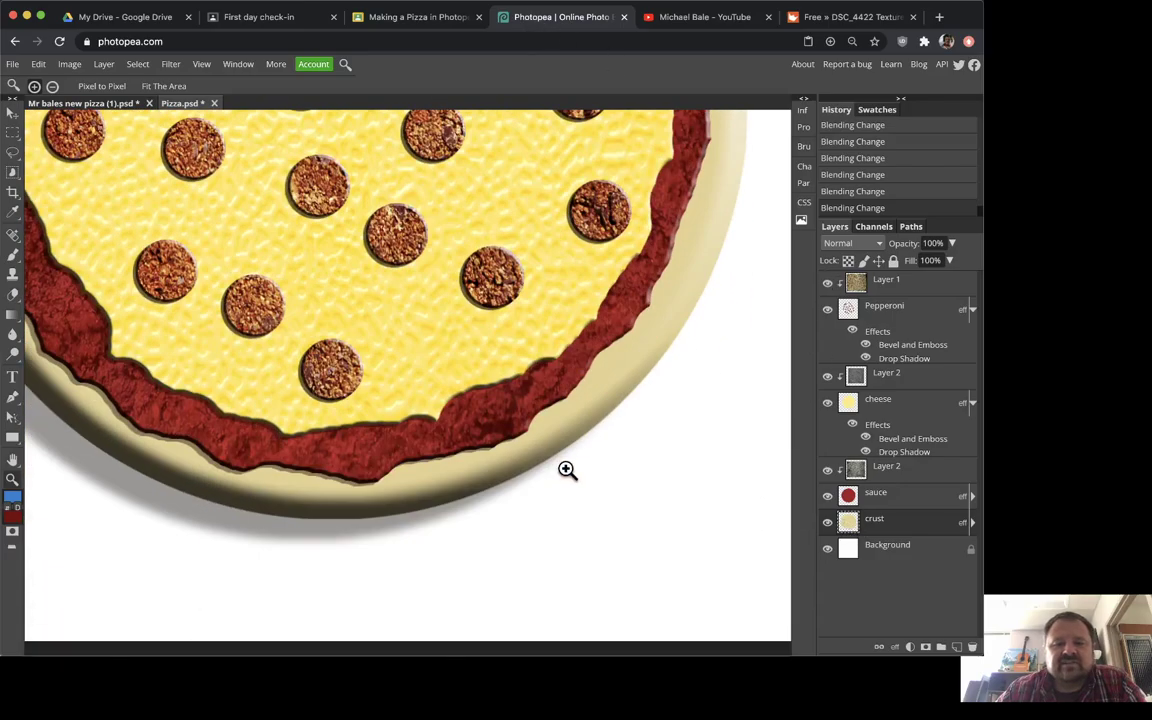
click(38, 64)
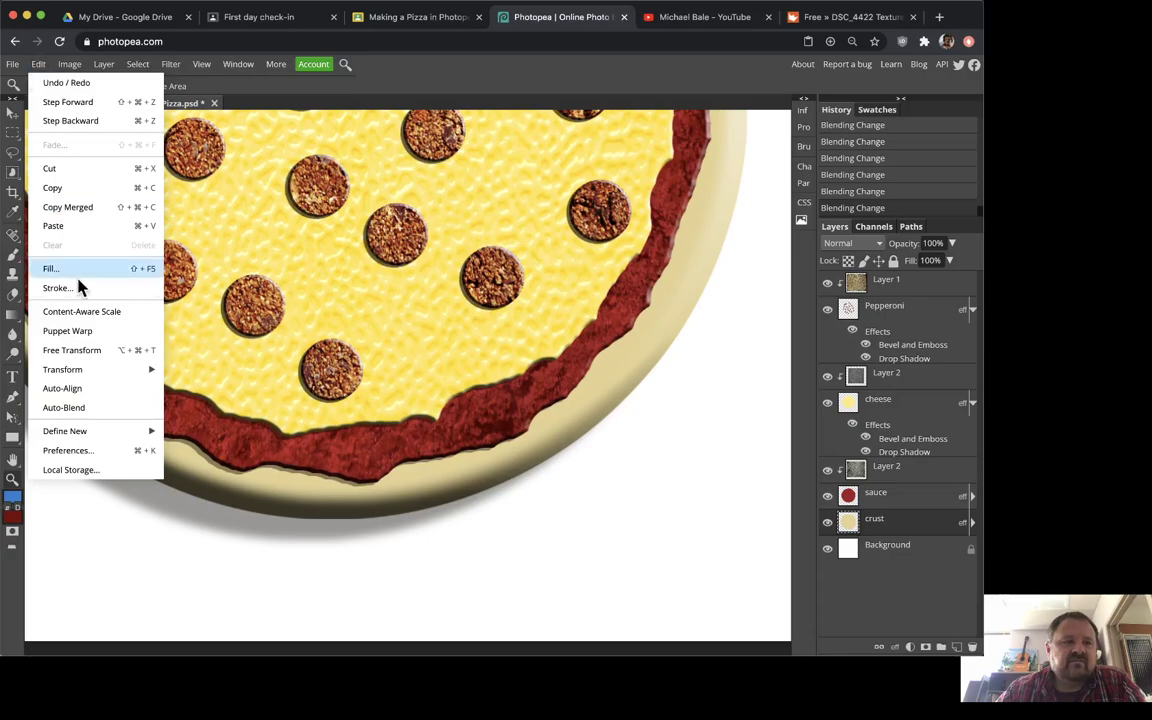
click(61, 226)
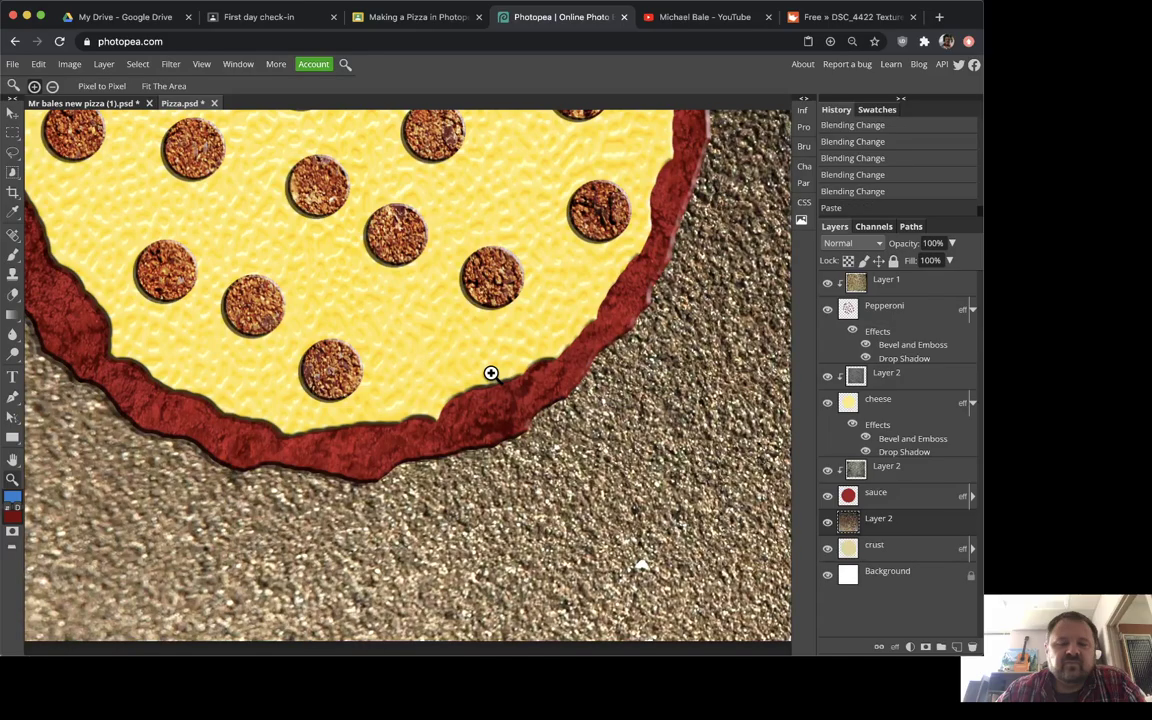
- Centre the brown texture over the pizza and scale it to about 44.61% width and 66.20% height so it covers the crust
key(ctrl+0)
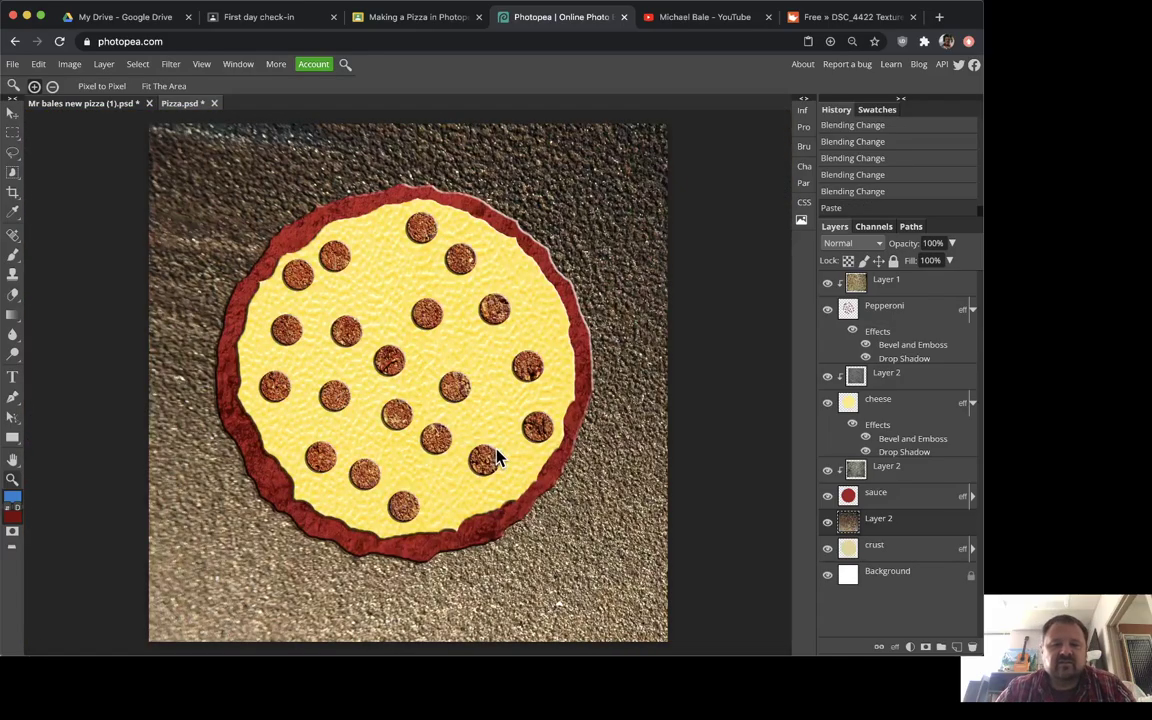
key(ctrl+minus)
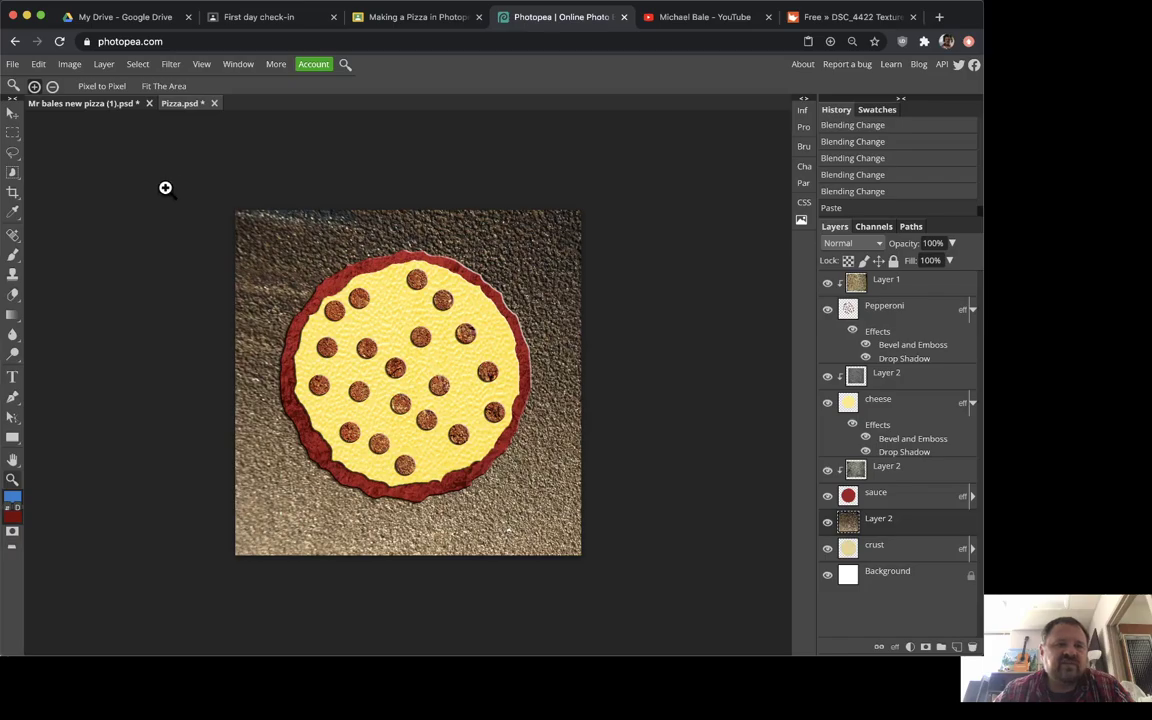
click(12, 113)
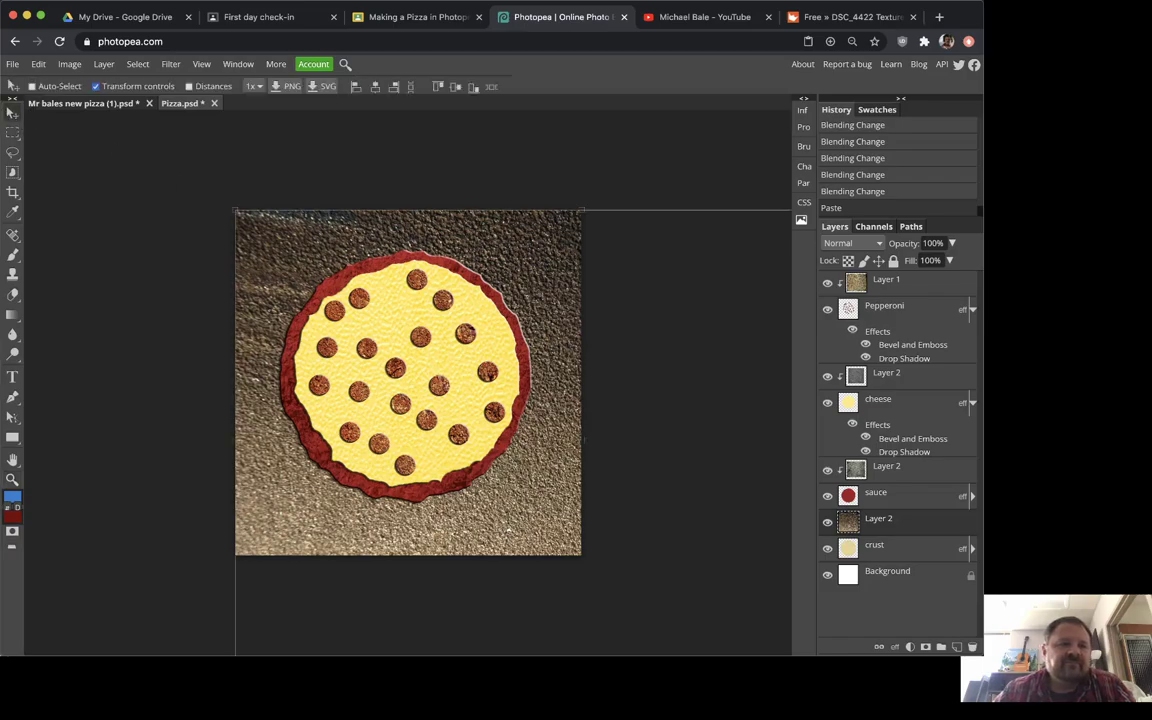
drag(253, 264, 165, 197)
click(157, 172)
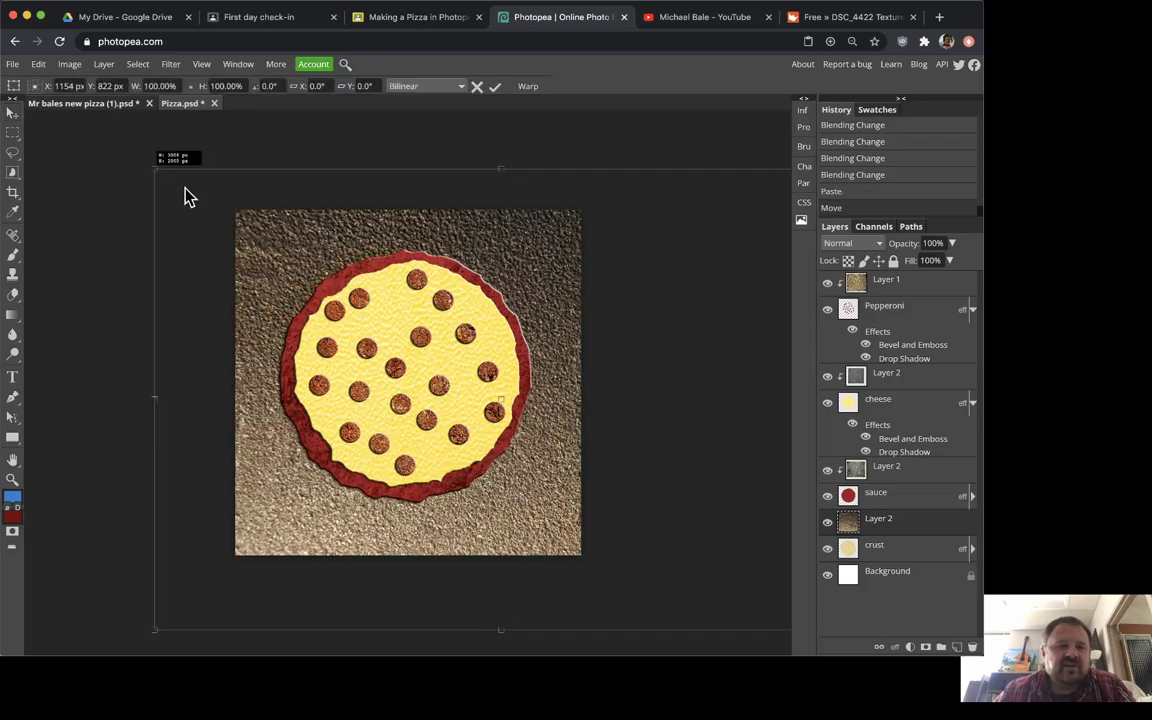
drag(247, 233, 252, 231)
drag(553, 468, 400, 393)
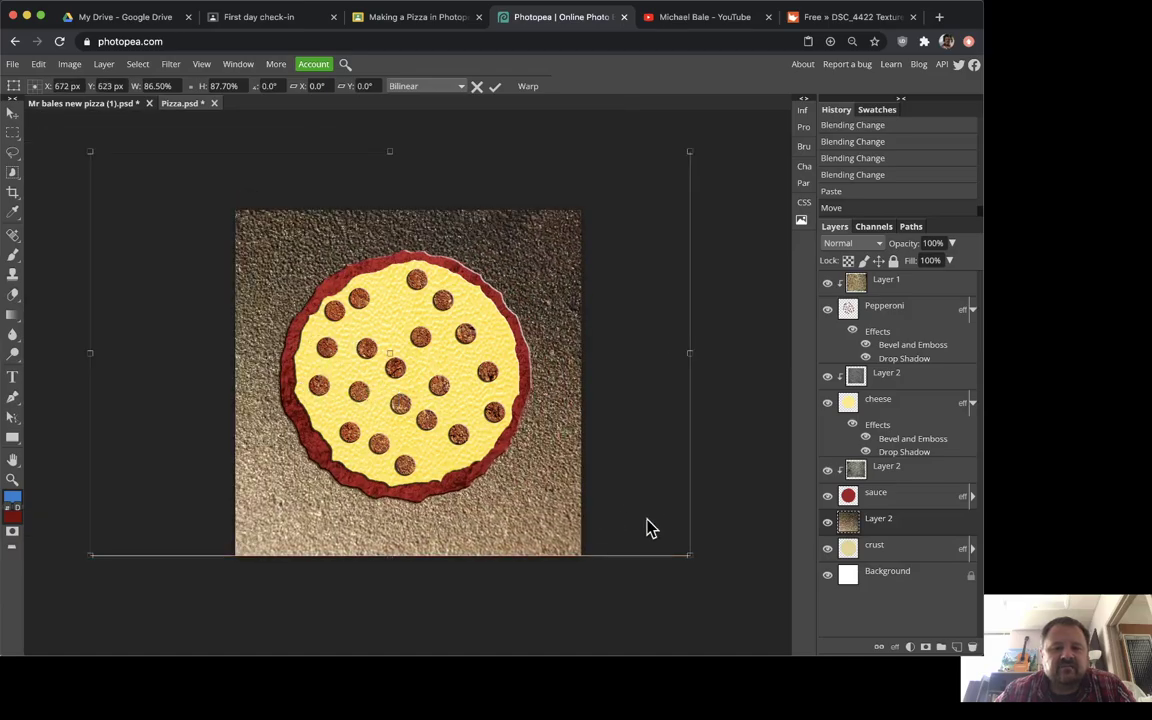
drag(689, 555, 550, 527)
drag(89, 157, 240, 216)
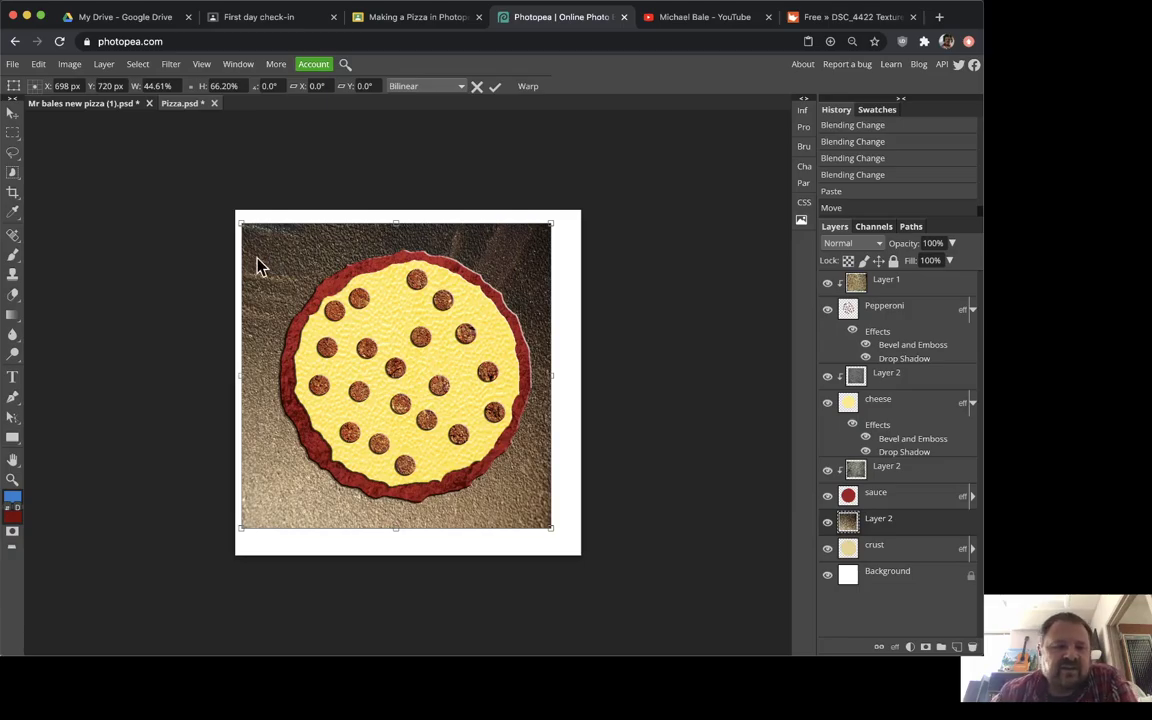
mouse_move(278, 470)
mouse_down()
mouse_move(290, 442)
mouse_move(293, 473)
mouse_up()
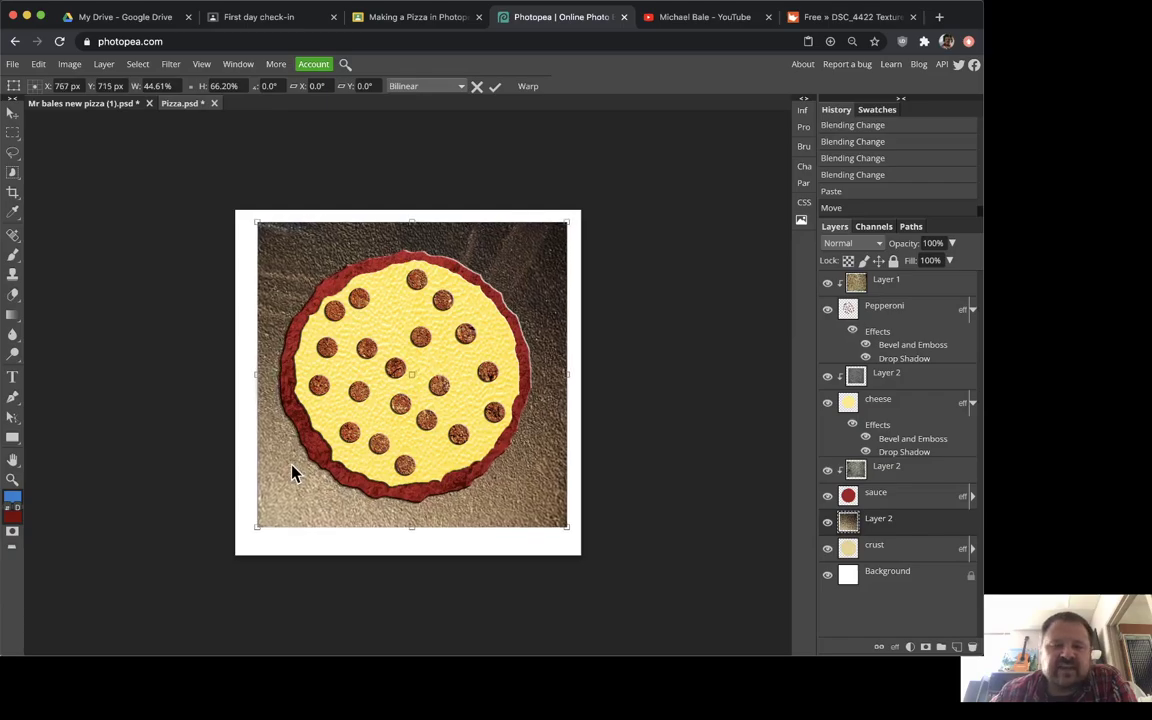
key(Return)
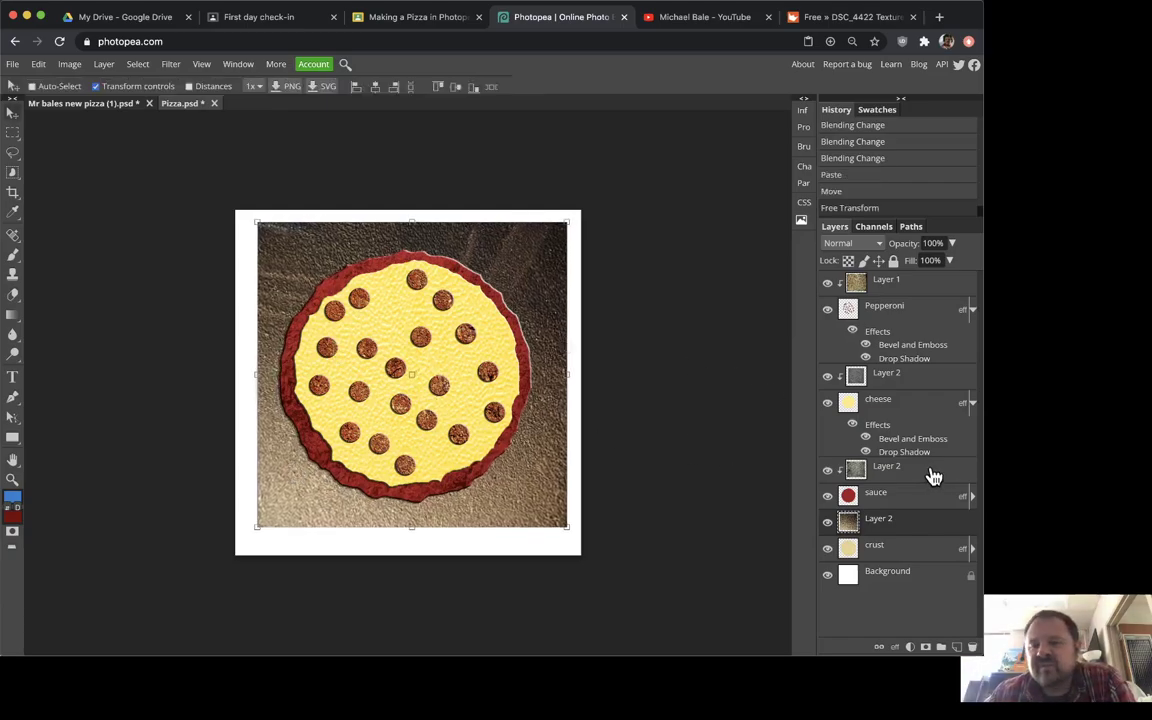
- Clip the brown texture layer to the crust layer and set its blend mode to Overlay
right_click(922, 529)
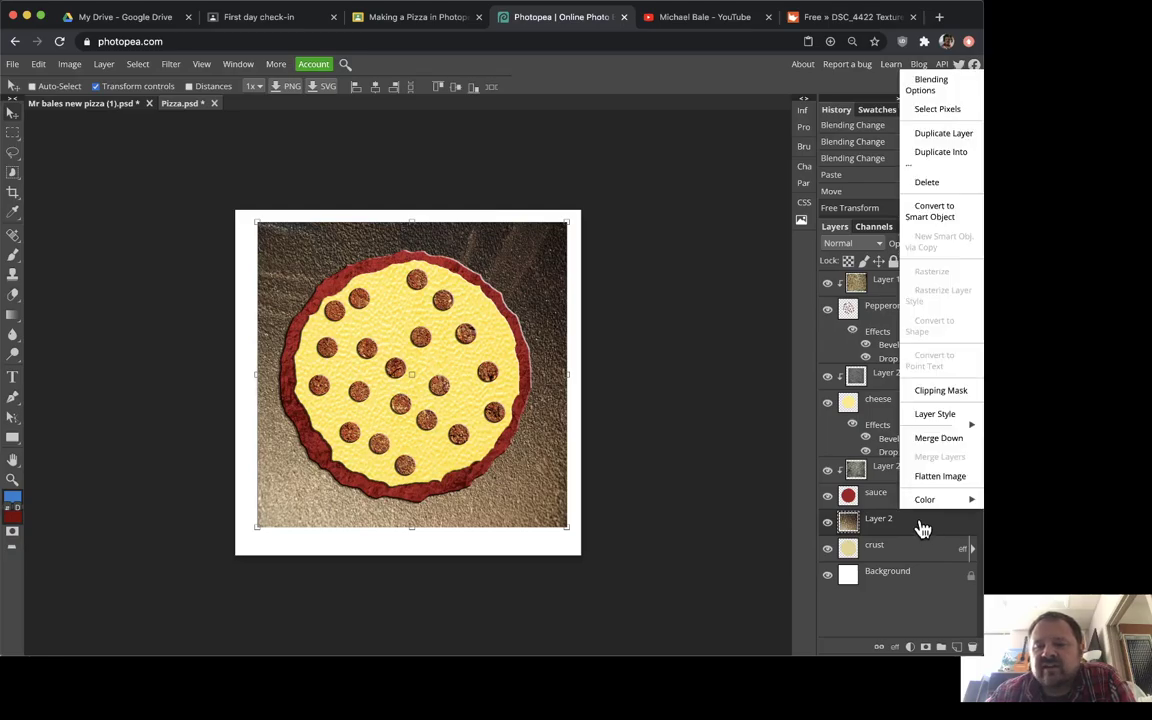
click(931, 391)
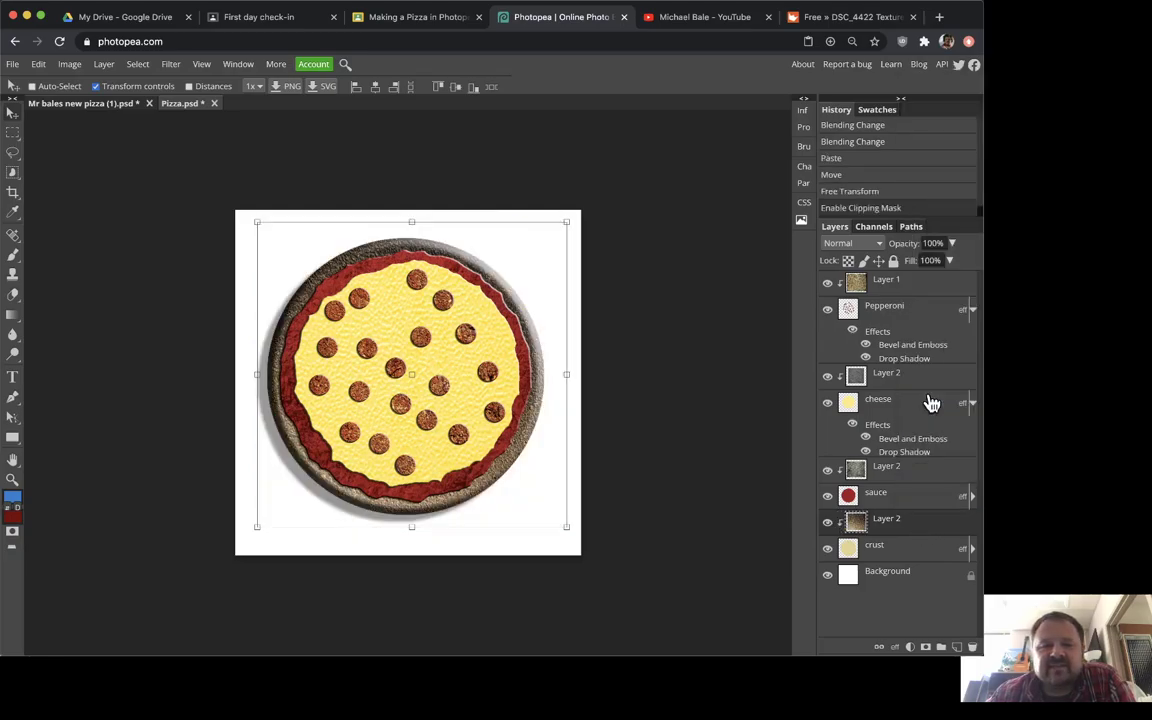
click(12, 479)
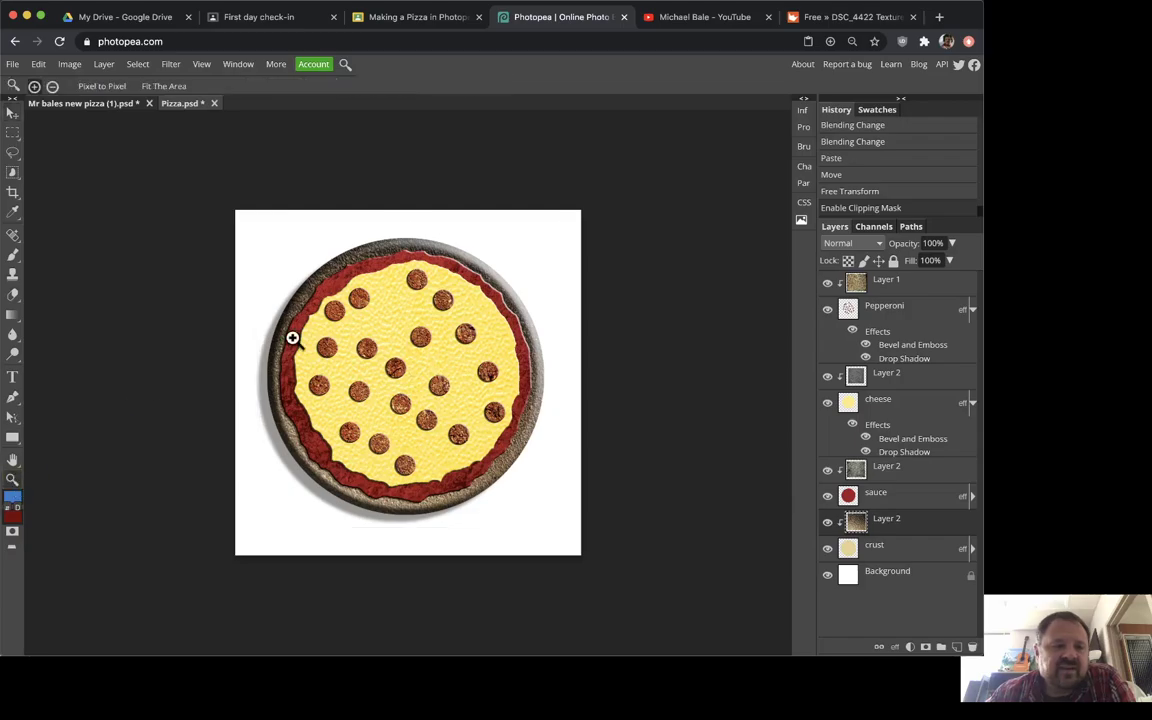
click(290, 332)
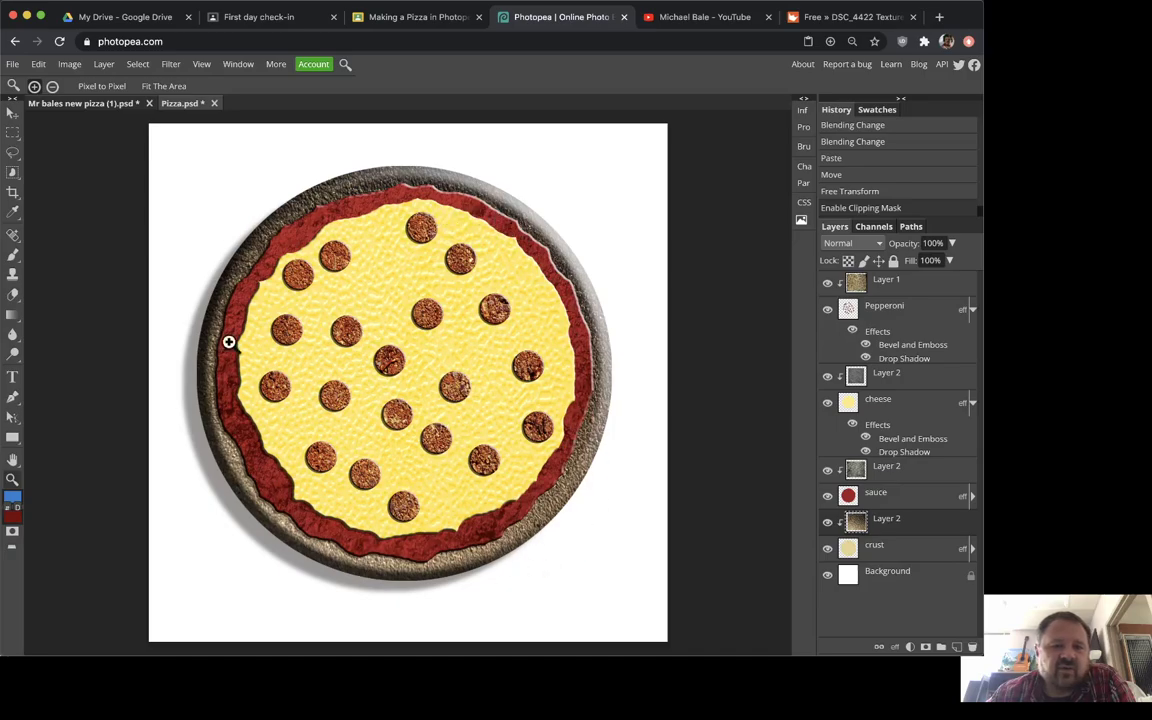
click(852, 245)
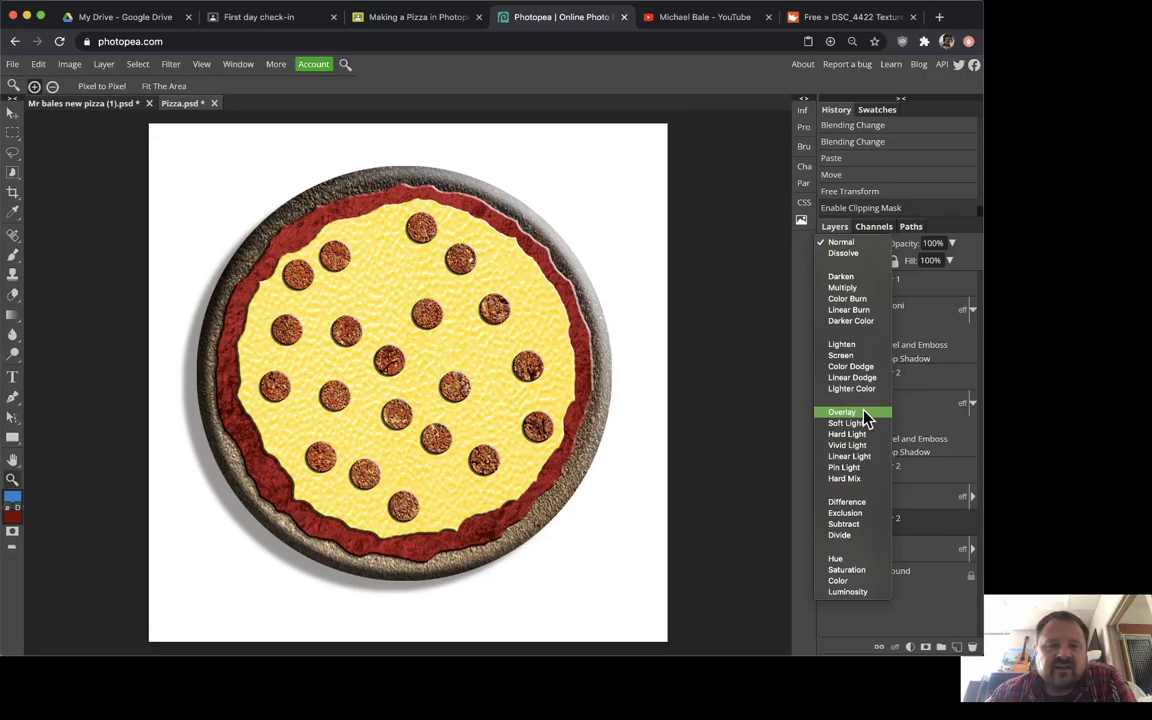
click(864, 411)
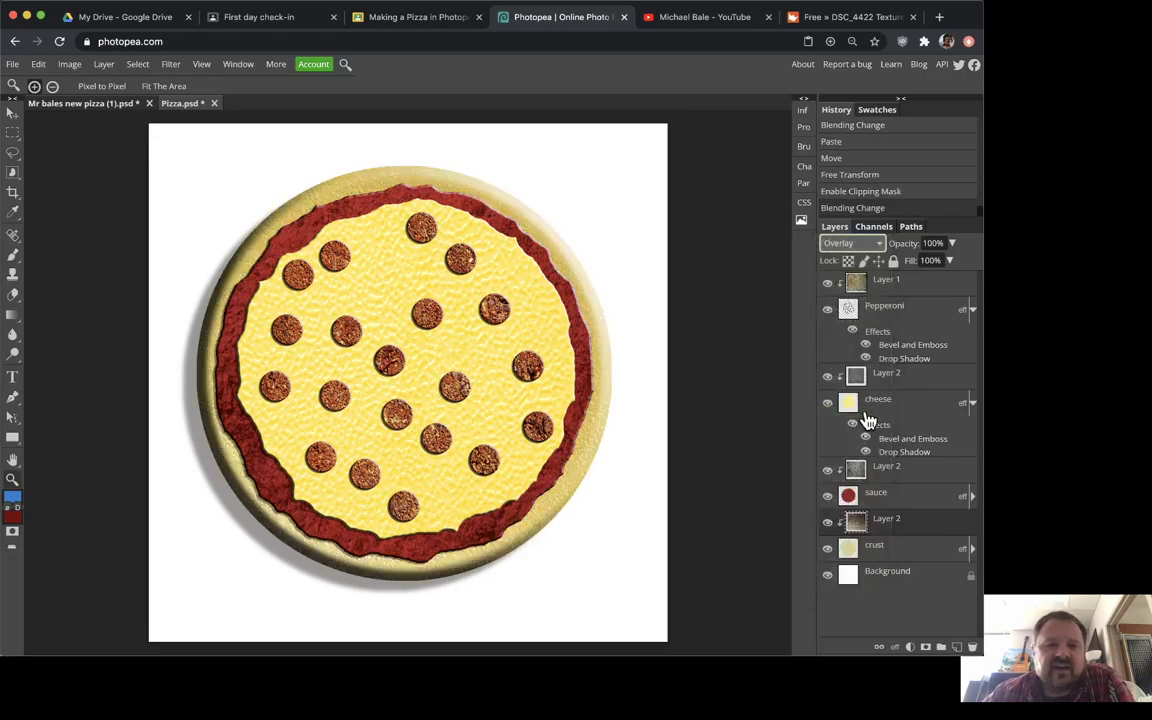
- Examine the blended crust texture up close along the pizza's upper and lower edges
click(388, 178)
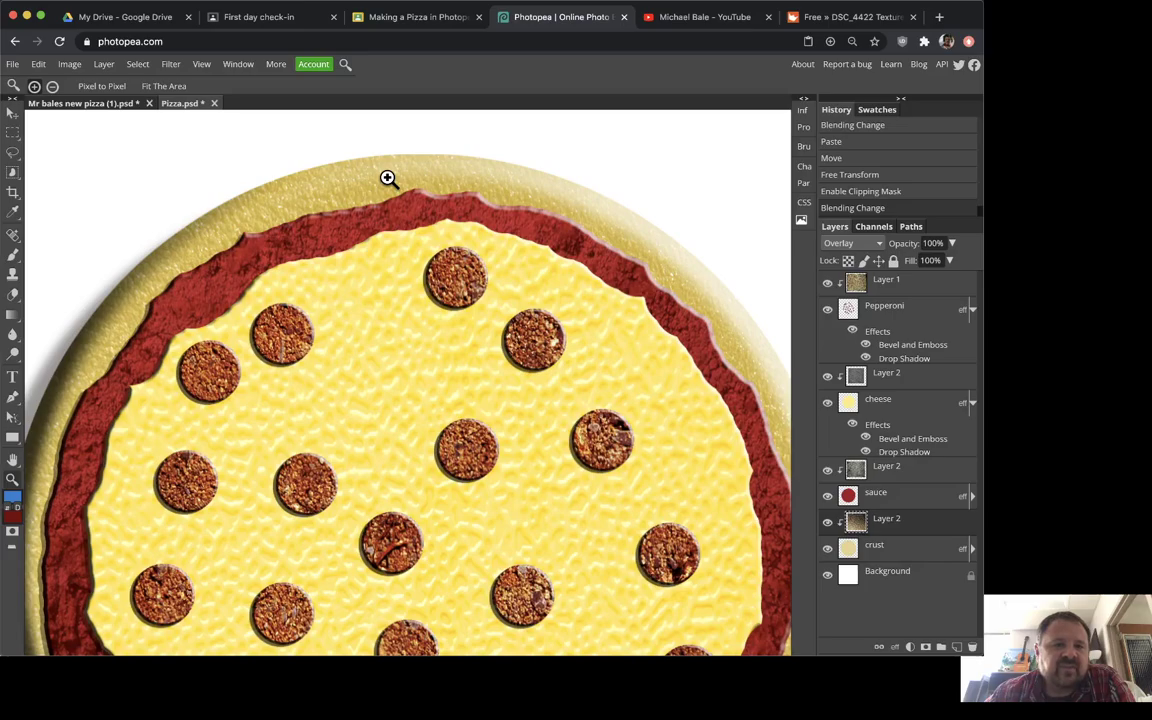
click(388, 178)
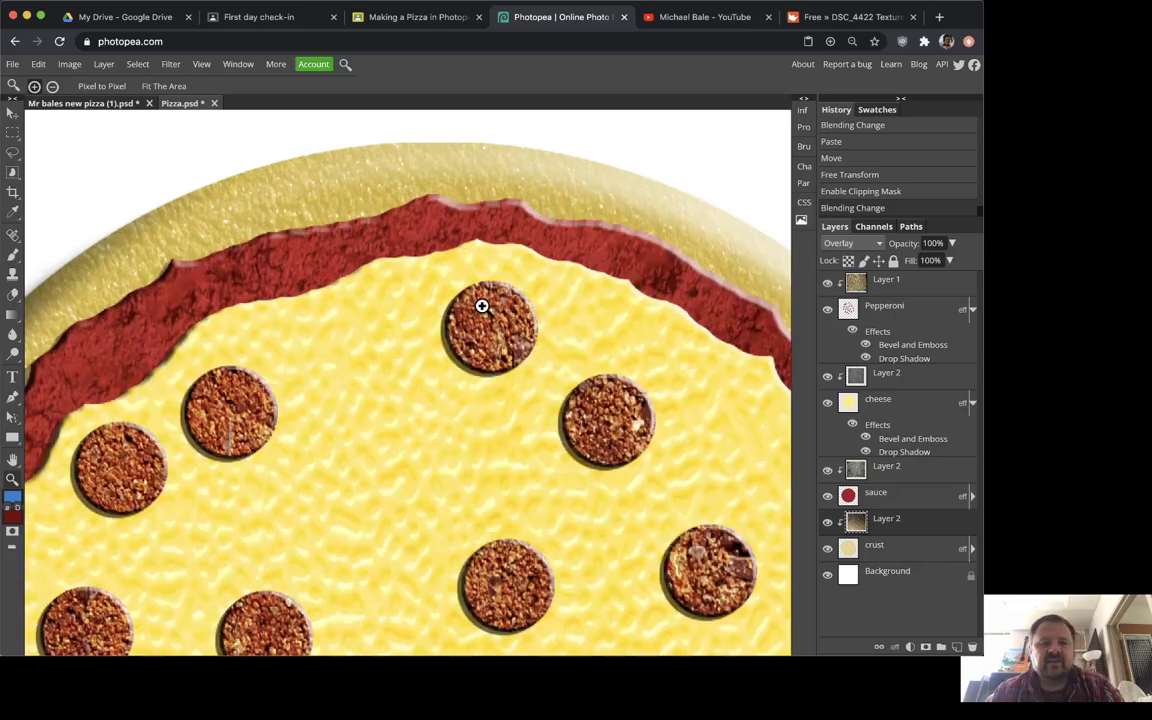
scroll(424, 311, down, 5)
scroll(424, 311, right, 5)
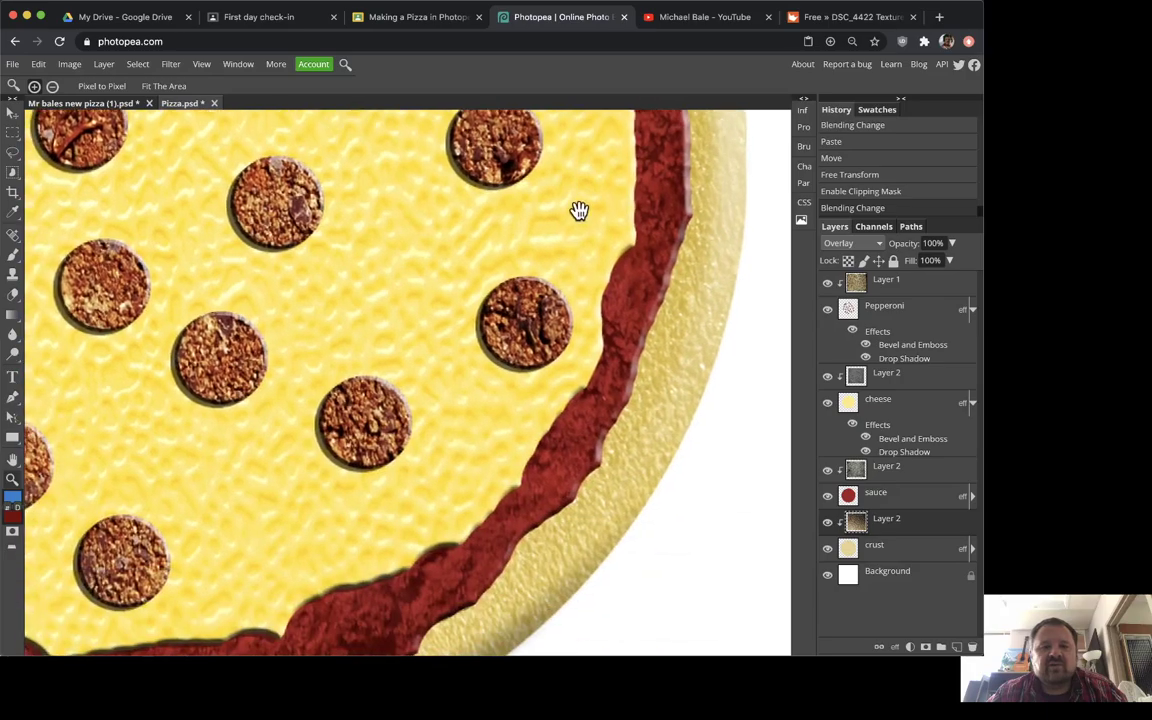
scroll(579, 210, down, 5)
scroll(579, 210, right, 3)
scroll(586, 203, up, 3)
scroll(586, 203, right, 3)
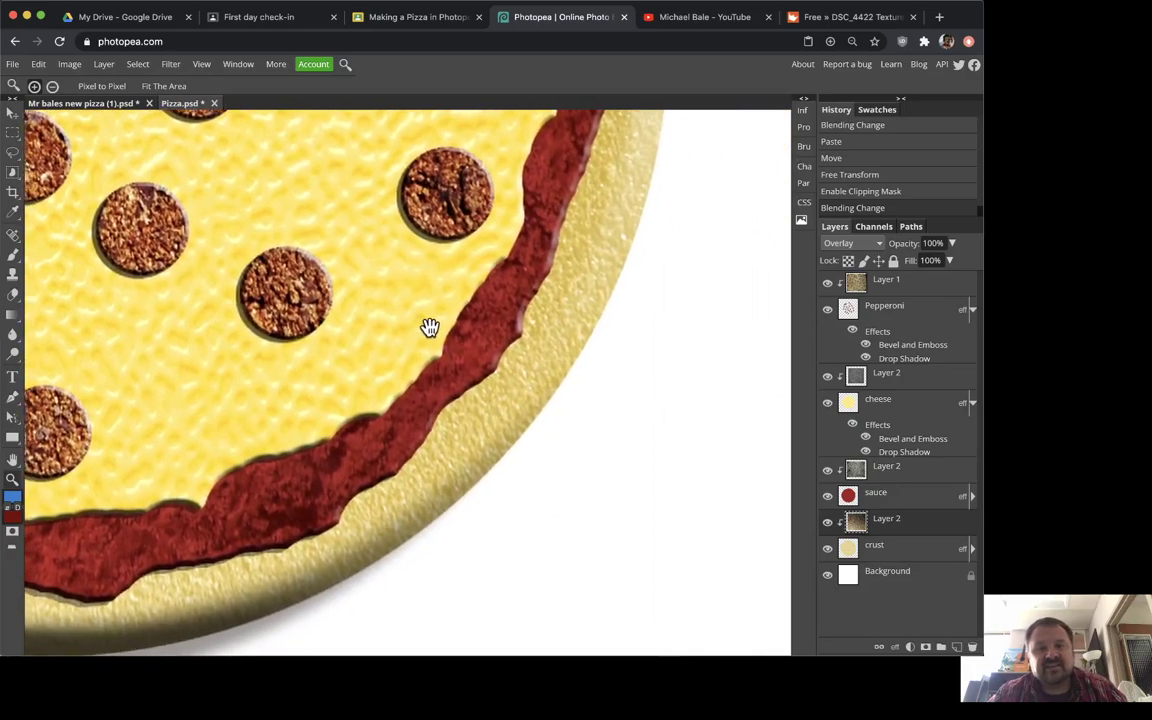
click(550, 312)
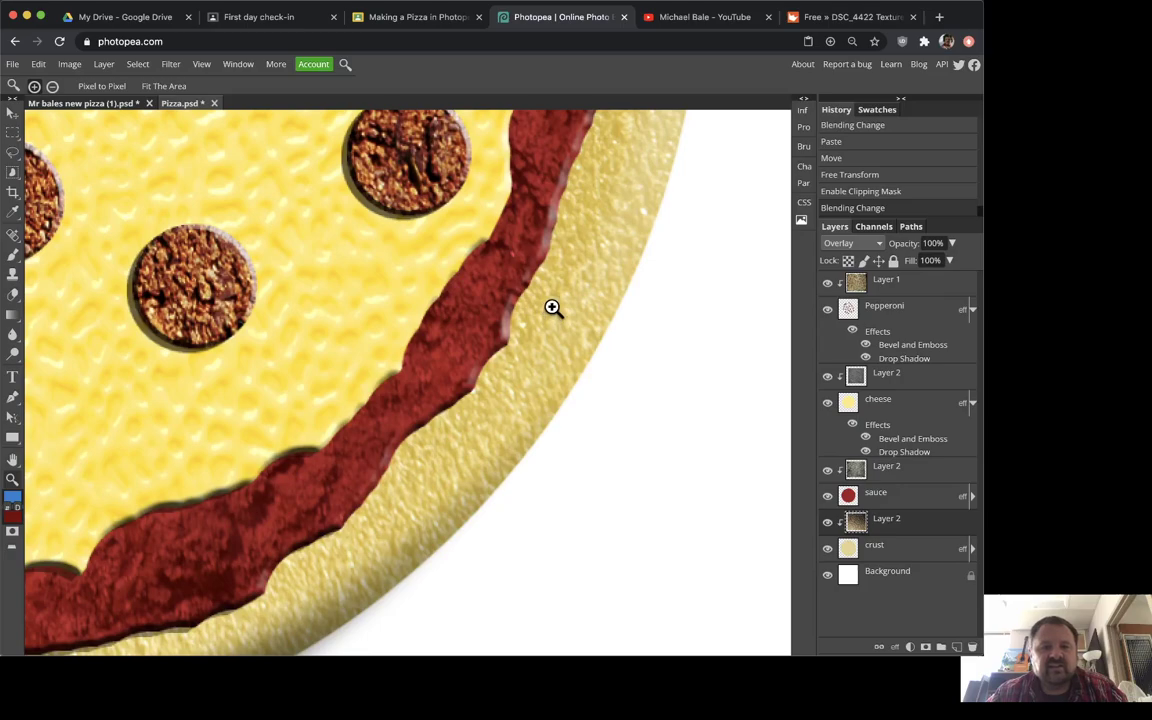
- Save the fully textured pizza document, Pizza.psd, as a PSD file with its layers
scroll(552, 308, up, 3)
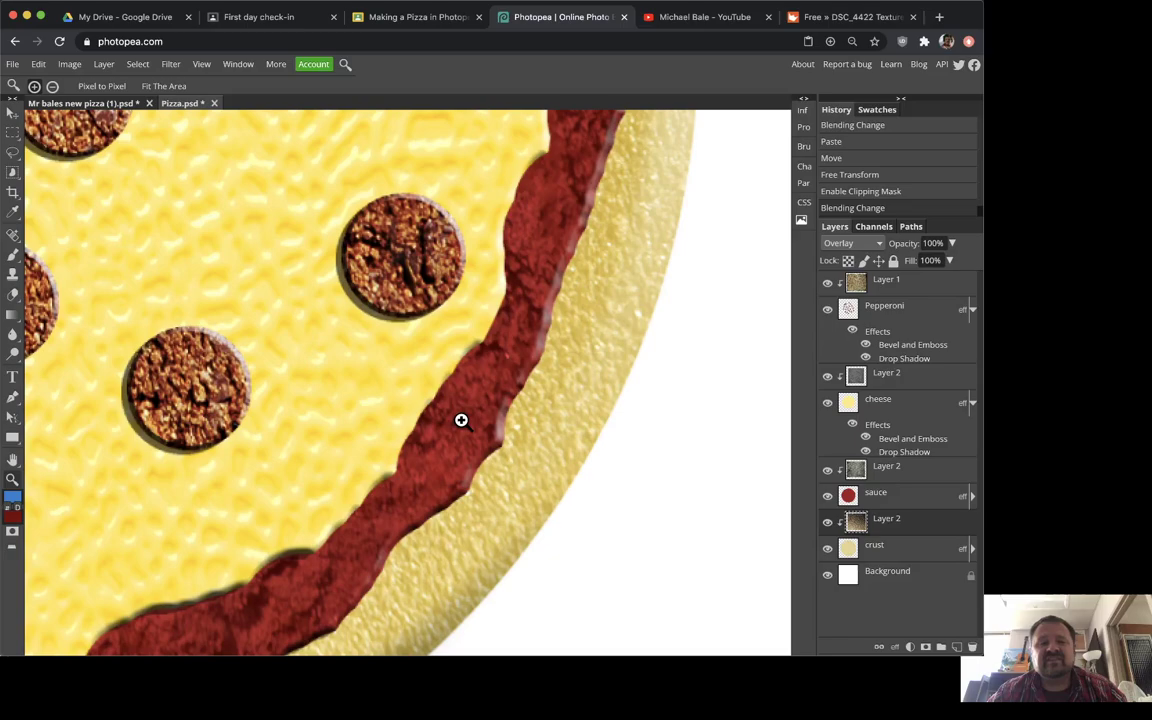
drag(378, 298, 599, 472)
drag(440, 237, 399, 296)
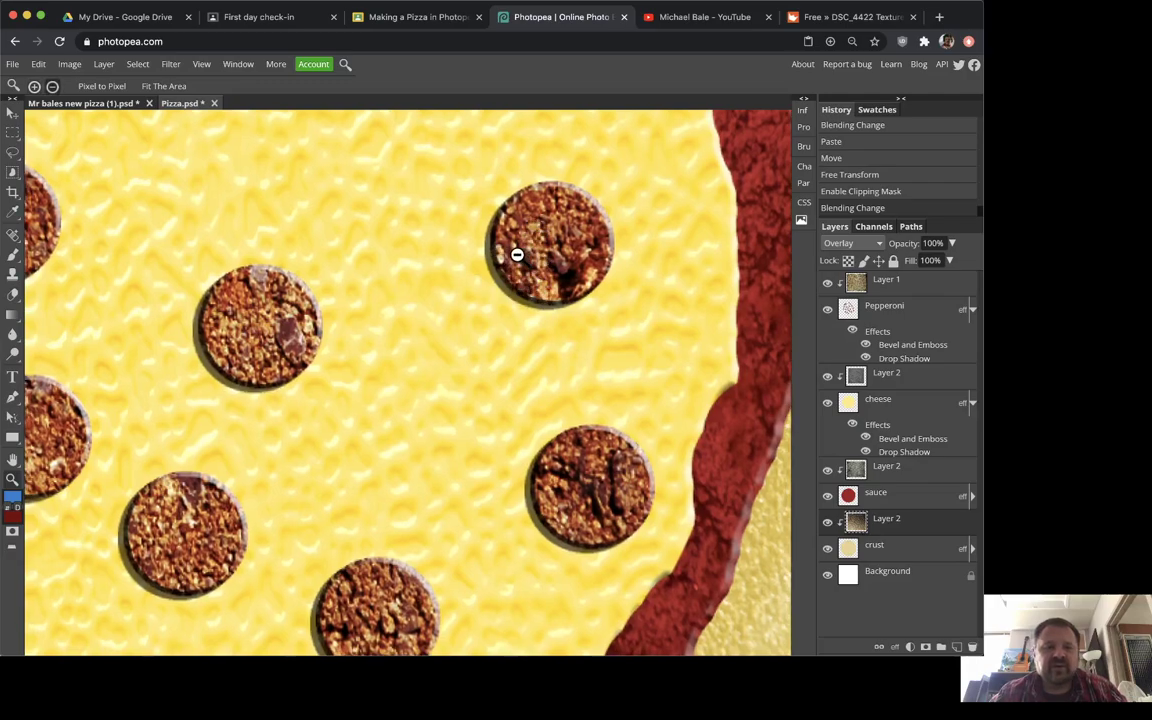
scroll(517, 254, down, 4)
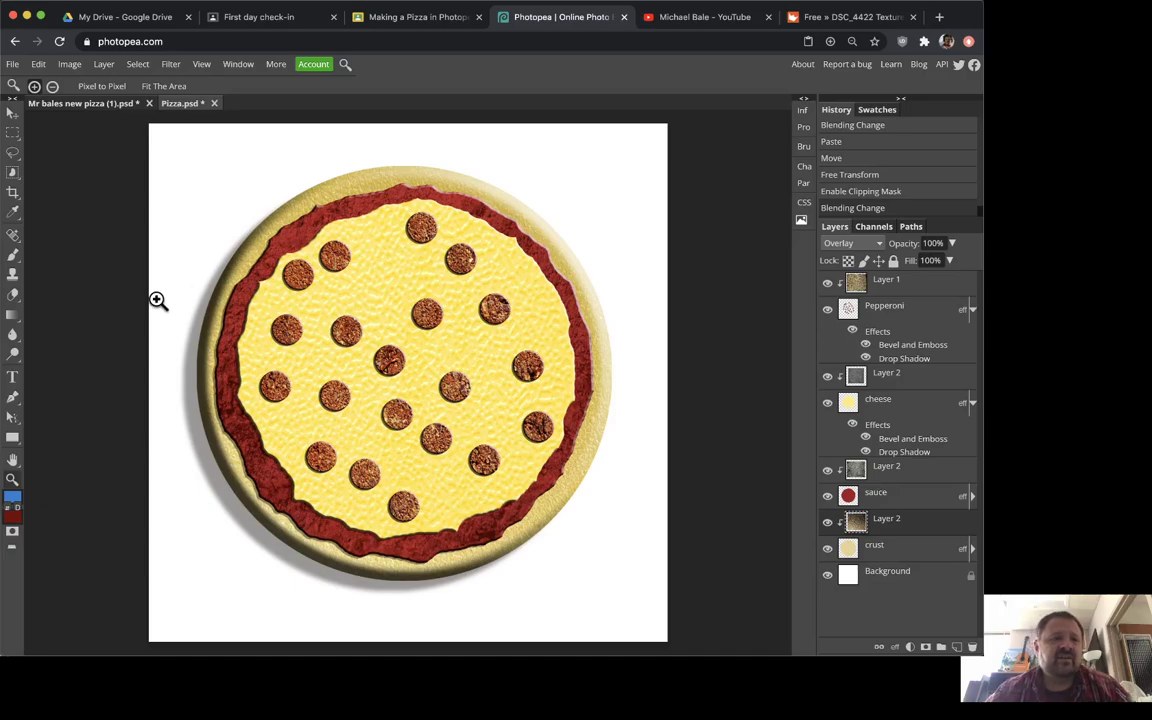
click(12, 66)
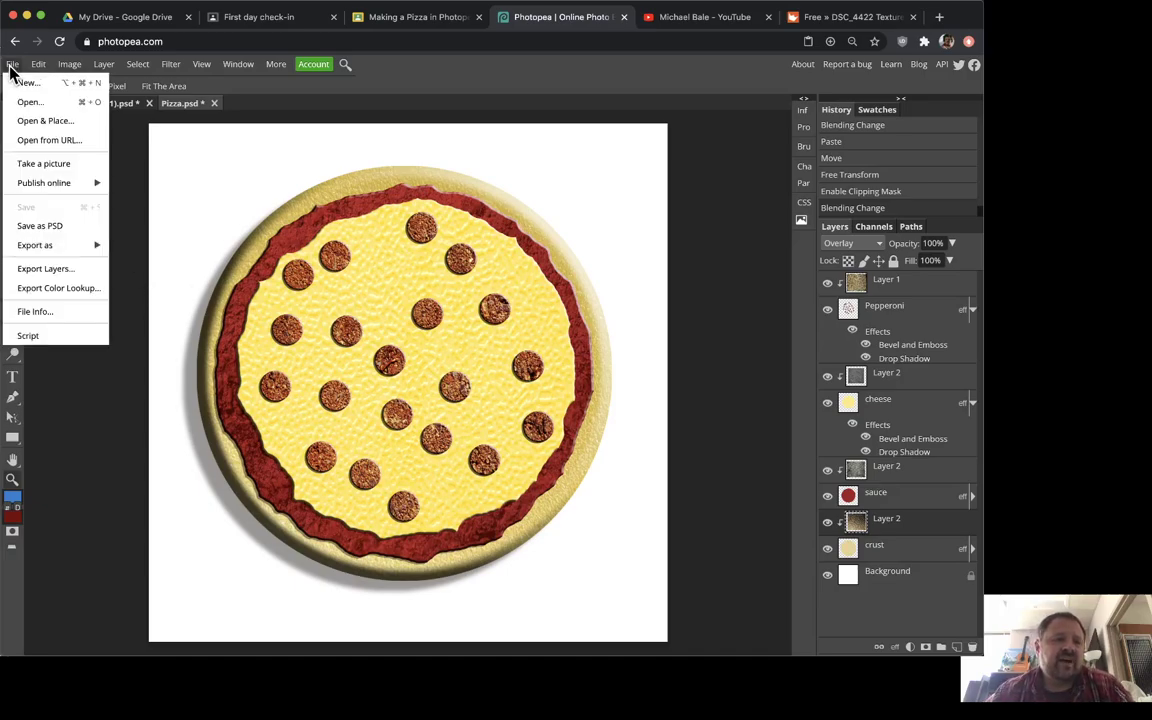
click(42, 228)
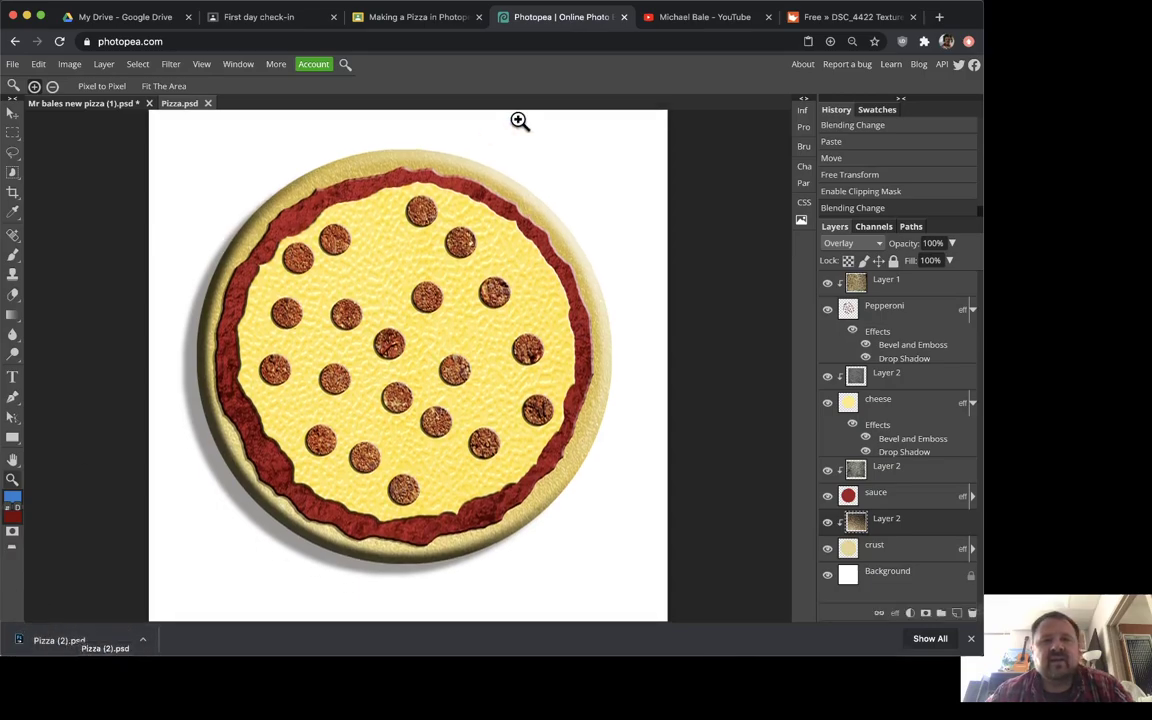
click(402, 20)
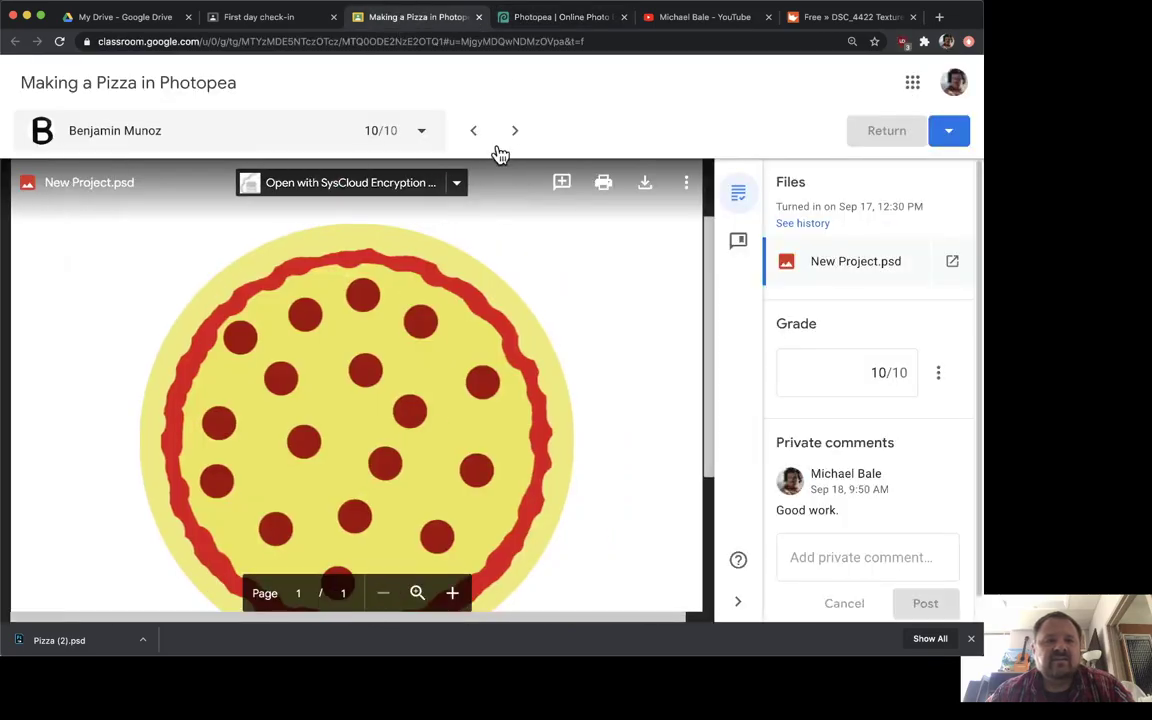
click(276, 14)
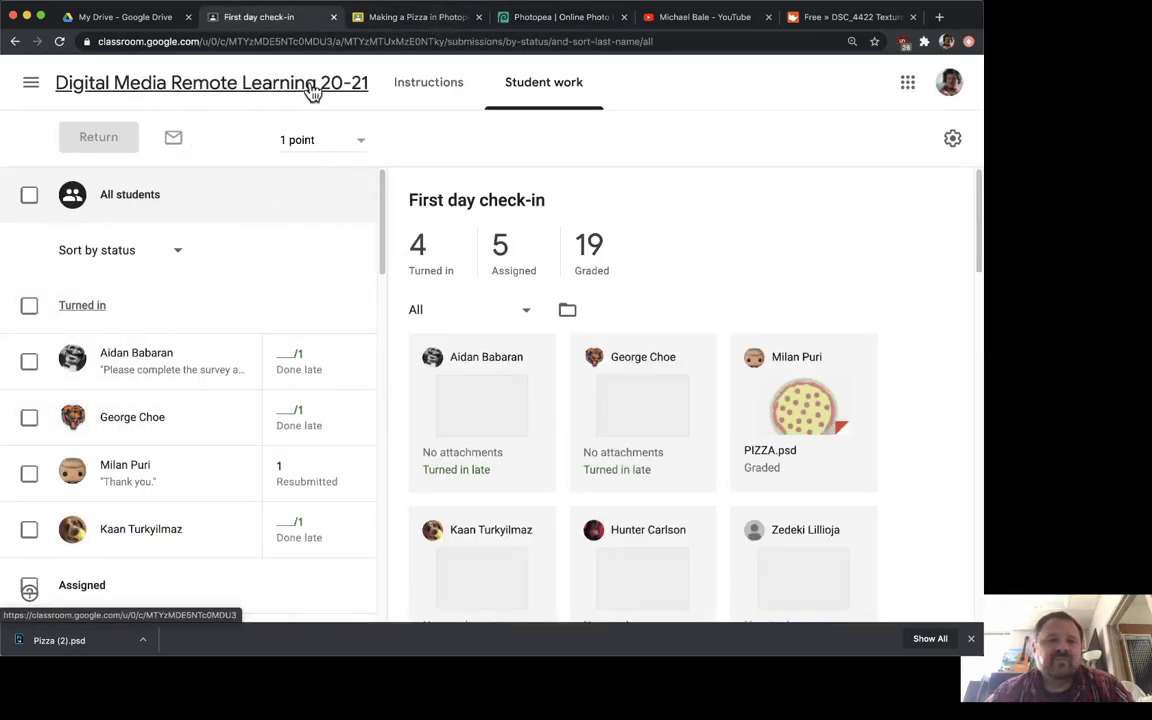
click(706, 20)
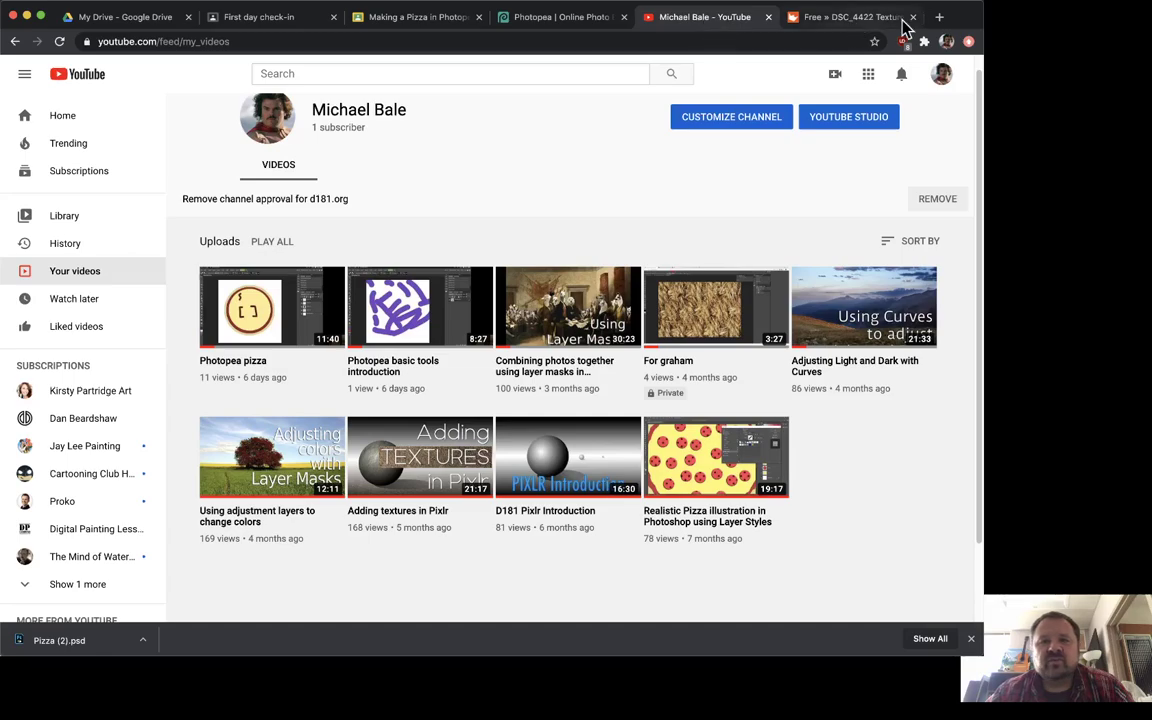
click(522, 22)
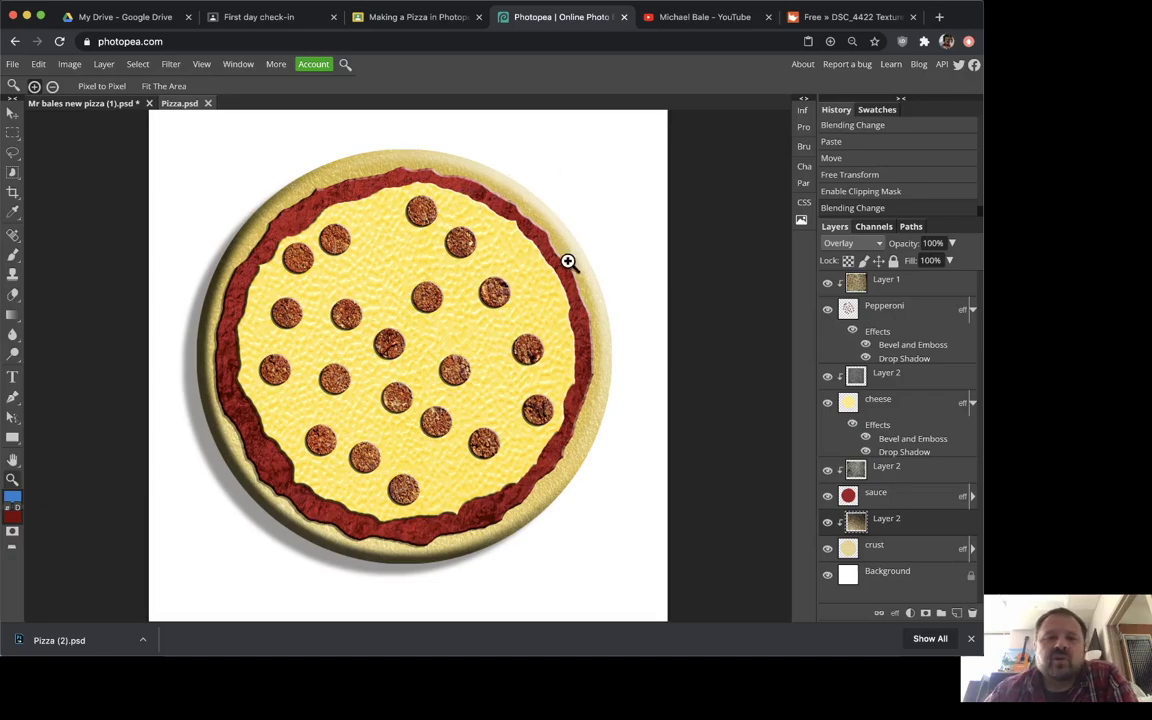
drag(983, 8, 773, 23)
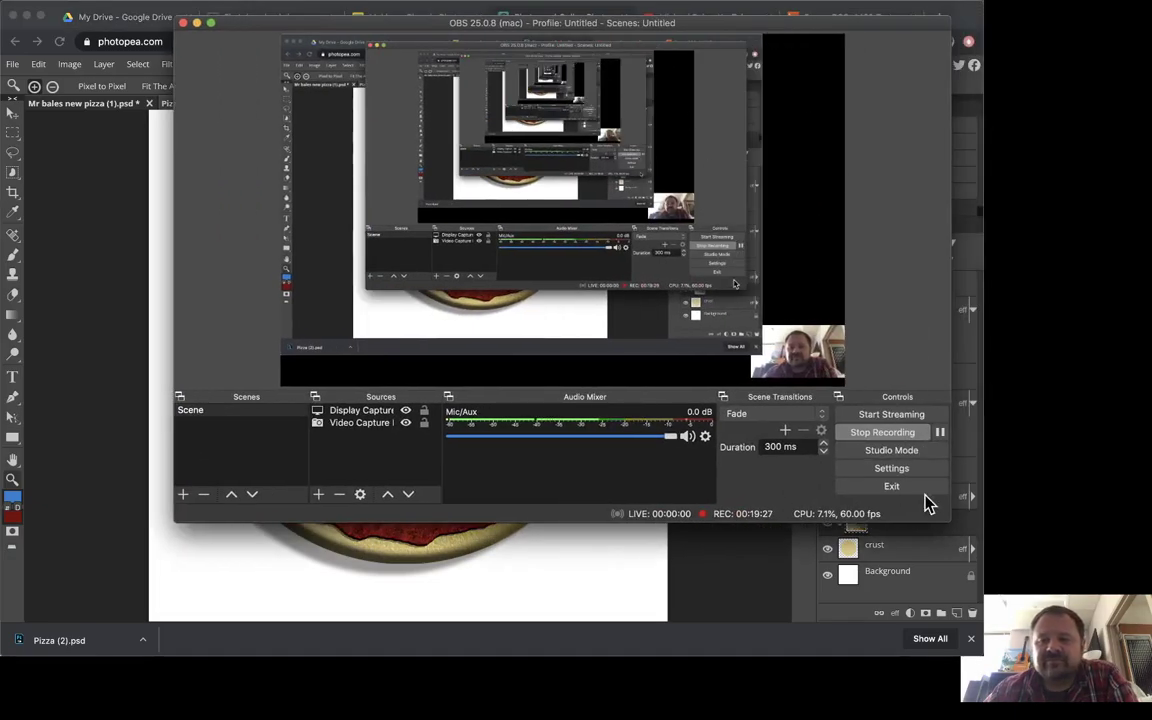